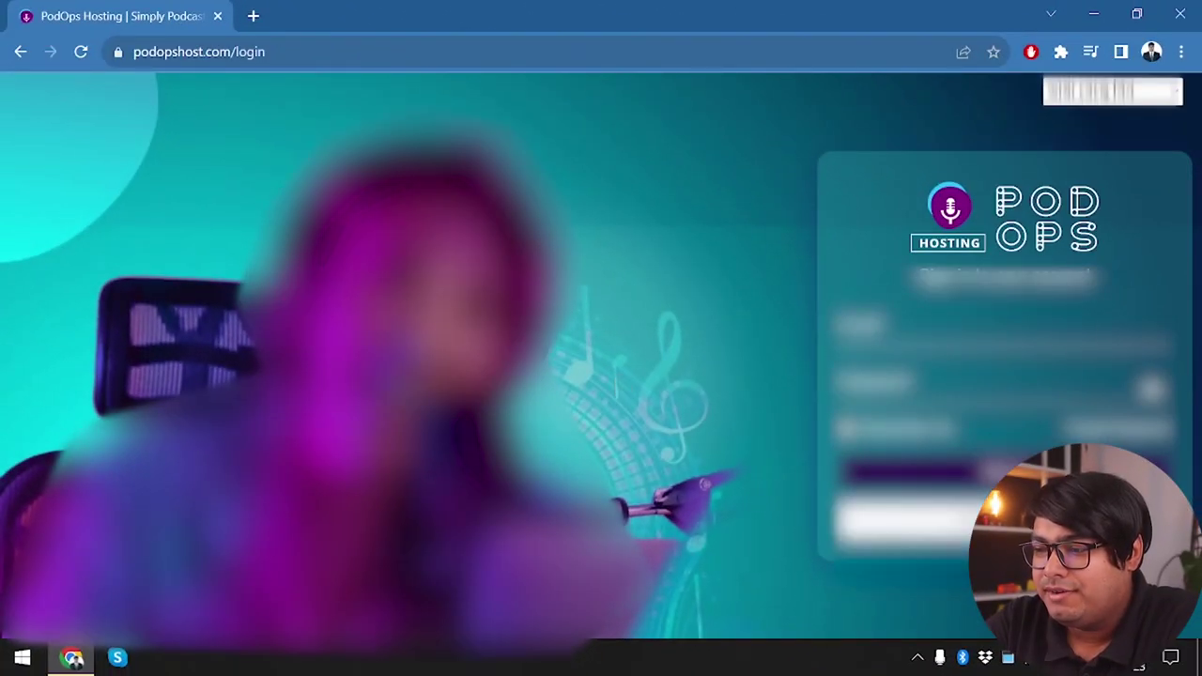
Open the registration form and enter the account holder's name and e-mail address
{"action": "left_click", "coordinate": [828, 480]}
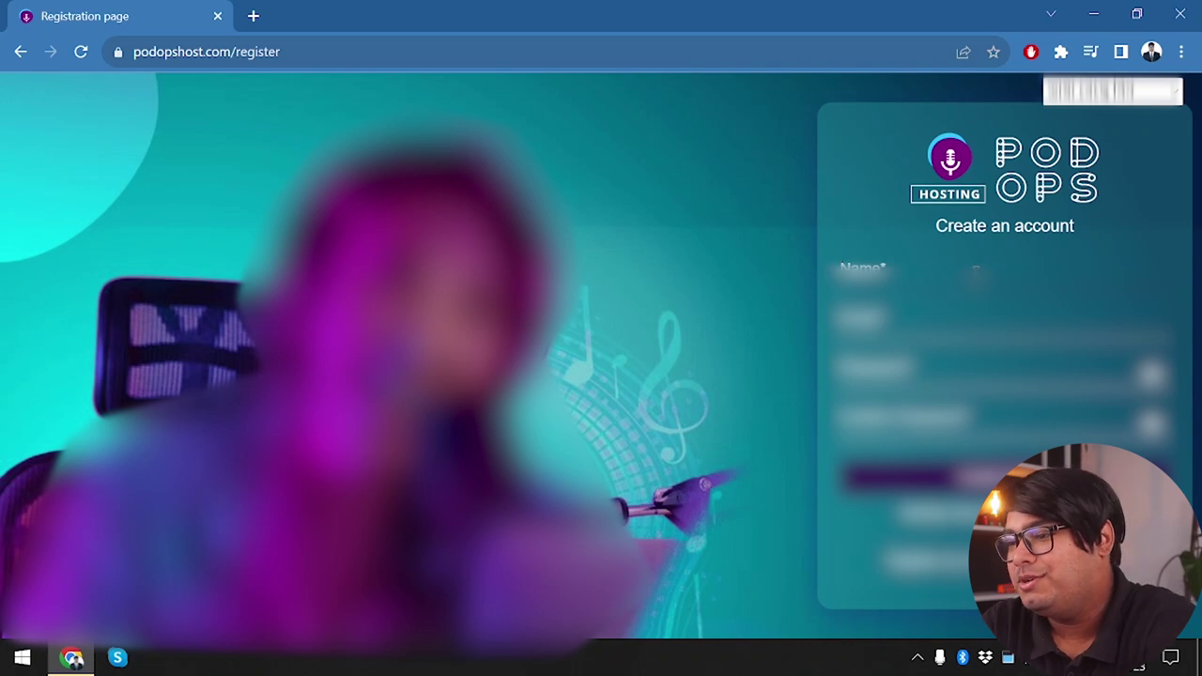
{"action": "left_click", "coordinate": [977, 270]}
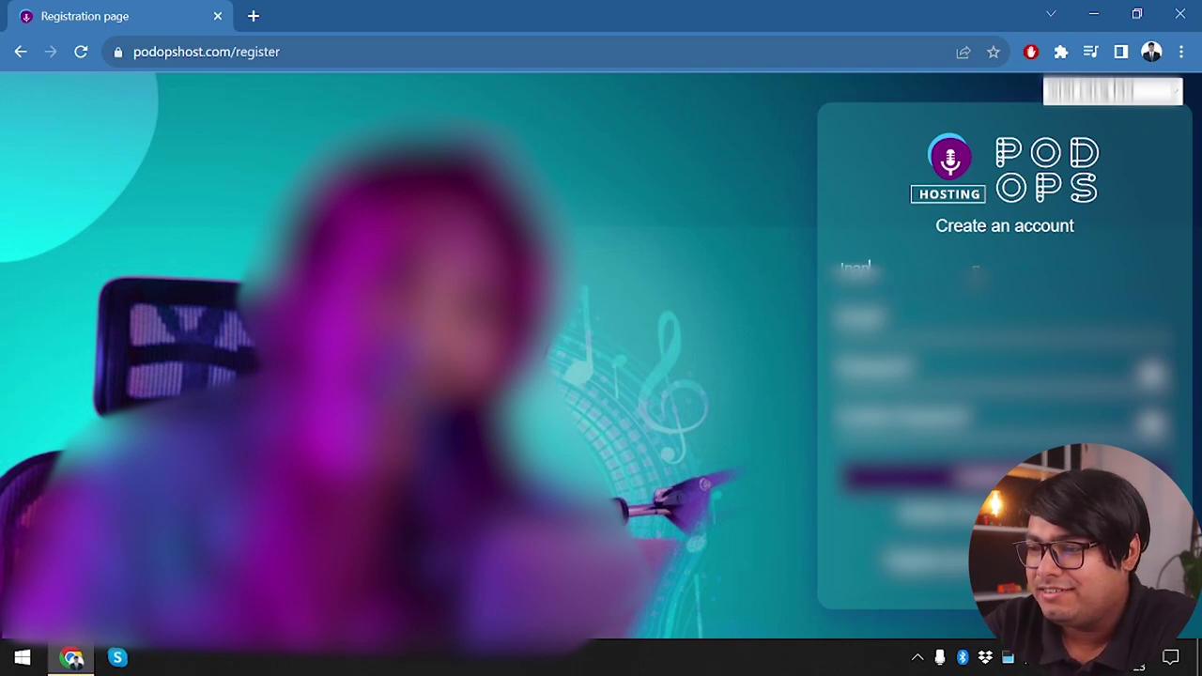
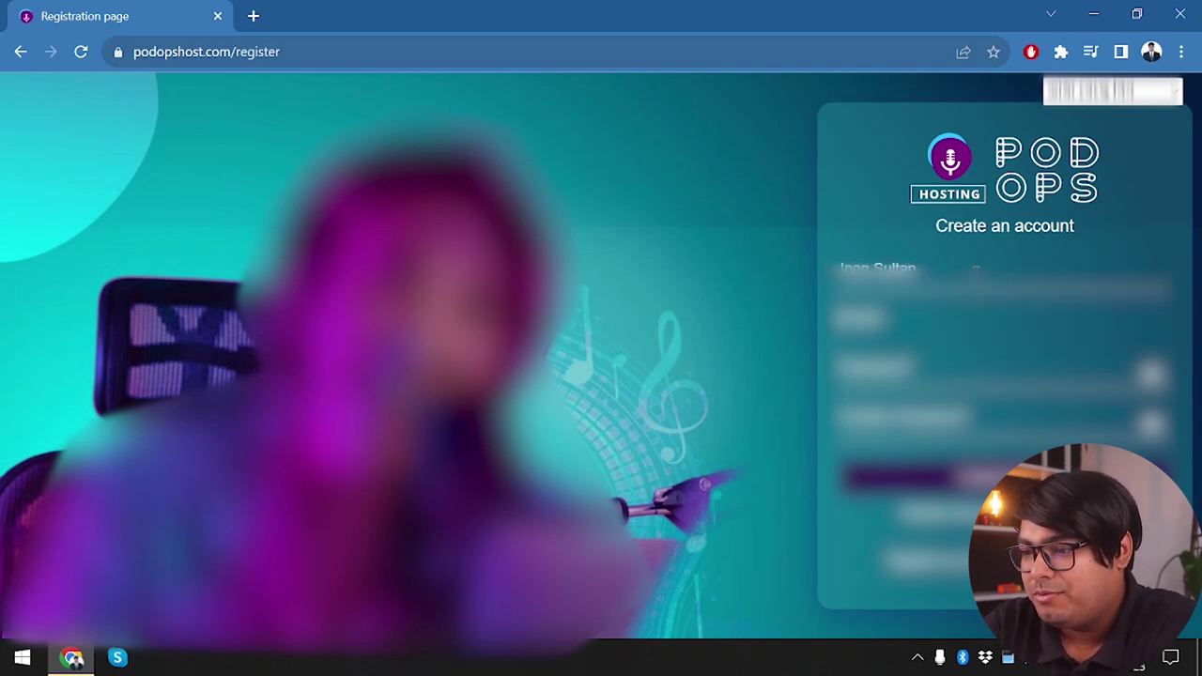
{"action": "key", "text": "Tab"}
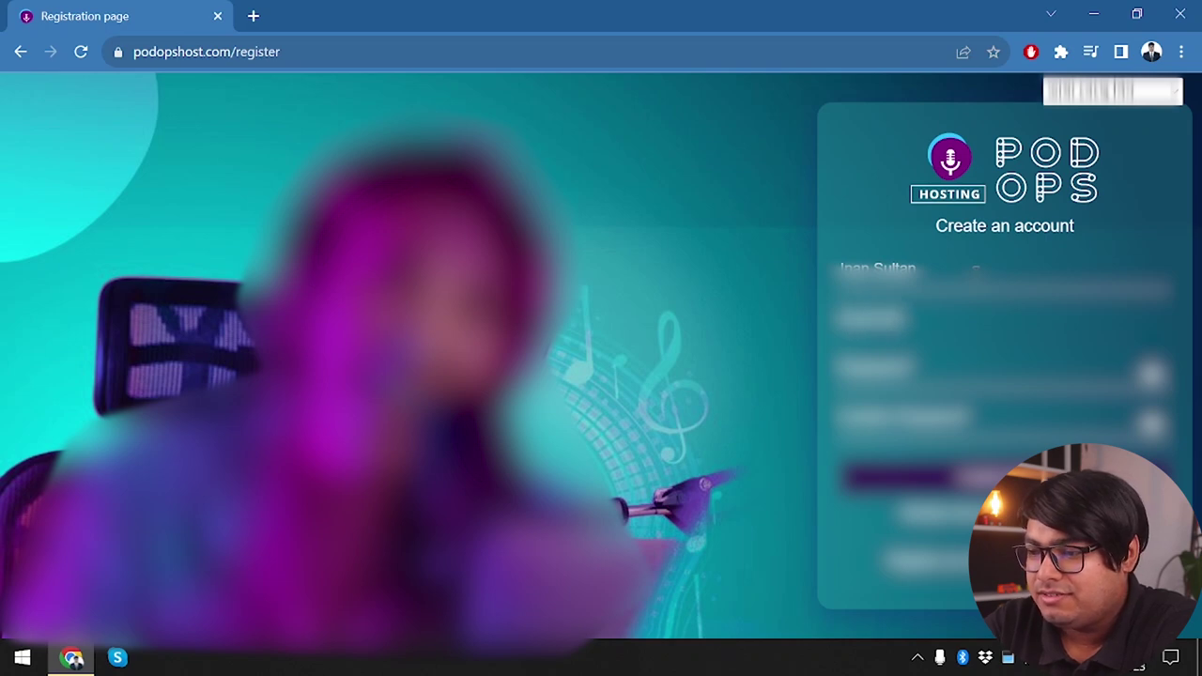
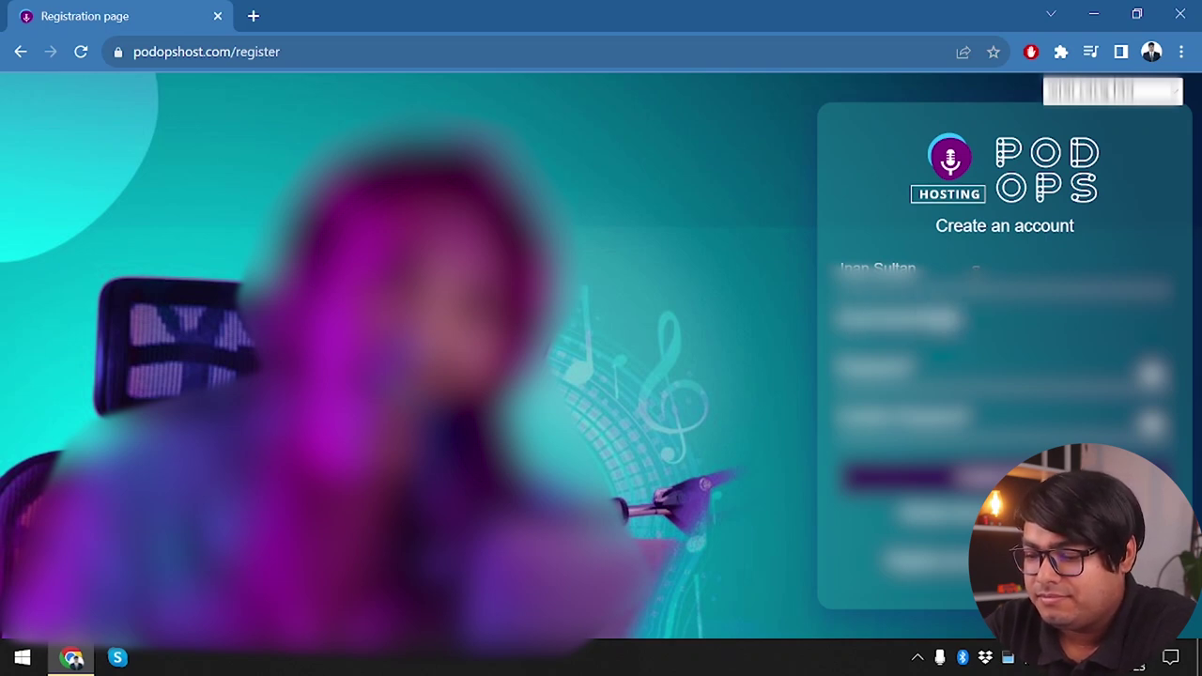
{"action": "key", "text": "Tab"}
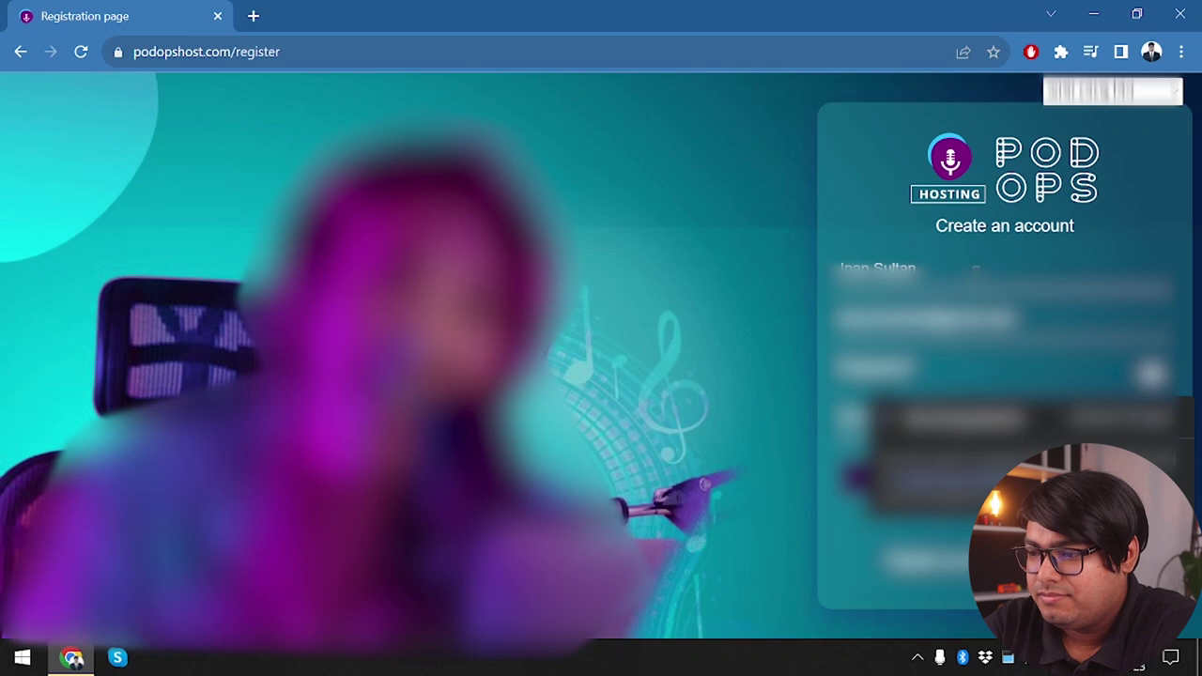
{"action": "key", "text": "Escape"}
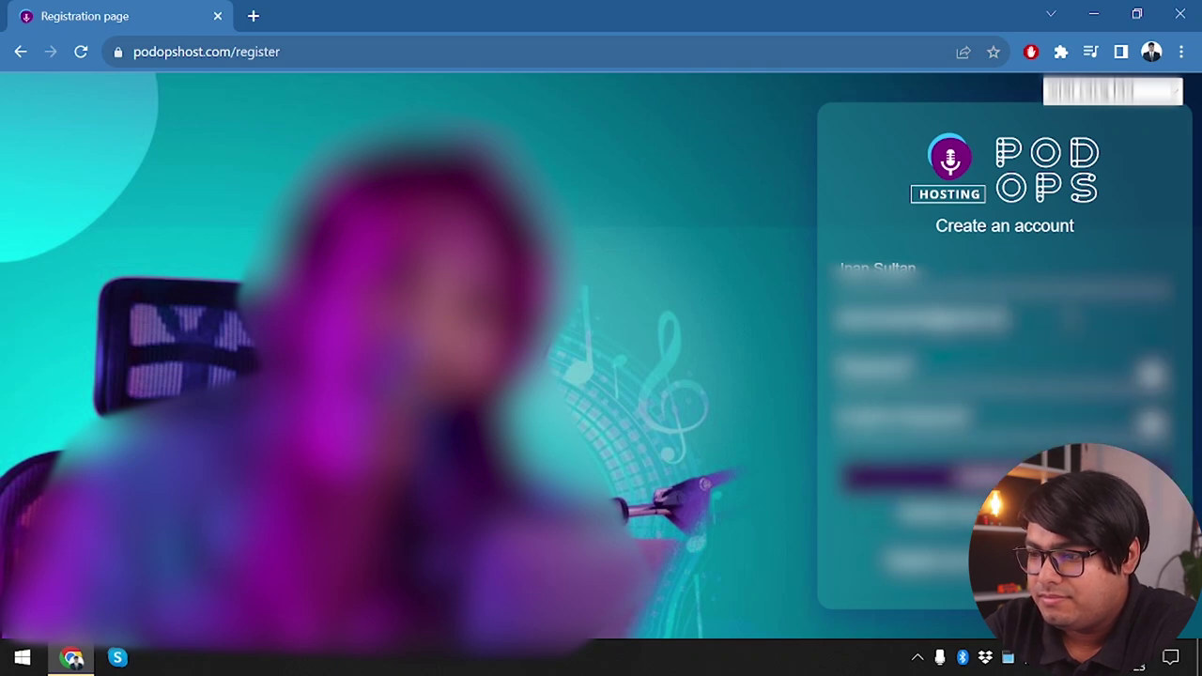
{"action": "key", "text": "Down"}
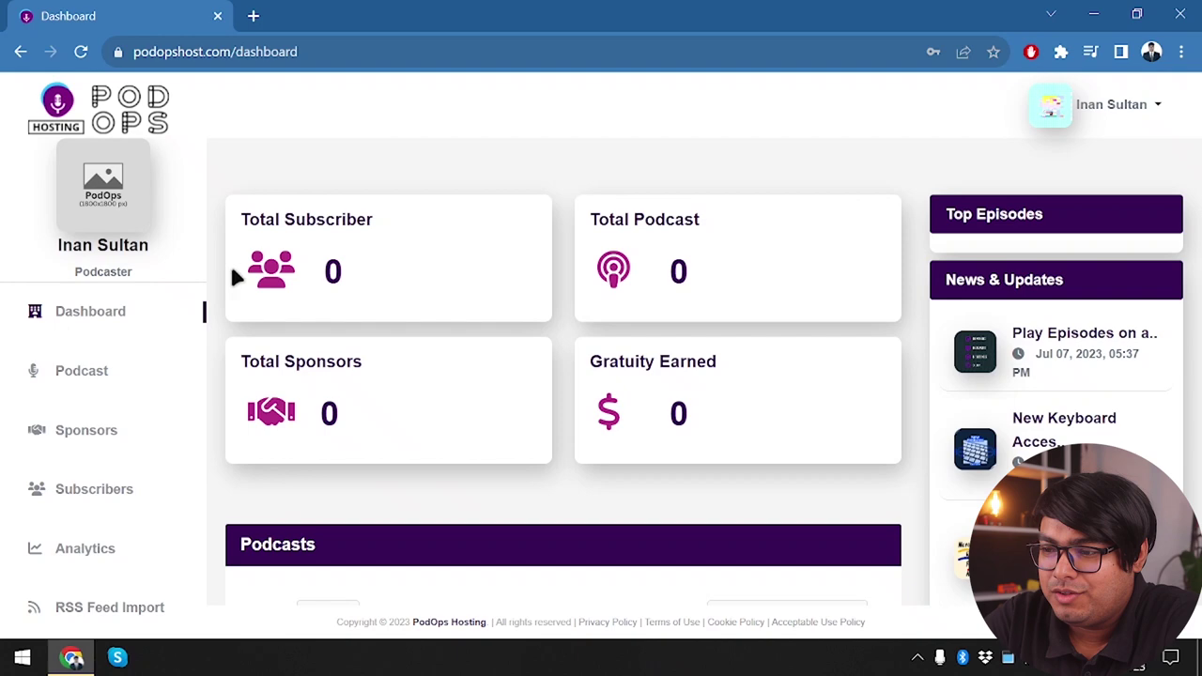
Scroll through the new account's dashboard, where every total still shows 0
{"action": "scroll", "coordinate": [537, 352], "scroll_direction": "down", "scroll_amount": 1}
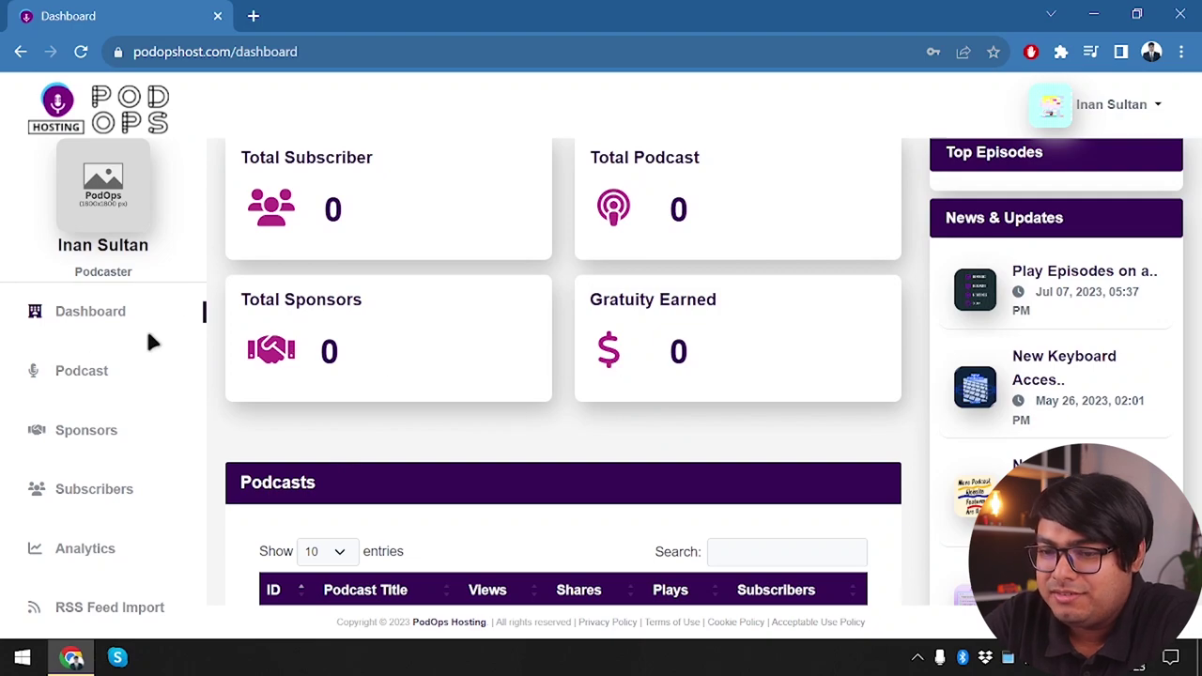
{"action": "scroll", "coordinate": [147, 338], "scroll_direction": "down", "scroll_amount": 1}
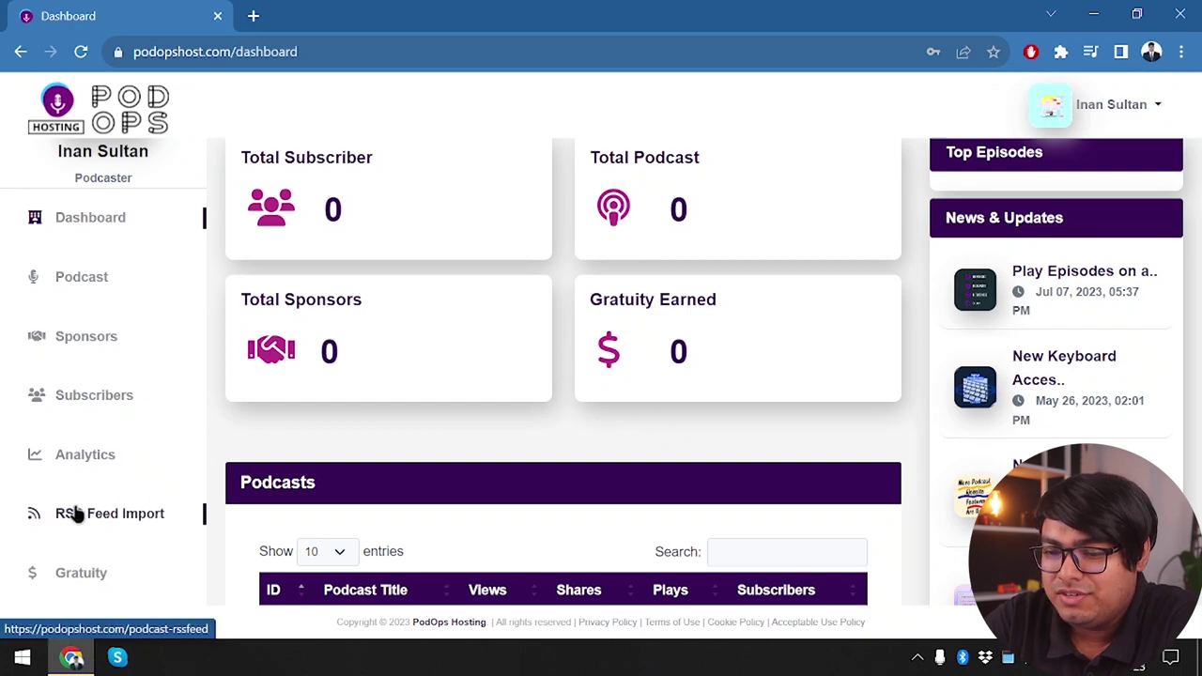
{"action": "scroll", "coordinate": [128, 517], "scroll_direction": "down", "scroll_amount": 1}
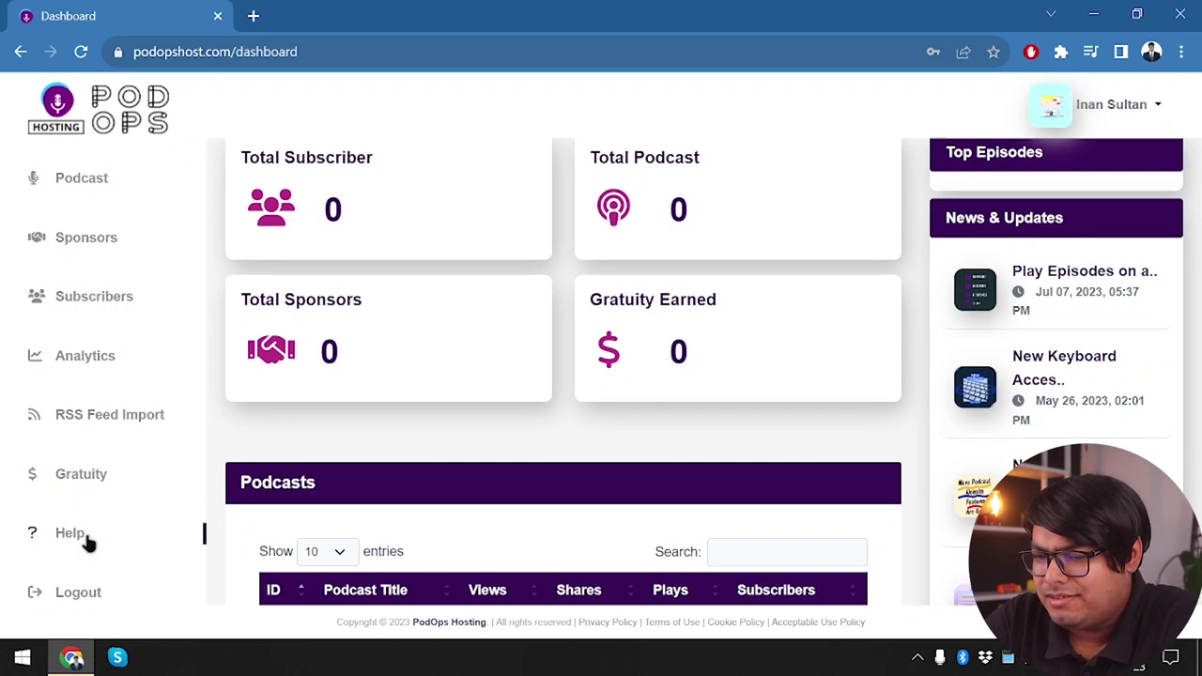
{"action": "scroll", "coordinate": [73, 617], "scroll_direction": "down", "scroll_amount": 2}
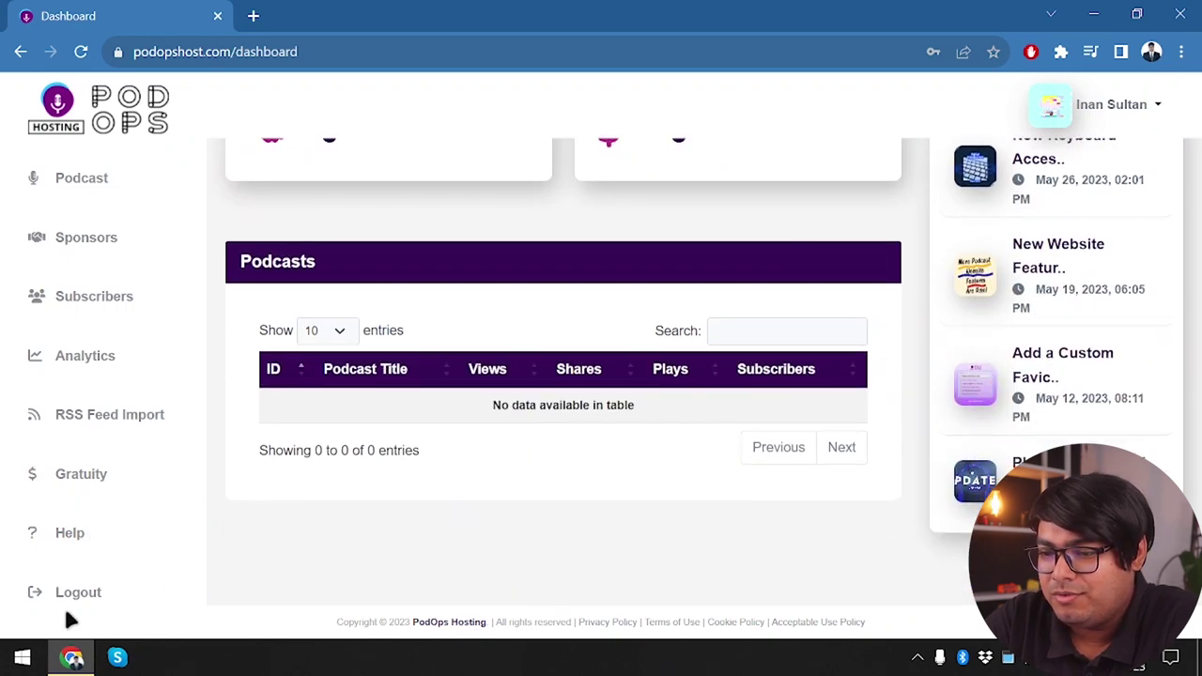
{"action": "scroll", "coordinate": [794, 413], "scroll_direction": "up", "scroll_amount": 3}
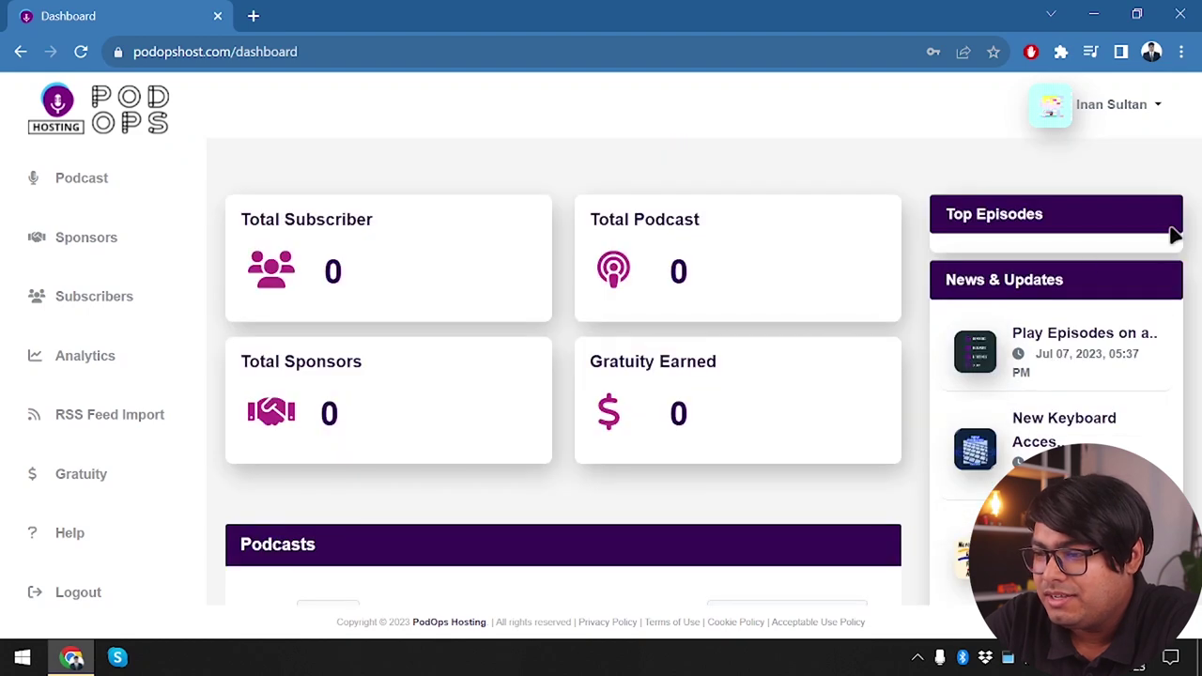
Open the Play Episodes on a Loop post in a new tab and go to My Podcasts
{"action": "middle_click", "coordinate": [1087, 340]}
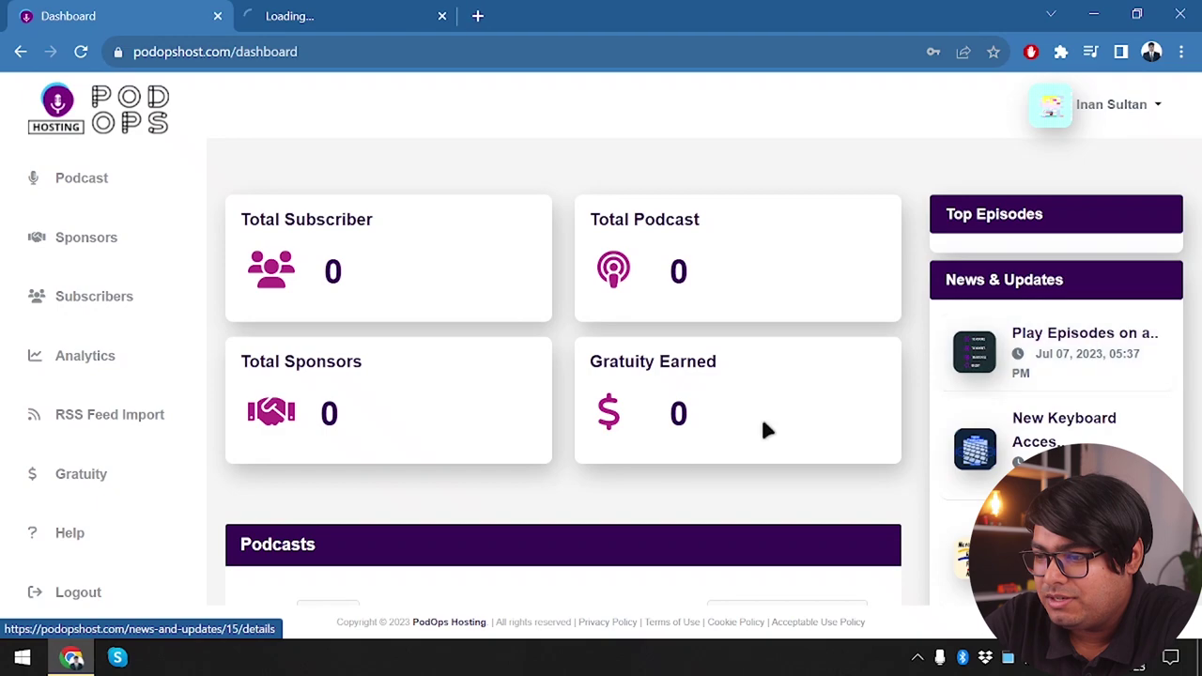
{"action": "scroll", "coordinate": [604, 458], "scroll_direction": "down", "scroll_amount": 2}
{"action": "scroll", "coordinate": [459, 361], "scroll_direction": "up", "scroll_amount": 2}
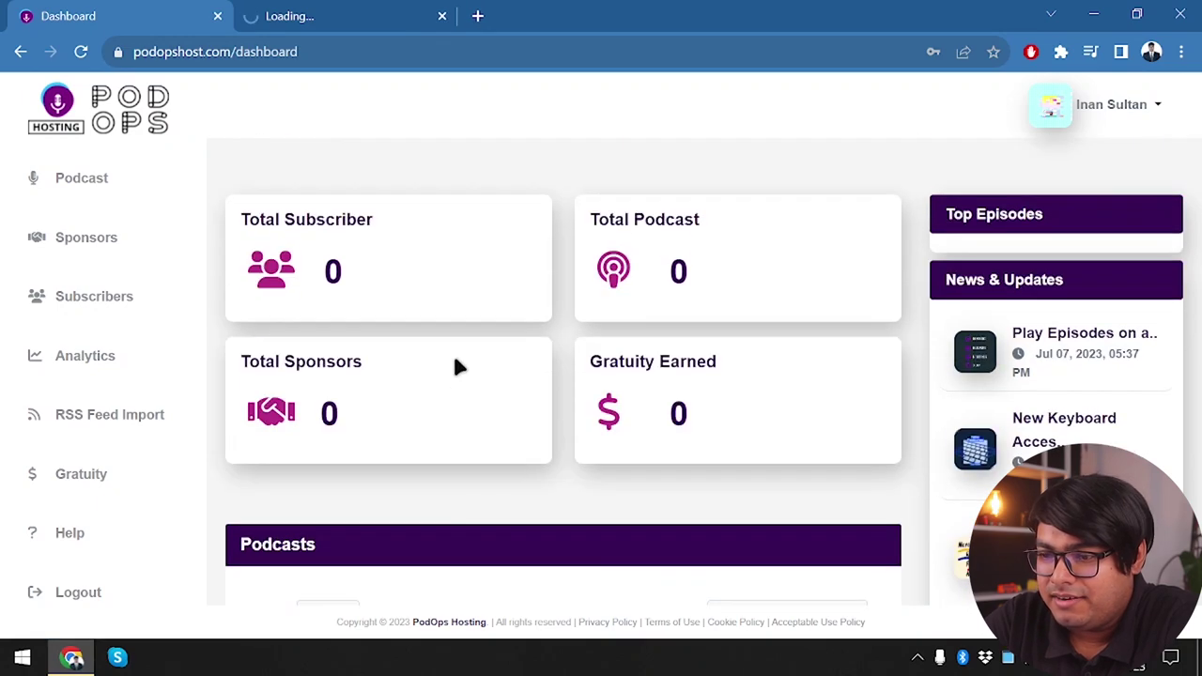
{"action": "scroll", "coordinate": [379, 483], "scroll_direction": "down", "scroll_amount": 3}
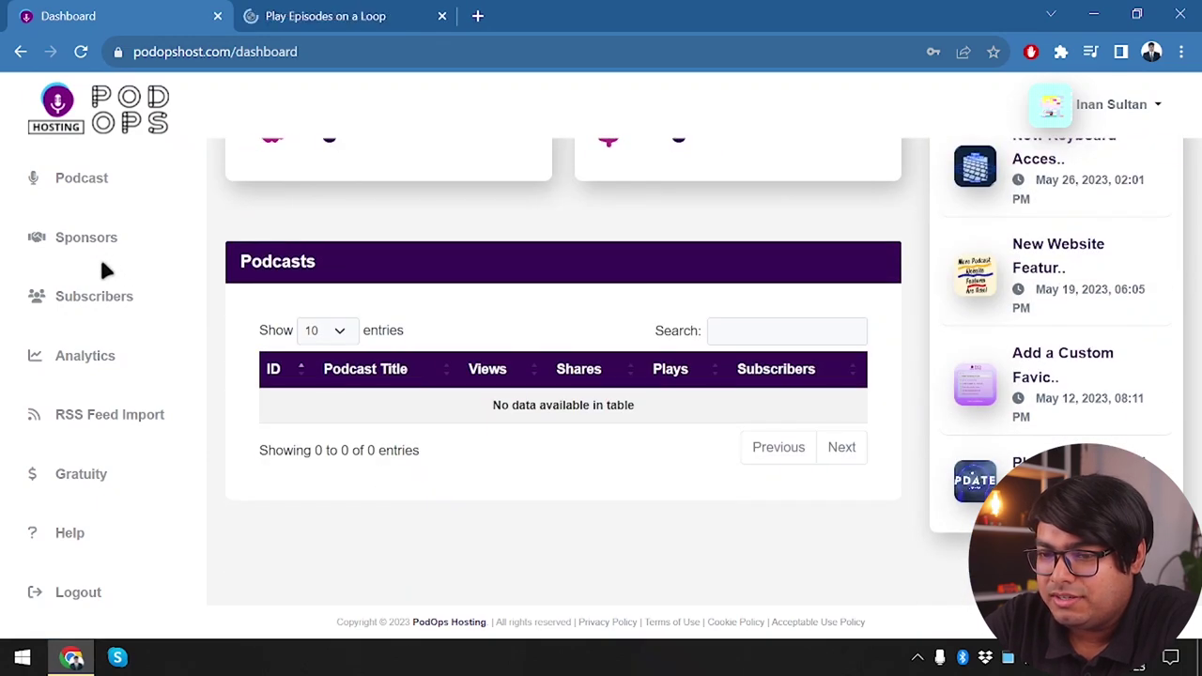
{"action": "scroll", "coordinate": [106, 187], "scroll_direction": "up", "scroll_amount": 2}
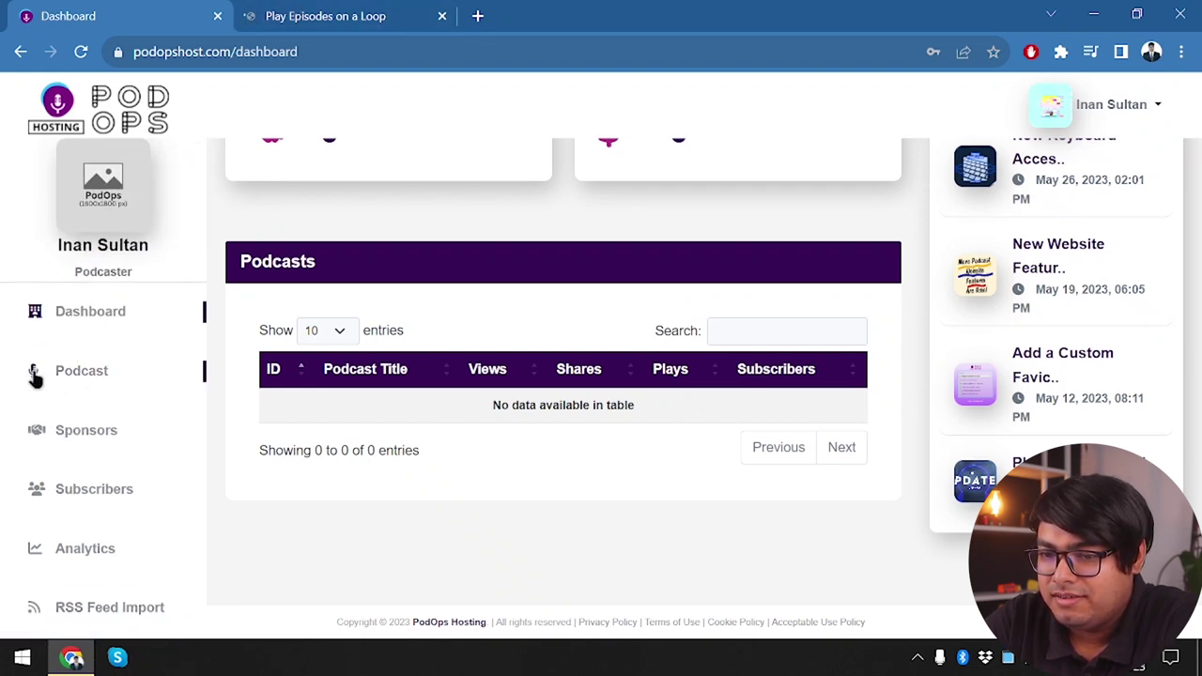
{"action": "left_click", "coordinate": [88, 376]}
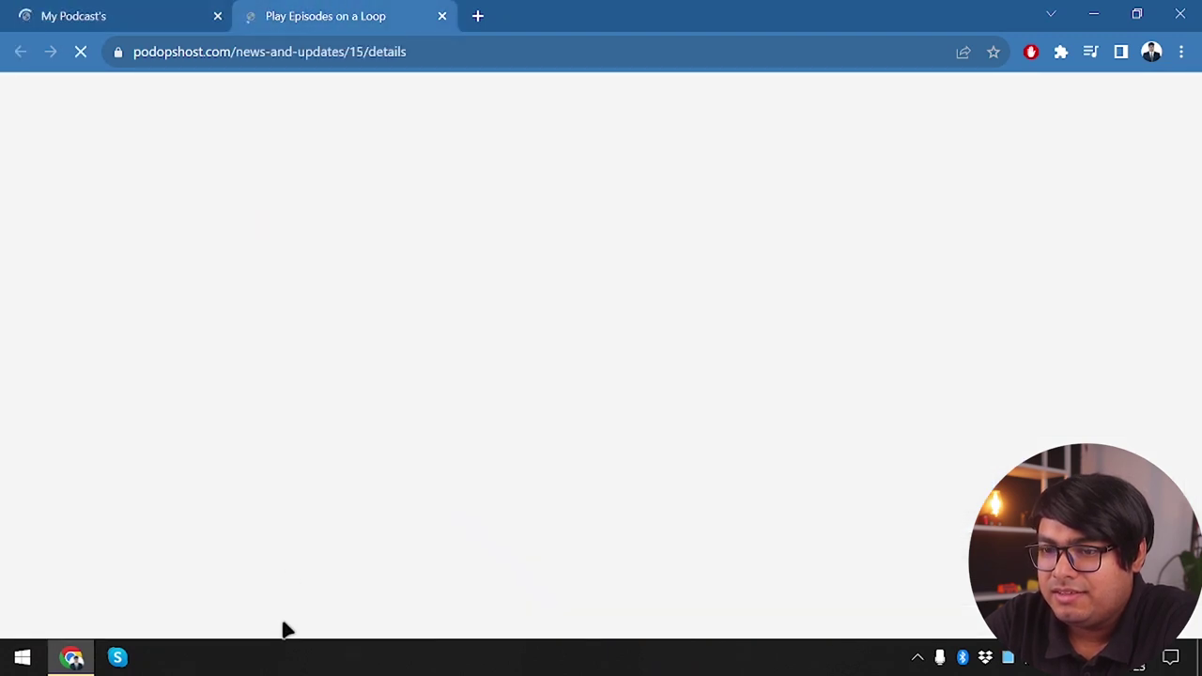
Read the Play Episodes on a Loop post, then close its tab
{"action": "left_click", "coordinate": [272, 16]}
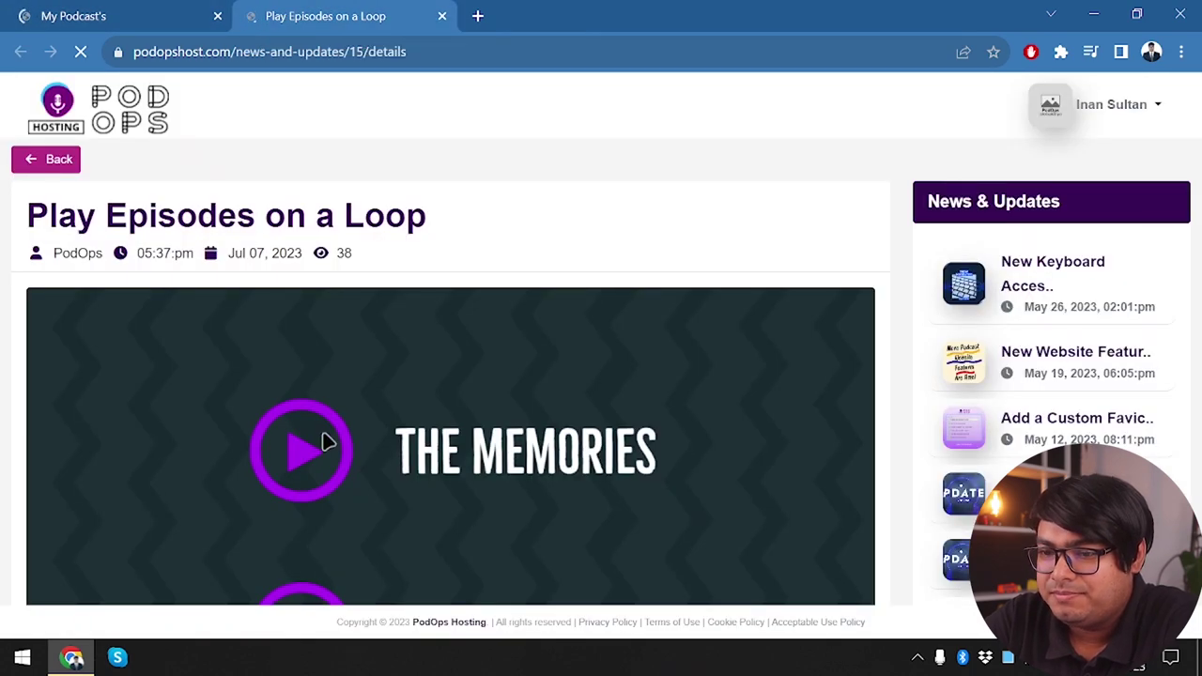
{"action": "scroll", "coordinate": [324, 441], "scroll_direction": "down", "scroll_amount": 1}
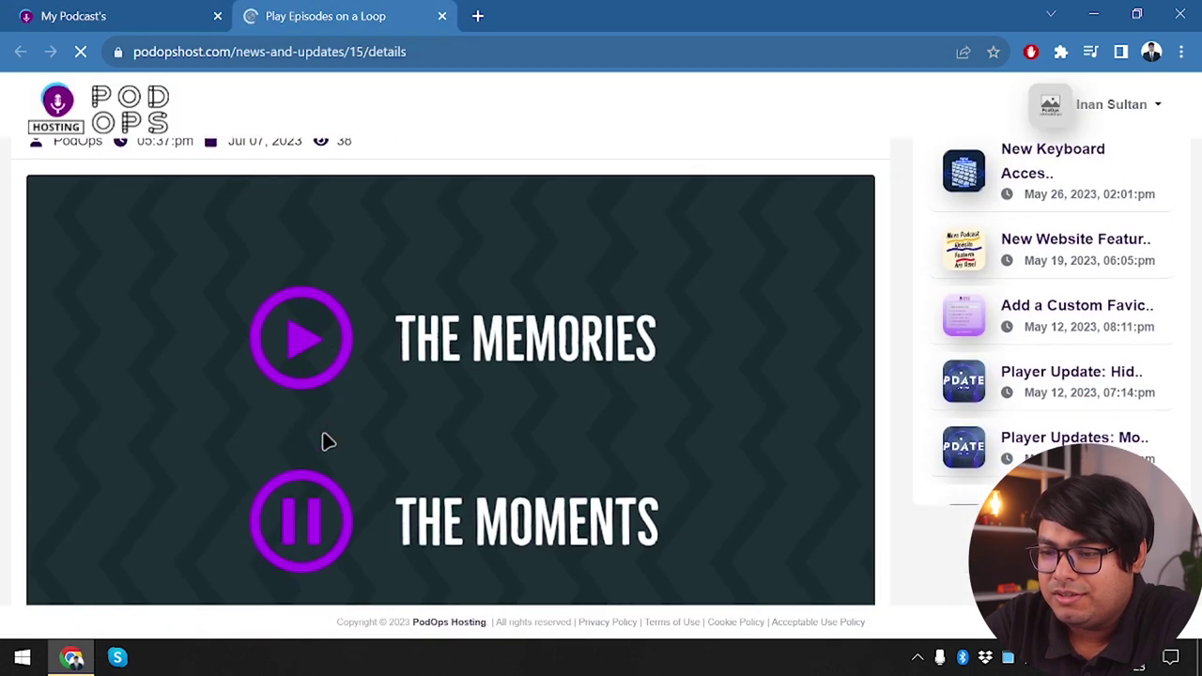
{"action": "scroll", "coordinate": [324, 441], "scroll_direction": "down", "scroll_amount": 2}
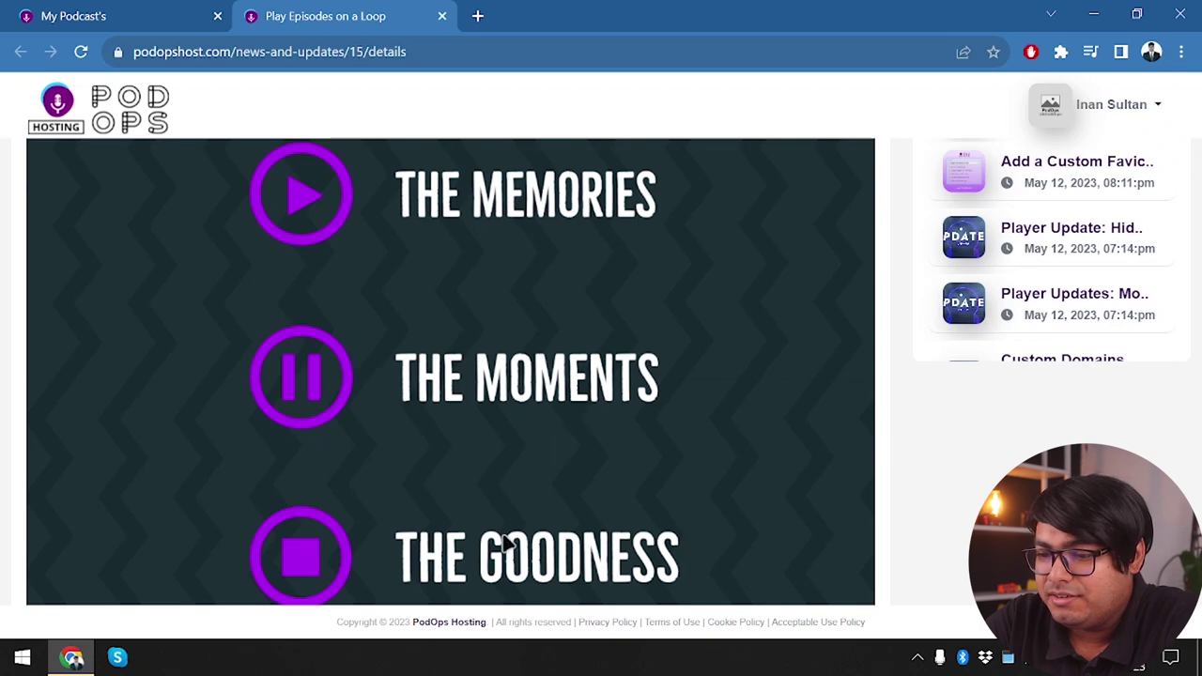
{"action": "scroll", "coordinate": [479, 601], "scroll_direction": "down", "scroll_amount": 1}
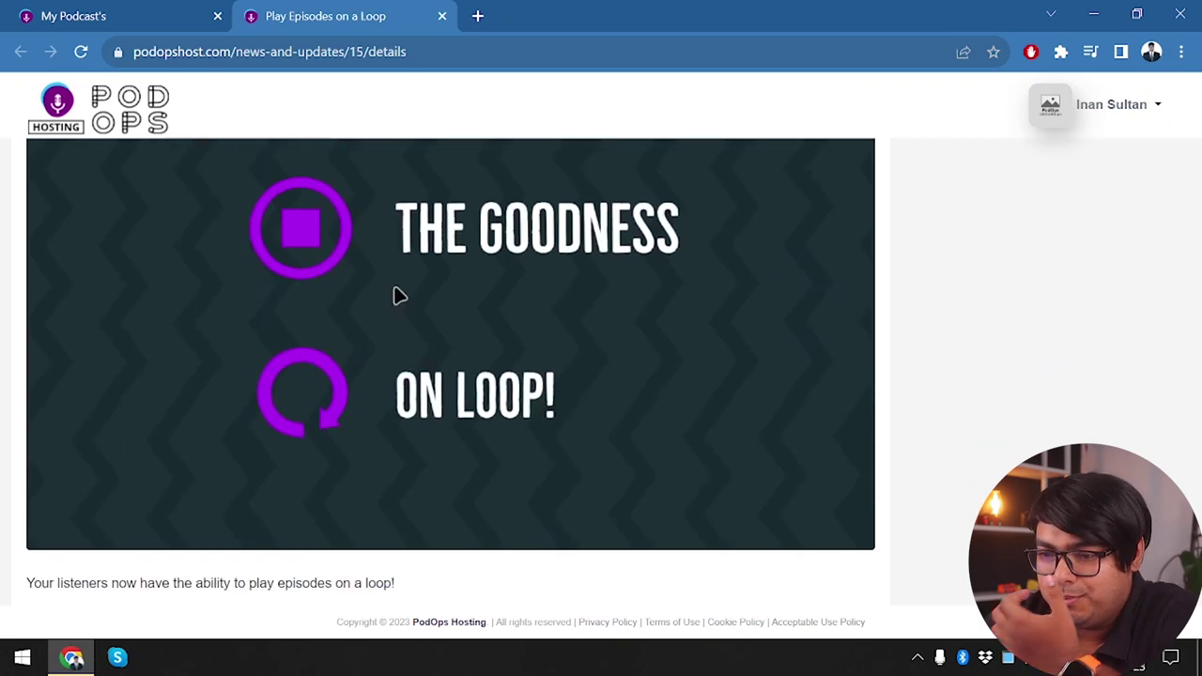
{"action": "scroll", "coordinate": [220, 341], "scroll_direction": "up", "scroll_amount": 6}
{"action": "scroll", "coordinate": [220, 341], "scroll_direction": "down", "scroll_amount": 3}
{"action": "scroll", "coordinate": [219, 341], "scroll_direction": "up", "scroll_amount": 3}
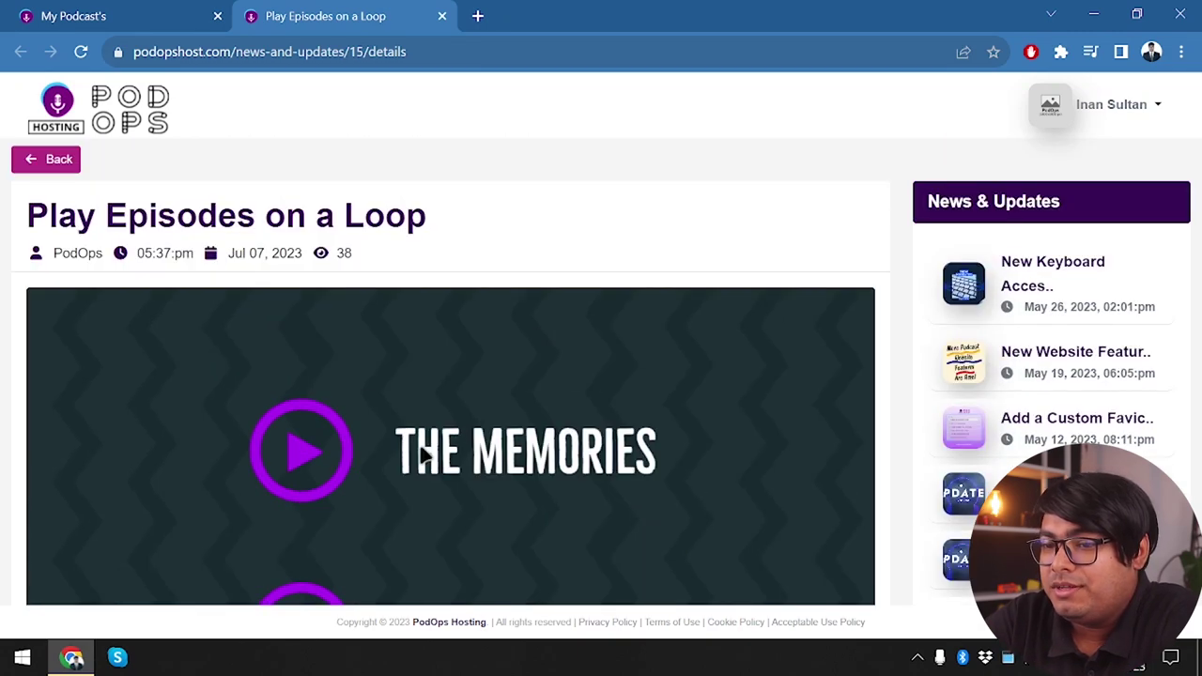
{"action": "scroll", "coordinate": [422, 455], "scroll_direction": "down", "scroll_amount": 3}
{"action": "scroll", "coordinate": [422, 455], "scroll_direction": "down", "scroll_amount": 3}
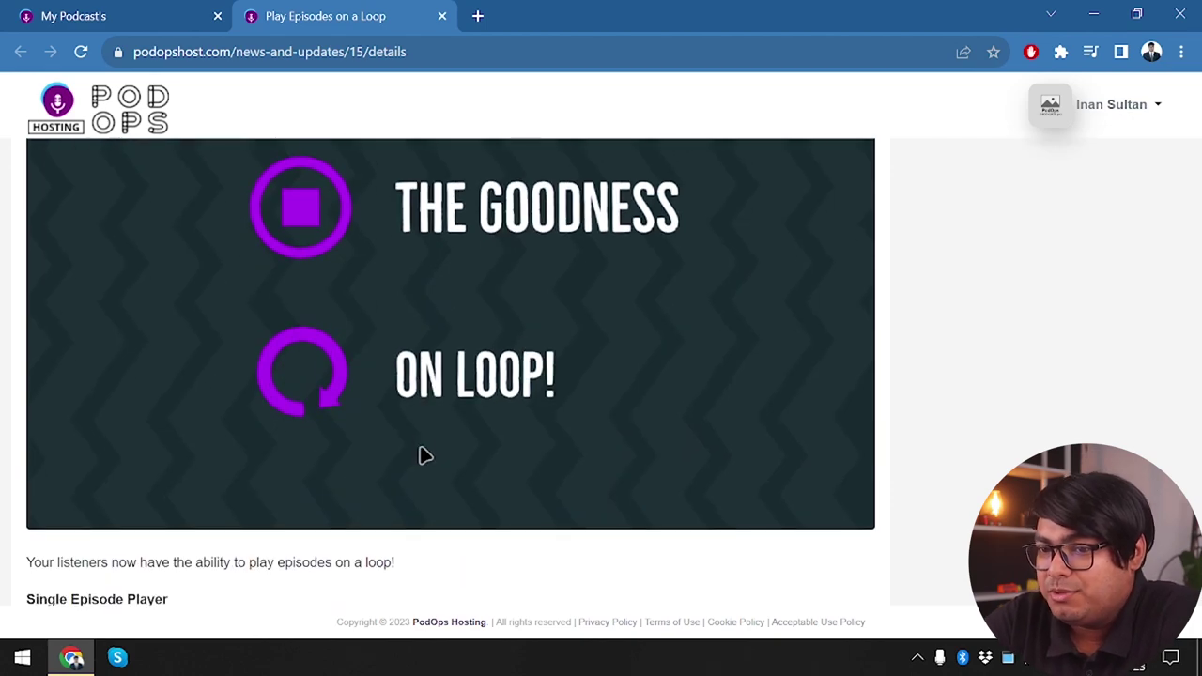
{"action": "scroll", "coordinate": [422, 455], "scroll_direction": "down", "scroll_amount": 3}
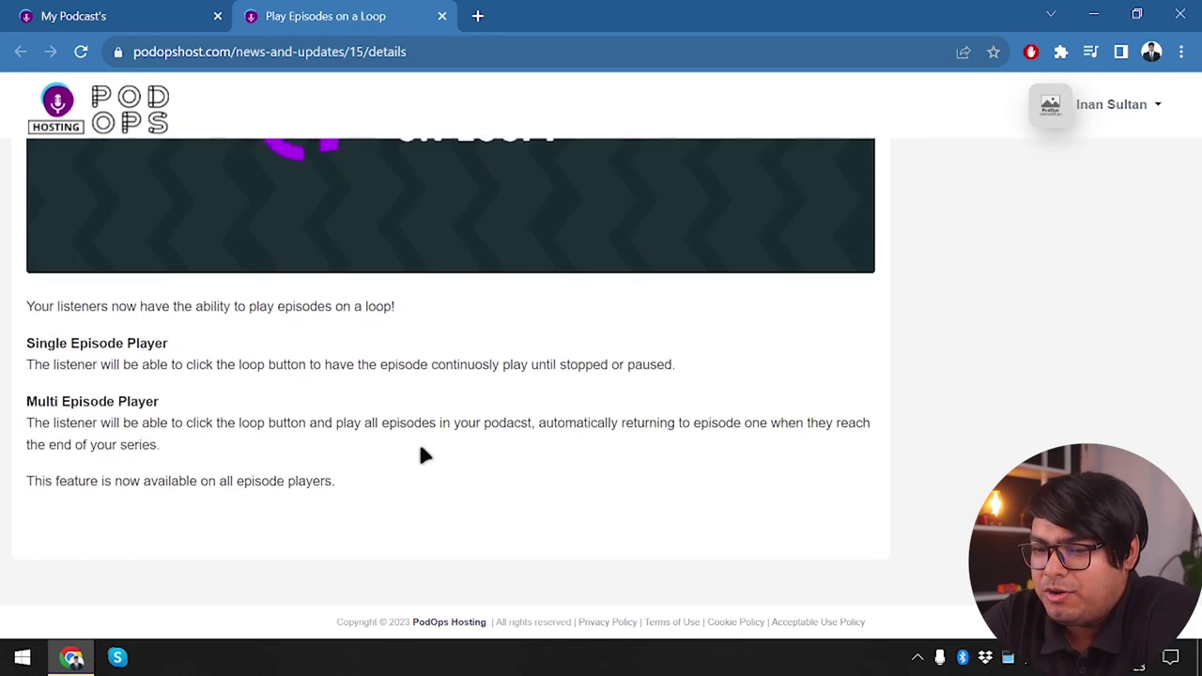
{"action": "scroll", "coordinate": [421, 455], "scroll_direction": "up", "scroll_amount": 2}
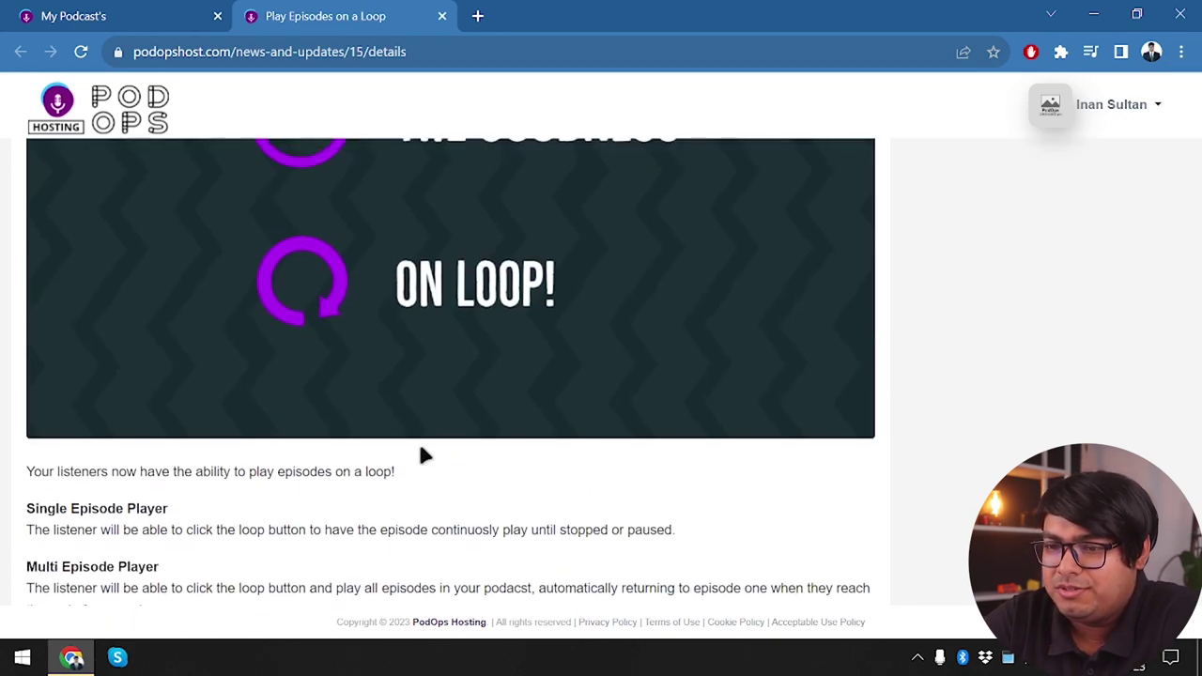
{"action": "left_click", "coordinate": [441, 17]}
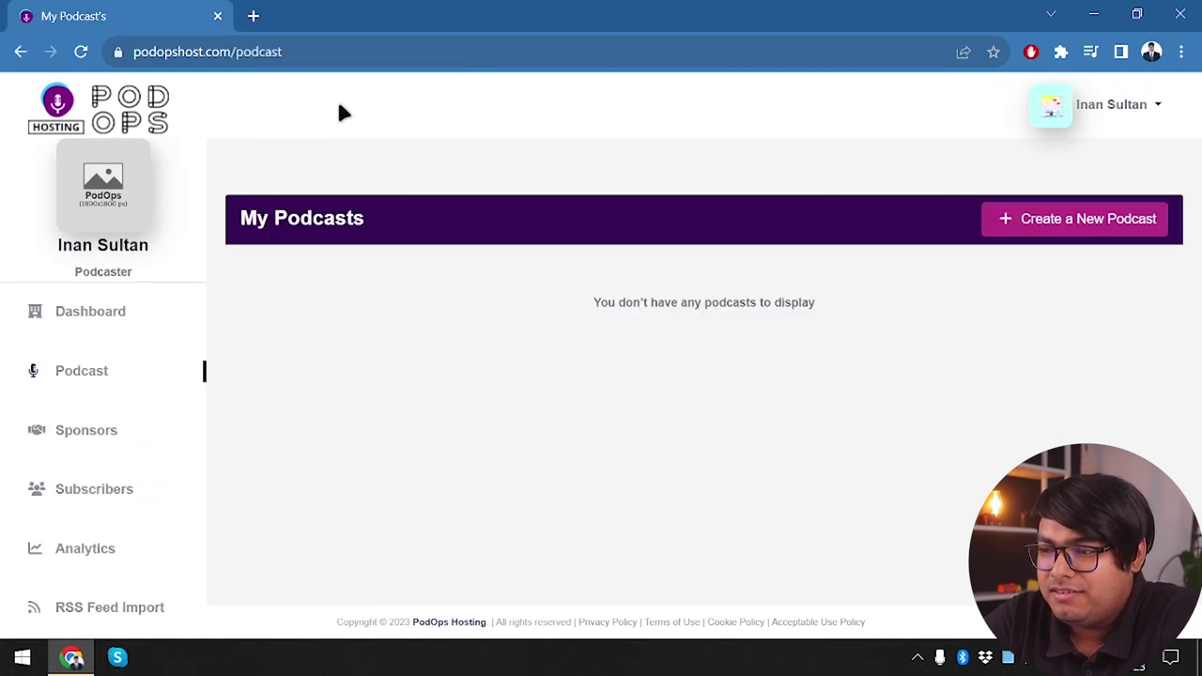
Create a new podcast titled 'test' on the Free ($0) - 2 hrs/mthly plan
{"action": "left_click", "coordinate": [1076, 226]}
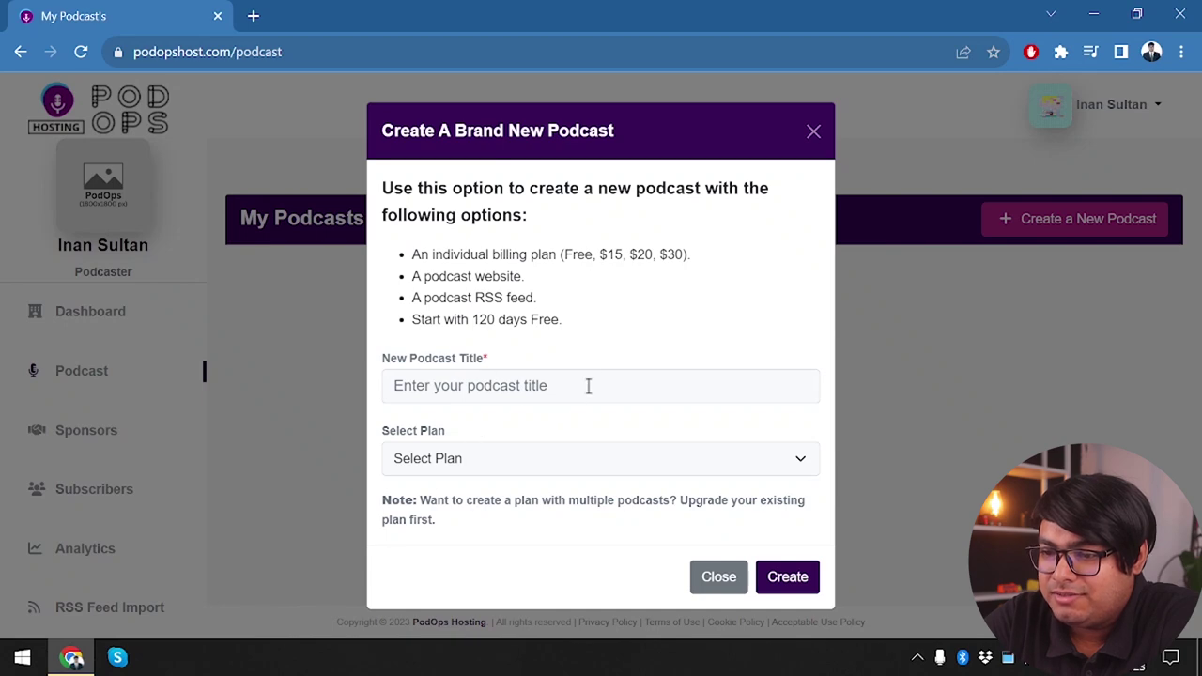
{"action": "left_click", "coordinate": [615, 374]}
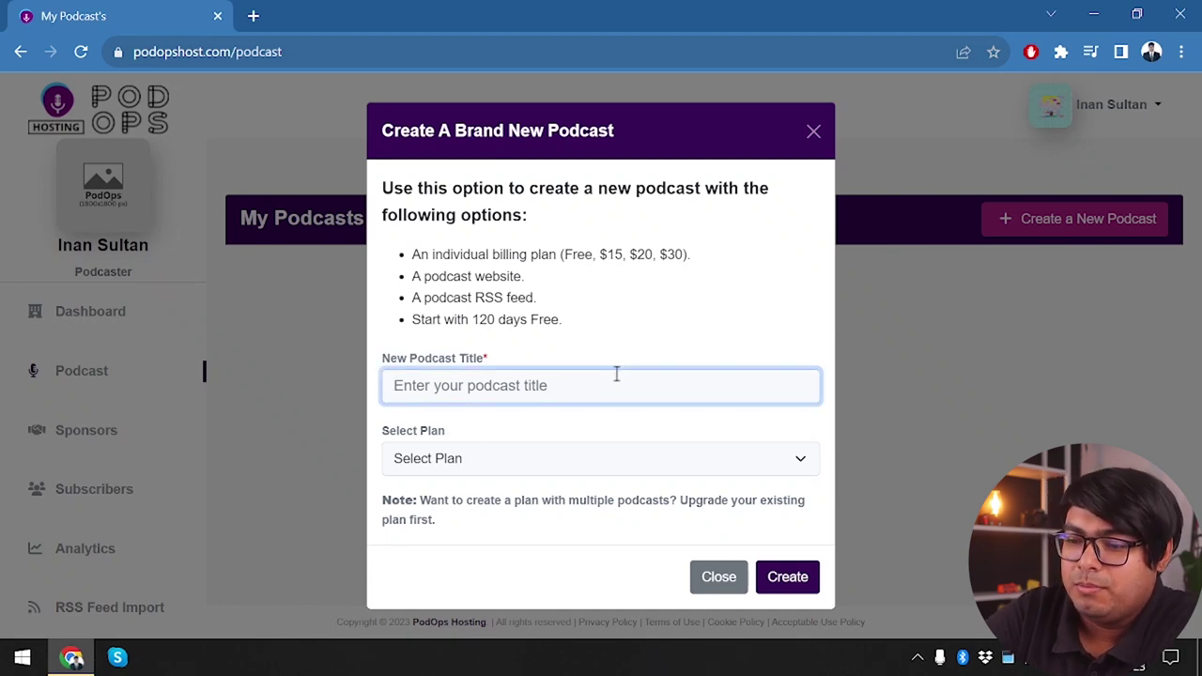
{"action": "type", "text": "test"}
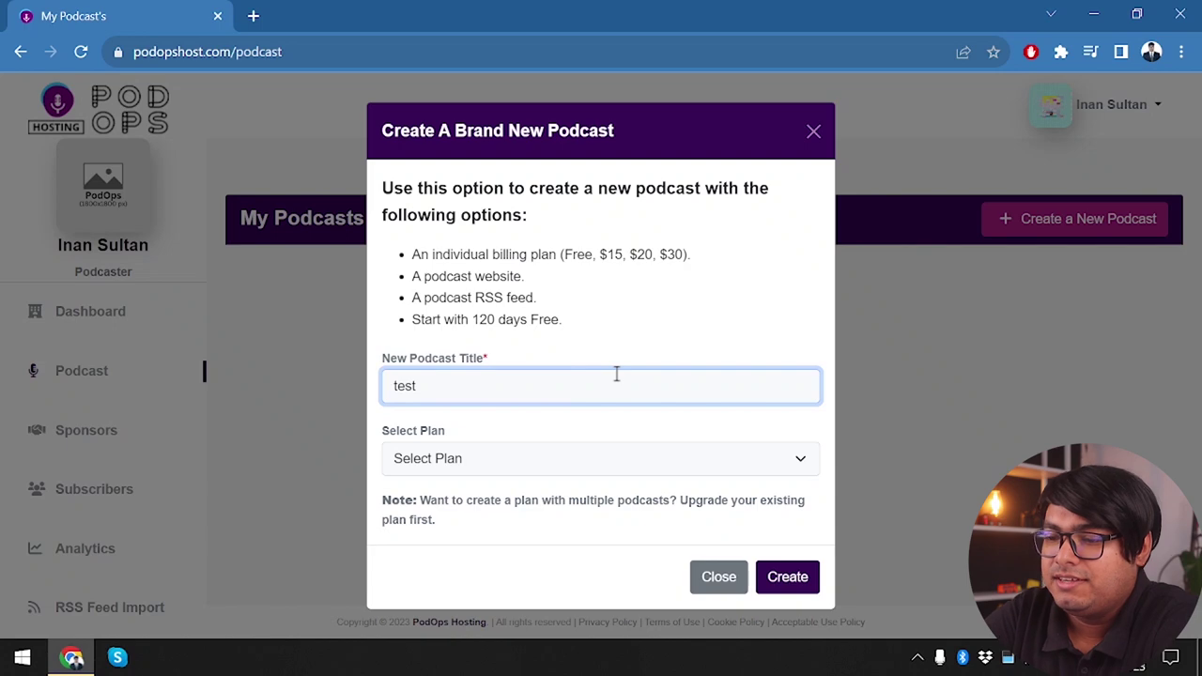
{"action": "left_click", "coordinate": [628, 466]}
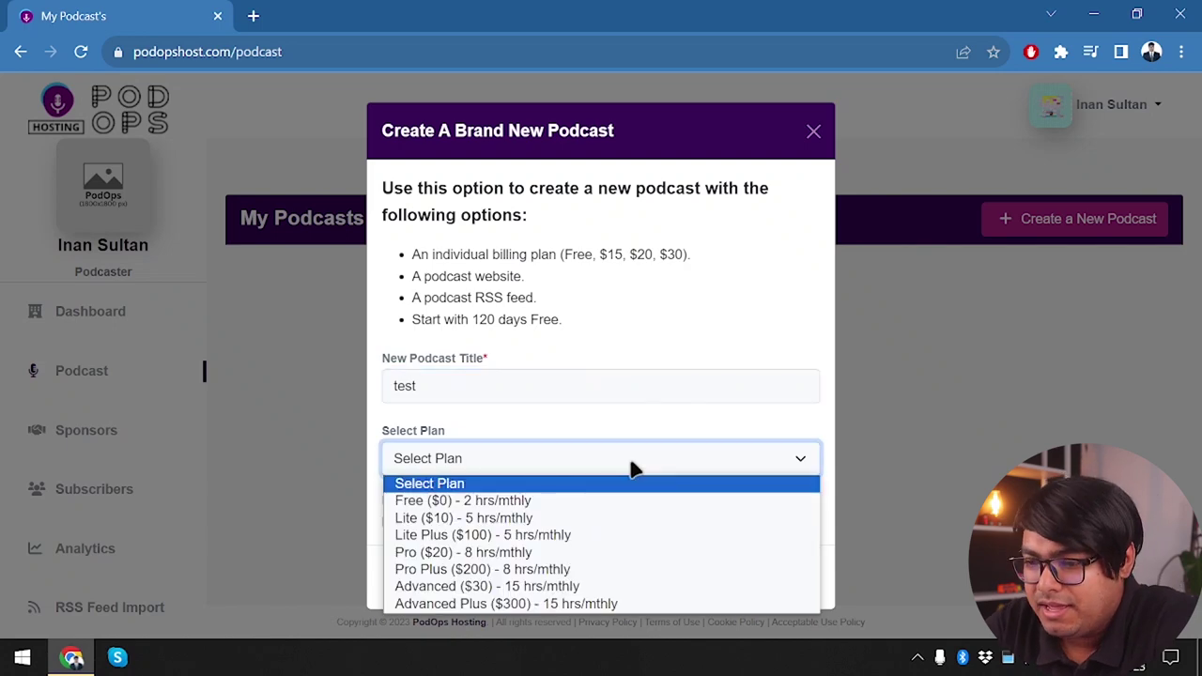
{"action": "left_click", "coordinate": [589, 507]}
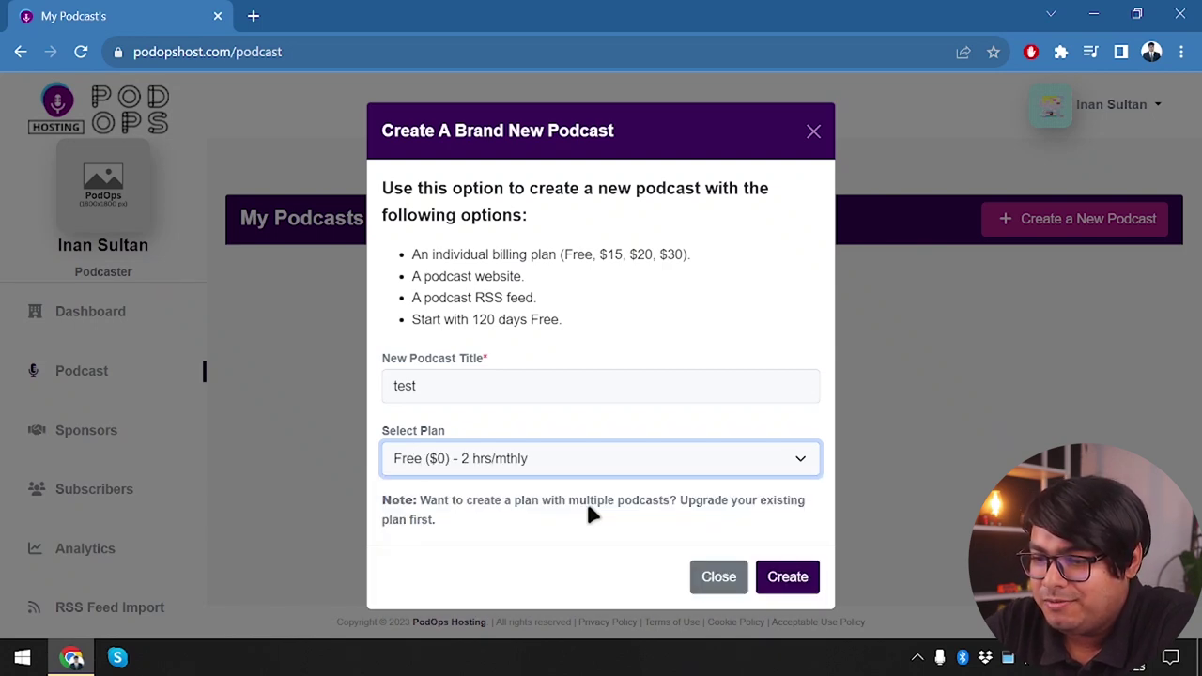
{"action": "left_click", "coordinate": [786, 578]}
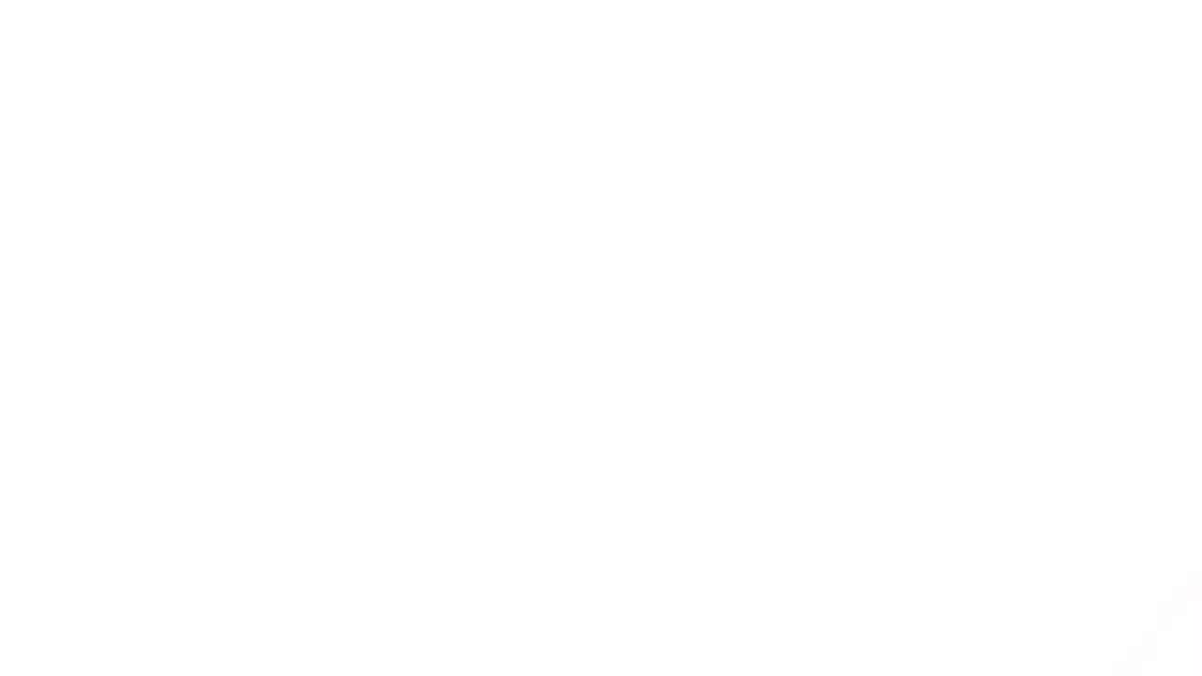
Confirm the test podcast is listed on the Free Plan, then visit the dashboard and Help page
{"action": "scroll", "coordinate": [272, 423], "scroll_direction": "down", "scroll_amount": 3}
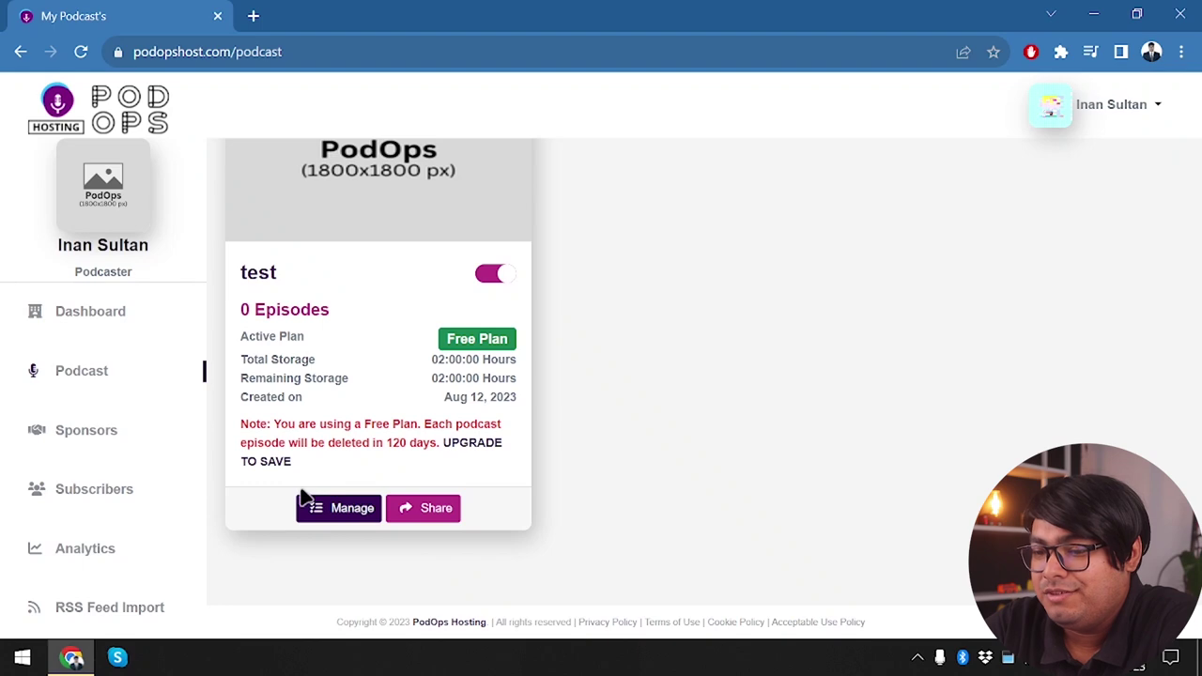
{"action": "scroll", "coordinate": [386, 429], "scroll_direction": "up", "scroll_amount": 3}
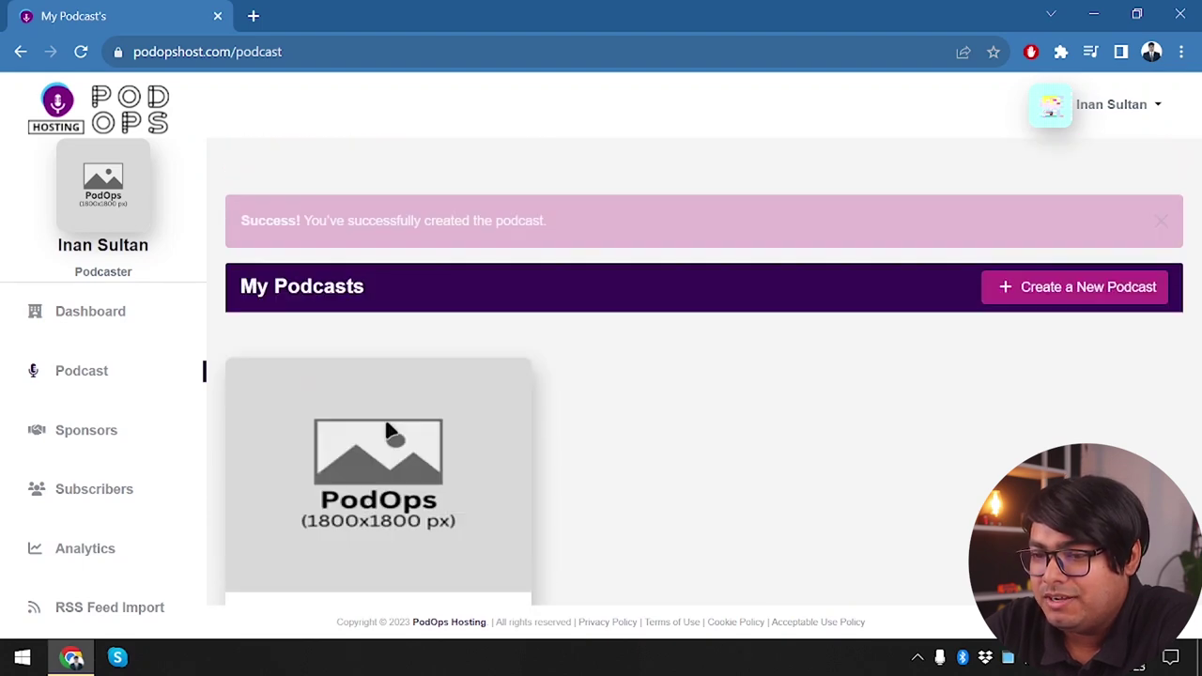
{"action": "left_click", "coordinate": [105, 313]}
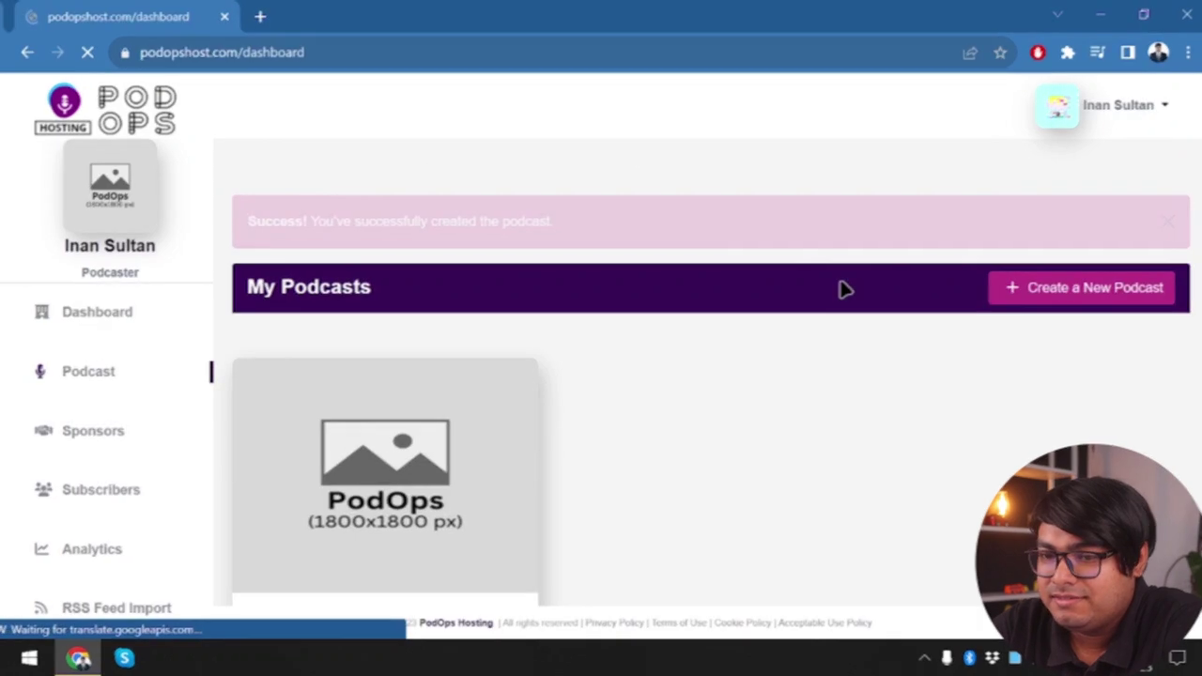
{"action": "scroll", "coordinate": [88, 563], "scroll_direction": "down", "scroll_amount": 2}
{"action": "left_click", "coordinate": [71, 534]}
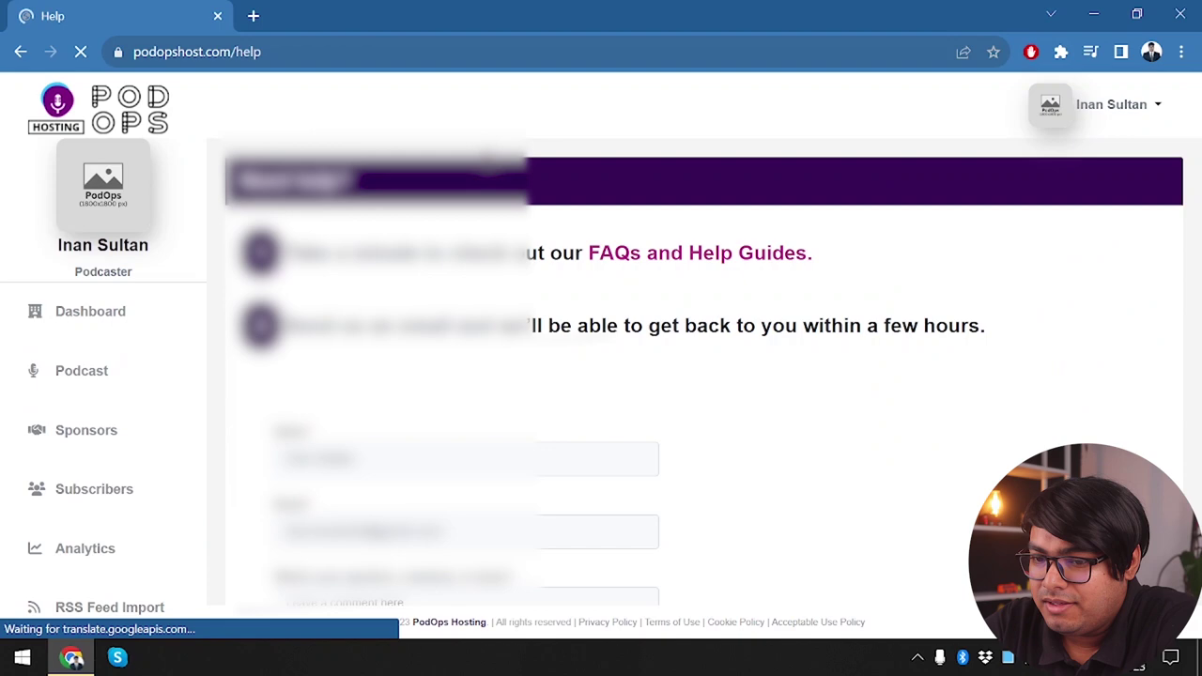
Open the user Profile and scroll to the Current Plan, Free until Dec 10, 2023
{"action": "scroll", "coordinate": [694, 376], "scroll_direction": "down", "scroll_amount": 4}
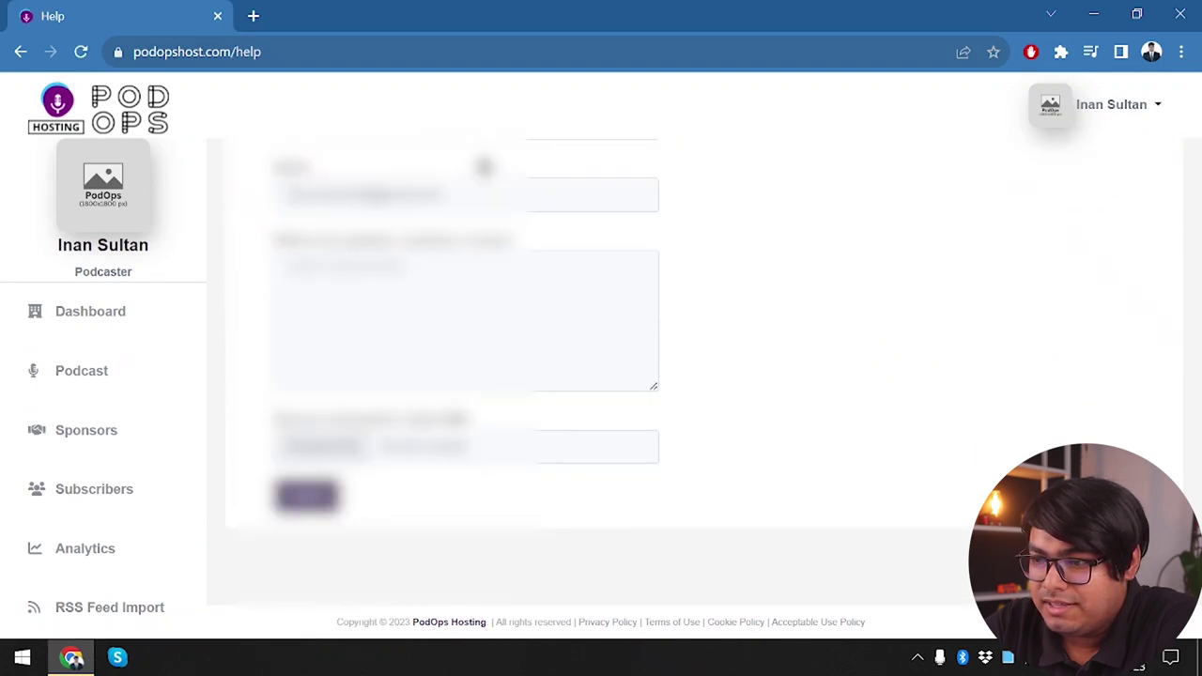
{"action": "scroll", "coordinate": [484, 167], "scroll_direction": "up", "scroll_amount": 4}
{"action": "left_click", "coordinate": [1104, 99]}
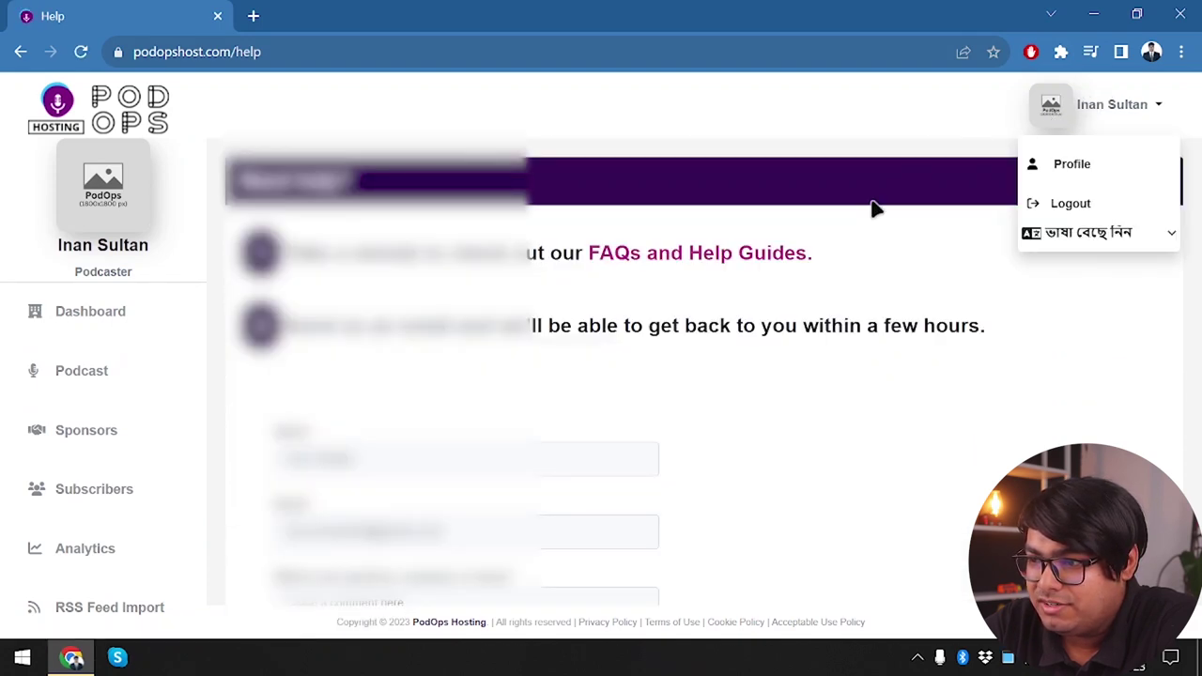
{"action": "left_click", "coordinate": [1073, 167]}
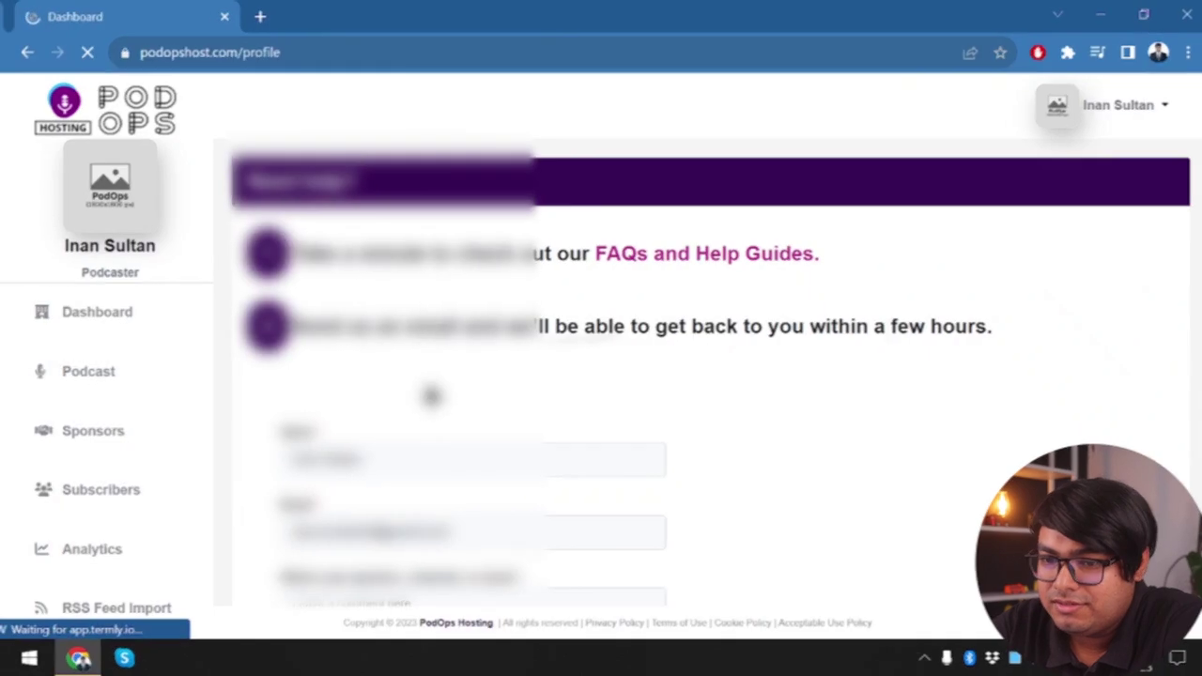
{"action": "scroll", "coordinate": [423, 394], "scroll_direction": "down", "scroll_amount": 5}
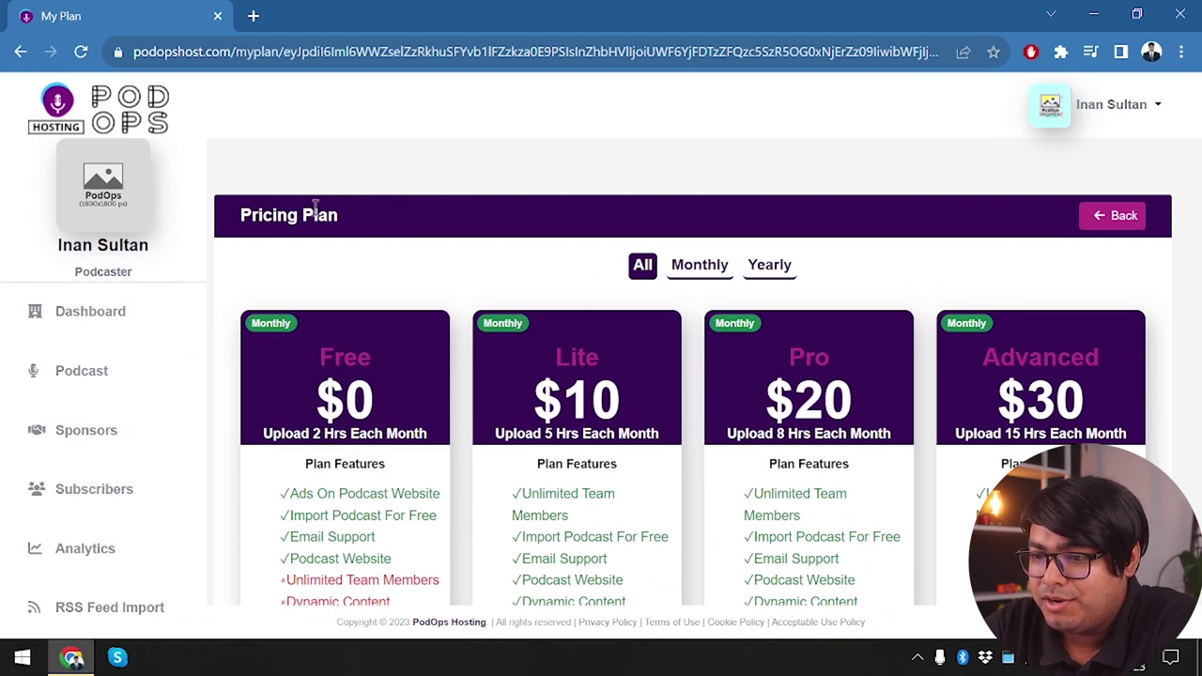
Scroll through the monthly Free, Lite, Pro and Advanced pricing cards
{"action": "scroll", "coordinate": [314, 428], "scroll_direction": "down", "scroll_amount": 2}
{"action": "scroll", "coordinate": [314, 429], "scroll_direction": "up", "scroll_amount": 1}
{"action": "scroll", "coordinate": [313, 437], "scroll_direction": "down", "scroll_amount": 1}
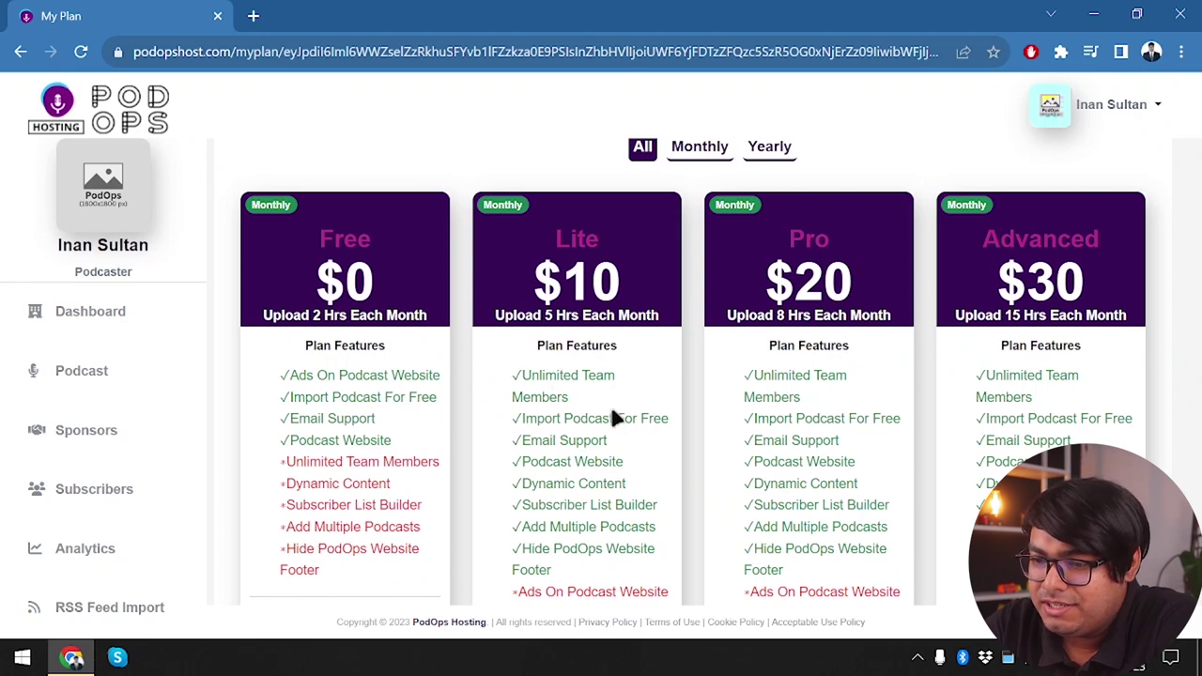
{"action": "scroll", "coordinate": [586, 454], "scroll_direction": "down", "scroll_amount": 1}
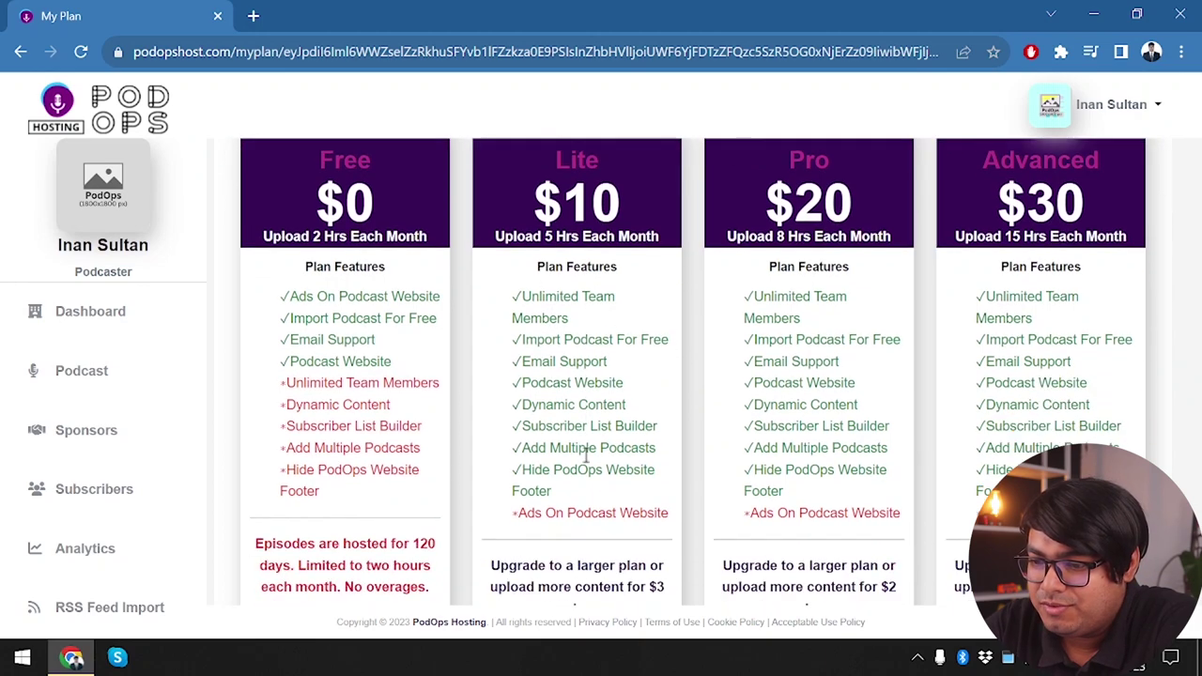
{"action": "scroll", "coordinate": [550, 488], "scroll_direction": "up", "scroll_amount": 1}
{"action": "scroll", "coordinate": [550, 485], "scroll_direction": "down", "scroll_amount": 1}
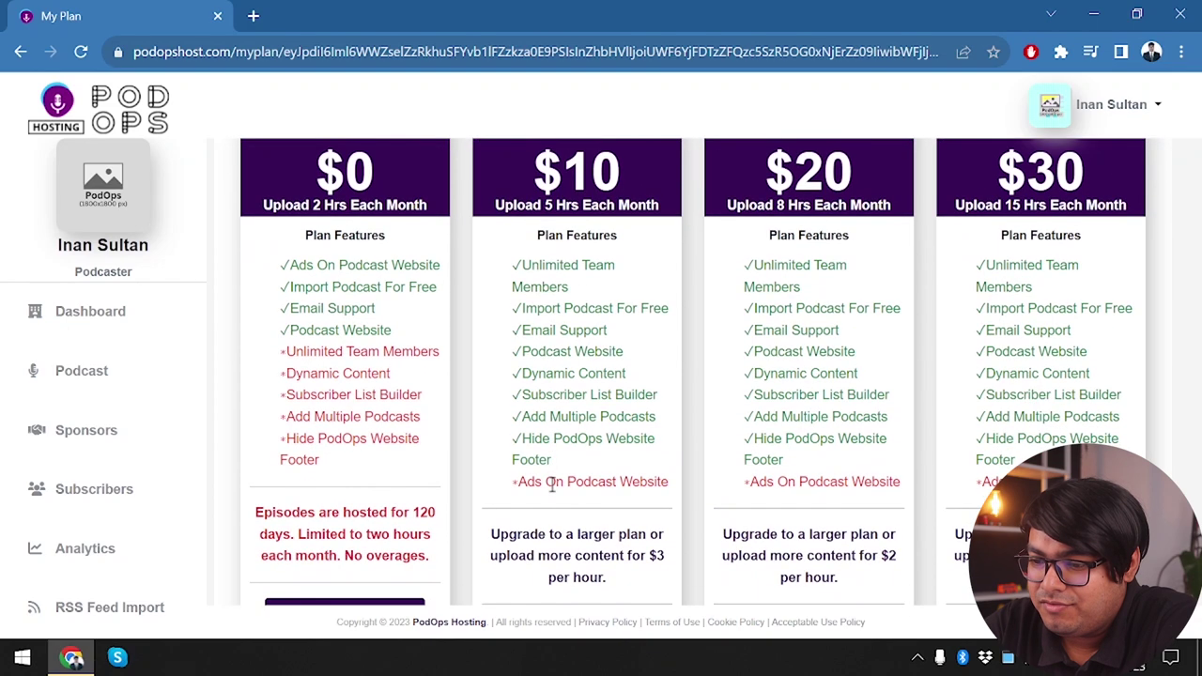
{"action": "scroll", "coordinate": [579, 348], "scroll_direction": "up", "scroll_amount": 2}
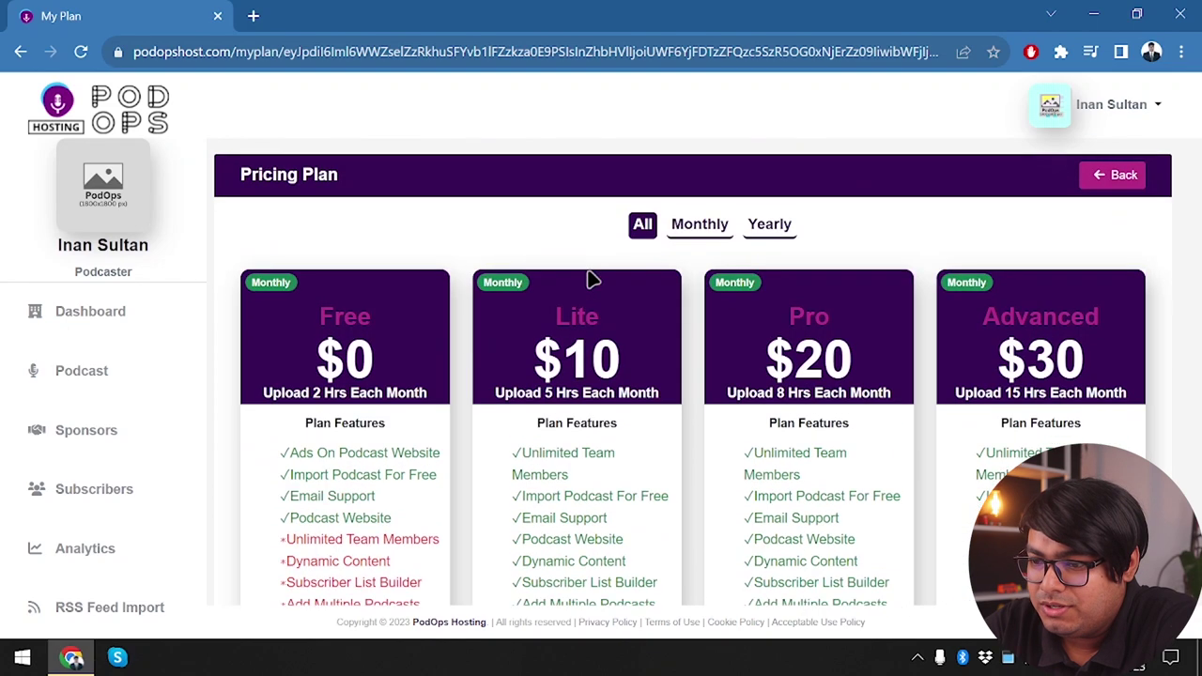
{"action": "scroll", "coordinate": [564, 476], "scroll_direction": "down", "scroll_amount": 1}
{"action": "scroll", "coordinate": [599, 360], "scroll_direction": "up", "scroll_amount": 2}
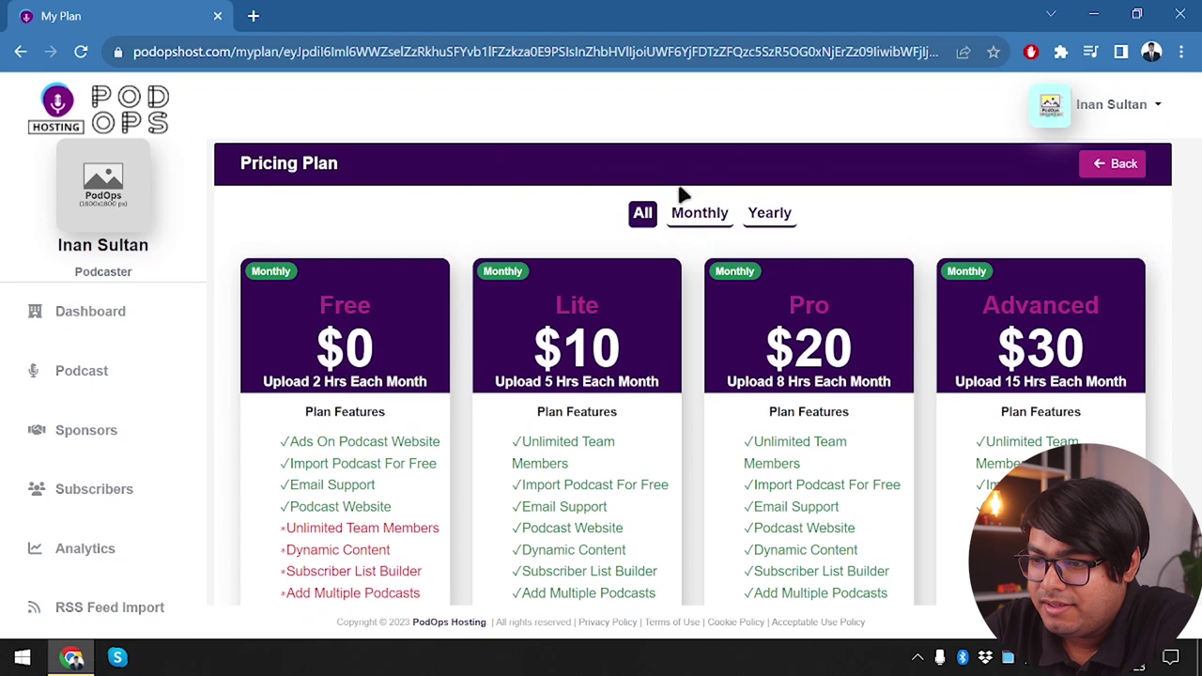
Switch to yearly pricing: Lite Plus $100, Pro Plus $200 and Advanced Plus $300
{"action": "left_click", "coordinate": [699, 212]}
{"action": "left_click", "coordinate": [770, 216]}
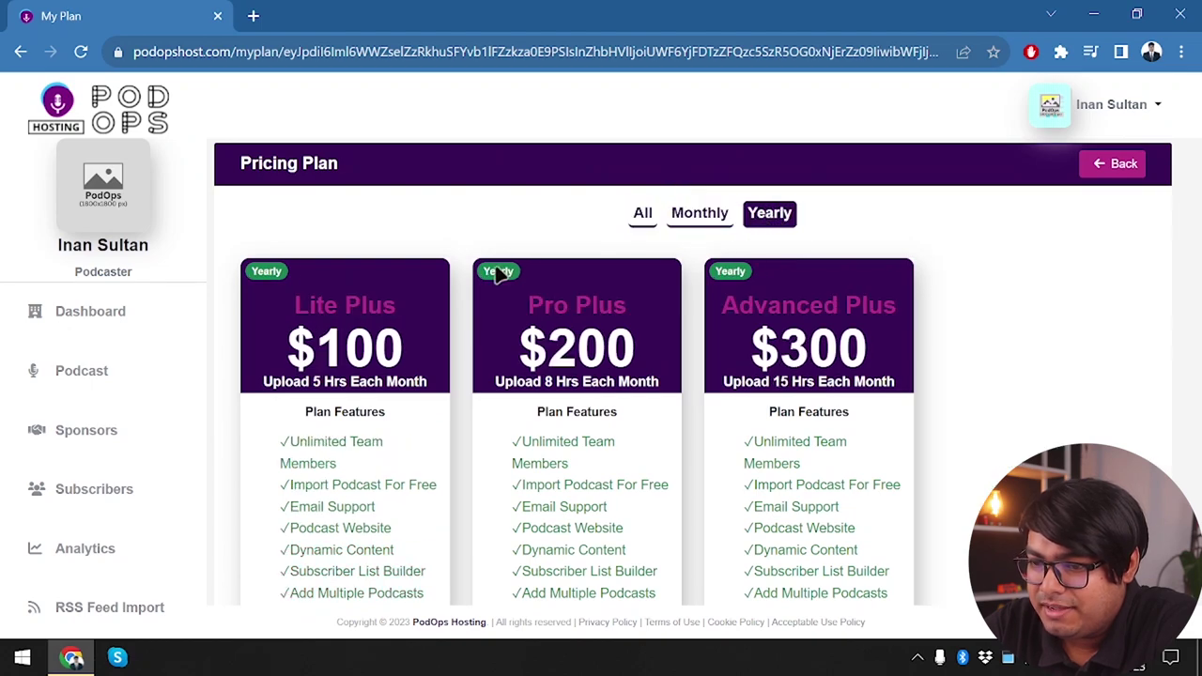
{"action": "scroll", "coordinate": [342, 453], "scroll_direction": "down", "scroll_amount": 1}
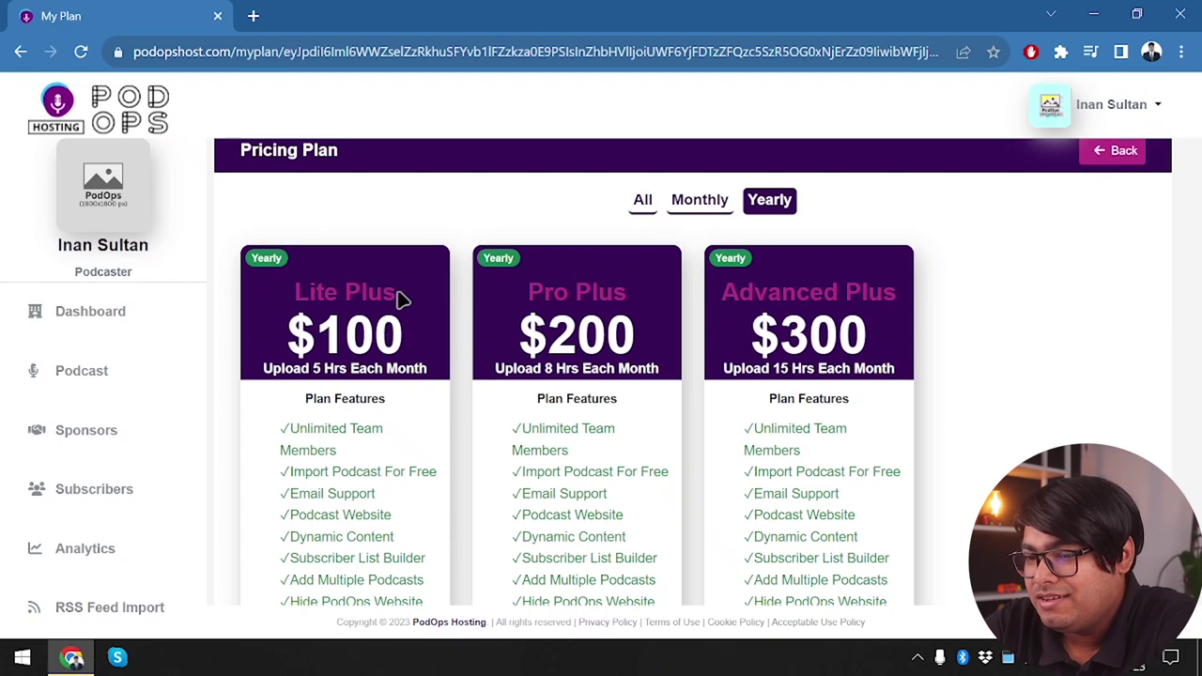
{"action": "scroll", "coordinate": [295, 329], "scroll_direction": "down", "scroll_amount": 1}
{"action": "scroll", "coordinate": [294, 326], "scroll_direction": "up", "scroll_amount": 5}
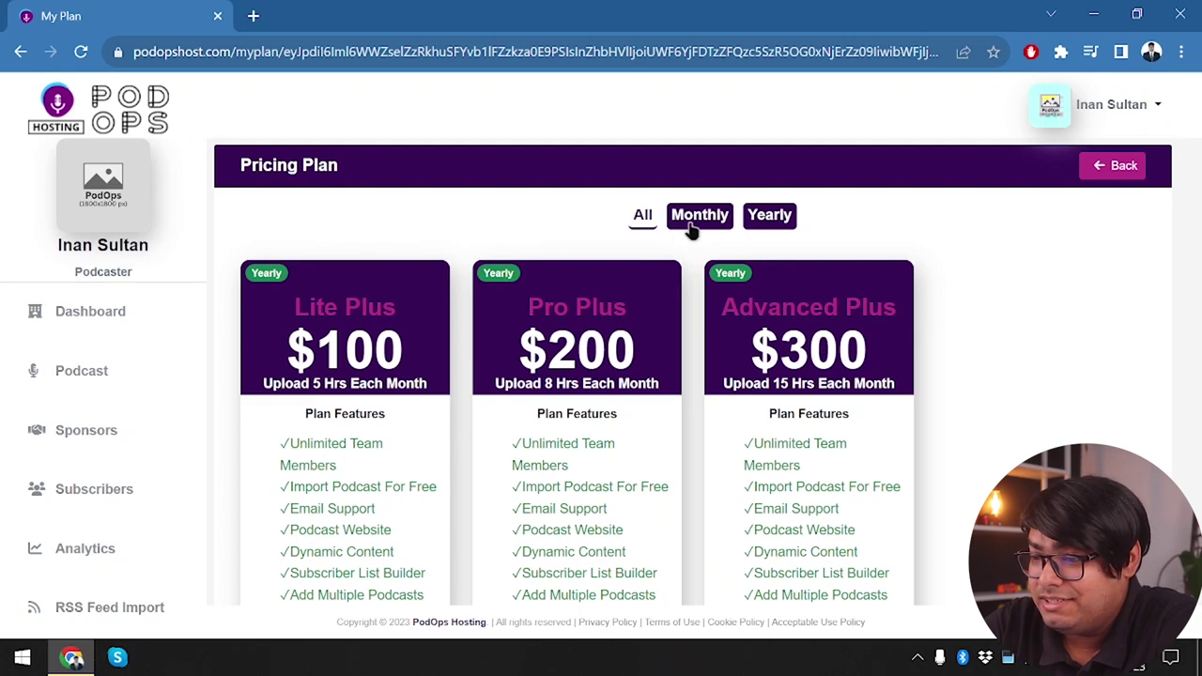
Return to the monthly plans and compare features like the $10 plan's free import and email support
{"action": "left_click", "coordinate": [690, 230]}
{"action": "scroll", "coordinate": [958, 348], "scroll_direction": "down", "scroll_amount": 4}
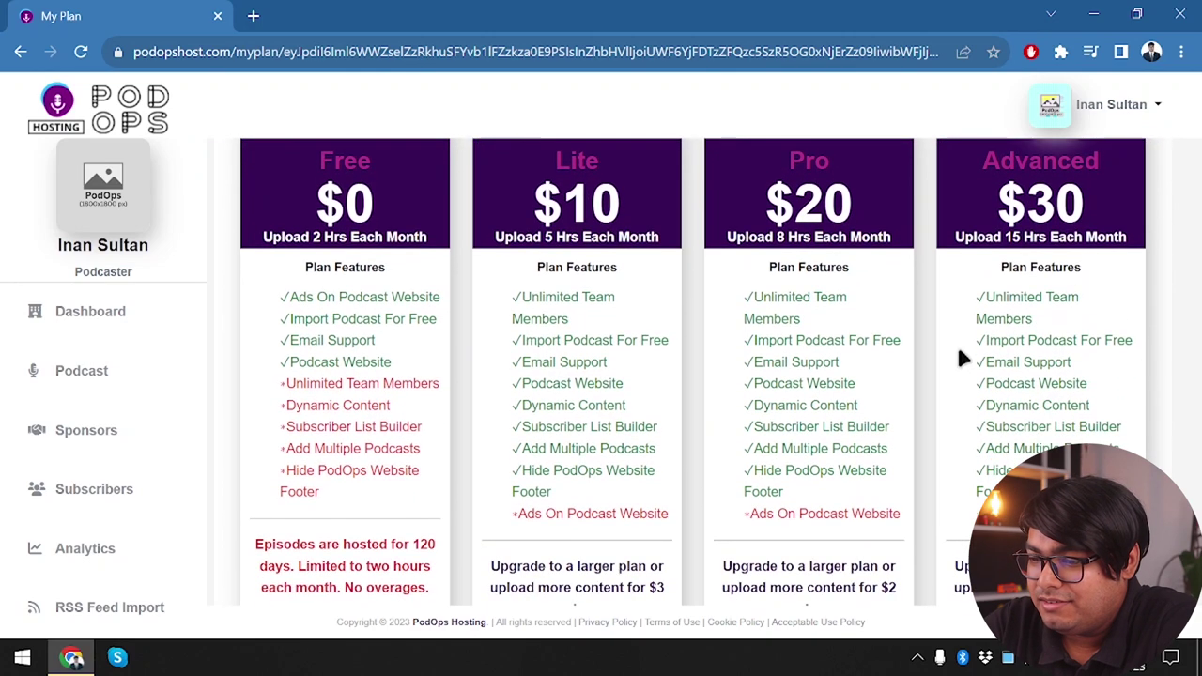
{"action": "scroll", "coordinate": [771, 329], "scroll_direction": "up", "scroll_amount": 3}
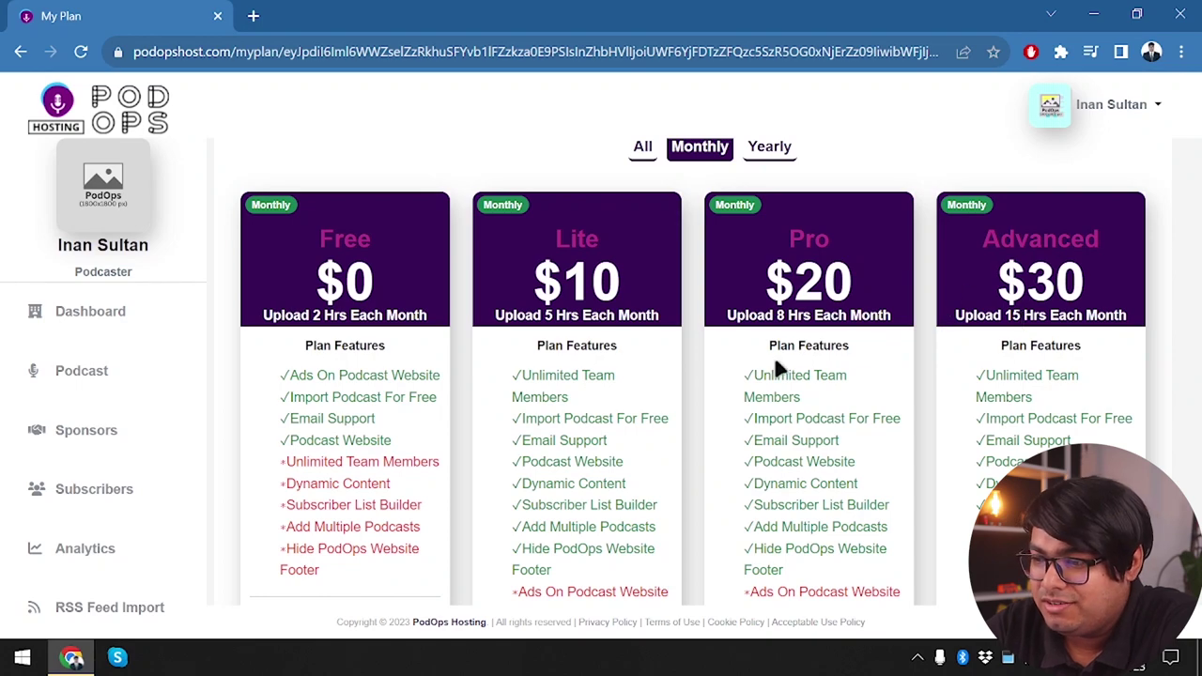
{"action": "scroll", "coordinate": [774, 356], "scroll_direction": "down", "scroll_amount": 1}
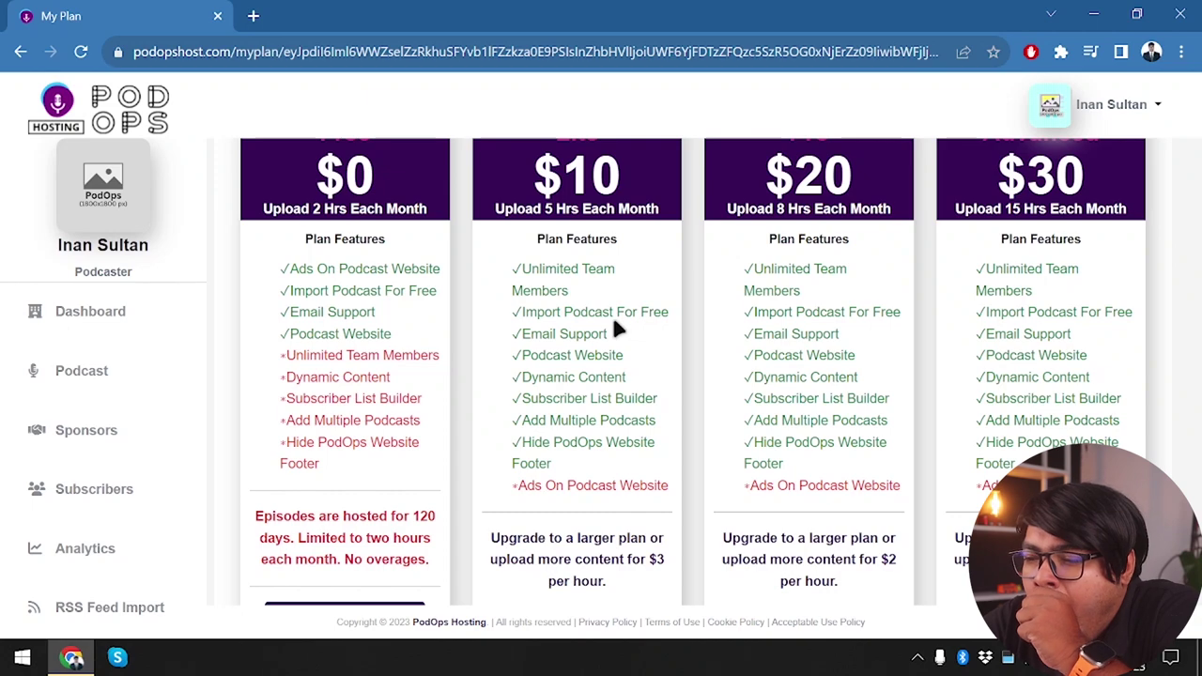
{"action": "left_click_drag", "start_coordinate": [614, 317], "coordinate": [660, 329]}
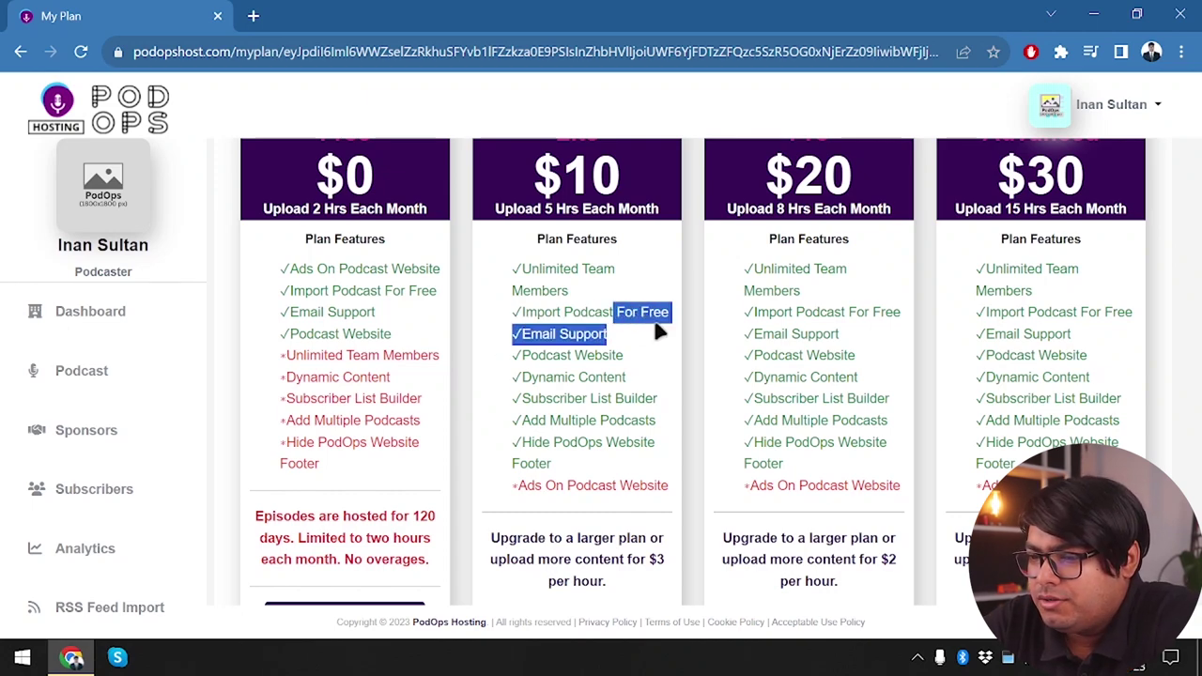
{"action": "left_click", "coordinate": [662, 326]}
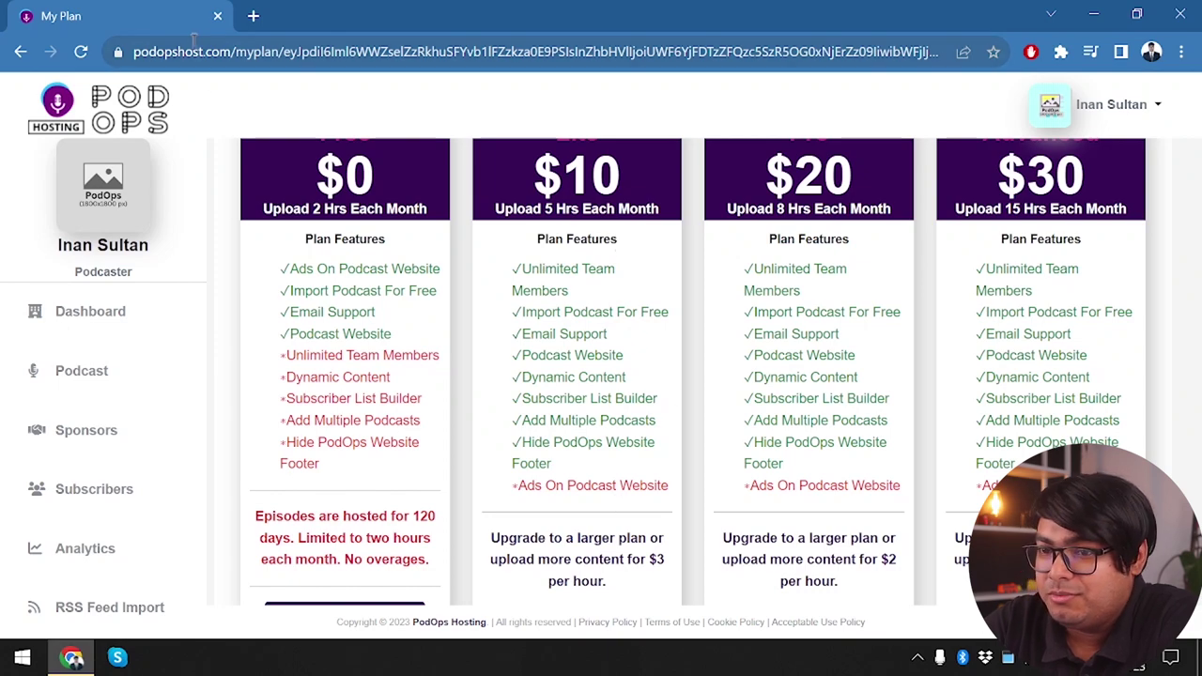
{"action": "left_click", "coordinate": [254, 15]}
Search Google for 'podops lifetime deal' and scroll the results
{"action": "type", "text": "pod"}
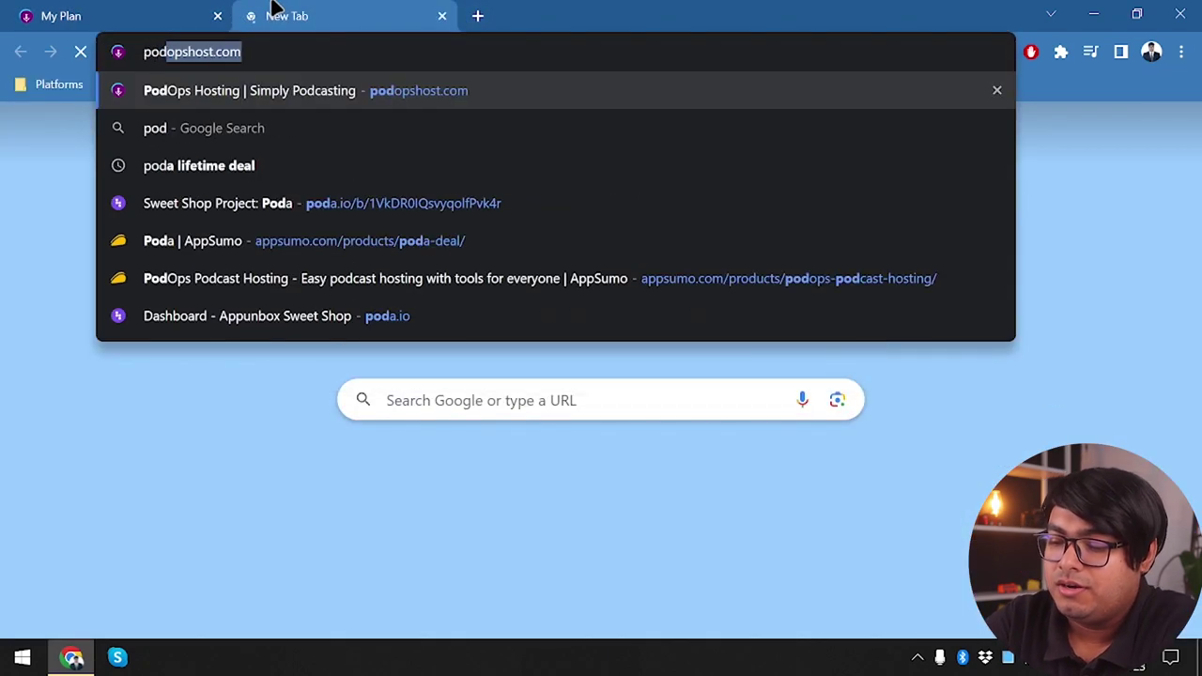
{"action": "type", "text": "ops"}
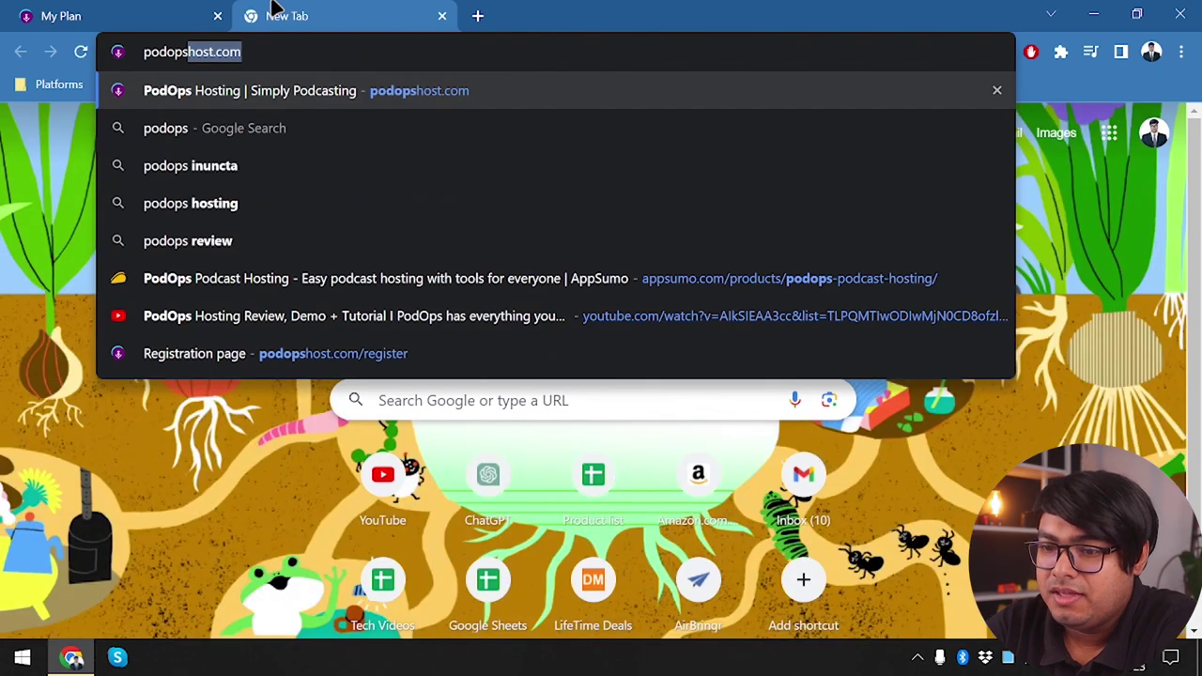
{"action": "type", "text": " lifetime d"}
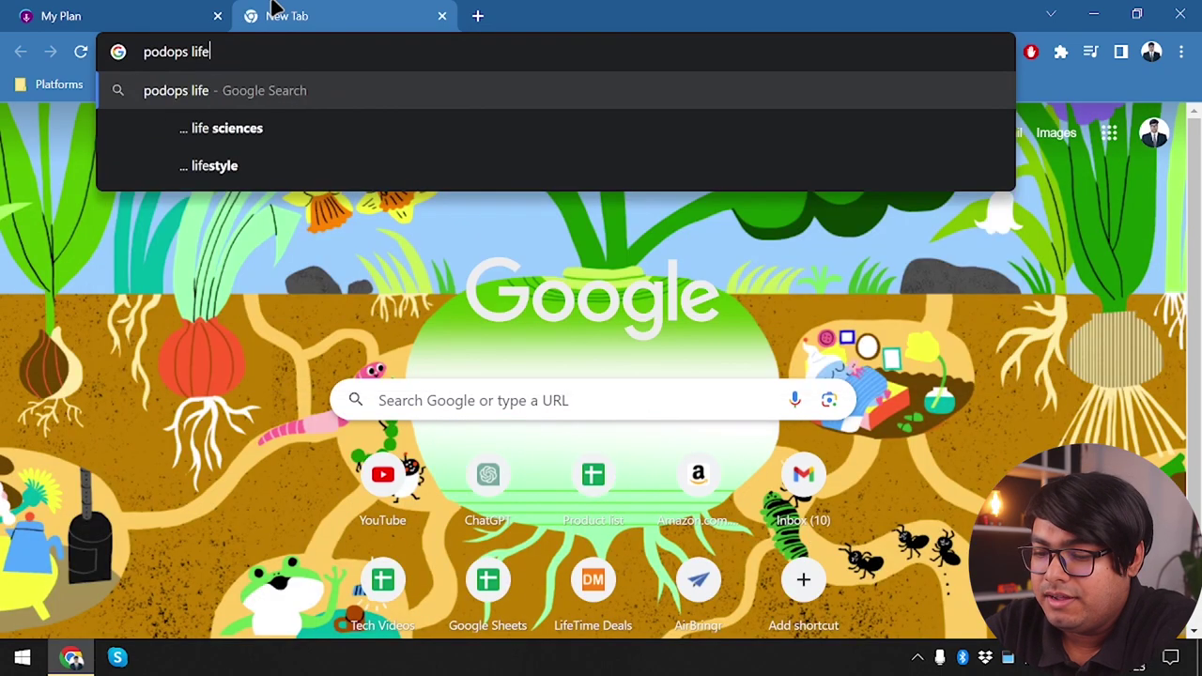
{"action": "type", "text": "eal"}
{"action": "key", "text": "Return"}
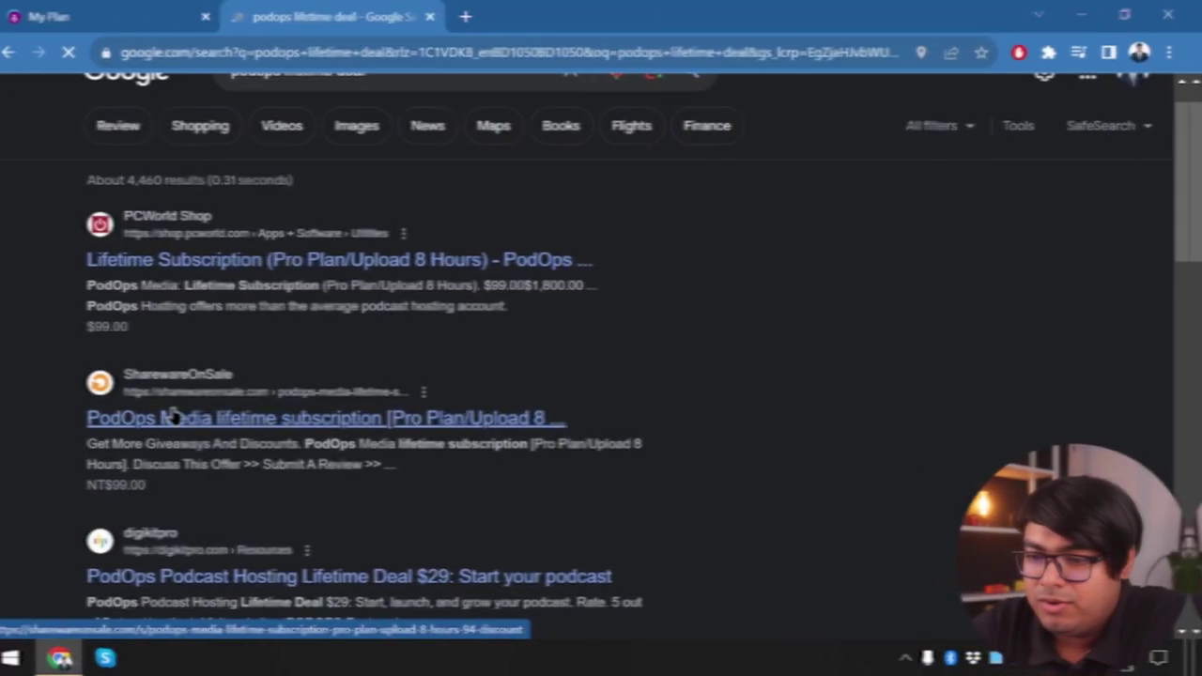
{"action": "scroll", "coordinate": [268, 397], "scroll_direction": "down", "scroll_amount": 2}
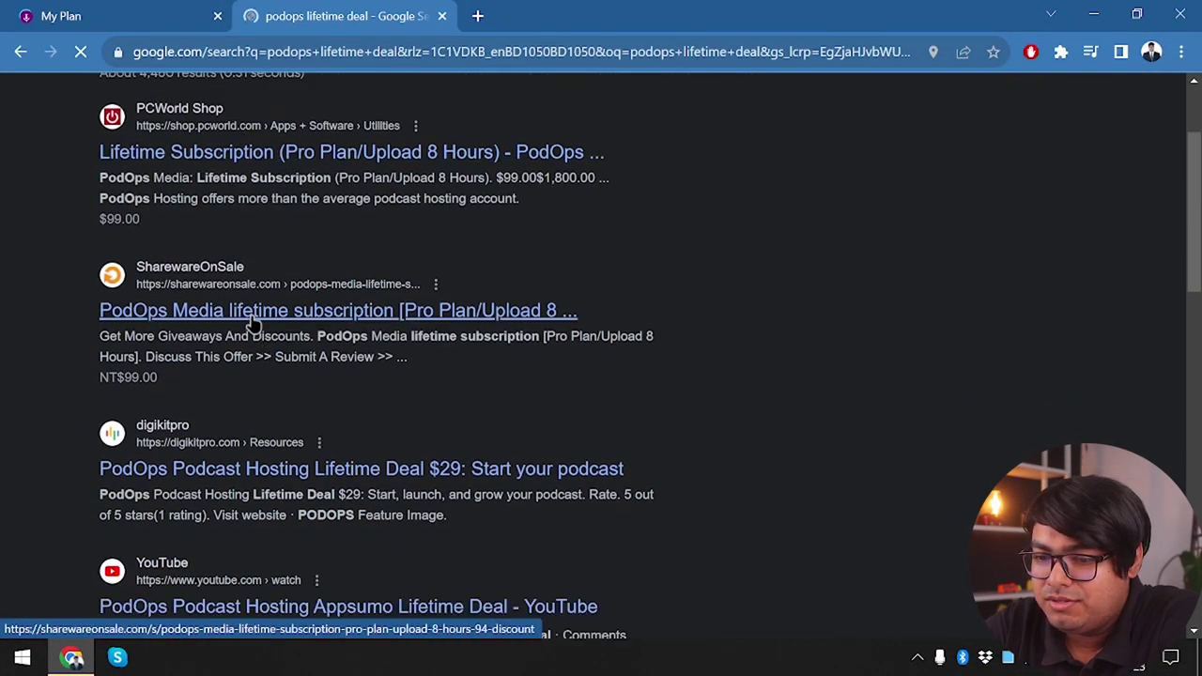
{"action": "scroll", "coordinate": [255, 322], "scroll_direction": "down", "scroll_amount": 6}
{"action": "scroll", "coordinate": [254, 324], "scroll_direction": "down", "scroll_amount": 2}
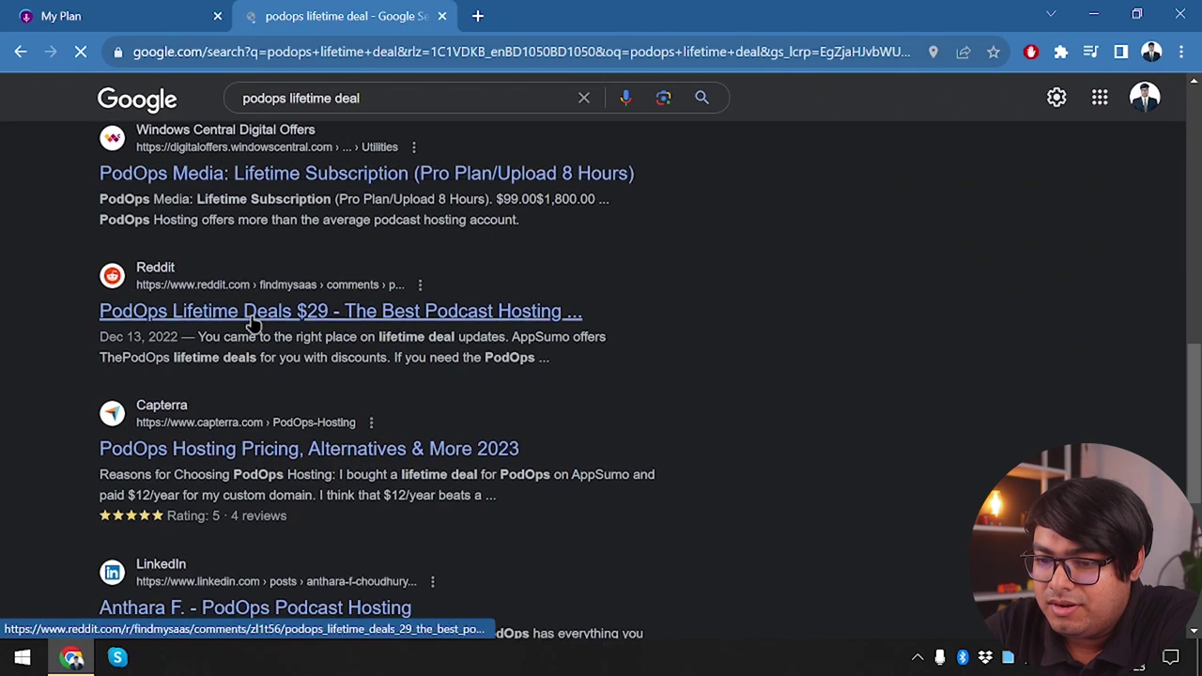
{"action": "scroll", "coordinate": [254, 317], "scroll_direction": "down", "scroll_amount": 4}
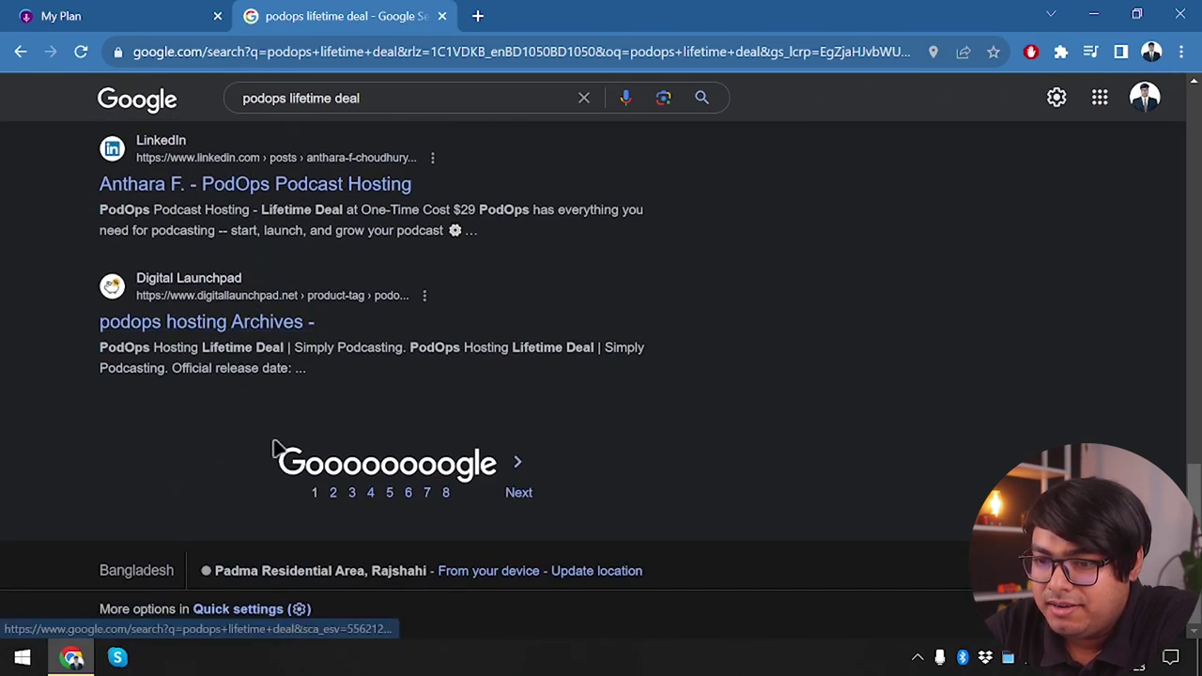
Open the Digital Launchpad result in a new tab, check results page 2, and close the Google tab
{"action": "middle_click", "coordinate": [263, 324]}
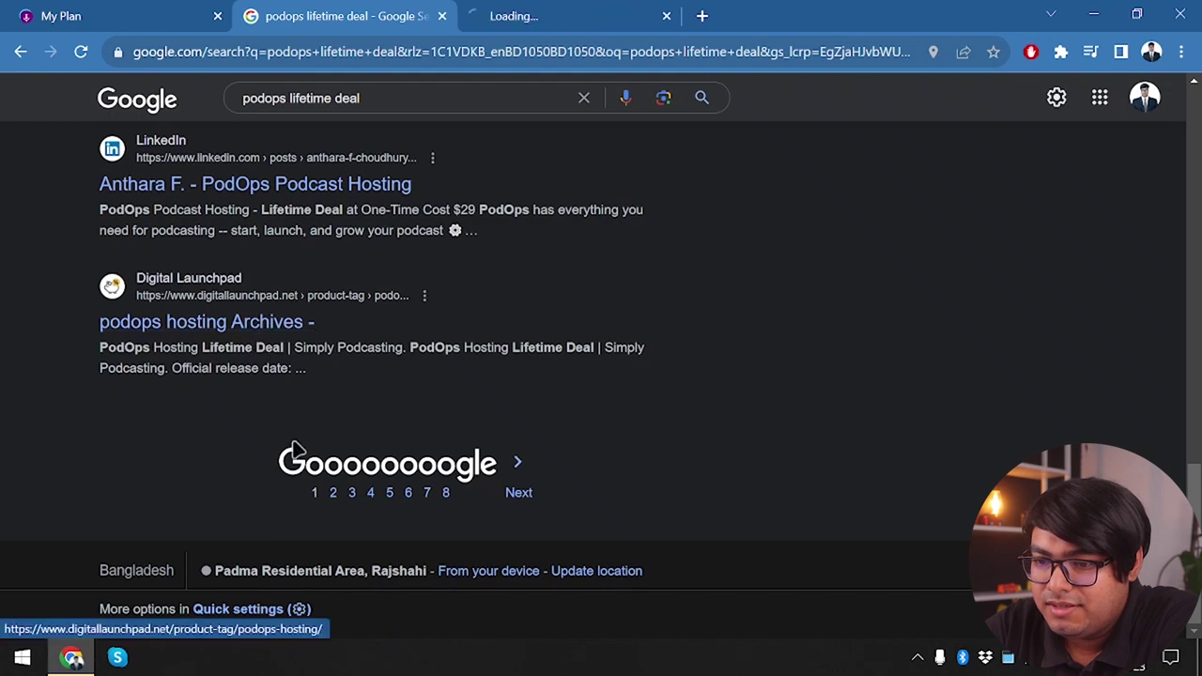
{"action": "left_click", "coordinate": [314, 492]}
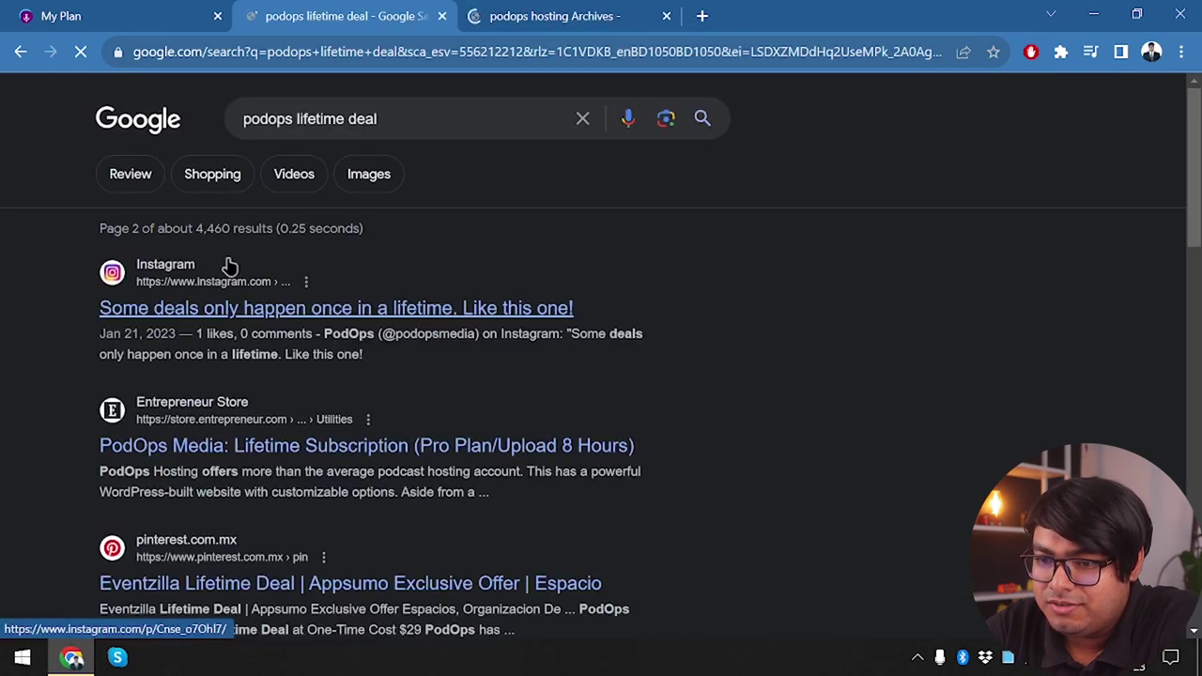
{"action": "scroll", "coordinate": [228, 437], "scroll_direction": "down", "scroll_amount": 3}
{"action": "scroll", "coordinate": [223, 428], "scroll_direction": "down", "scroll_amount": 1}
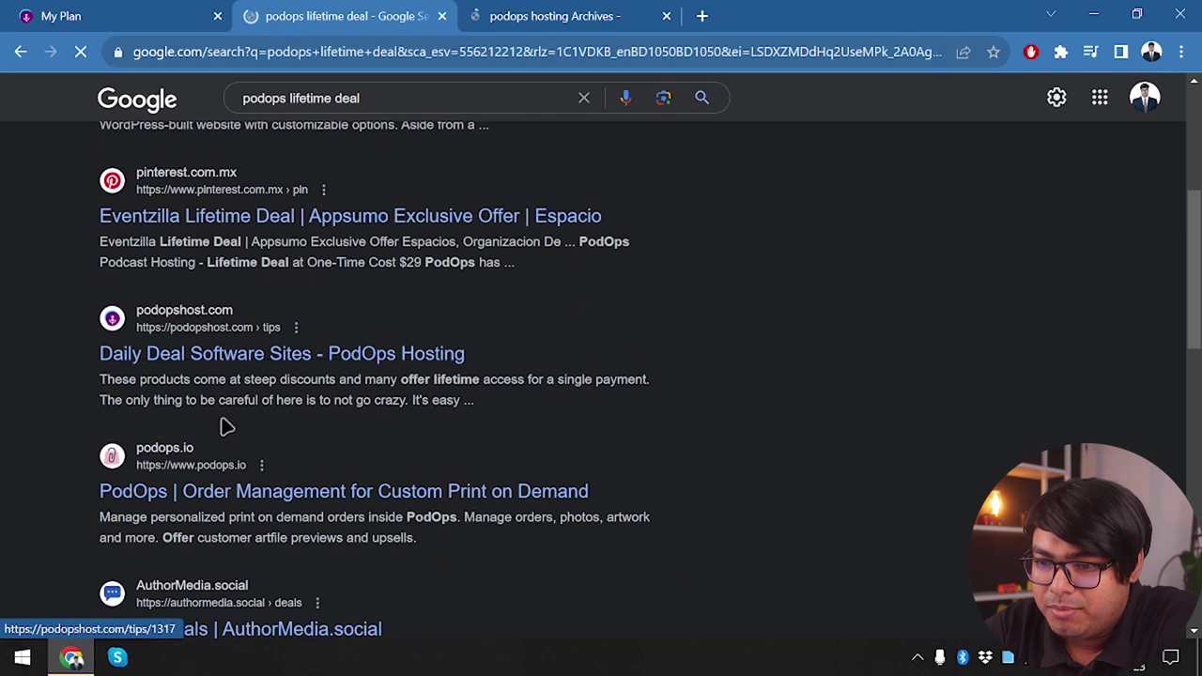
{"action": "scroll", "coordinate": [223, 425], "scroll_direction": "down", "scroll_amount": 4}
{"action": "scroll", "coordinate": [225, 423], "scroll_direction": "down", "scroll_amount": 5}
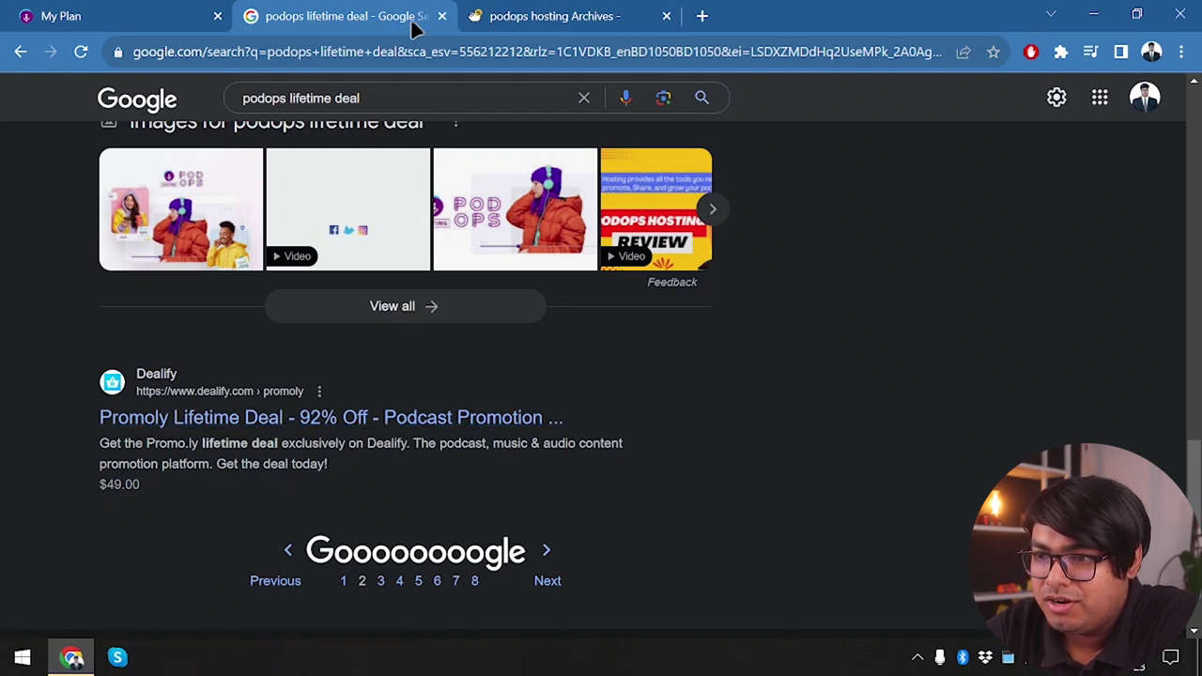
{"action": "left_click", "coordinate": [441, 16]}
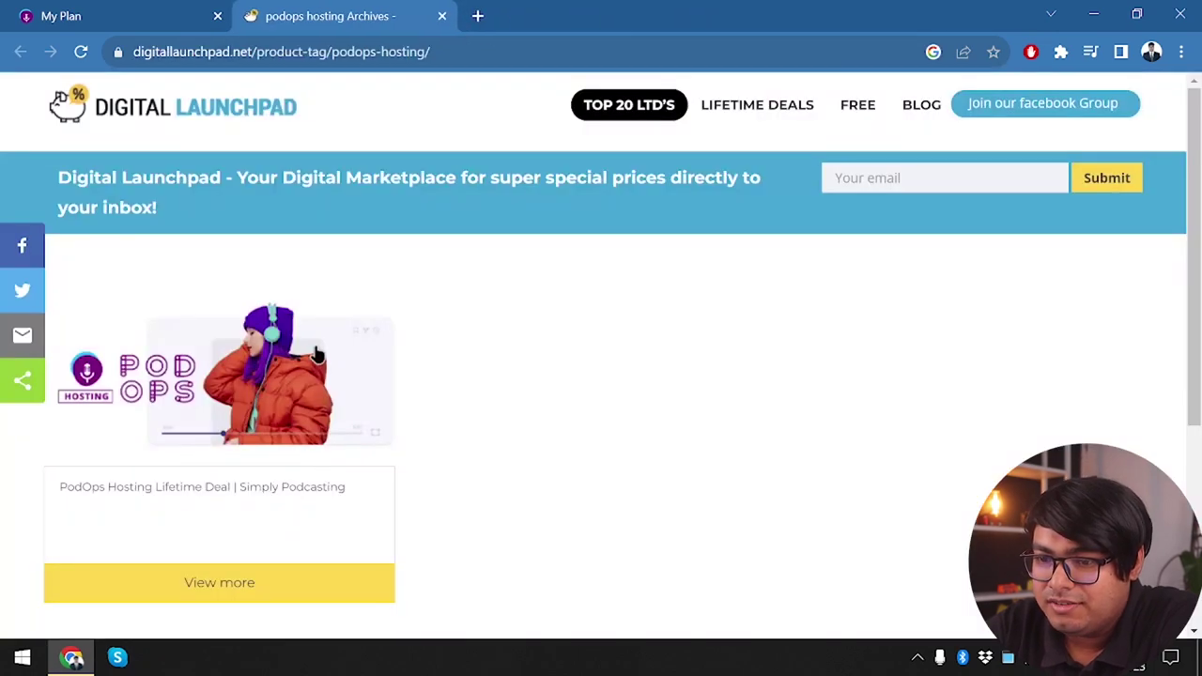
Follow Digital Launchpad's $29 PodOps Hosting deal through to its AppSumo listing
{"action": "scroll", "coordinate": [234, 429], "scroll_direction": "down", "scroll_amount": 2}
{"action": "left_click", "coordinate": [264, 375]}
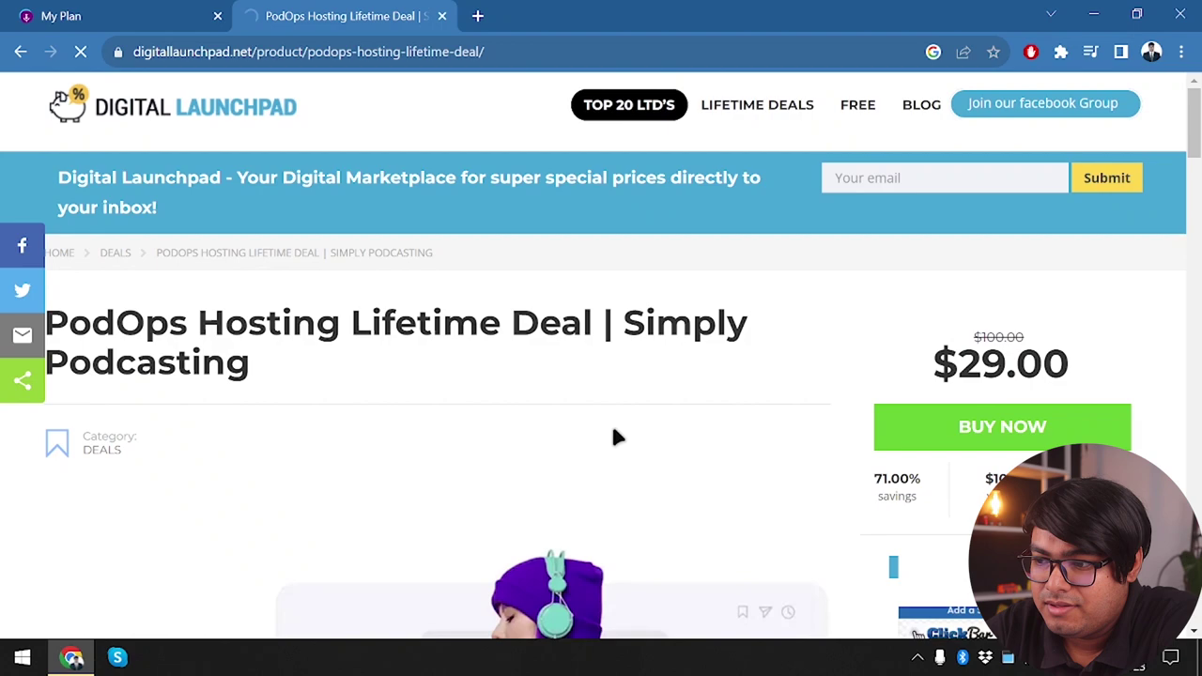
{"action": "scroll", "coordinate": [615, 437], "scroll_direction": "down", "scroll_amount": 1}
{"action": "left_click", "coordinate": [1022, 293]}
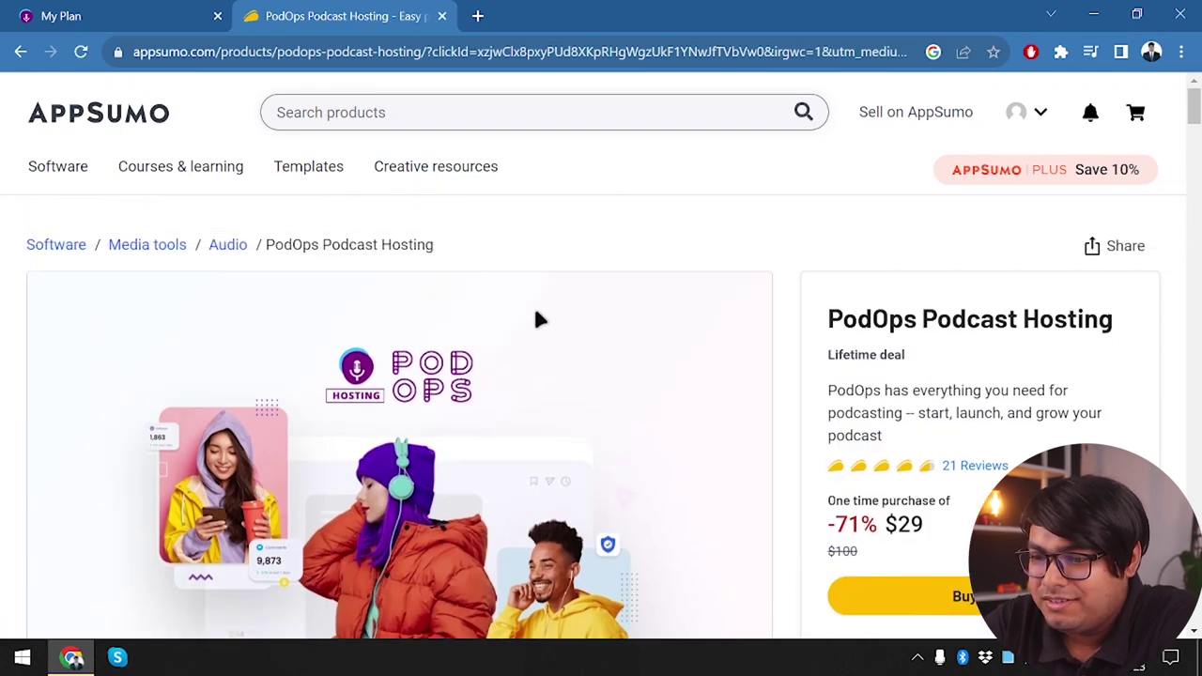
{"action": "scroll", "coordinate": [835, 367], "scroll_direction": "down", "scroll_amount": 1}
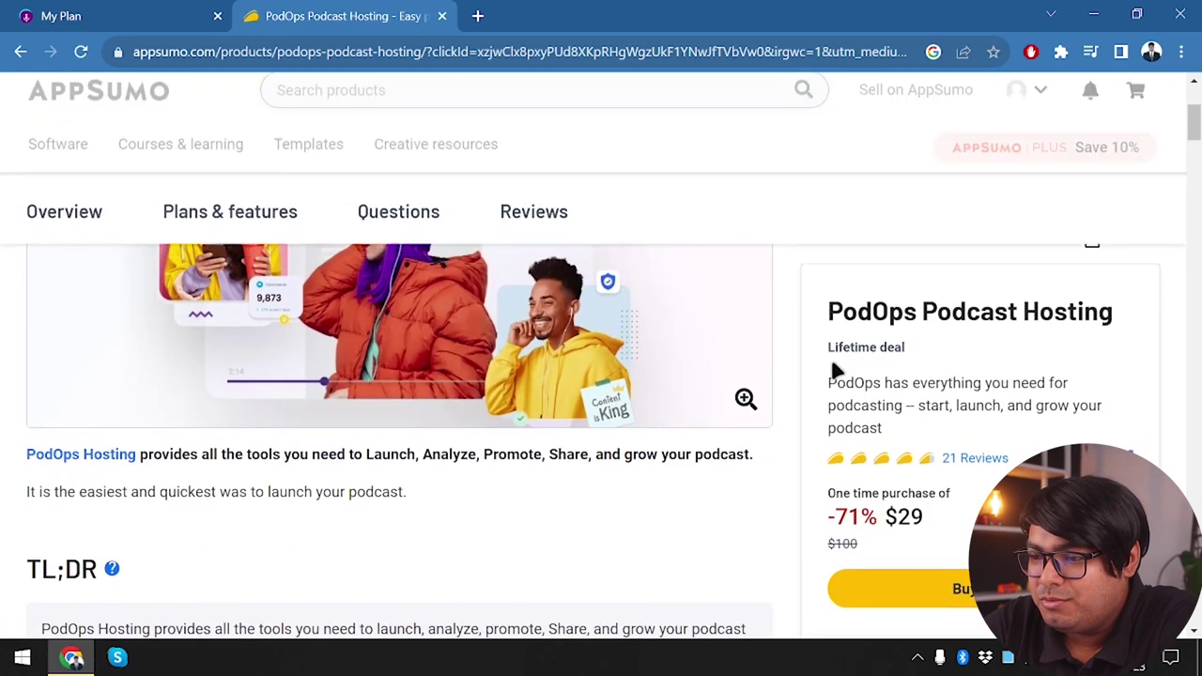
{"action": "scroll", "coordinate": [909, 338], "scroll_direction": "down", "scroll_amount": 1}
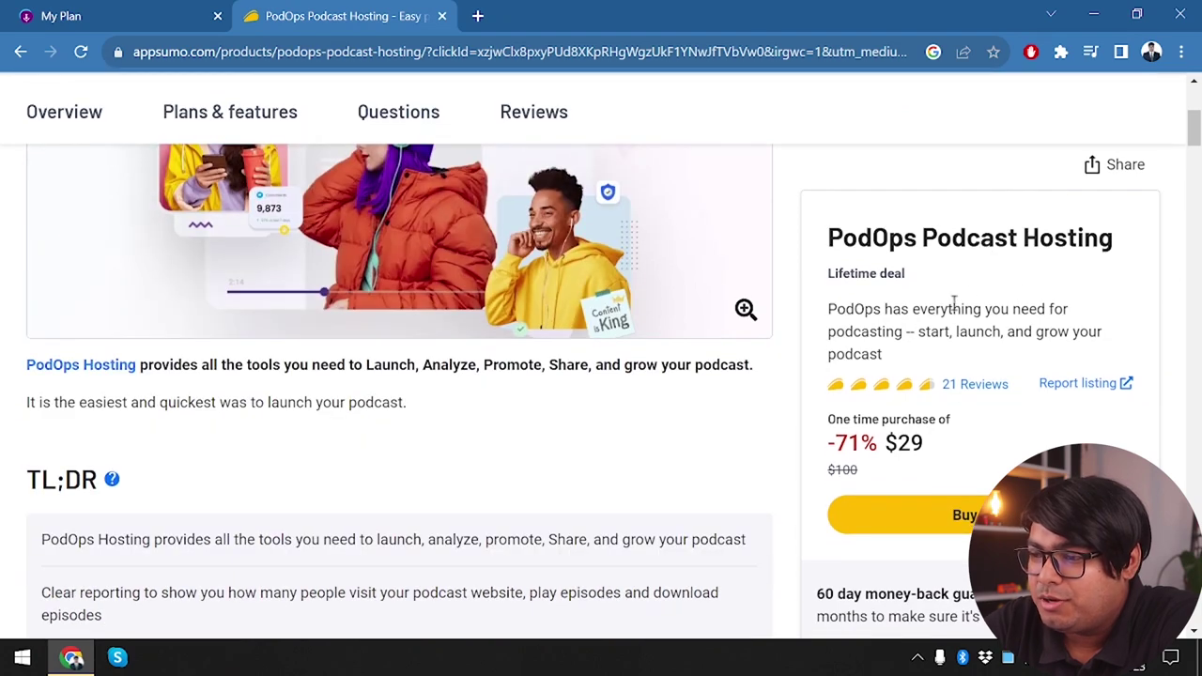
{"action": "scroll", "coordinate": [831, 357], "scroll_direction": "down", "scroll_amount": 1}
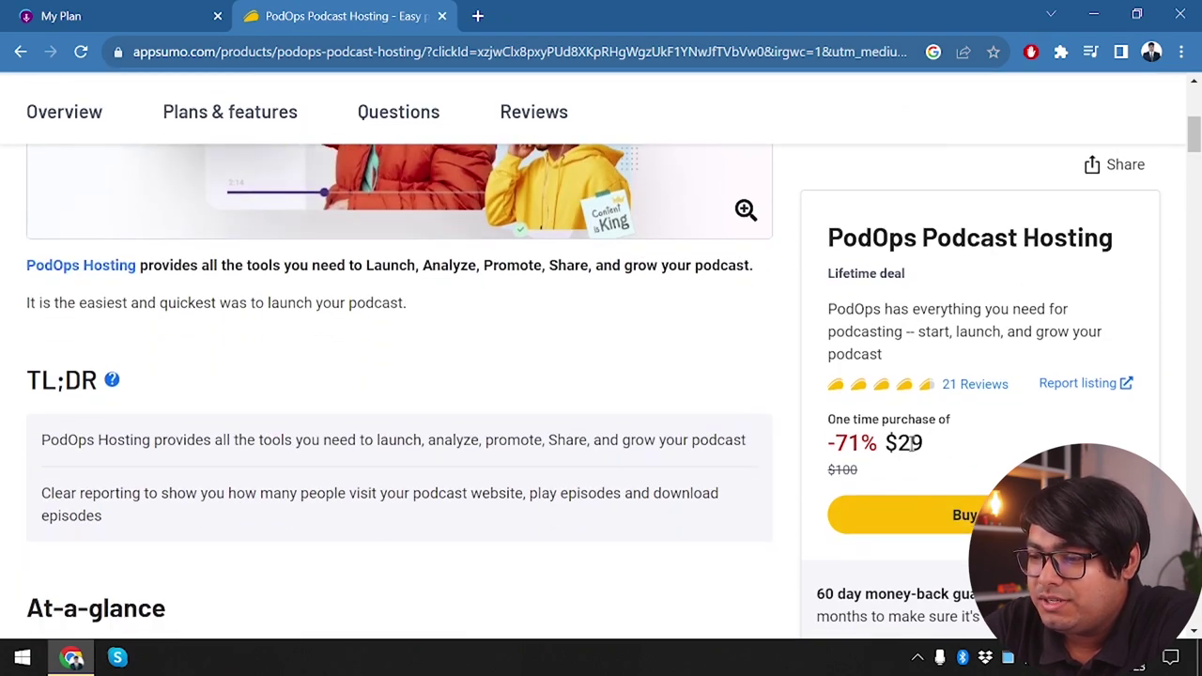
{"action": "scroll", "coordinate": [424, 394], "scroll_direction": "down", "scroll_amount": 7}
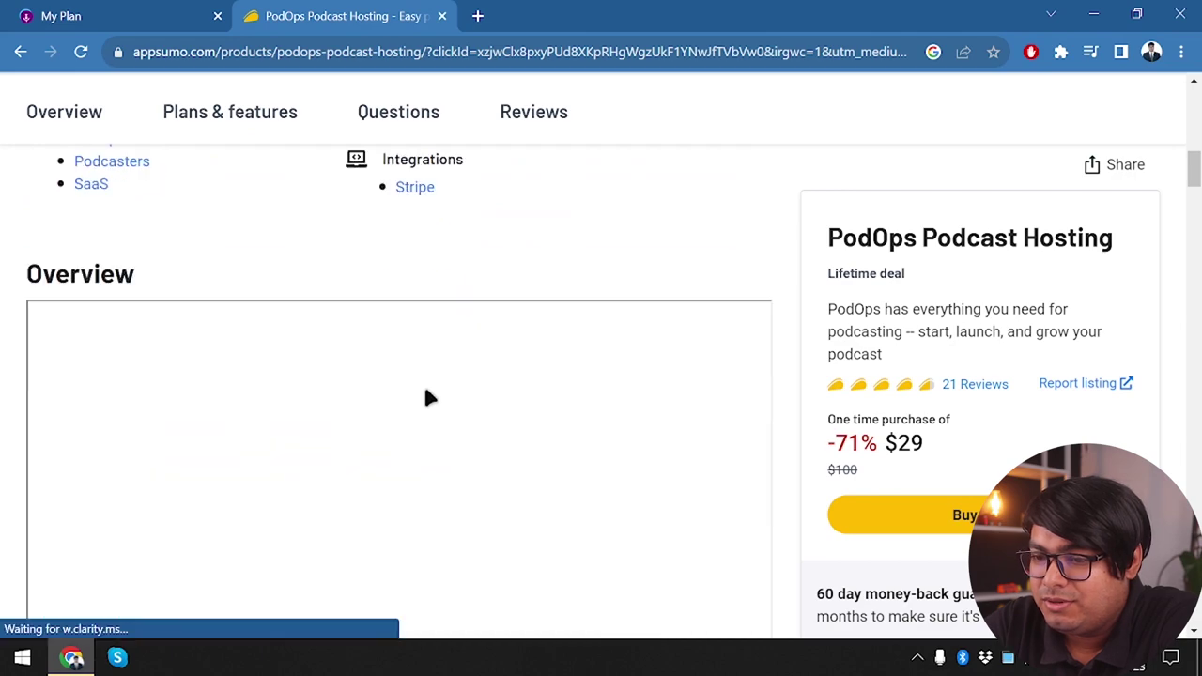
{"action": "scroll", "coordinate": [424, 398], "scroll_direction": "down", "scroll_amount": 10}
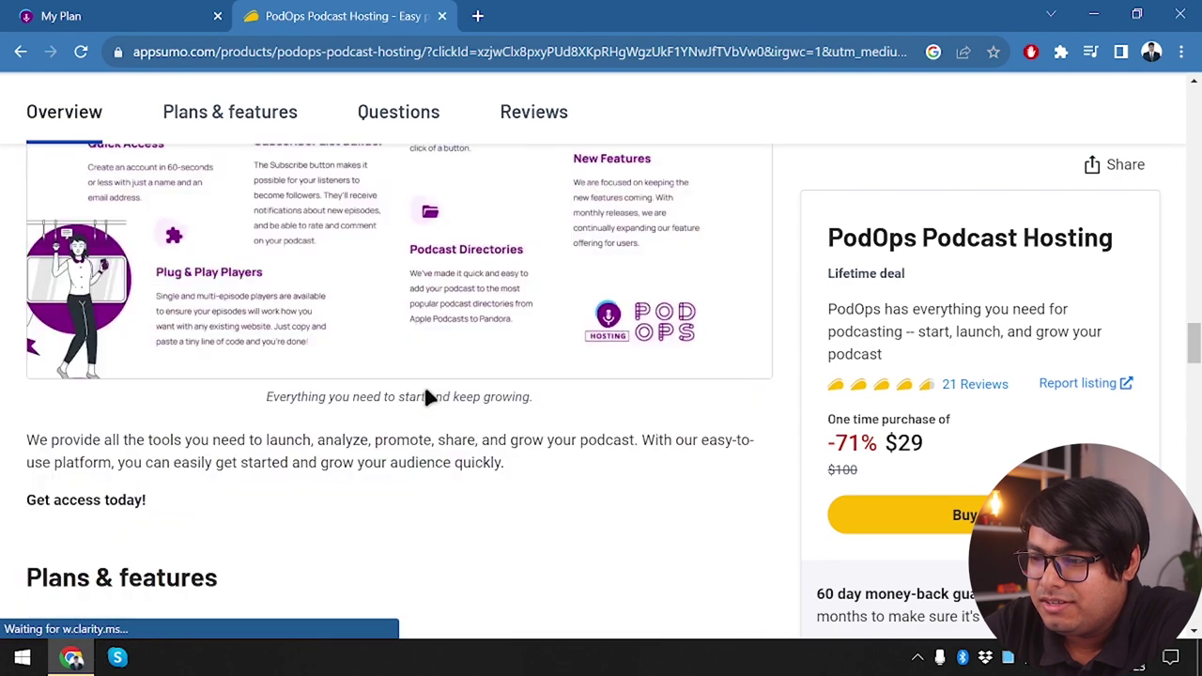
{"action": "triple_click", "coordinate": [835, 273]}
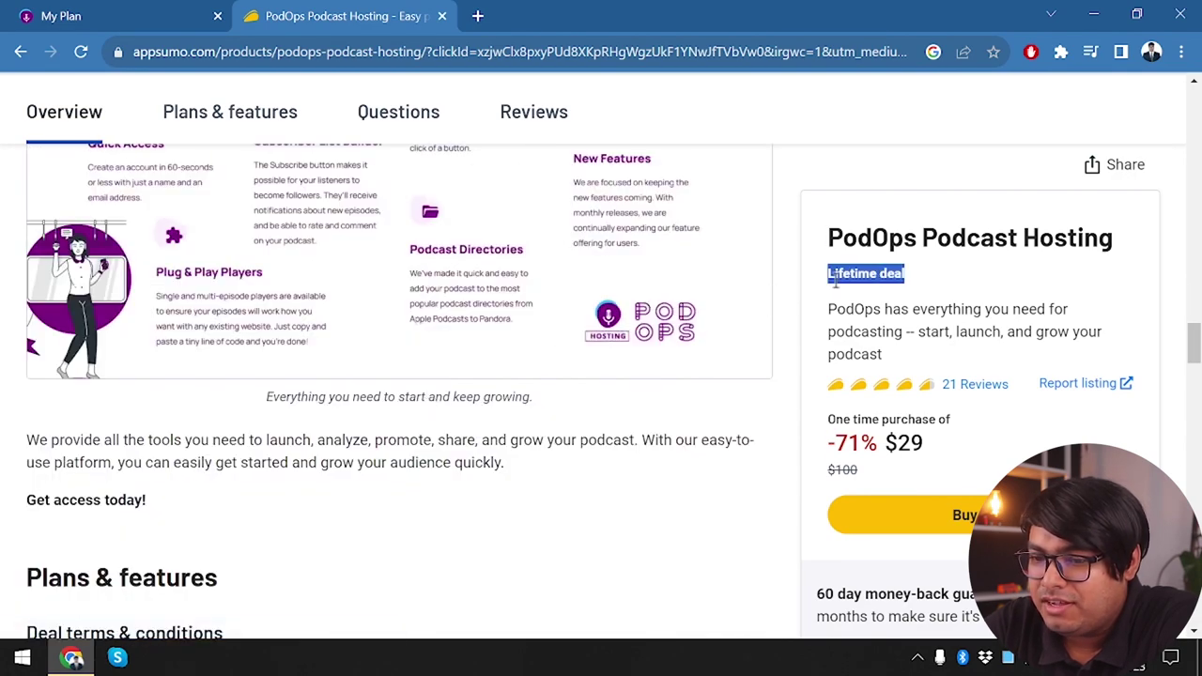
{"action": "left_click", "coordinate": [835, 278]}
{"action": "scroll", "coordinate": [310, 492], "scroll_direction": "down", "scroll_amount": 7}
{"action": "scroll", "coordinate": [316, 508], "scroll_direction": "up", "scroll_amount": 3}
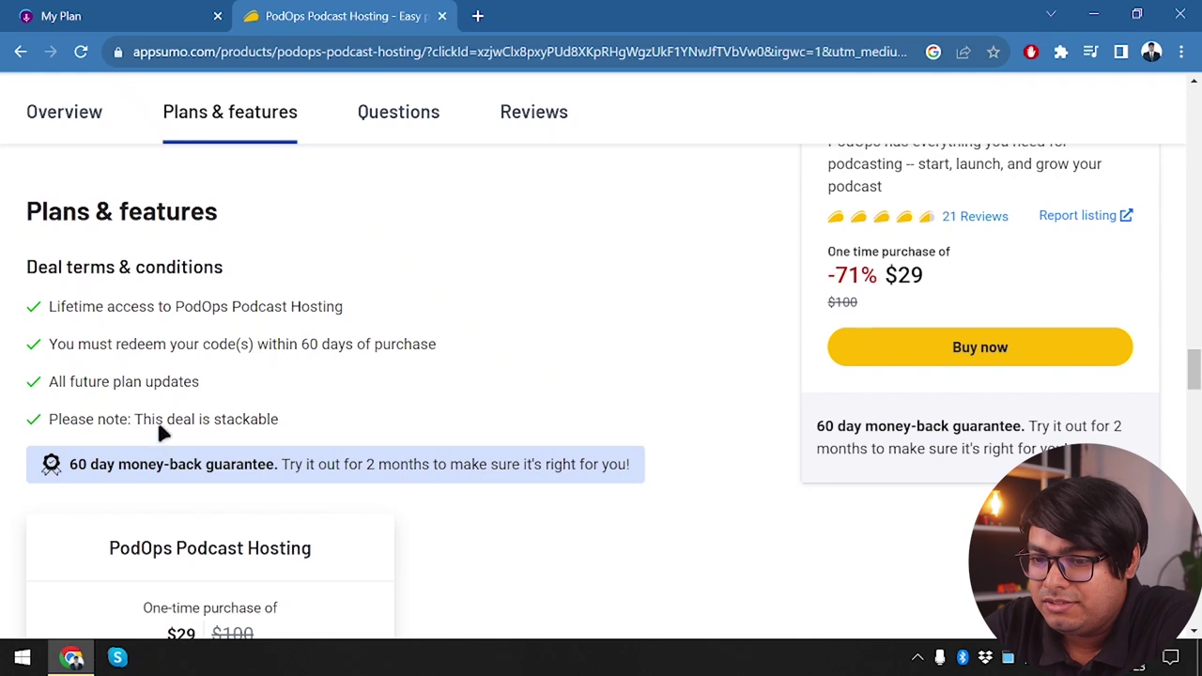
{"action": "scroll", "coordinate": [160, 430], "scroll_direction": "down", "scroll_amount": 4}
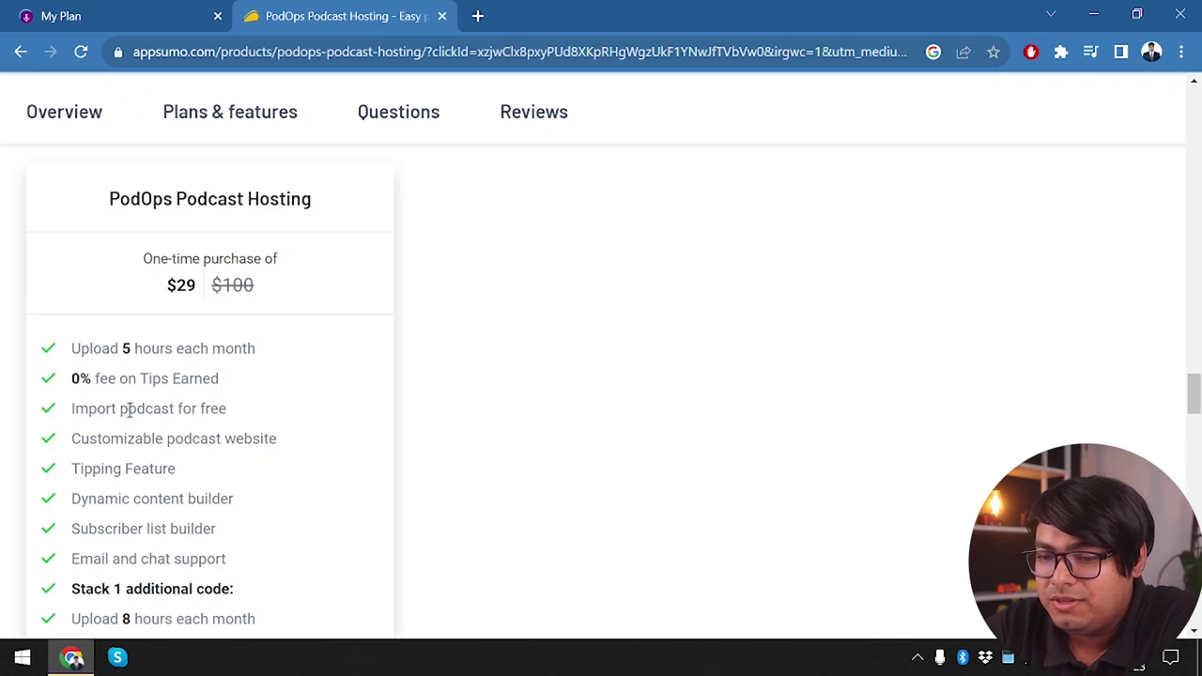
{"action": "scroll", "coordinate": [130, 408], "scroll_direction": "up", "scroll_amount": 8}
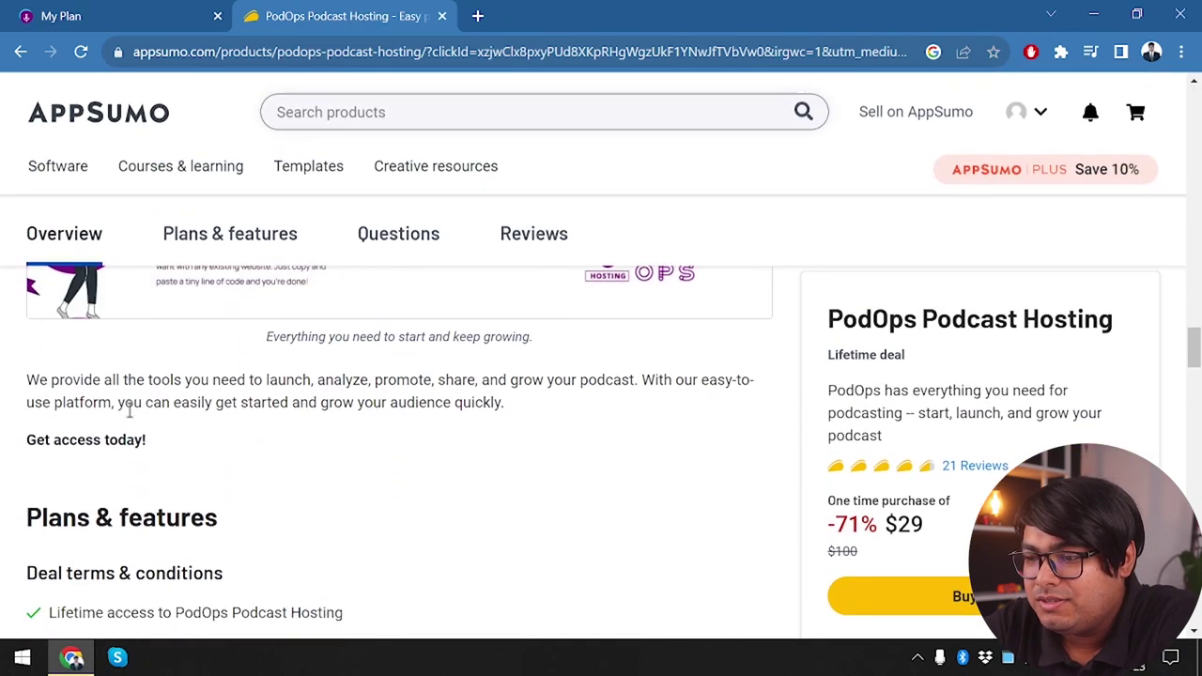
{"action": "left_click", "coordinate": [161, 12]}
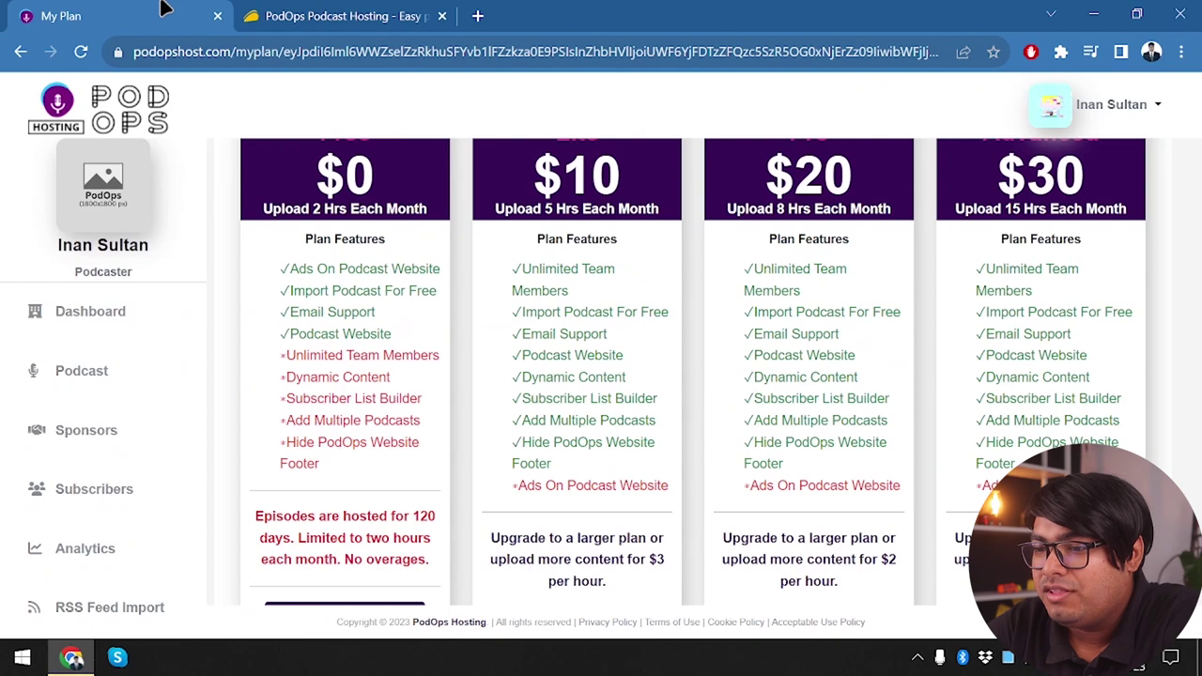
{"action": "scroll", "coordinate": [555, 270], "scroll_direction": "up", "scroll_amount": 1}
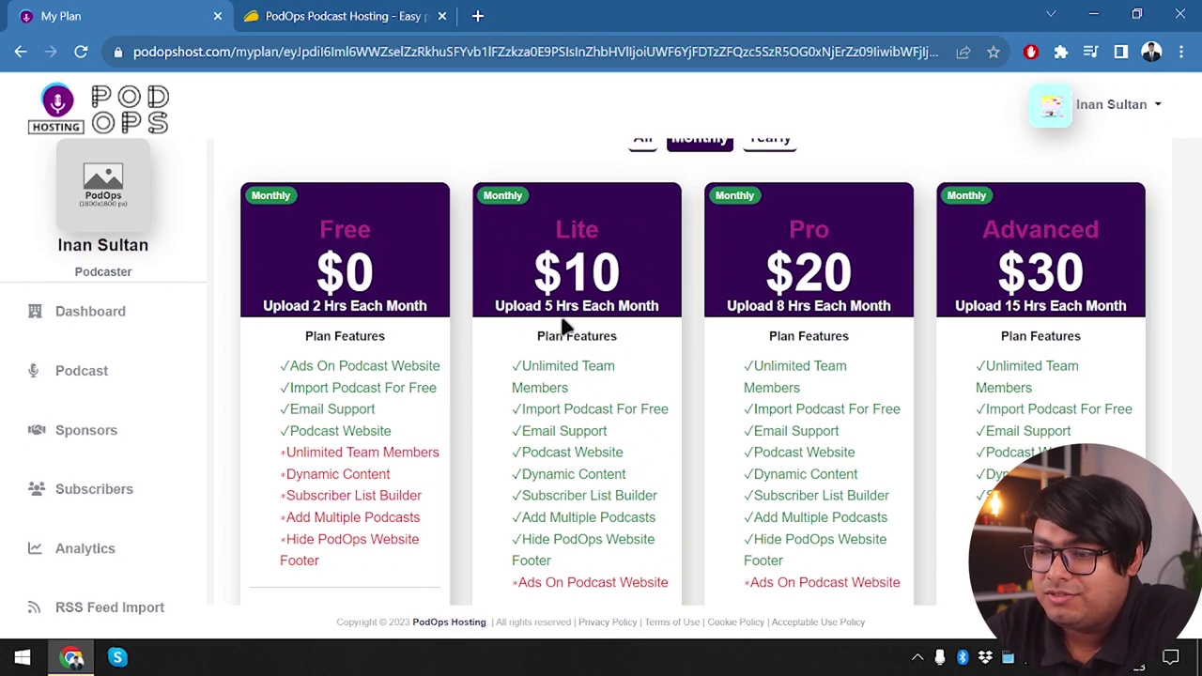
{"action": "left_click", "coordinate": [340, 11]}
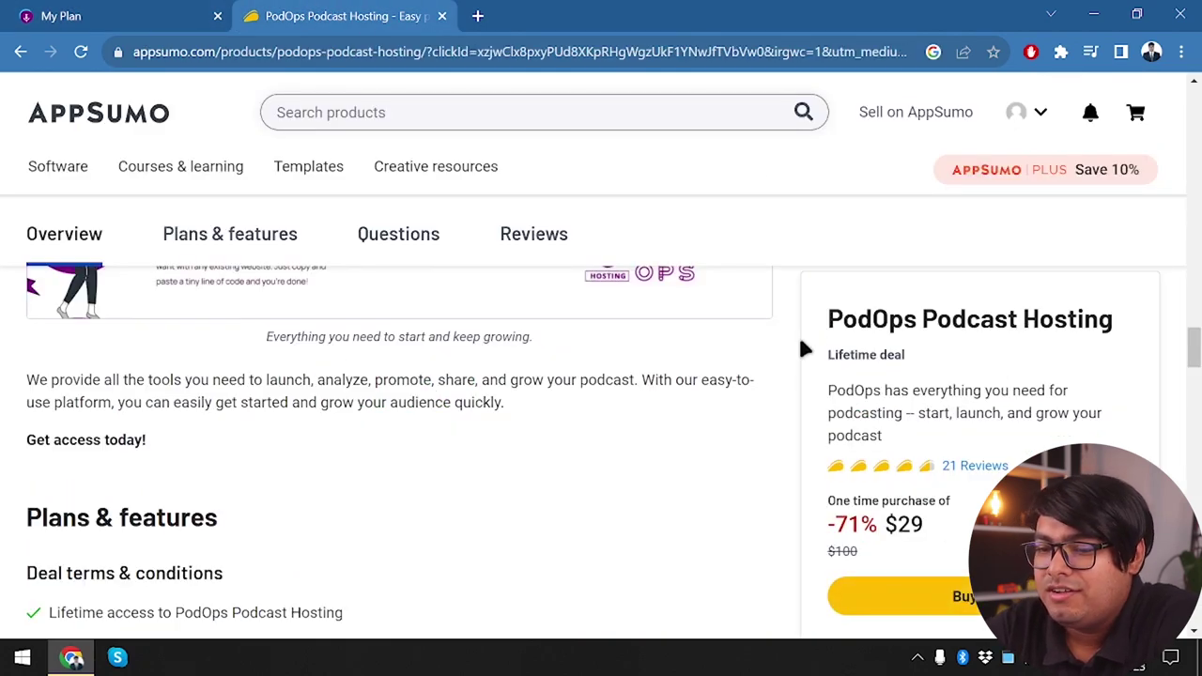
{"action": "scroll", "coordinate": [586, 370], "scroll_direction": "down", "scroll_amount": 6}
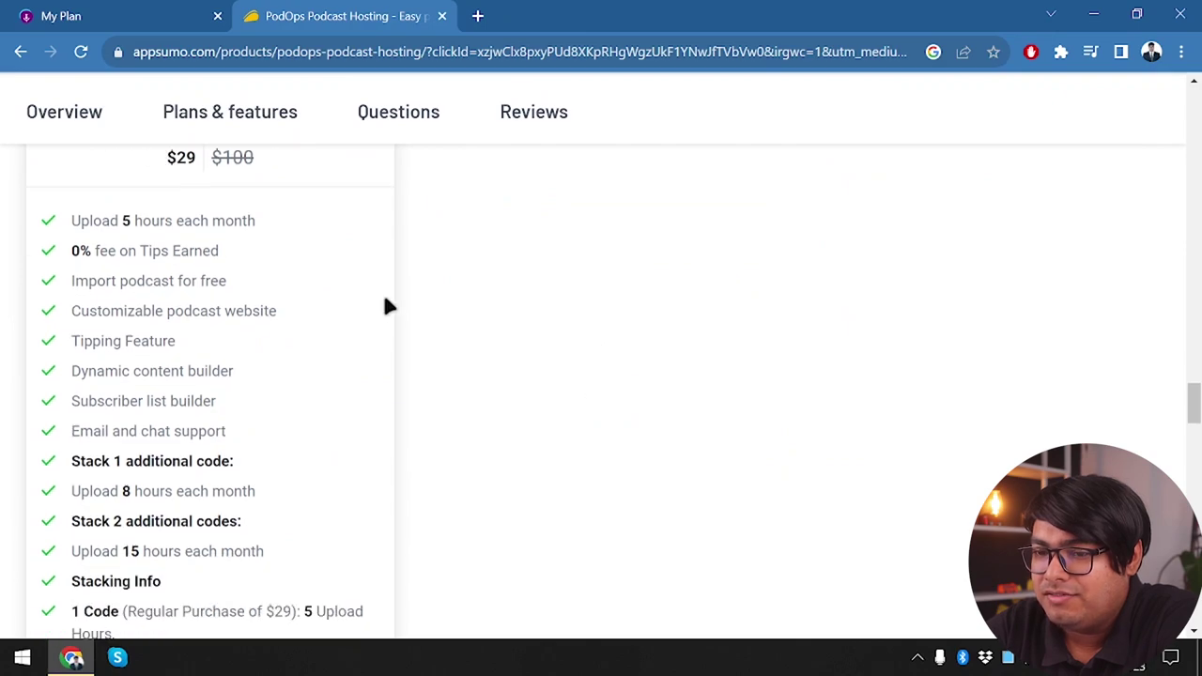
{"action": "scroll", "coordinate": [382, 300], "scroll_direction": "up", "scroll_amount": 6}
{"action": "scroll", "coordinate": [323, 270], "scroll_direction": "down", "scroll_amount": 5}
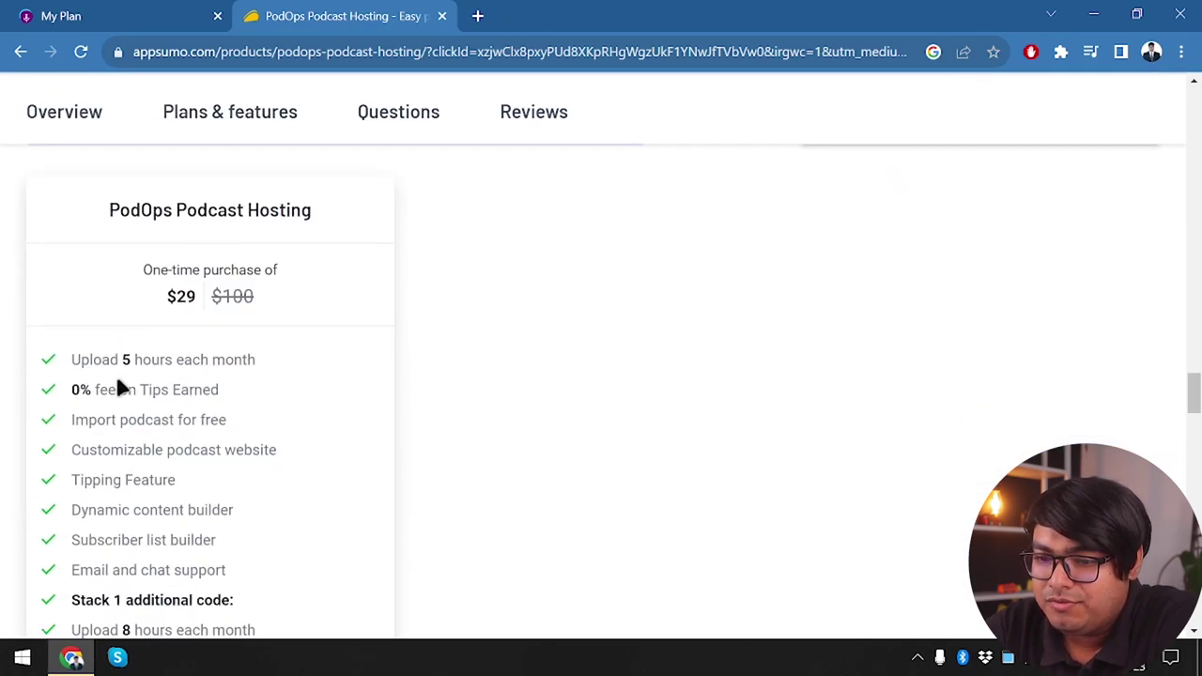
{"action": "scroll", "coordinate": [130, 403], "scroll_direction": "down", "scroll_amount": 1}
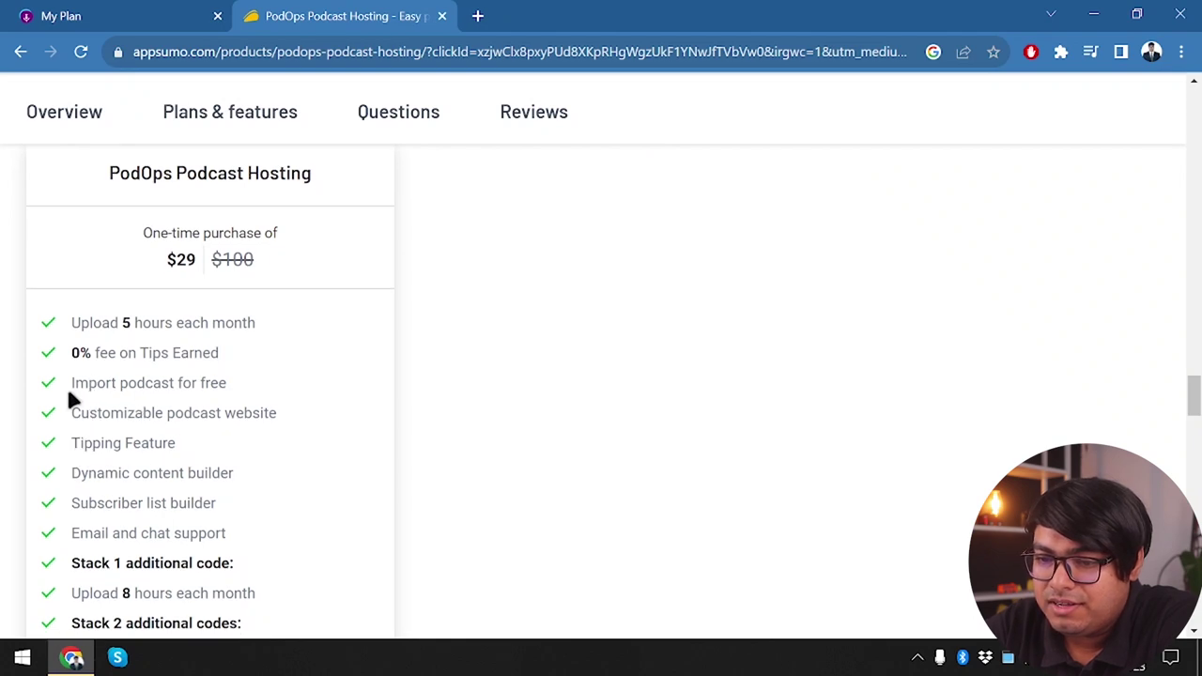
{"action": "scroll", "coordinate": [199, 399], "scroll_direction": "down", "scroll_amount": 3}
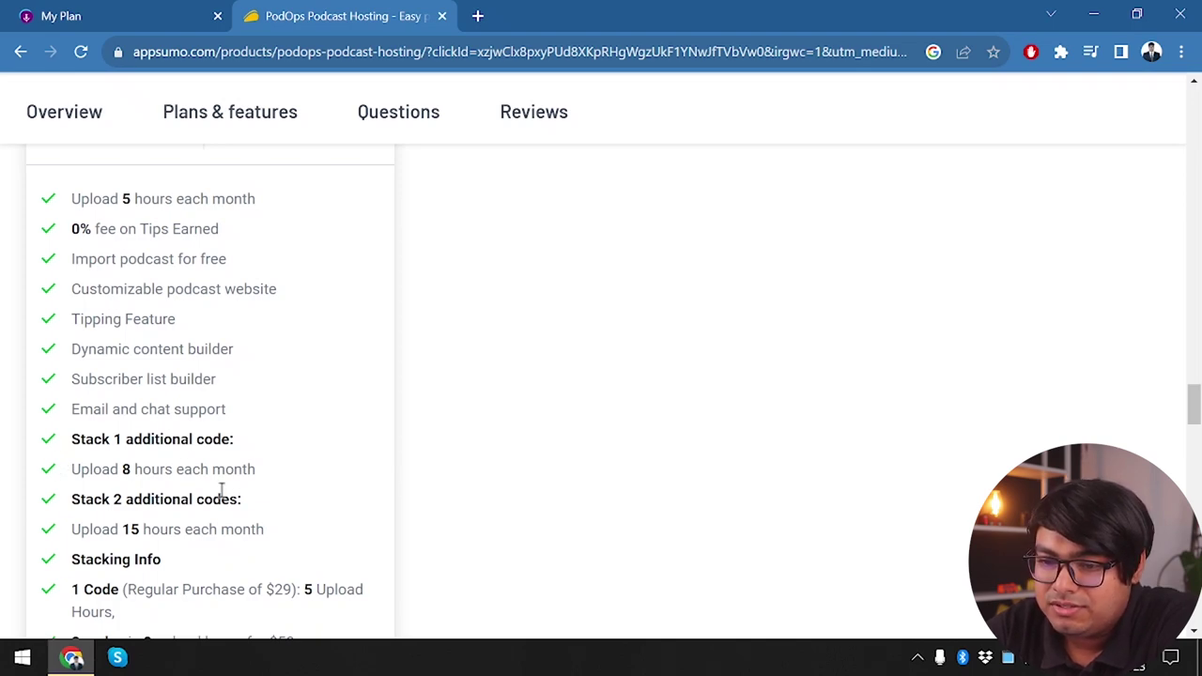
{"action": "double_click", "coordinate": [94, 447]}
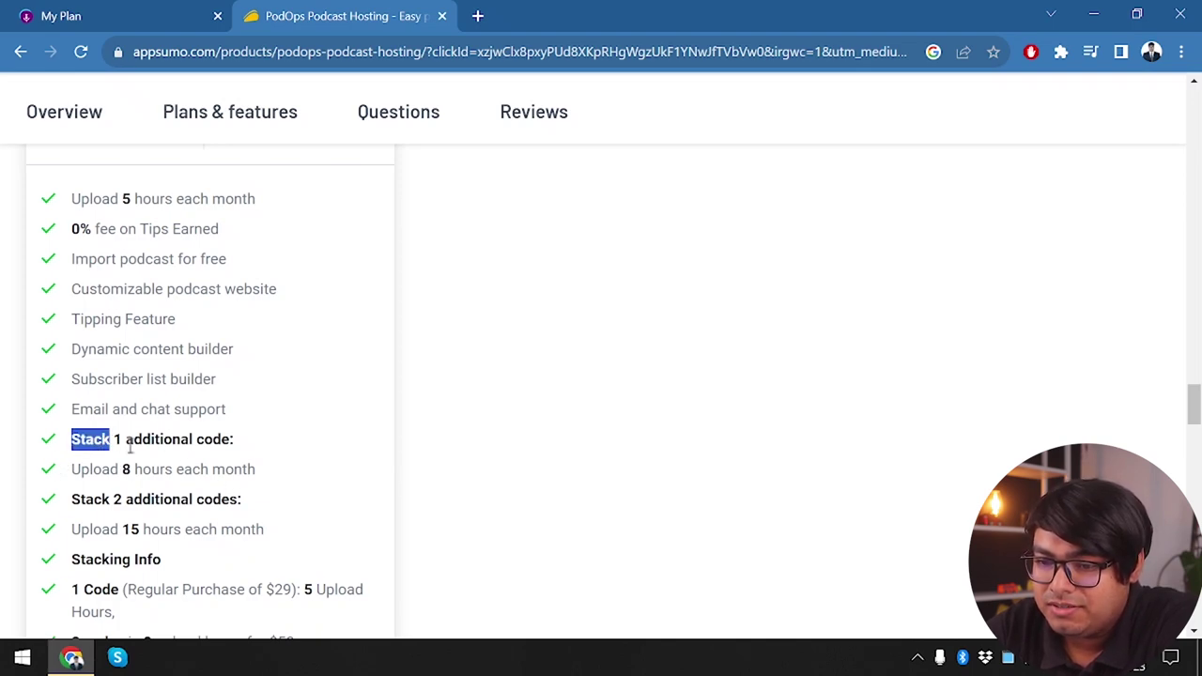
{"action": "left_click", "coordinate": [250, 464]}
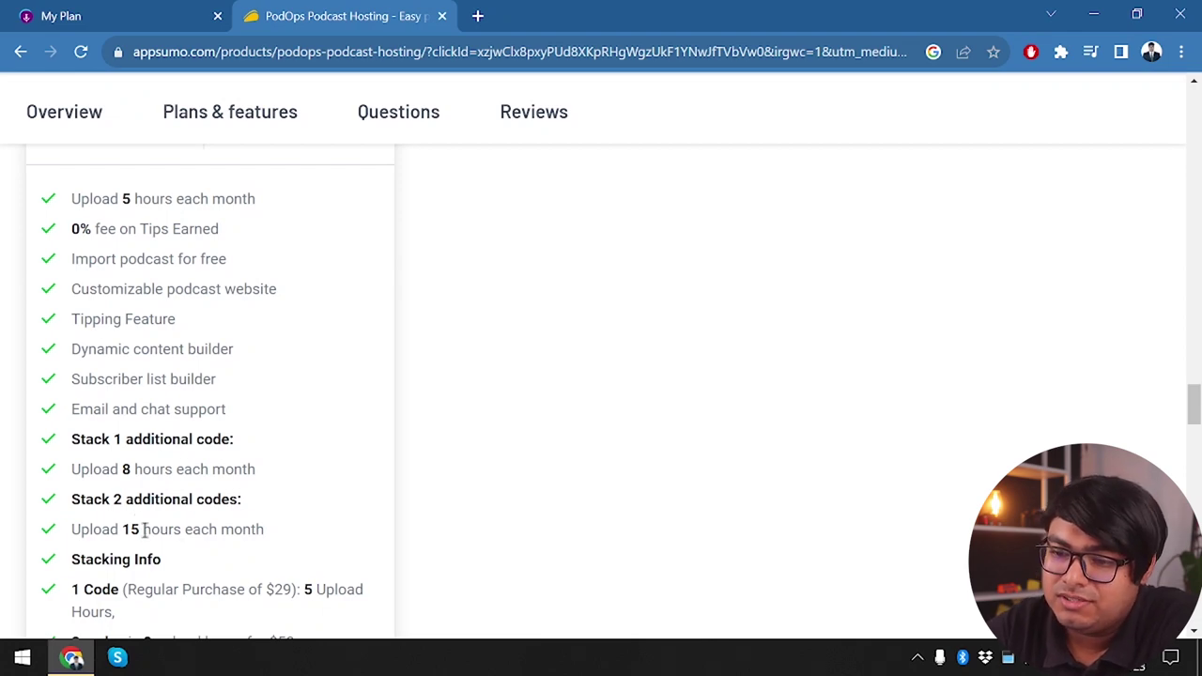
{"action": "scroll", "coordinate": [654, 320], "scroll_direction": "up", "scroll_amount": 3}
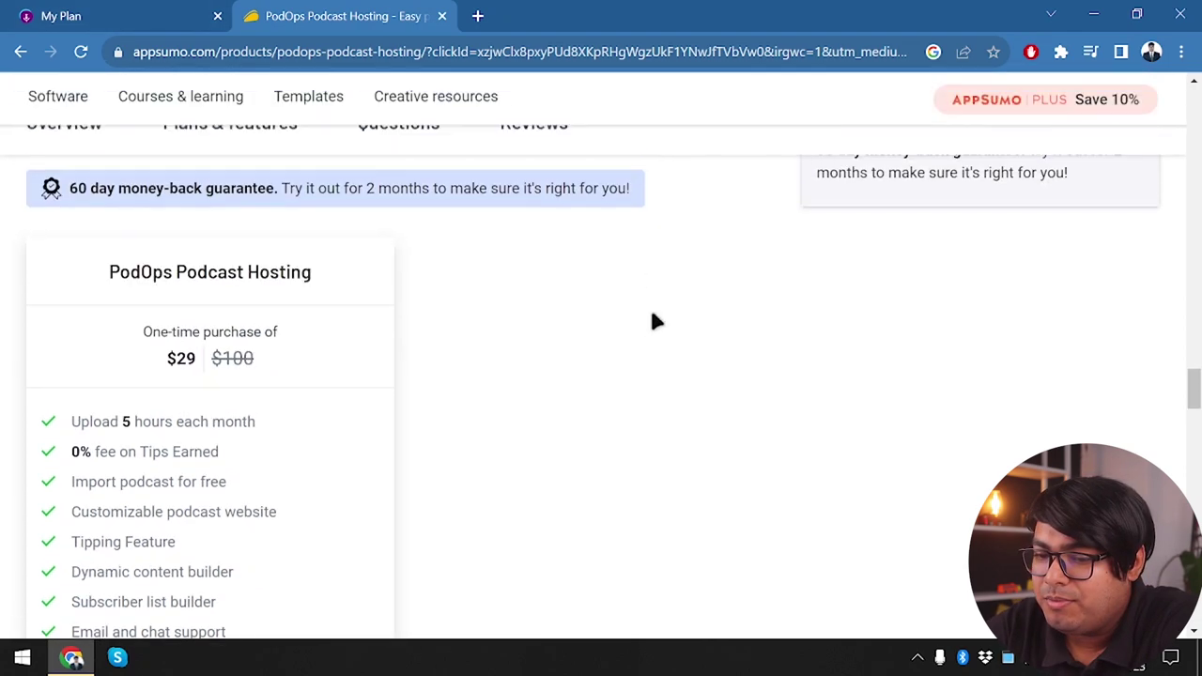
{"action": "scroll", "coordinate": [654, 322], "scroll_direction": "down", "scroll_amount": 4}
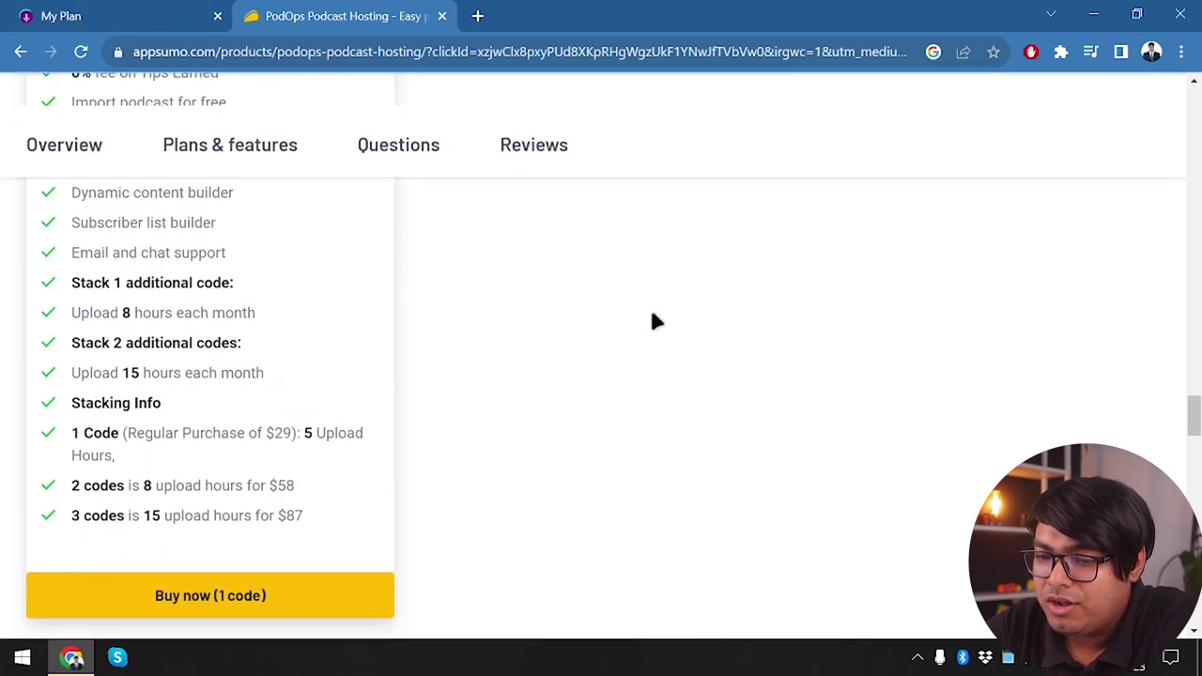
Compare PodOps's pricing plans with the AppSumo deal terms, including the 60-day money-back guarantee
{"action": "left_click", "coordinate": [187, 12]}
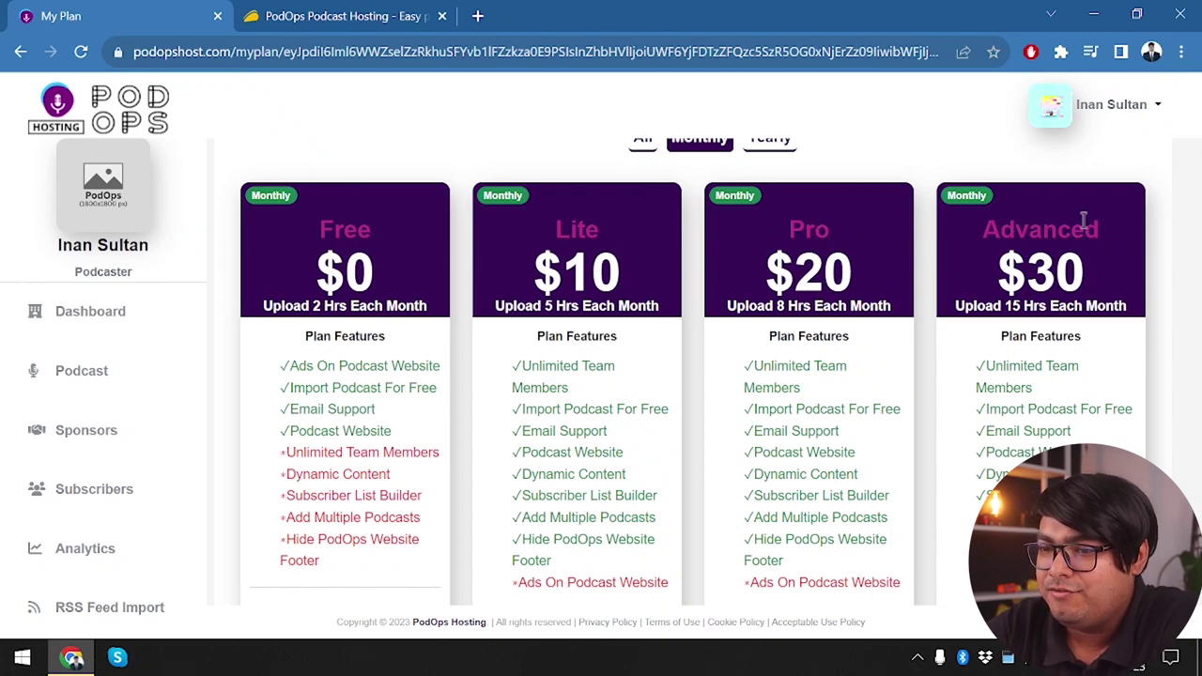
{"action": "left_click", "coordinate": [375, 14]}
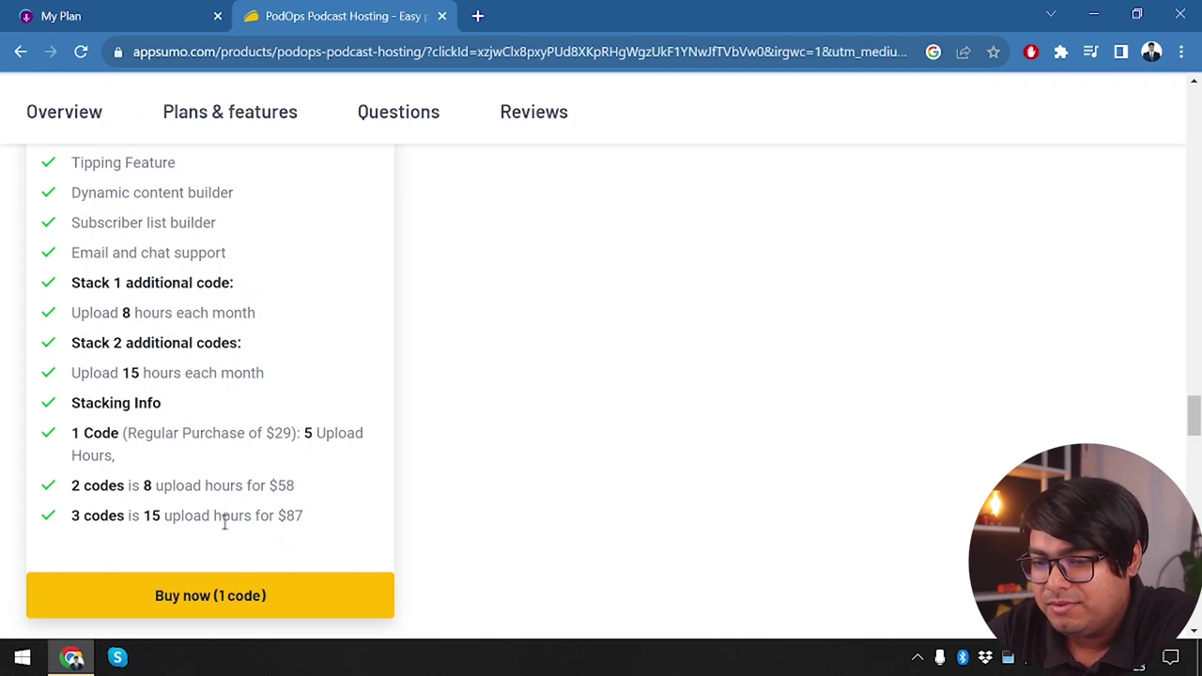
{"action": "scroll", "coordinate": [220, 537], "scroll_direction": "down", "scroll_amount": 2}
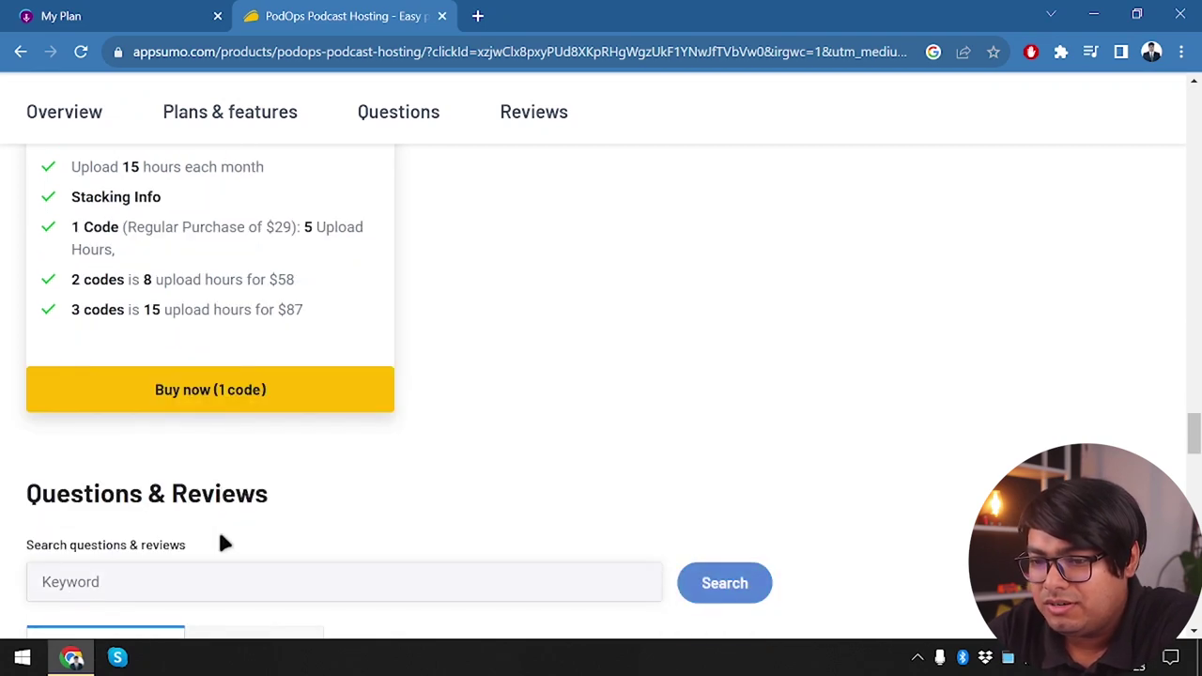
{"action": "scroll", "coordinate": [507, 330], "scroll_direction": "down", "scroll_amount": 2}
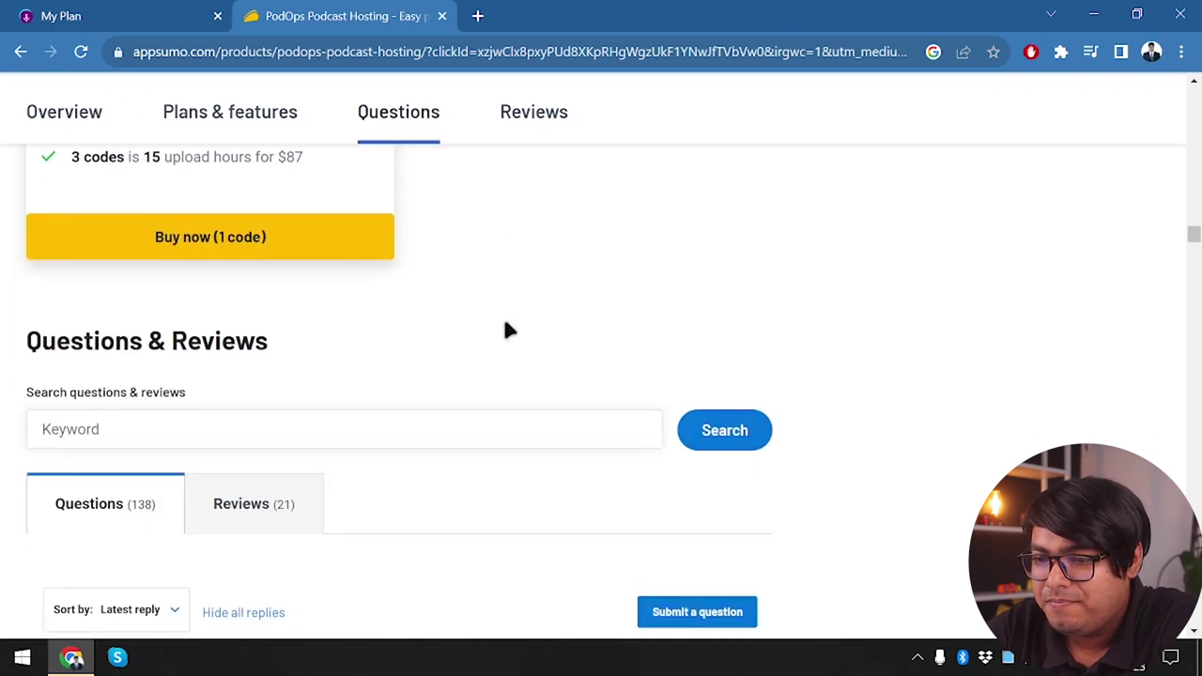
{"action": "scroll", "coordinate": [422, 304], "scroll_direction": "down", "scroll_amount": 3}
{"action": "scroll", "coordinate": [422, 303], "scroll_direction": "up", "scroll_amount": 4}
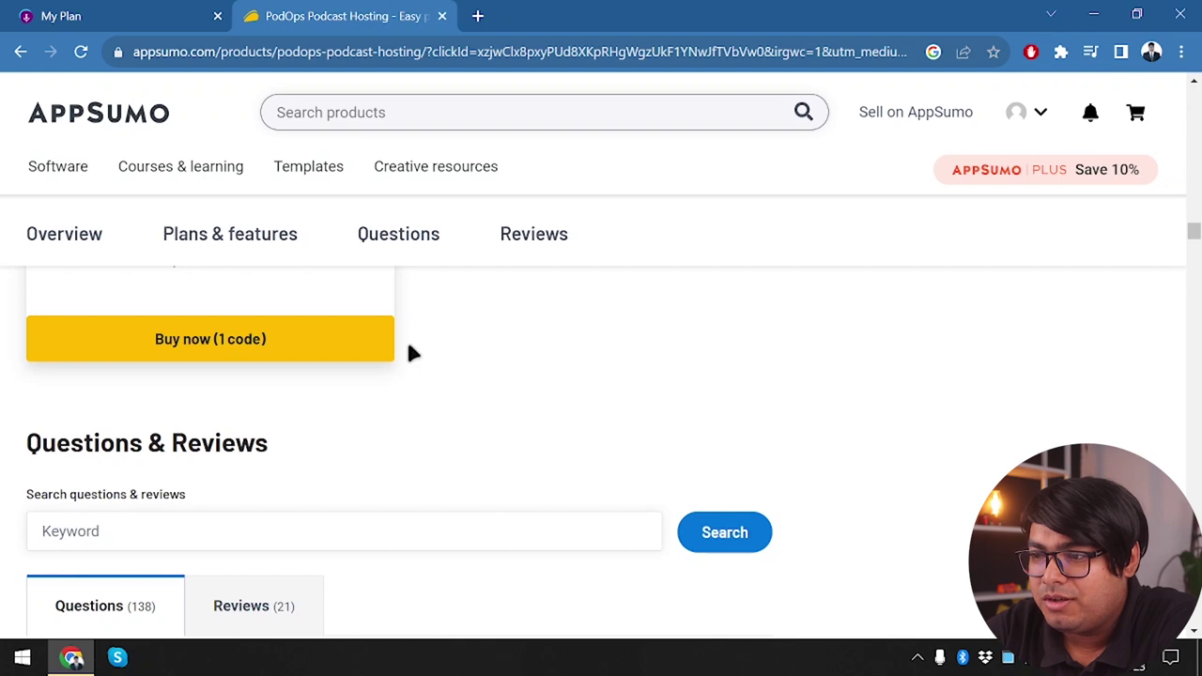
{"action": "scroll", "coordinate": [437, 437], "scroll_direction": "up", "scroll_amount": 8}
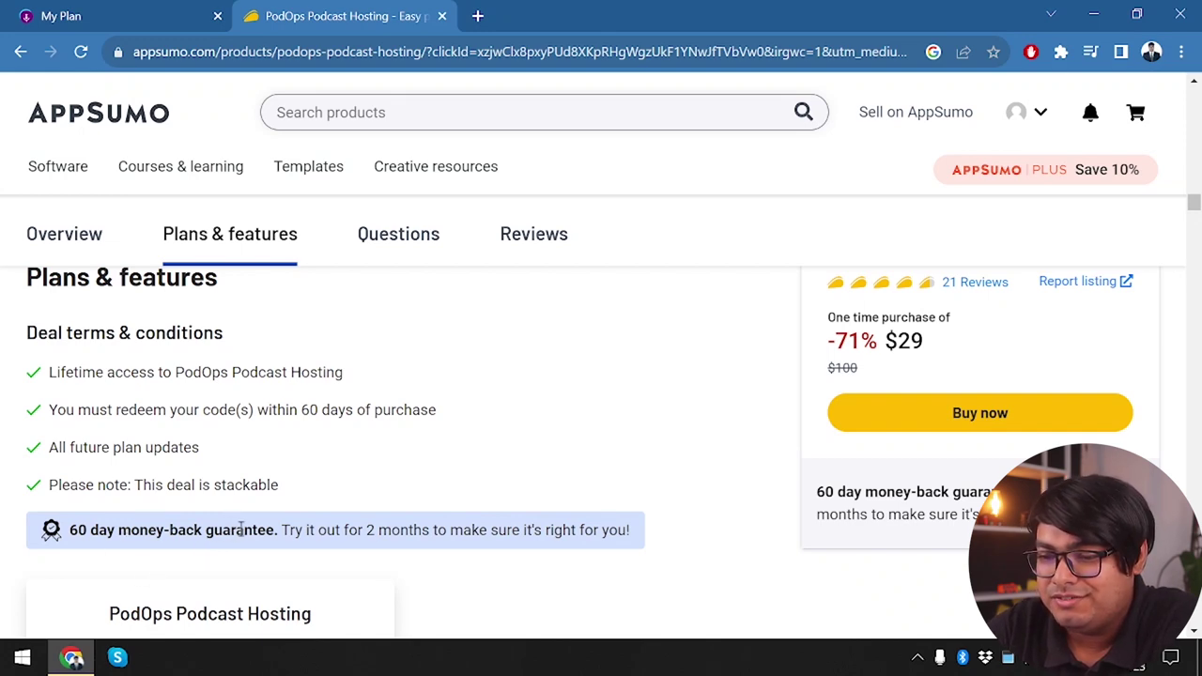
{"action": "triple_click", "coordinate": [241, 530]}
{"action": "left_click", "coordinate": [241, 529]}
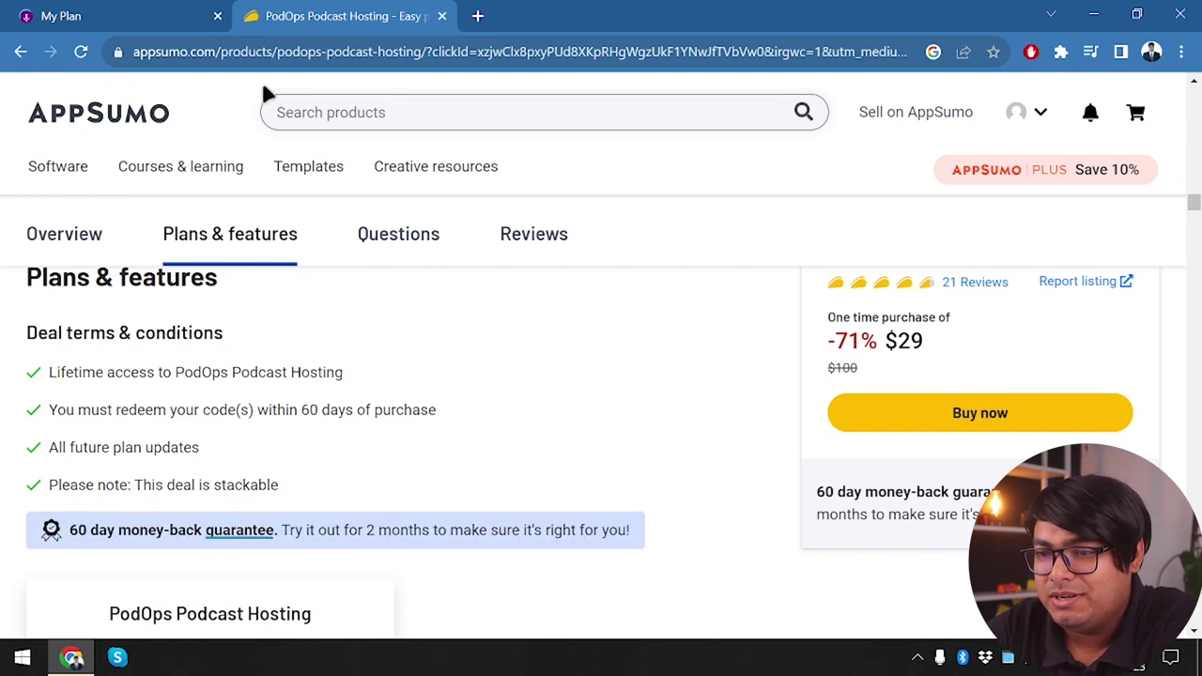
Close the AppSumo tab and open Manage for the 'test' podcast from the podcast list
{"action": "left_click", "coordinate": [441, 16]}
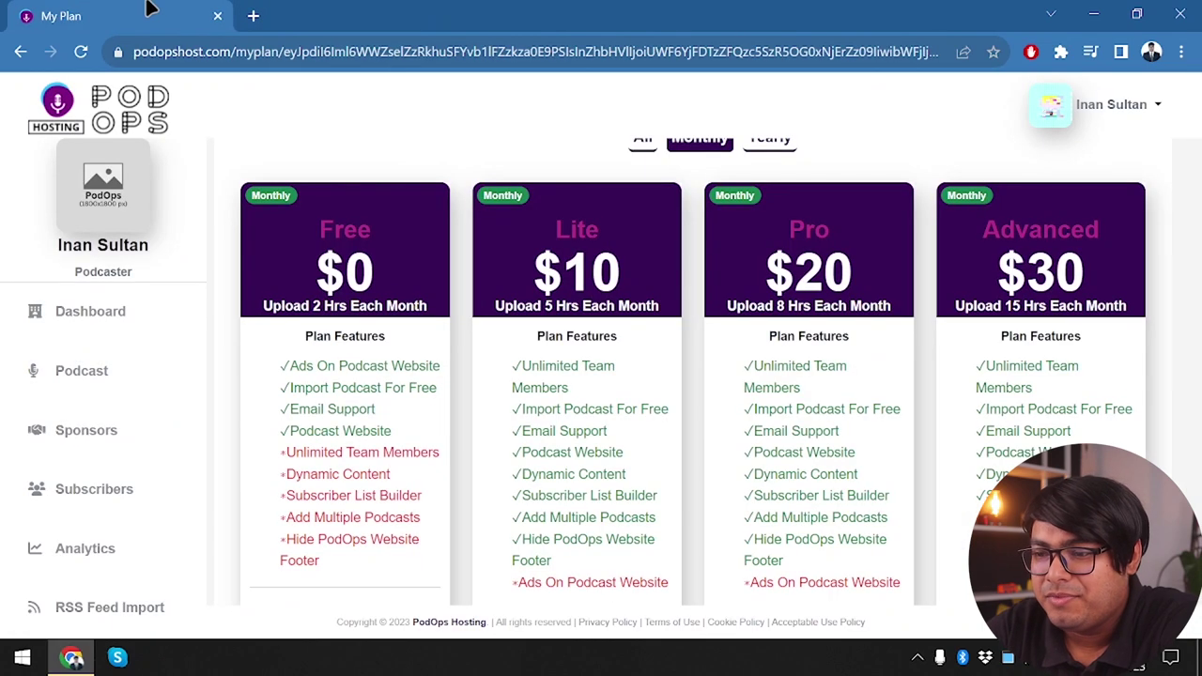
{"action": "scroll", "coordinate": [776, 329], "scroll_direction": "up", "scroll_amount": 2}
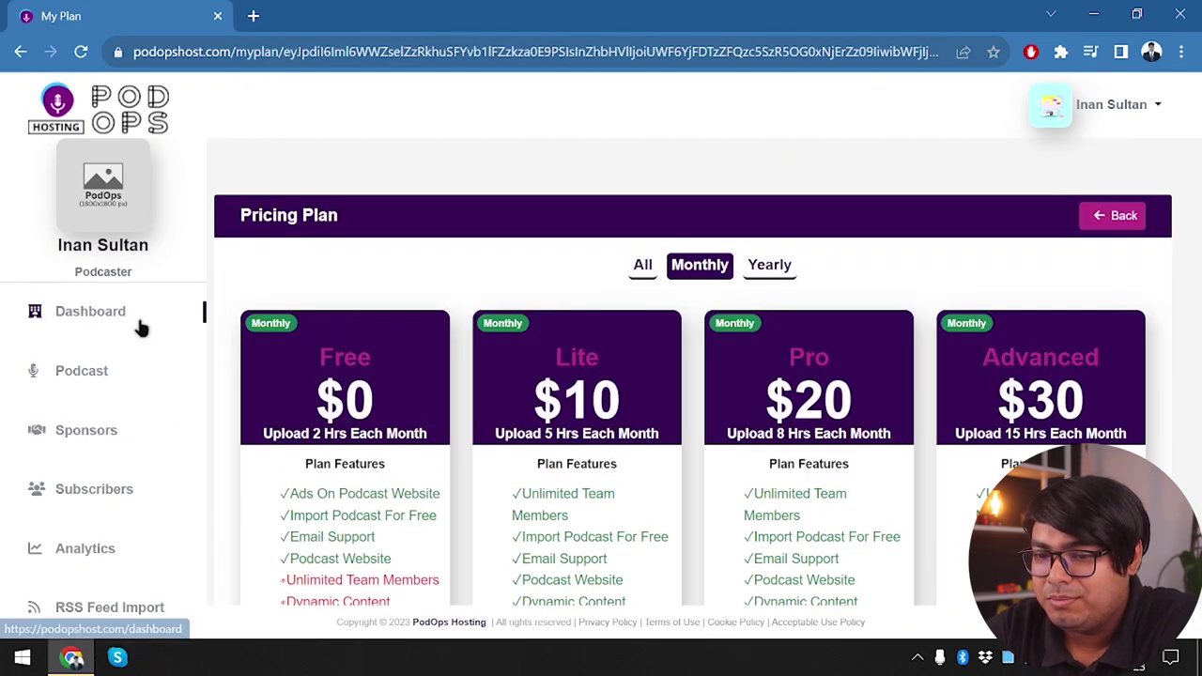
{"action": "left_click", "coordinate": [97, 378]}
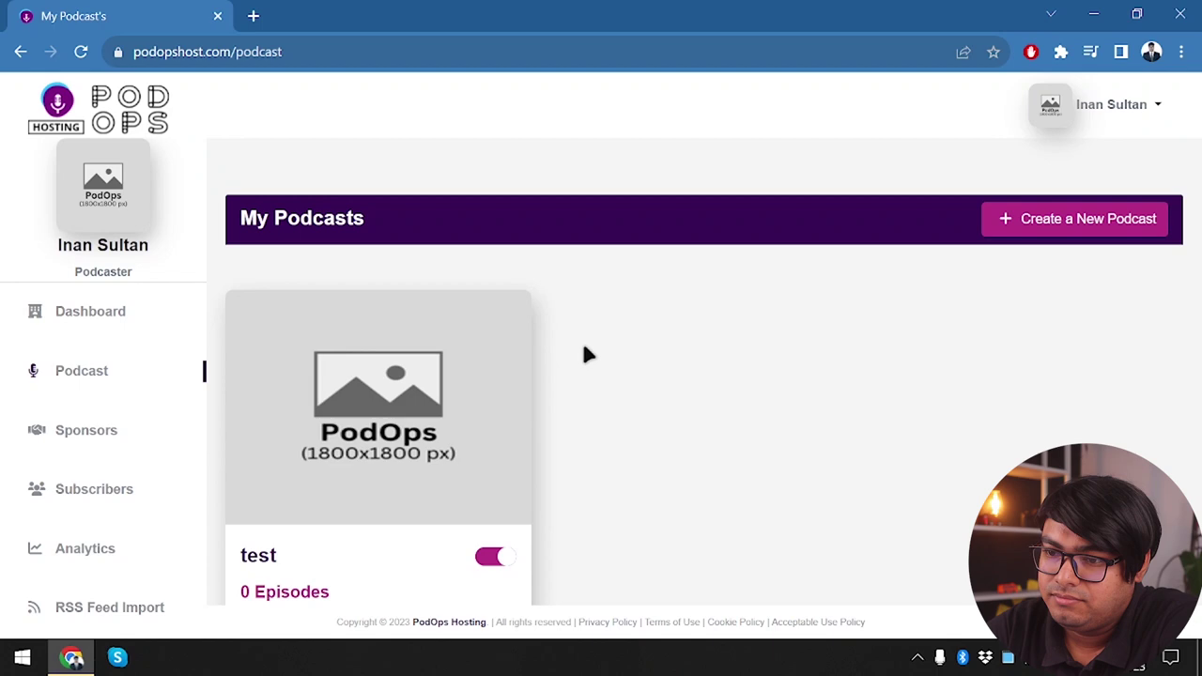
{"action": "scroll", "coordinate": [584, 354], "scroll_direction": "down", "scroll_amount": 2}
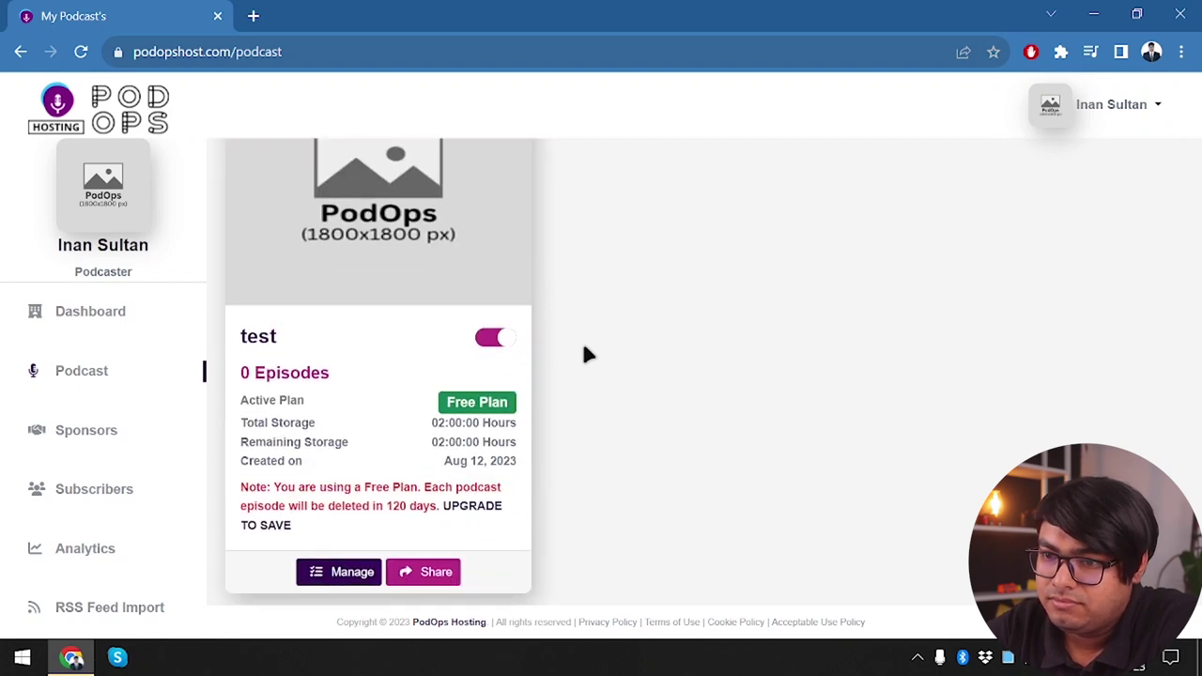
{"action": "scroll", "coordinate": [347, 512], "scroll_direction": "up", "scroll_amount": 1}
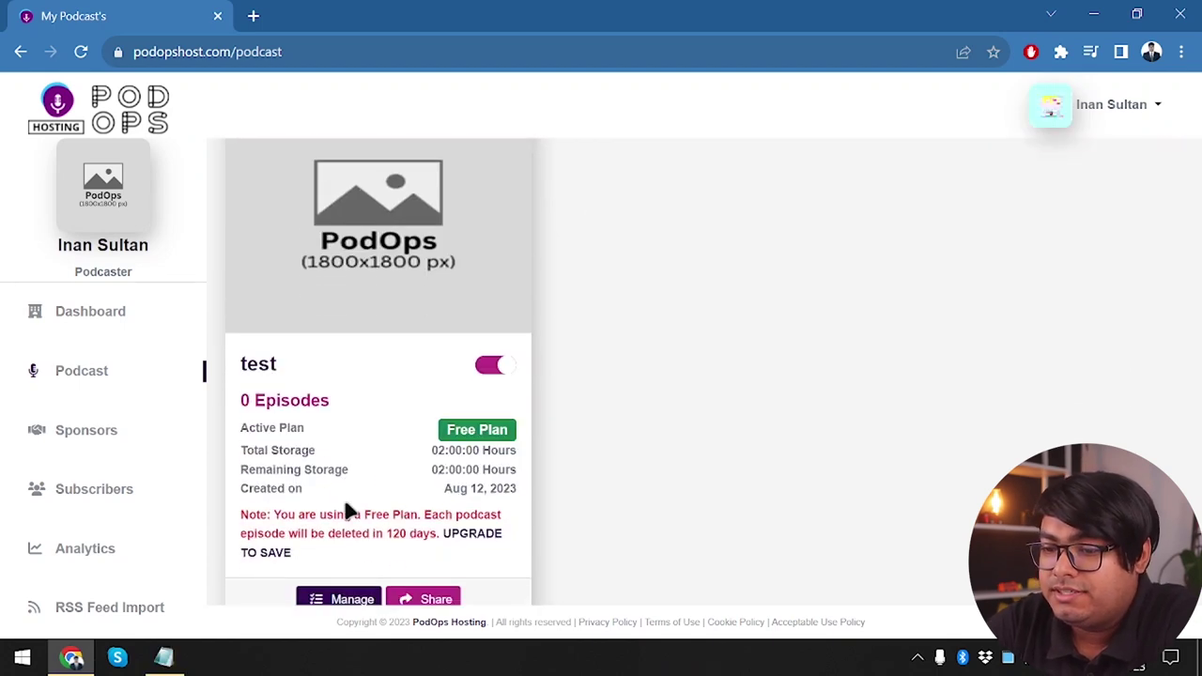
{"action": "scroll", "coordinate": [348, 510], "scroll_direction": "up", "scroll_amount": 1}
{"action": "scroll", "coordinate": [351, 450], "scroll_direction": "down", "scroll_amount": 2}
{"action": "left_click", "coordinate": [330, 542]}
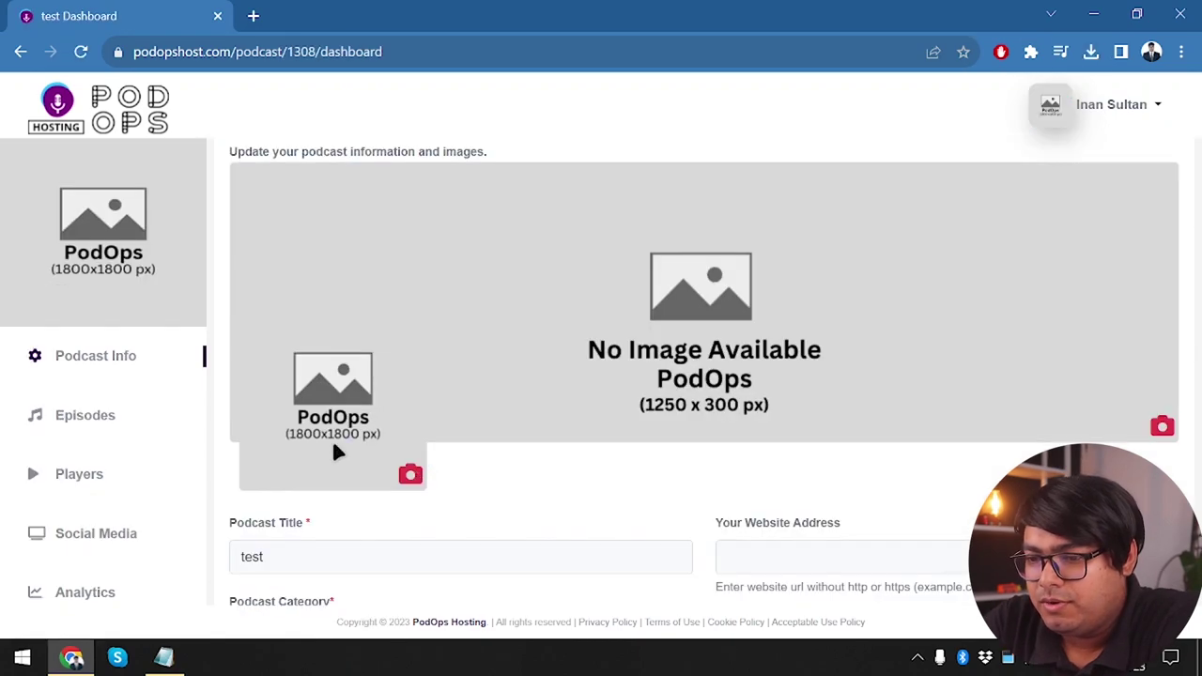
Upload appunbox.jpg as the test podcast's cover art and 'appunbox banner.png' as its banner
{"action": "left_click", "coordinate": [333, 446]}
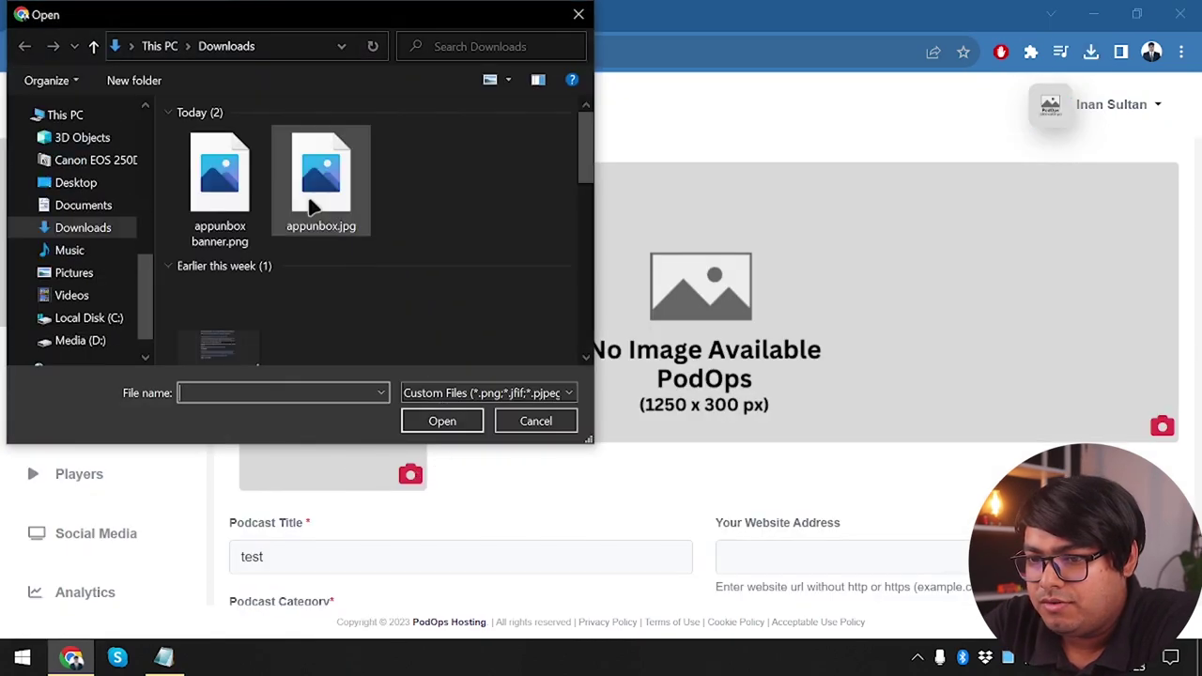
{"action": "double_click", "coordinate": [317, 174]}
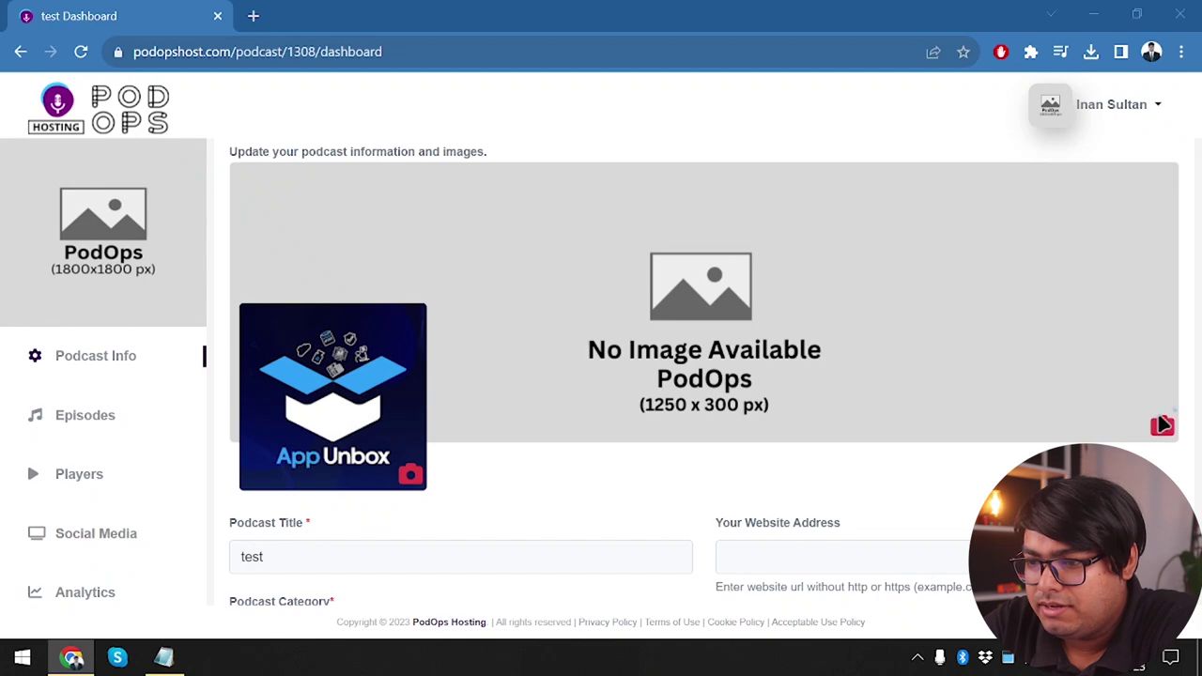
{"action": "left_click", "coordinate": [1161, 425]}
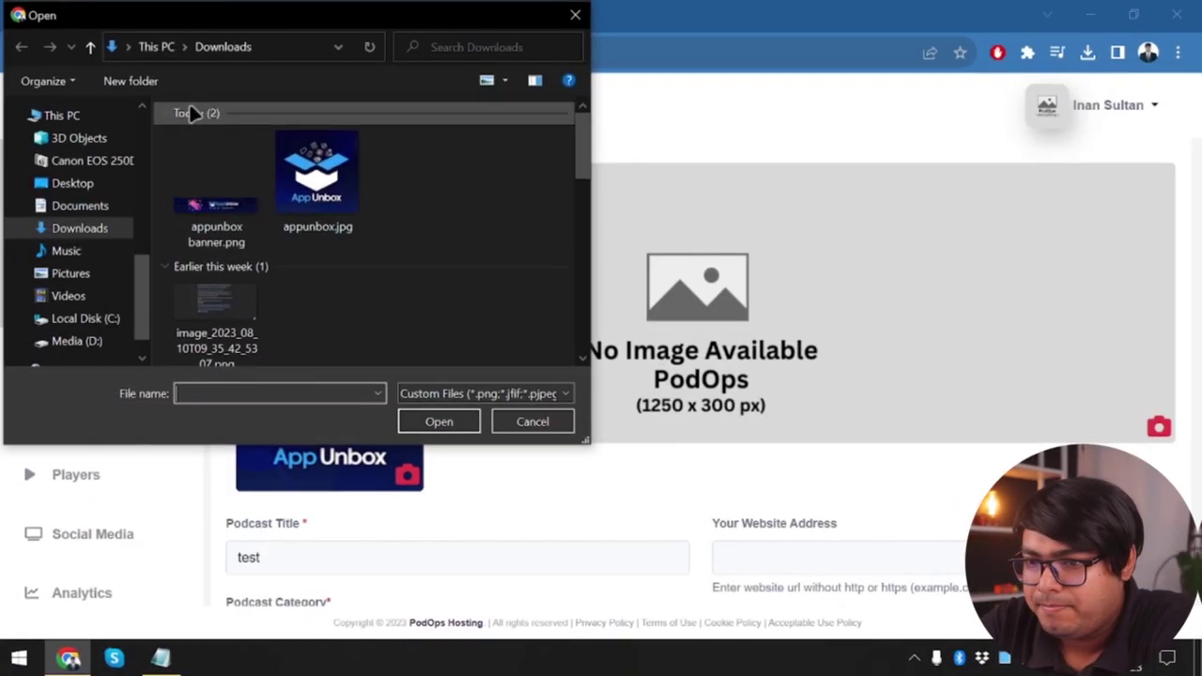
{"action": "double_click", "coordinate": [216, 206]}
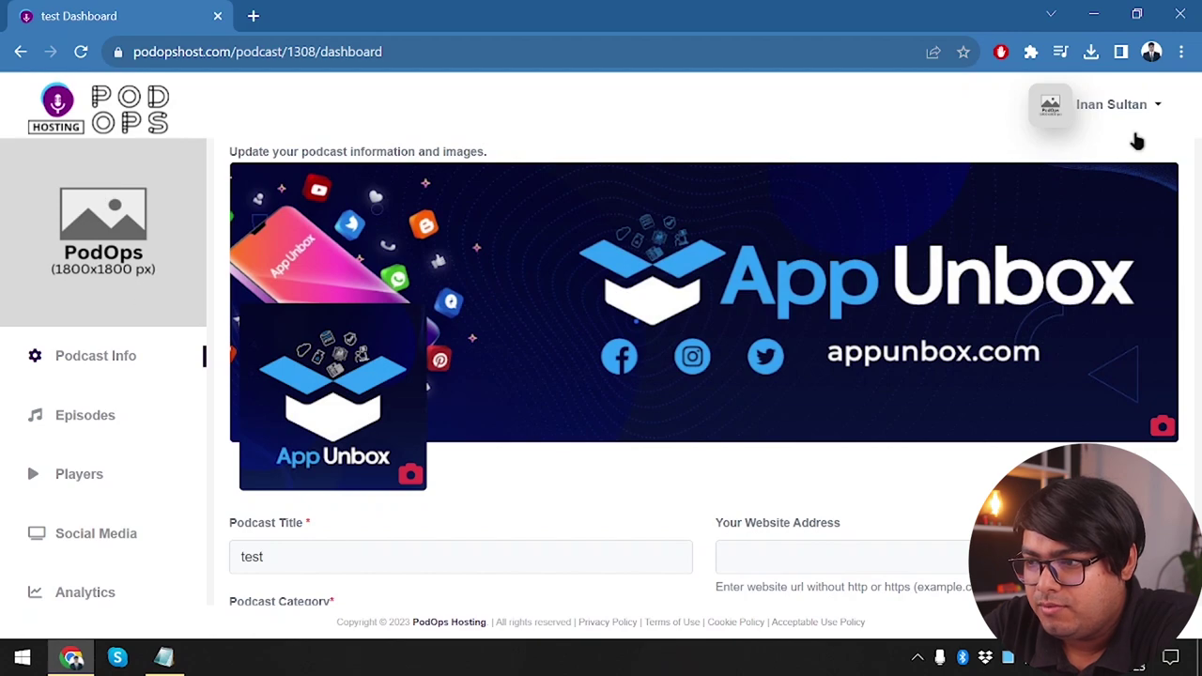
On the account Profile page, pick the dolphin image 1688991293064.png as the new profile picture
{"action": "left_click", "coordinate": [1153, 117]}
{"action": "left_click", "coordinate": [1087, 160]}
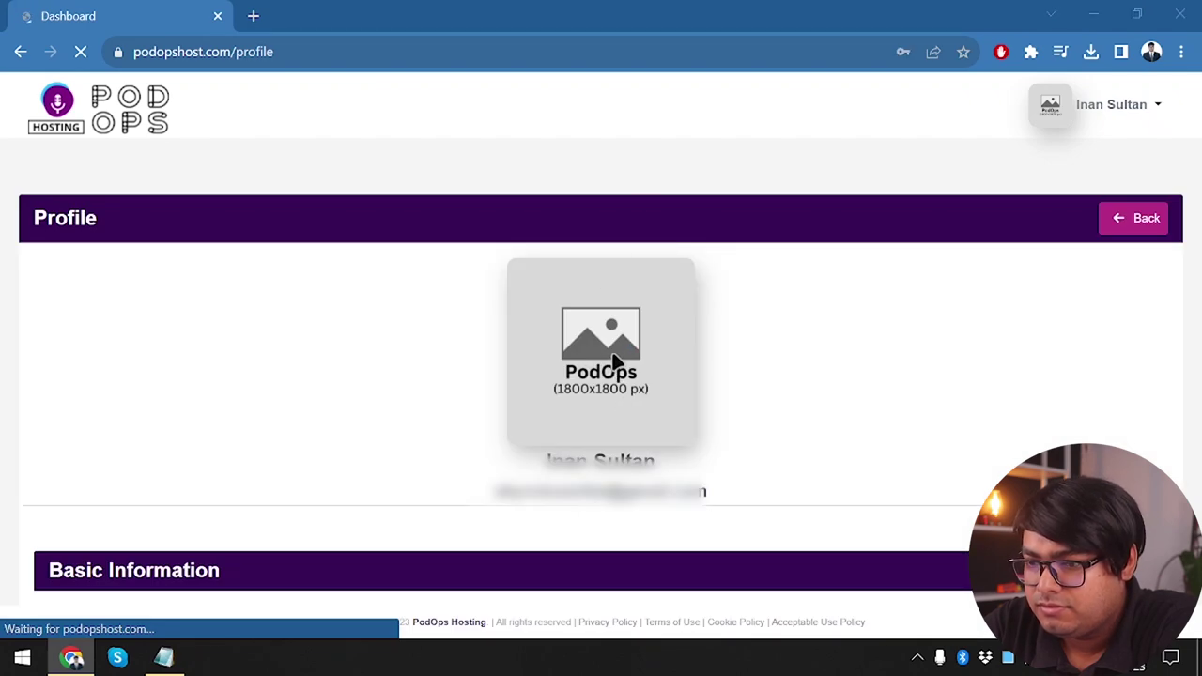
{"action": "left_click", "coordinate": [614, 359]}
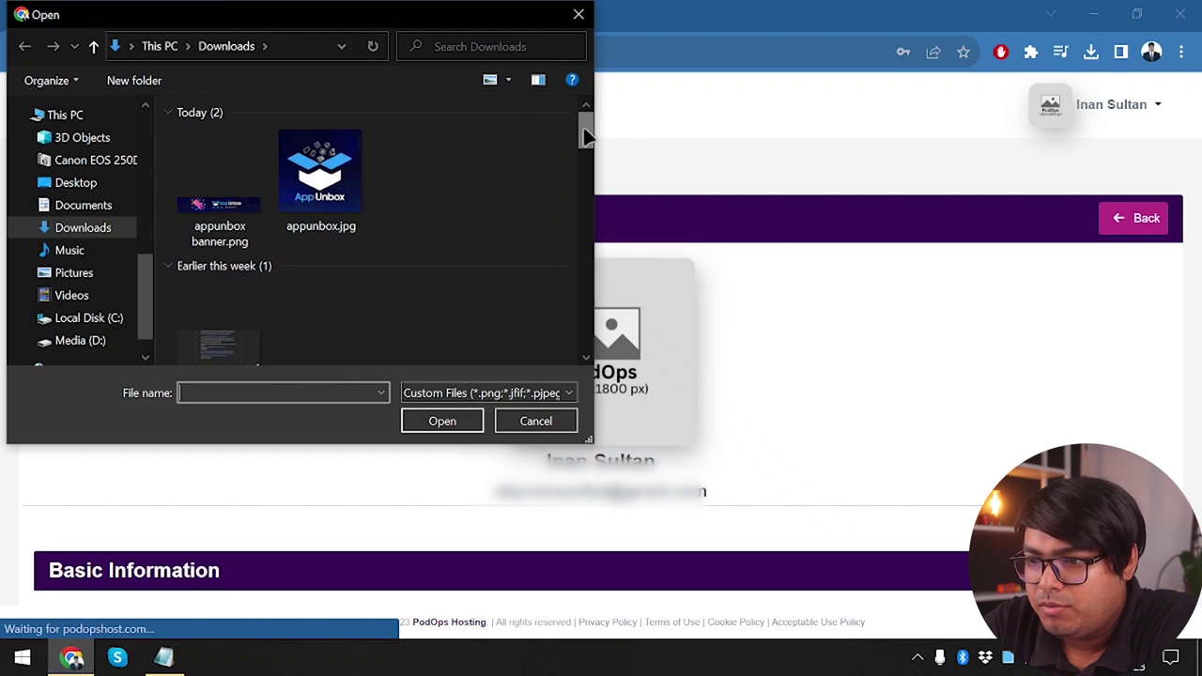
{"action": "left_click_drag", "start_coordinate": [585, 129], "coordinate": [585, 231]}
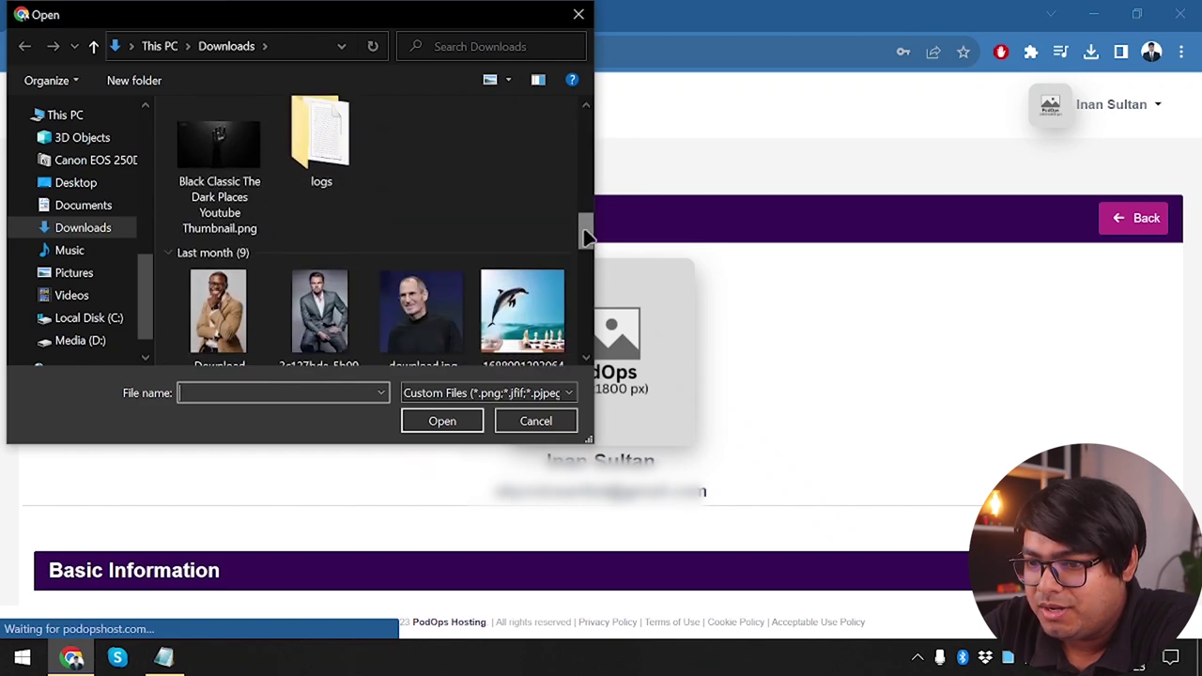
{"action": "double_click", "coordinate": [521, 326]}
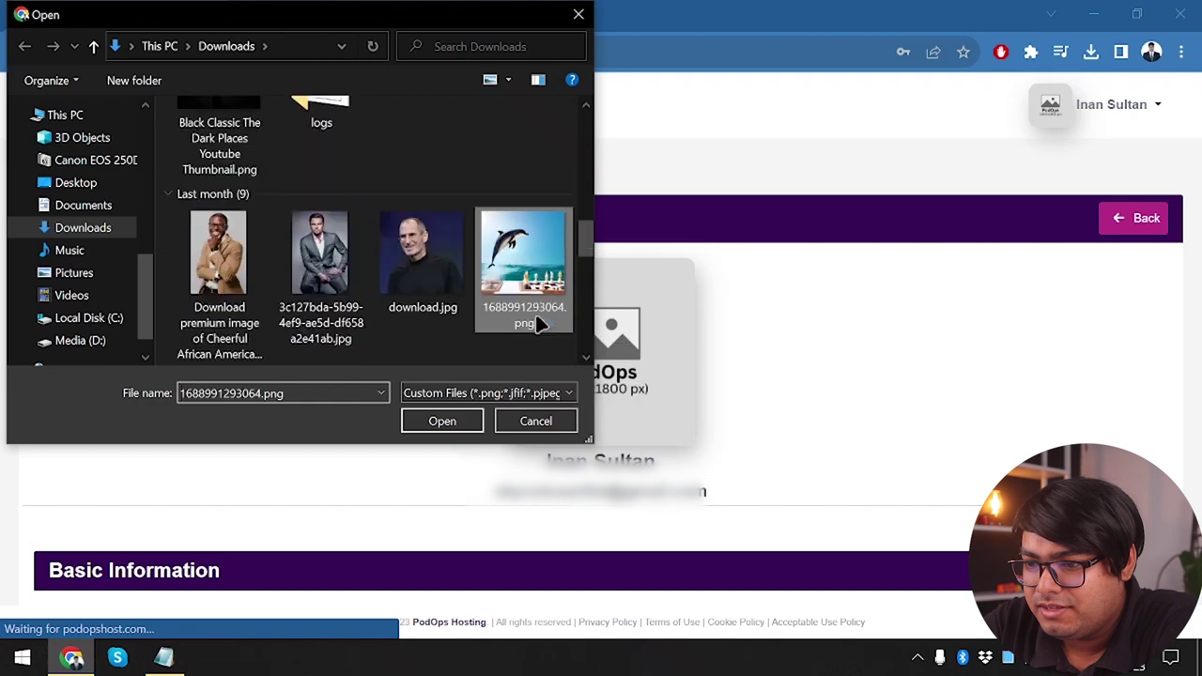
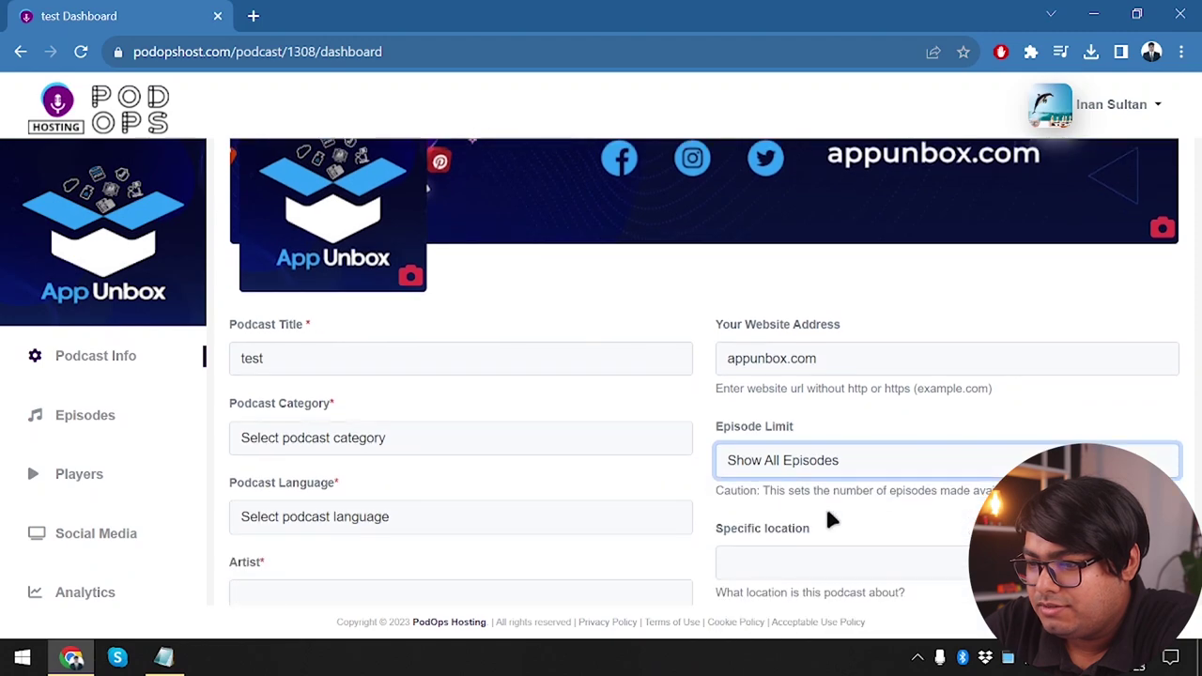
Limit the feed to the 5 most recent episodes
{"action": "left_click", "coordinate": [885, 460]}
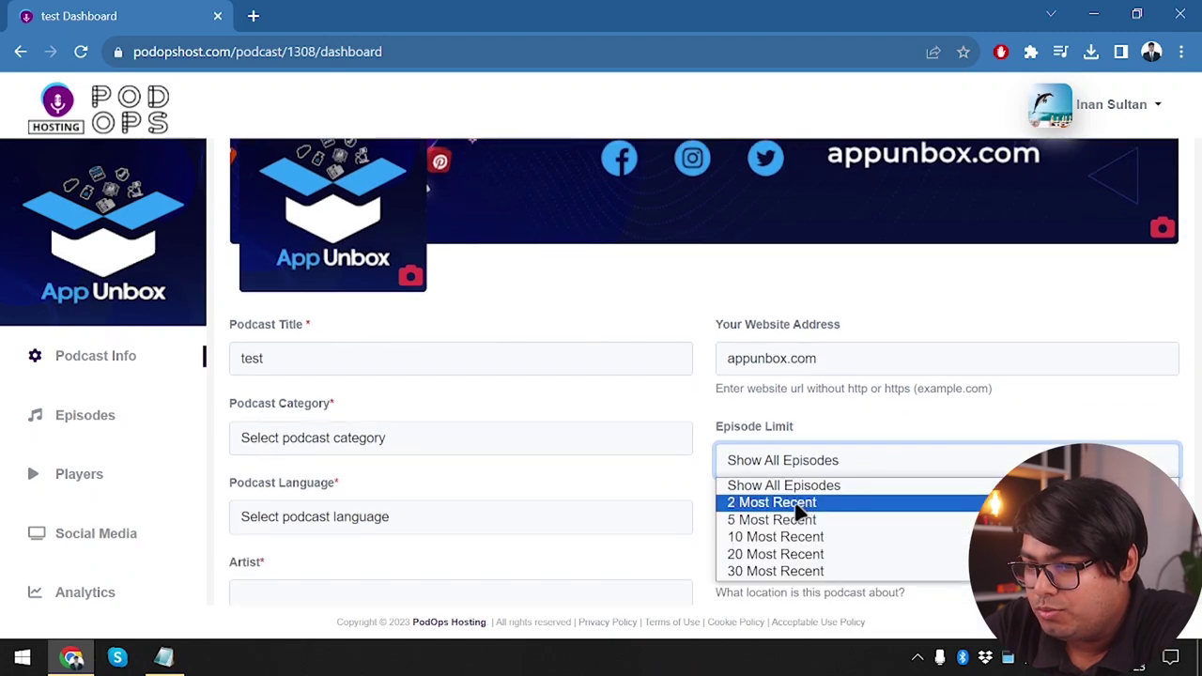
{"action": "left_click", "coordinate": [798, 507]}
{"action": "left_click", "coordinate": [853, 459]}
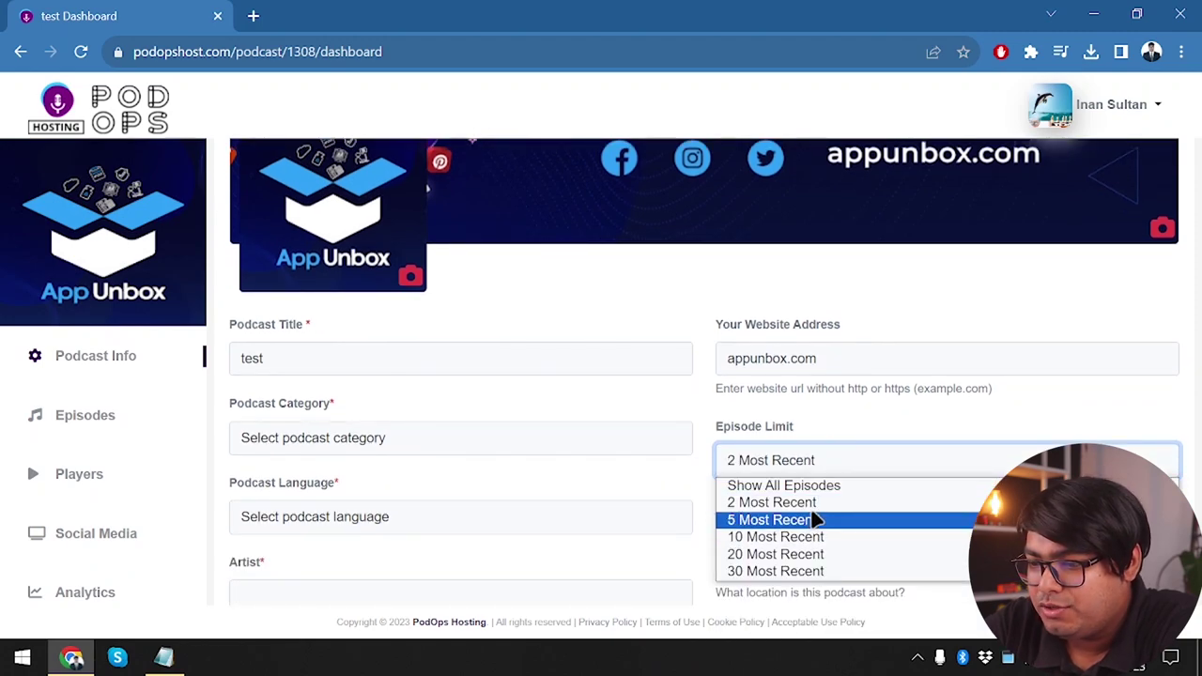
{"action": "left_click", "coordinate": [815, 519]}
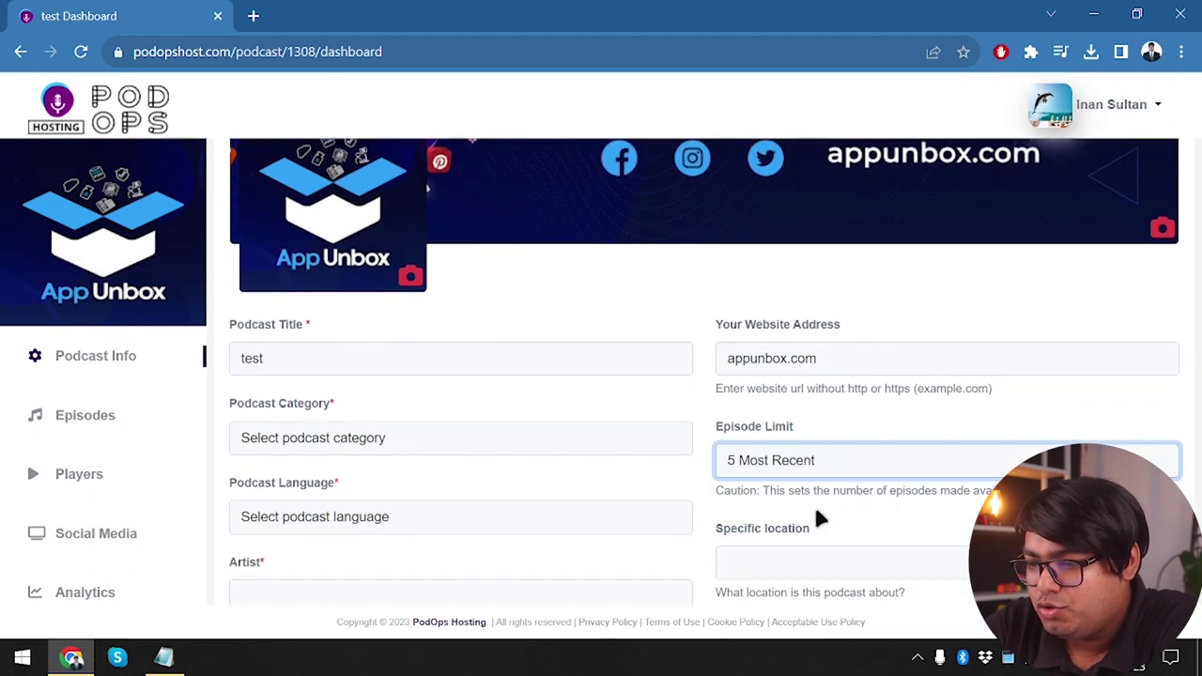
Set the podcast category to Business :: Marketing
{"action": "left_click", "coordinate": [402, 433]}
{"action": "scroll", "coordinate": [317, 280], "scroll_direction": "down", "scroll_amount": 3}
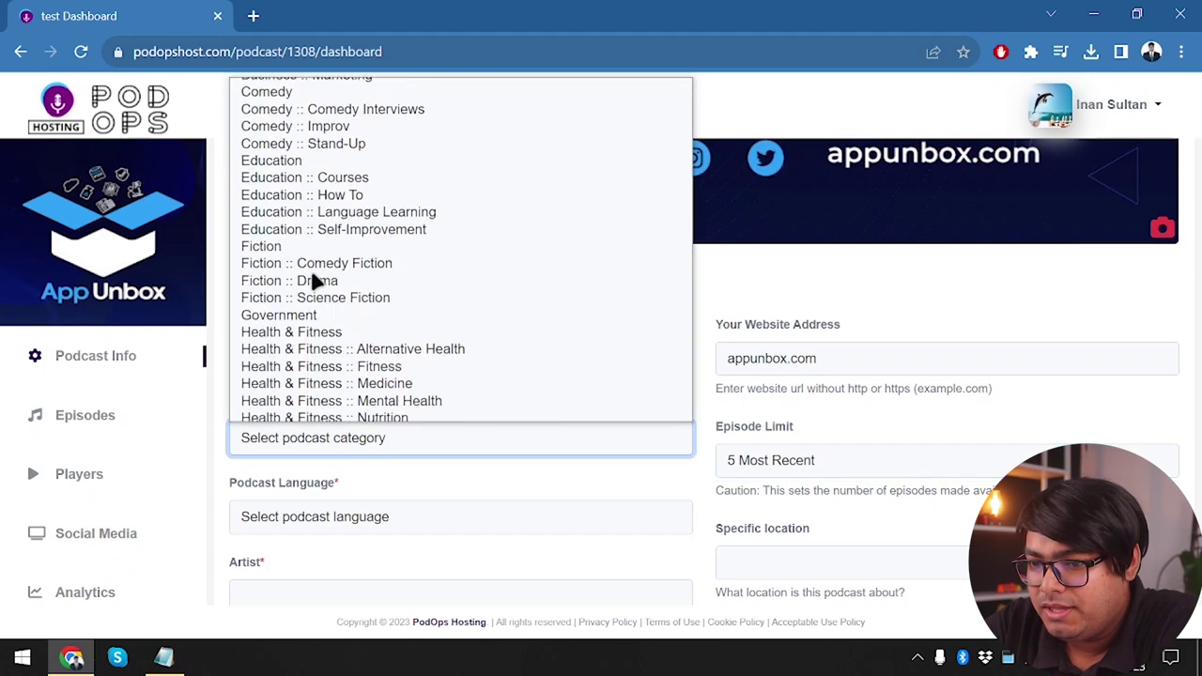
{"action": "scroll", "coordinate": [317, 280], "scroll_direction": "up", "scroll_amount": 3}
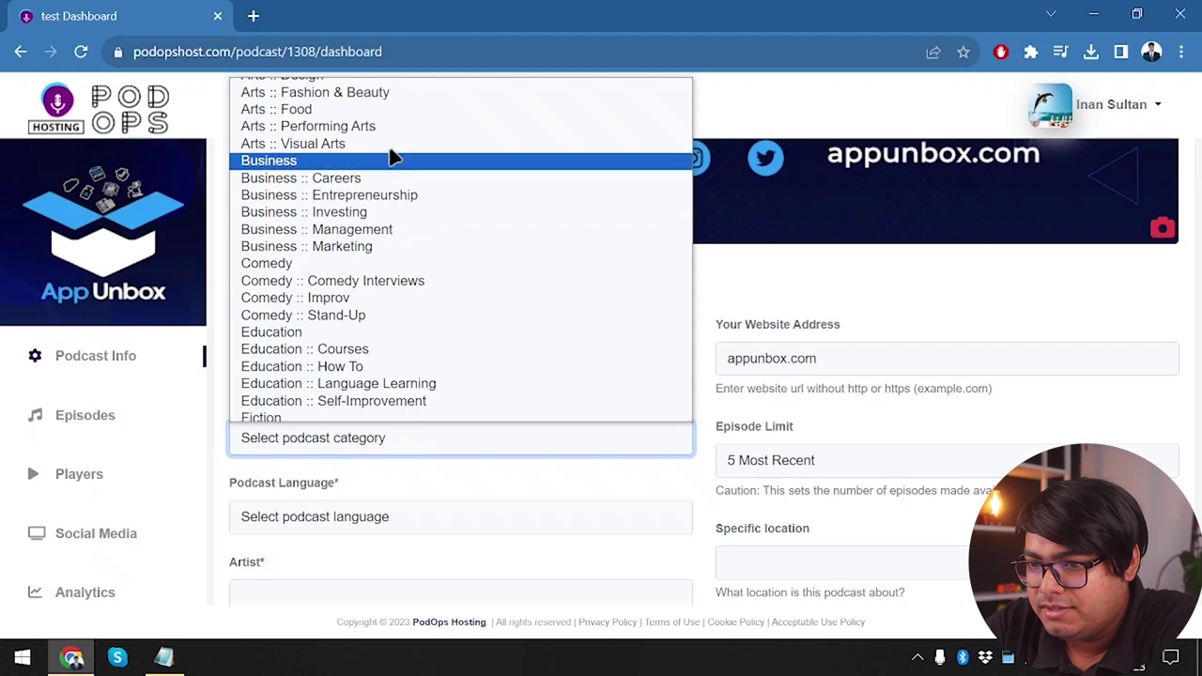
{"action": "left_click", "coordinate": [425, 246]}
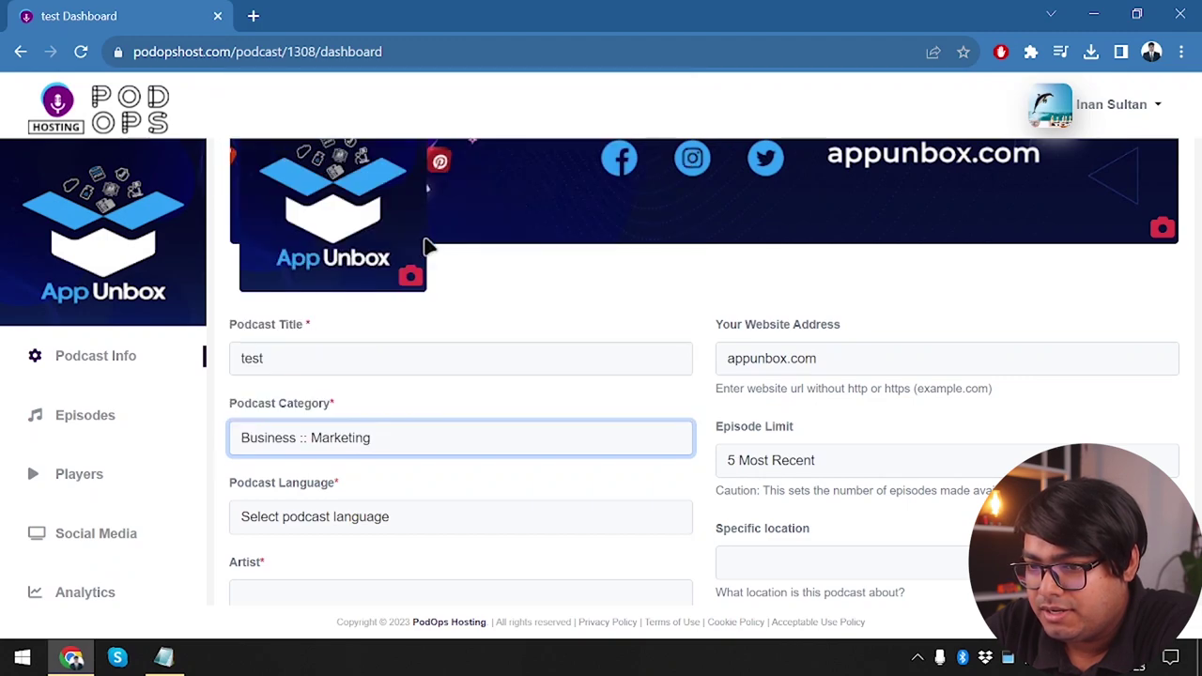
{"action": "scroll", "coordinate": [317, 359], "scroll_direction": "down", "scroll_amount": 1}
Set the podcast language to English (United States)
{"action": "left_click", "coordinate": [360, 434]}
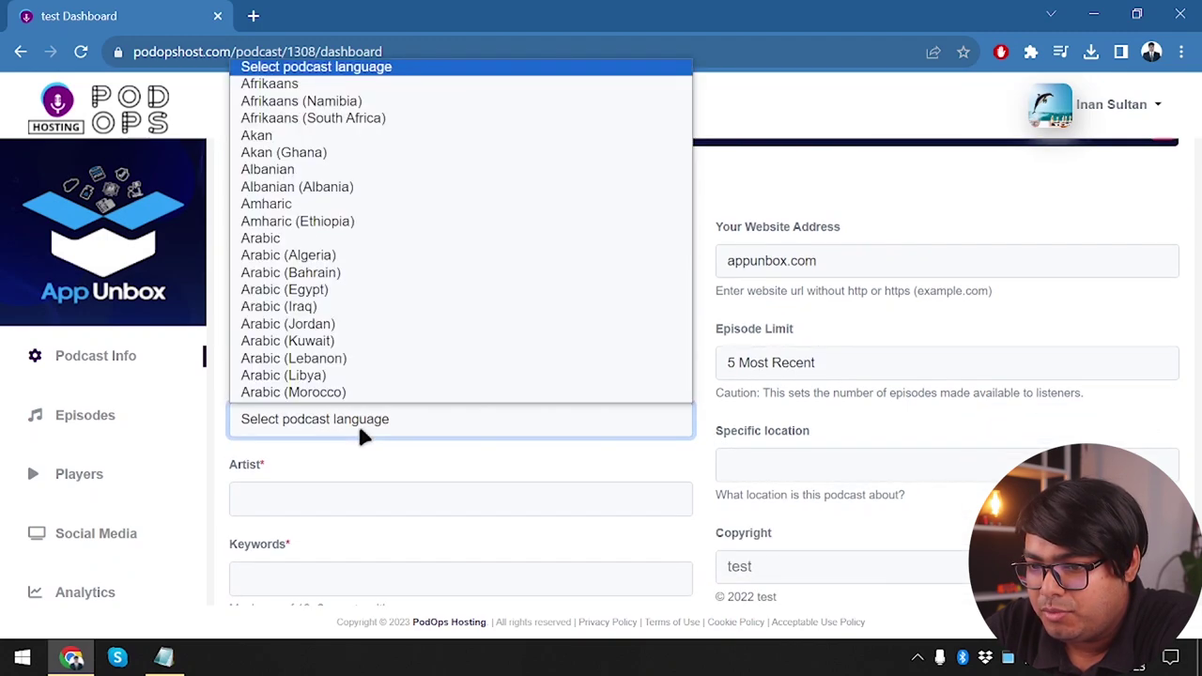
{"action": "scroll", "coordinate": [322, 246], "scroll_direction": "down", "scroll_amount": 8}
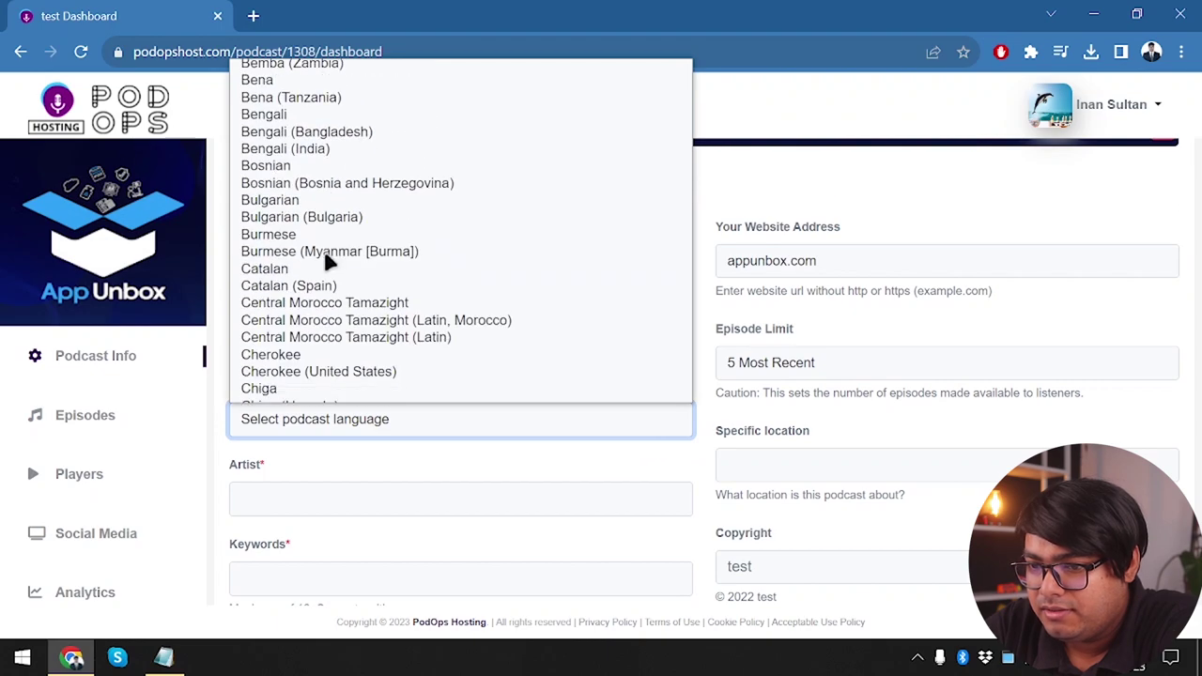
{"action": "scroll", "coordinate": [329, 261], "scroll_direction": "down", "scroll_amount": 8}
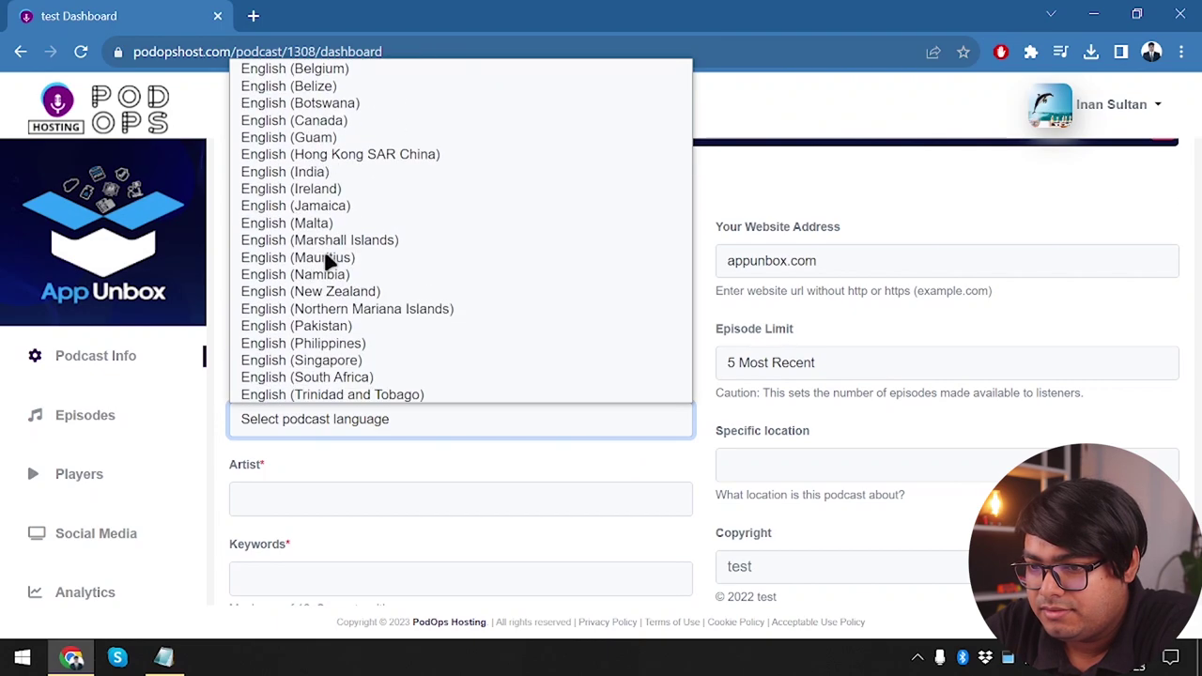
{"action": "scroll", "coordinate": [349, 375], "scroll_direction": "down", "scroll_amount": 3}
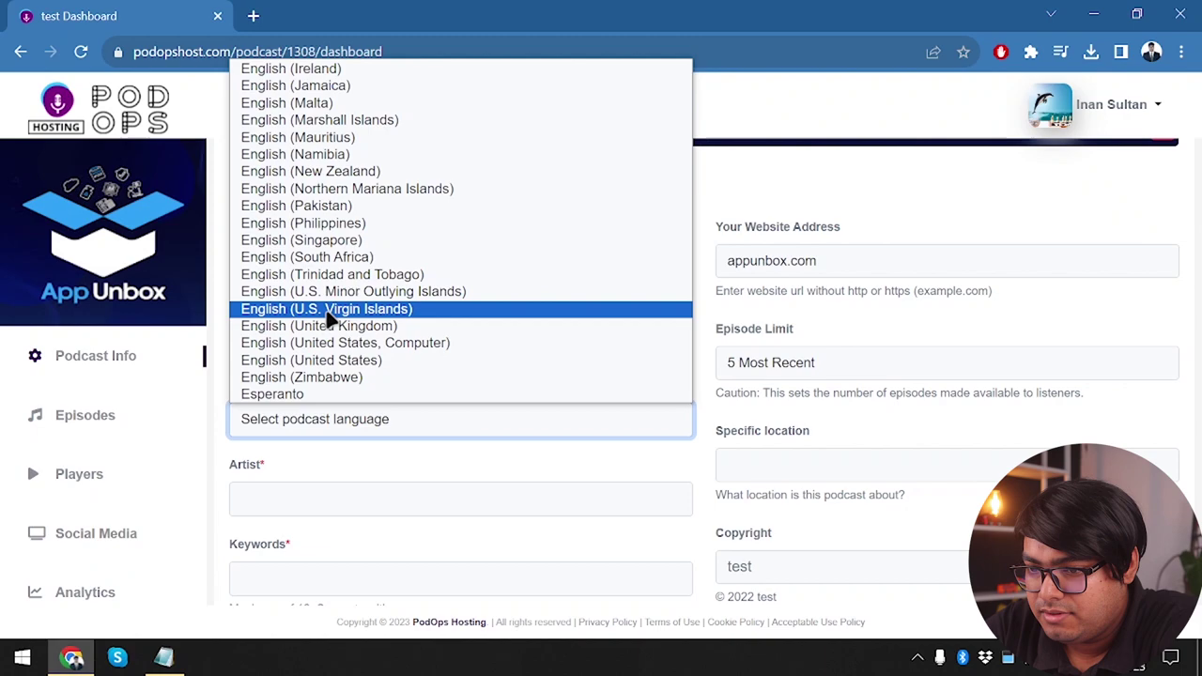
{"action": "left_click", "coordinate": [404, 359]}
{"action": "scroll", "coordinate": [530, 254], "scroll_direction": "down", "scroll_amount": 3}
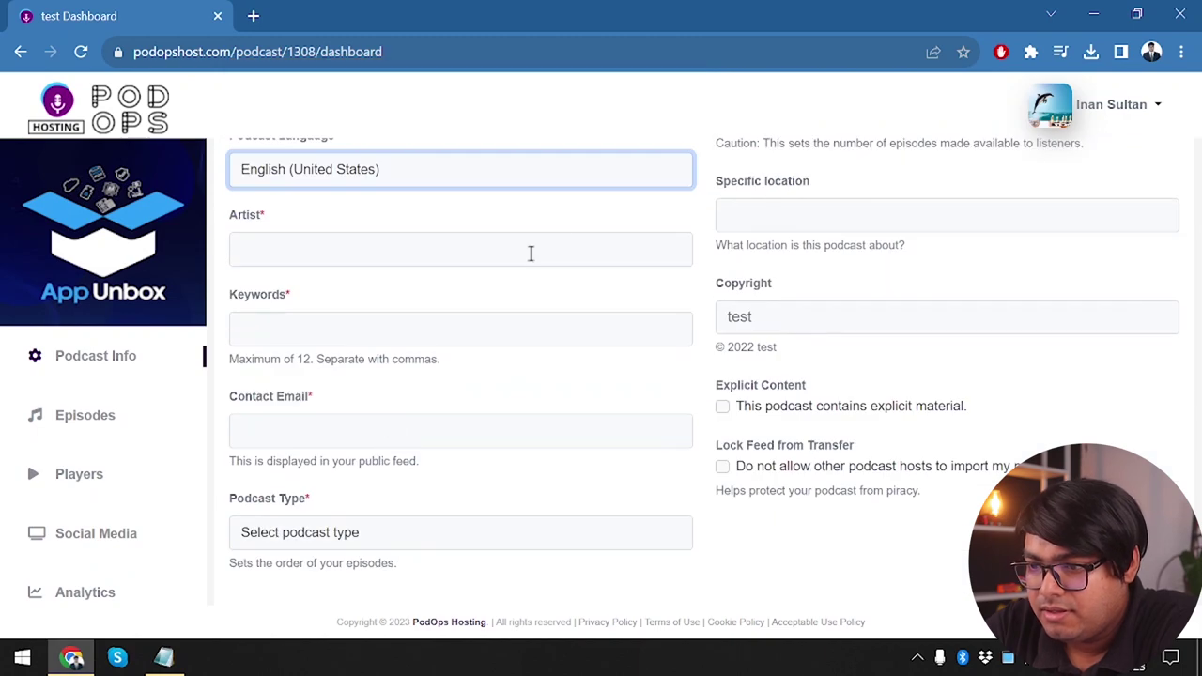
Enter Myself as the podcast artist
{"action": "left_click", "coordinate": [534, 249]}
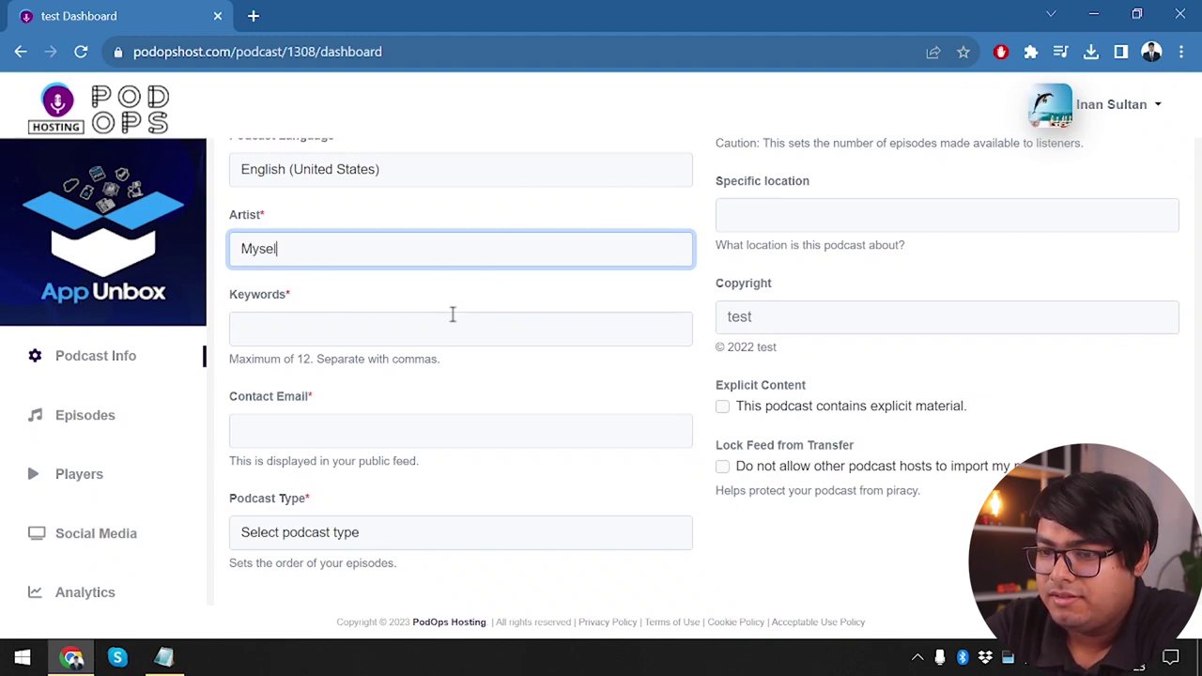
{"action": "left_click", "coordinate": [451, 315]}
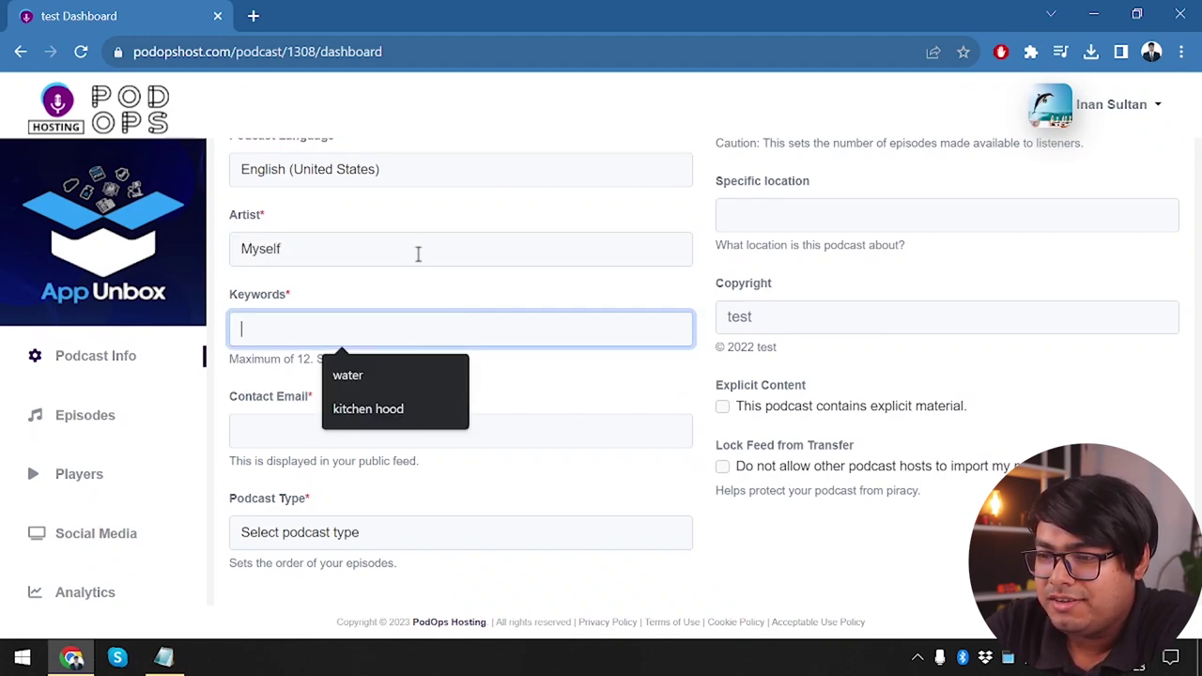
{"action": "key", "text": "shift+Tab"}
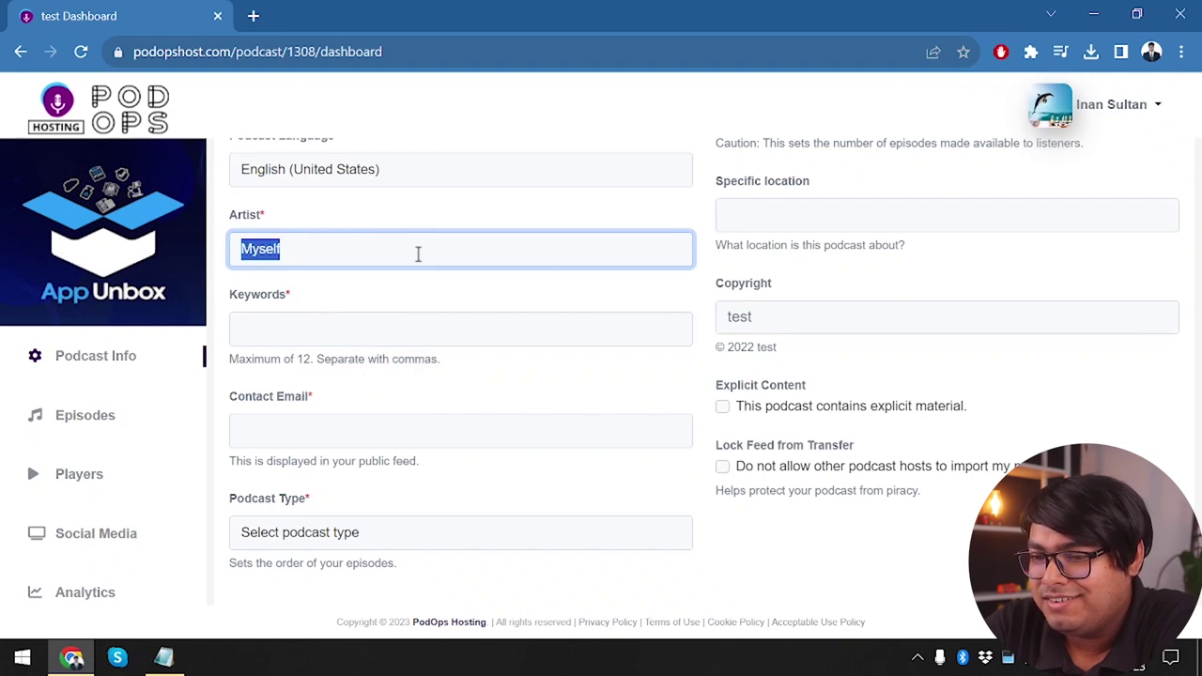
Enter the keywords business, information, technology separated by commas
{"action": "left_click", "coordinate": [316, 332]}
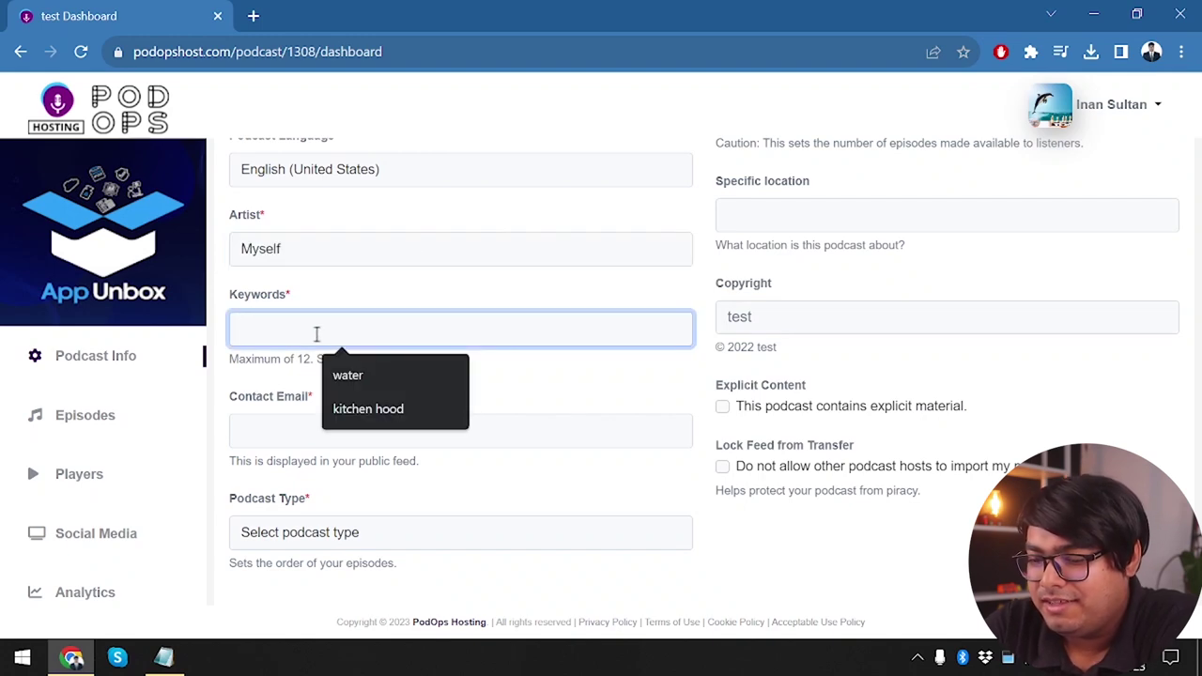
{"action": "type", "text": "in"}
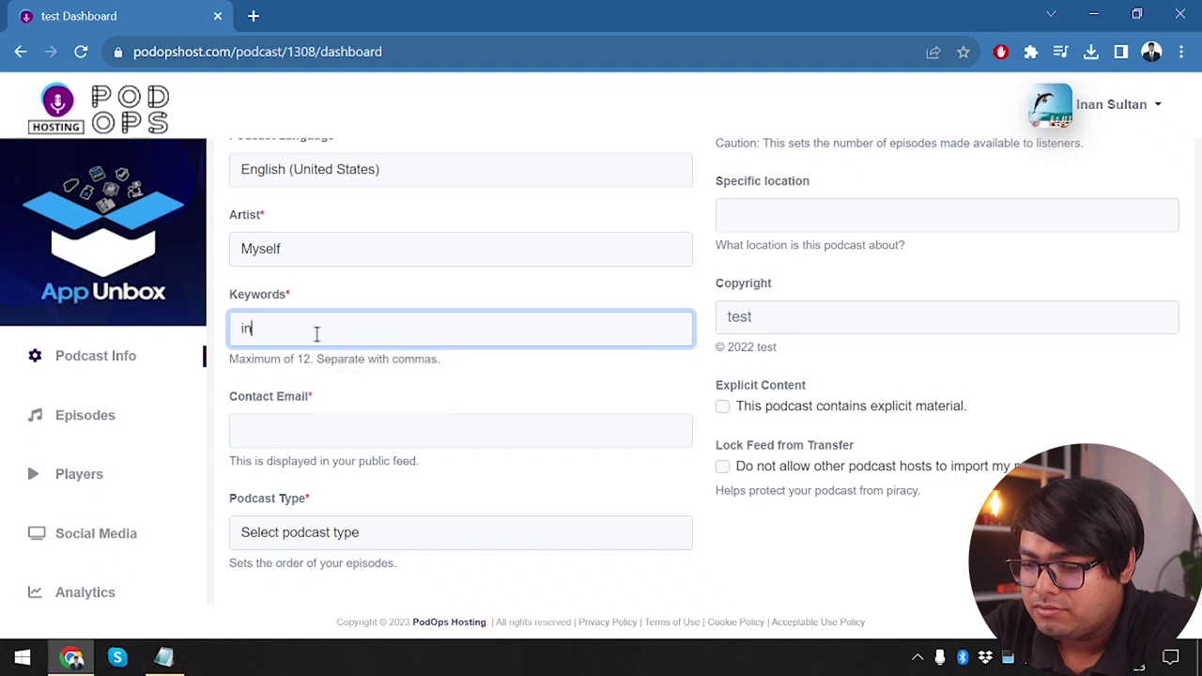
{"action": "type", "text": "usiness"}
{"action": "key", "text": "Tab"}
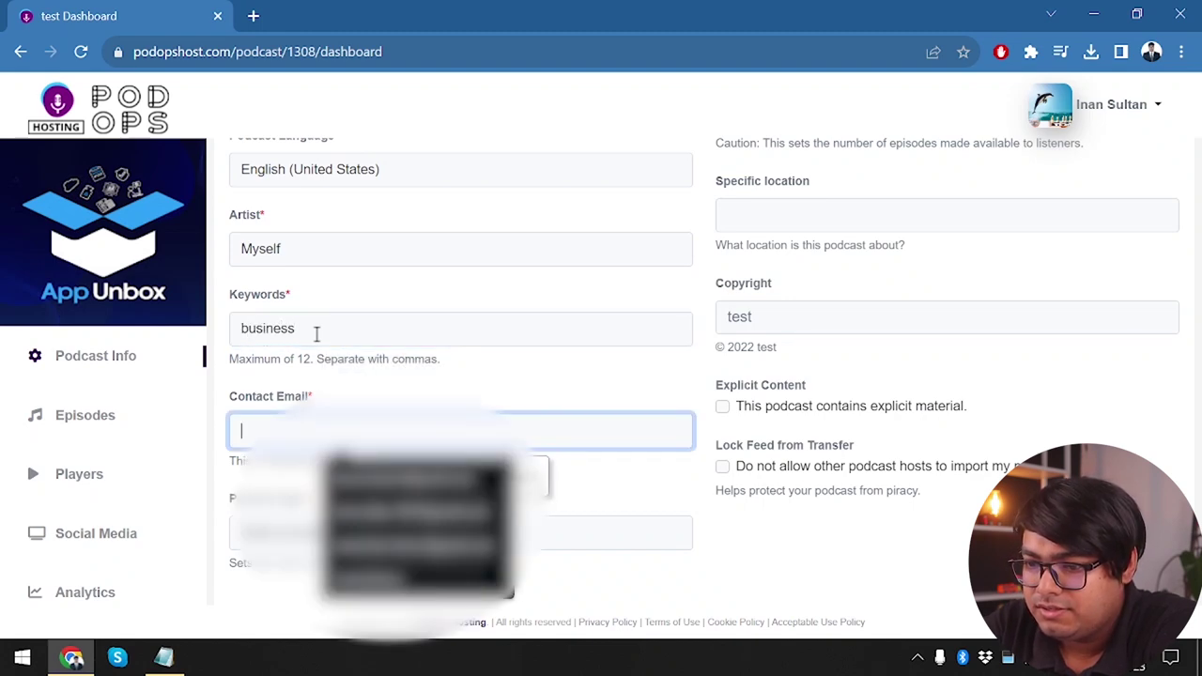
{"action": "left_click", "coordinate": [317, 335]}
{"action": "type", "text": "information technology"}
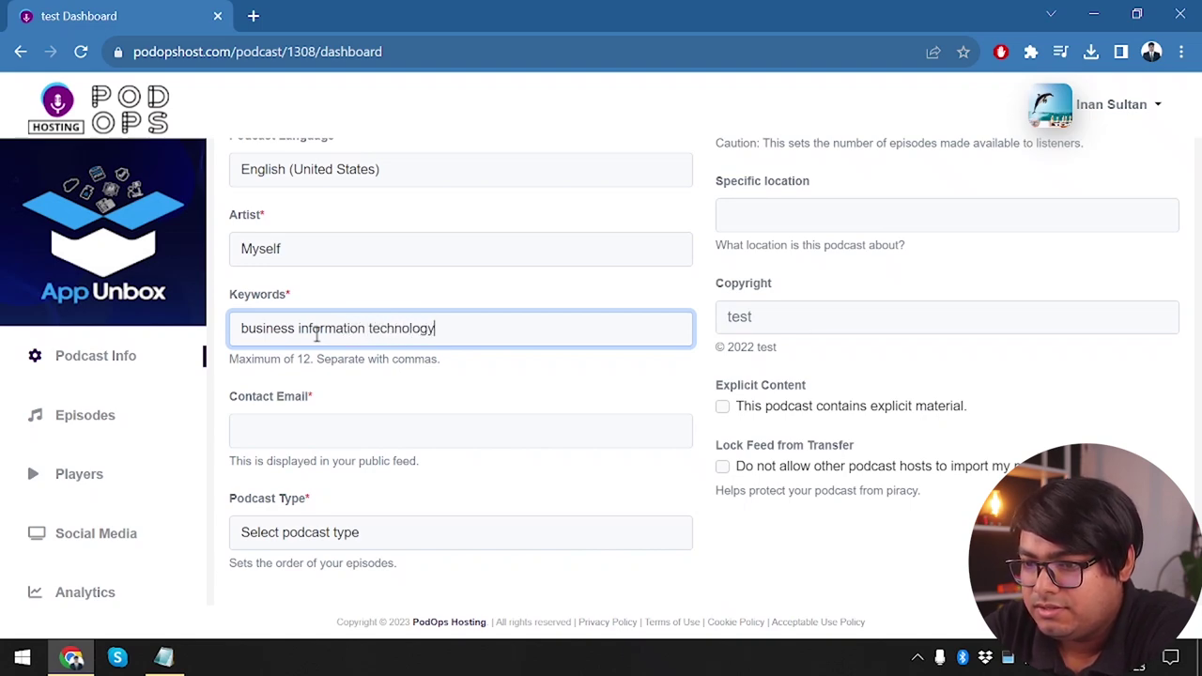
{"action": "left_click", "coordinate": [298, 327]}
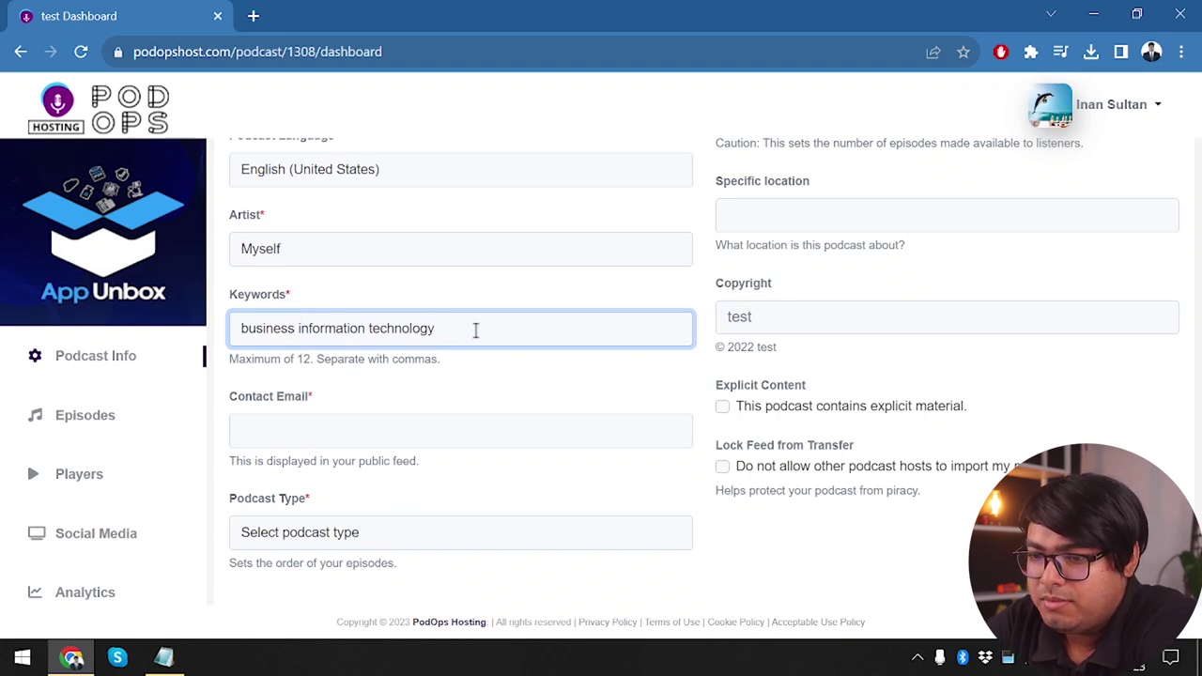
{"action": "type", "text": ","}
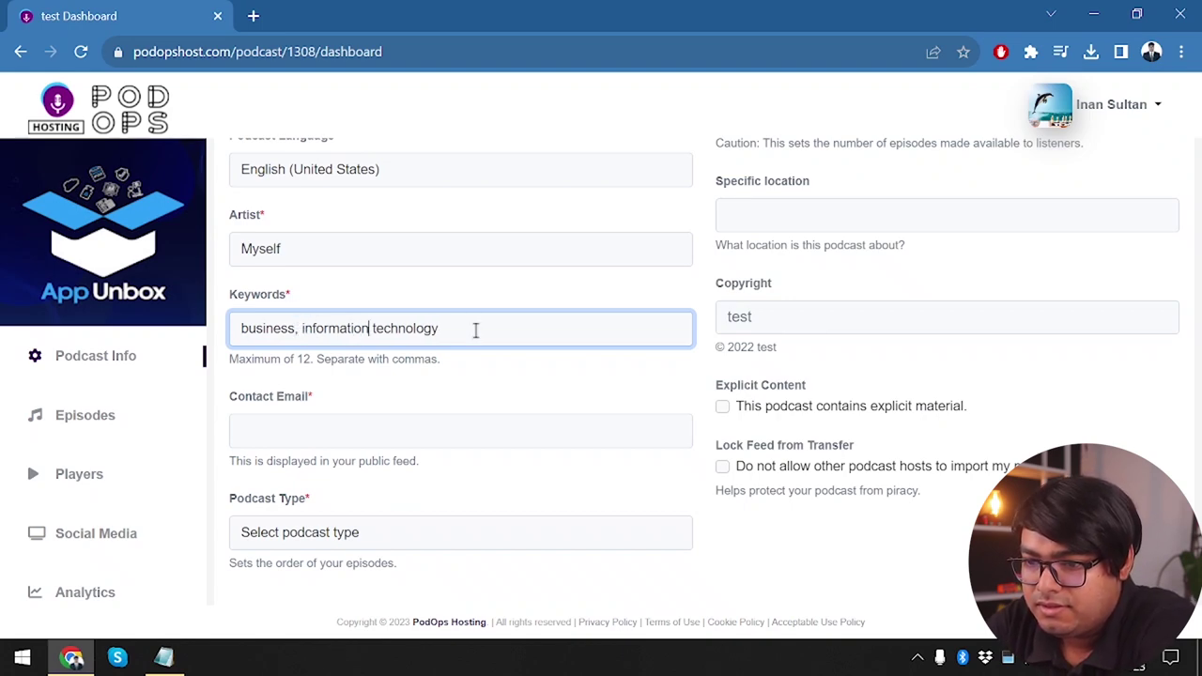
{"action": "type", "text": ","}
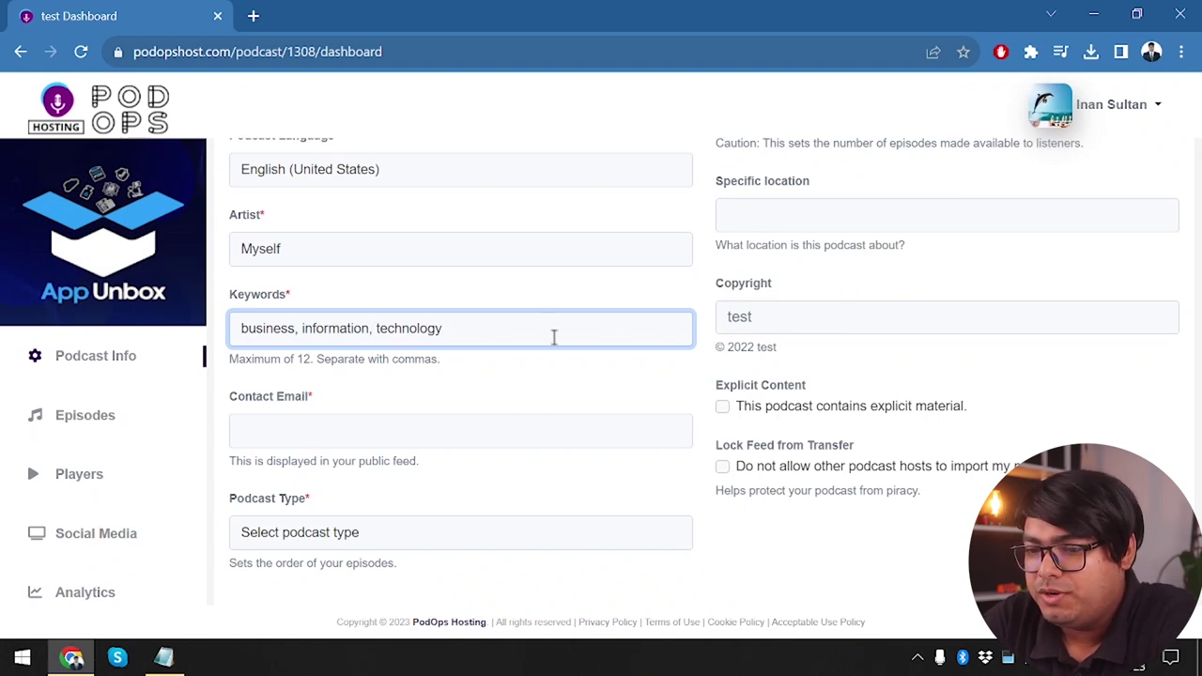
Fill in the contact email from the saved autofill suggestion
{"action": "left_click", "coordinate": [385, 424]}
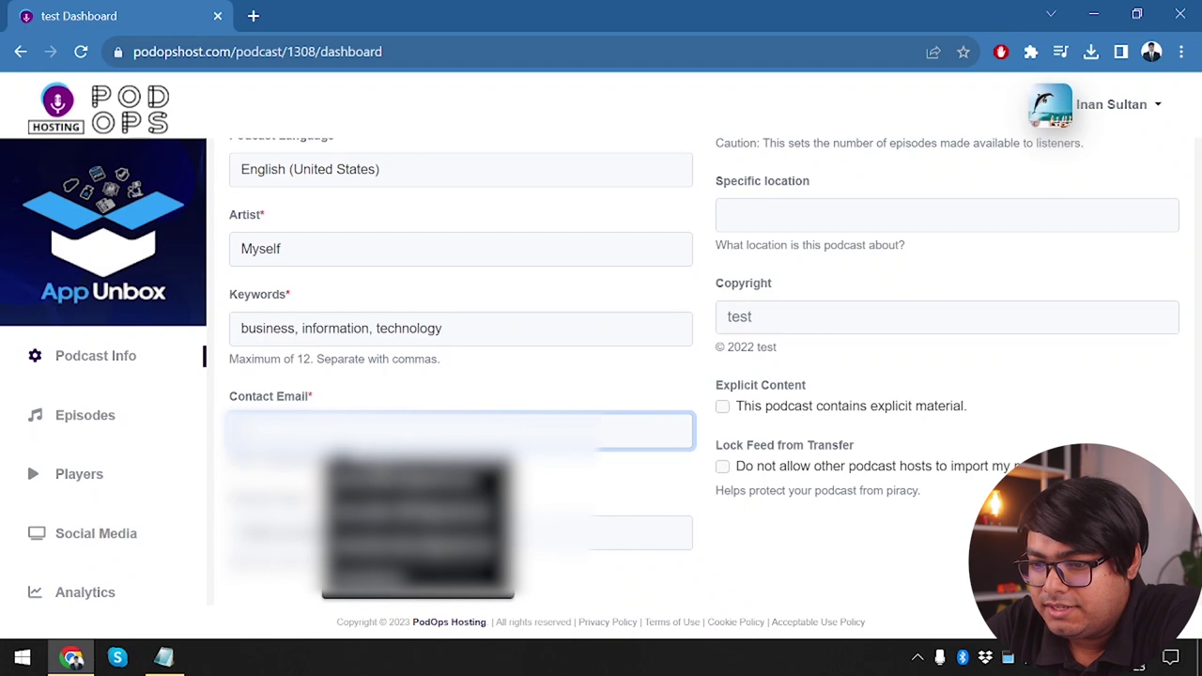
{"action": "left_click", "coordinate": [387, 465]}
{"action": "scroll", "coordinate": [387, 465], "scroll_direction": "down", "scroll_amount": 1}
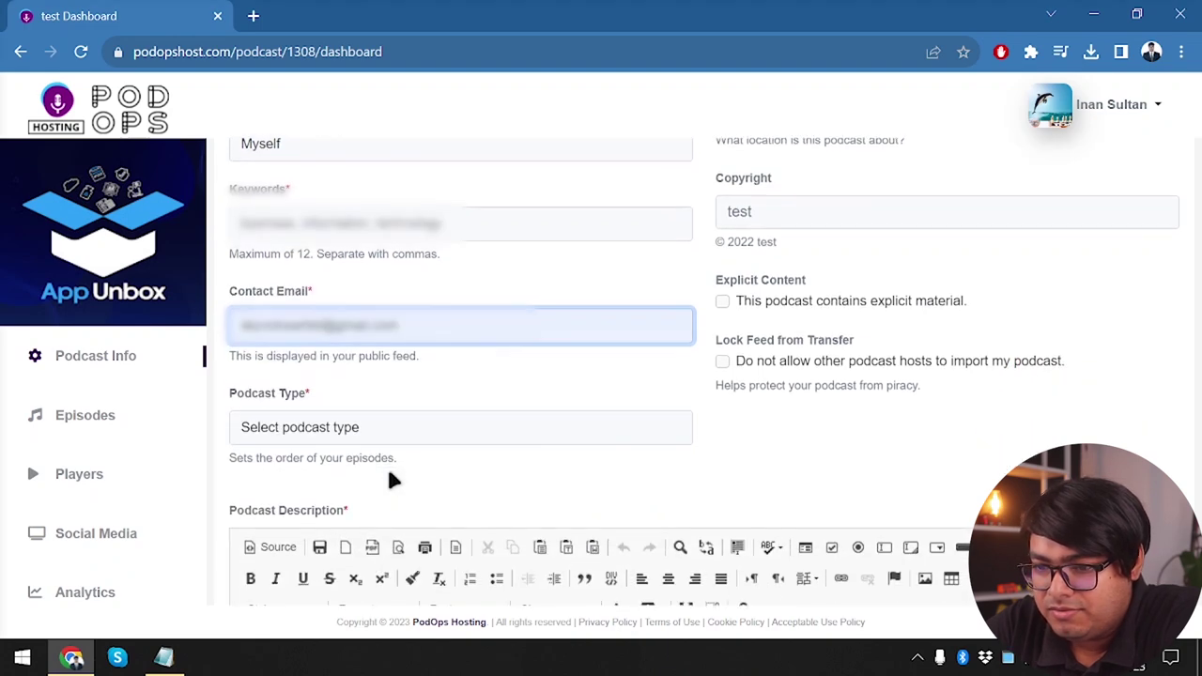
Set the podcast type to Episodic
{"action": "left_click", "coordinate": [341, 425]}
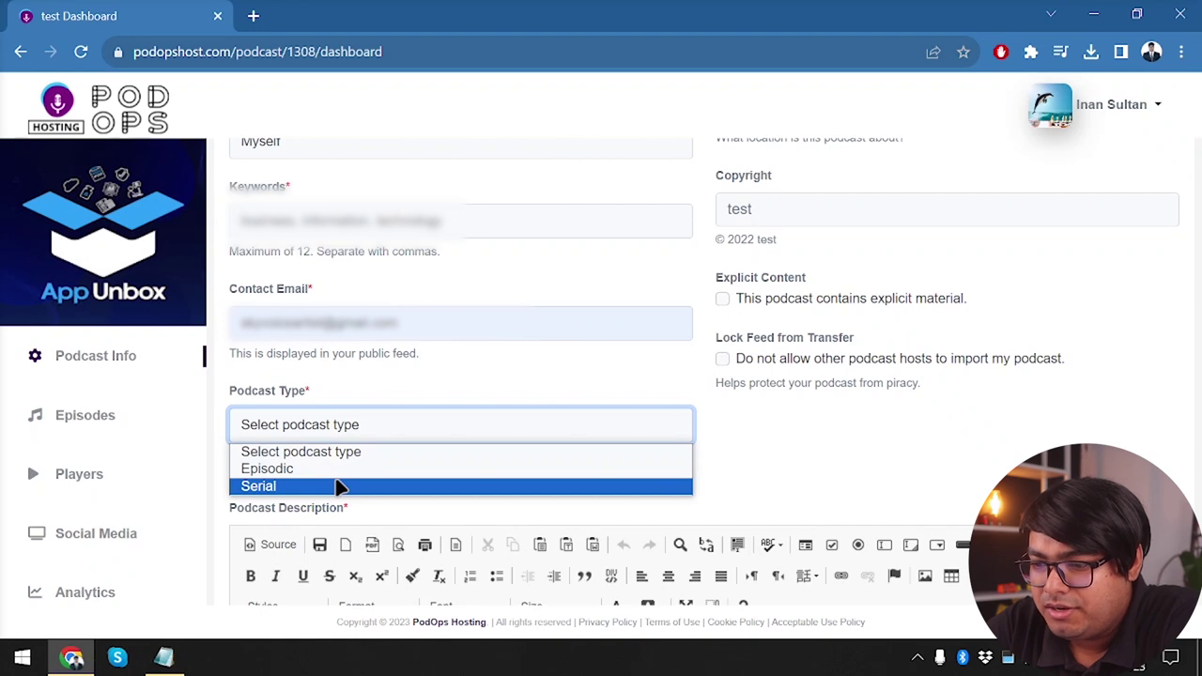
{"action": "left_click", "coordinate": [353, 468]}
{"action": "scroll", "coordinate": [355, 474], "scroll_direction": "down", "scroll_amount": 1}
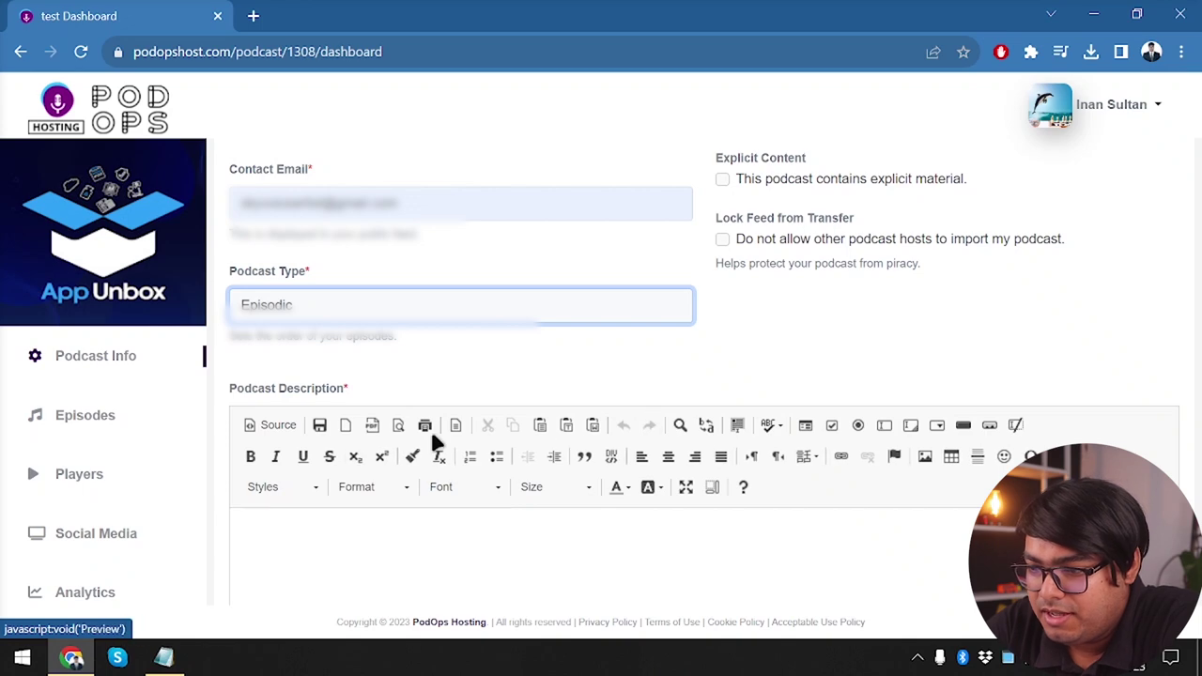
{"action": "scroll", "coordinate": [486, 516], "scroll_direction": "down", "scroll_amount": 1}
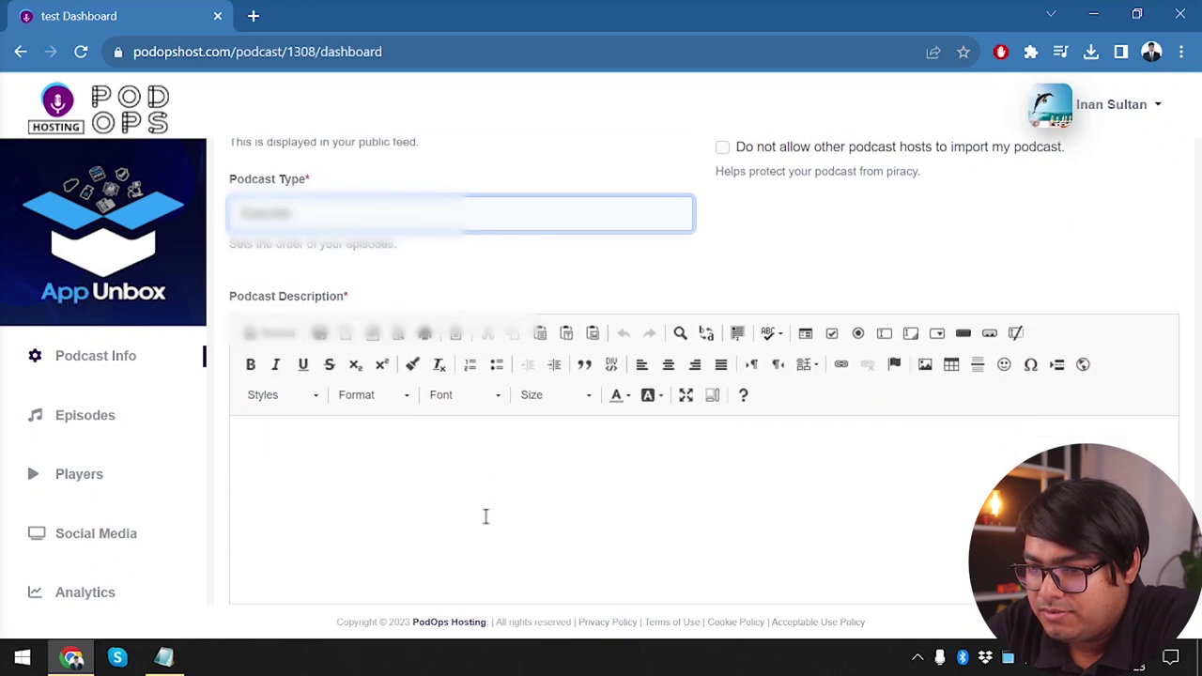
Write the description 'There is no need for description its ok.' and save the podcast info
{"action": "left_click", "coordinate": [488, 498]}
{"action": "scroll", "coordinate": [491, 488], "scroll_direction": "down", "scroll_amount": 2}
{"action": "scroll", "coordinate": [414, 441], "scroll_direction": "up", "scroll_amount": 2}
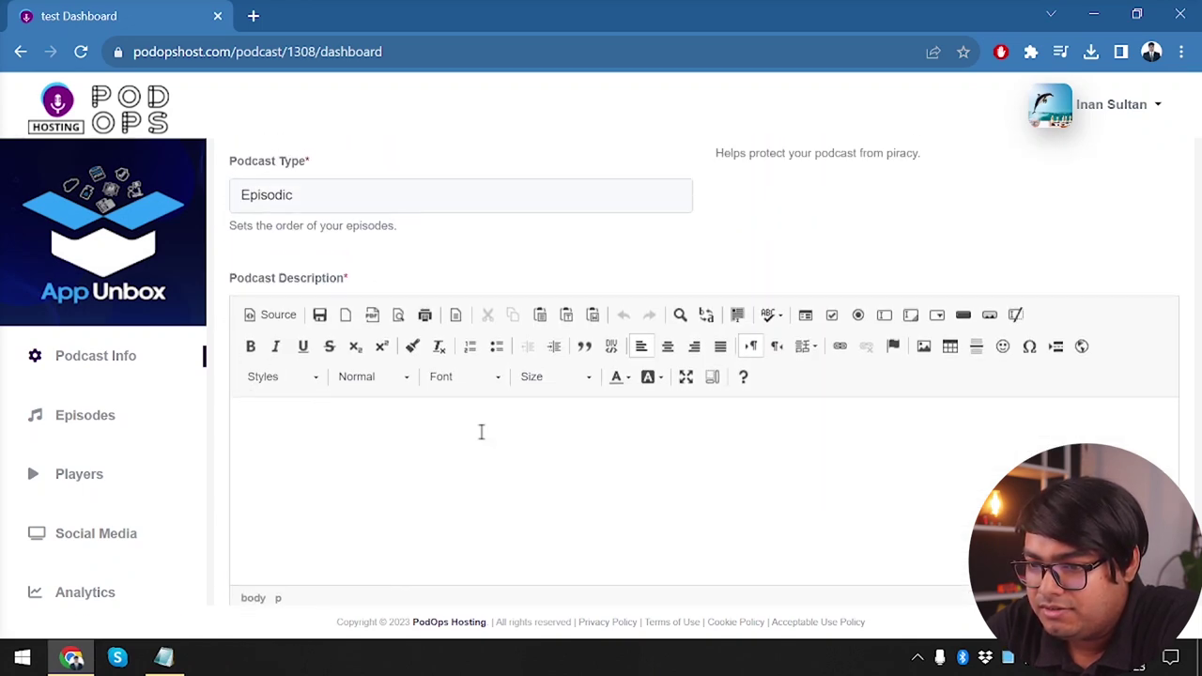
{"action": "scroll", "coordinate": [480, 432], "scroll_direction": "down", "scroll_amount": 2}
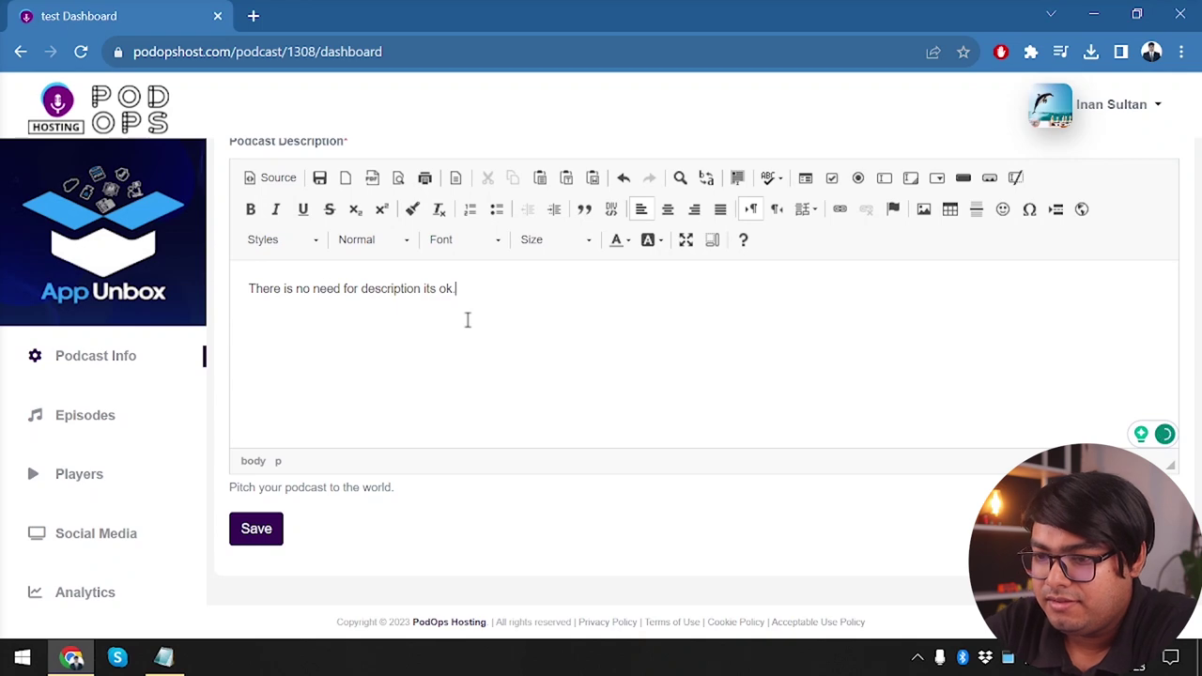
{"action": "left_click", "coordinate": [251, 529]}
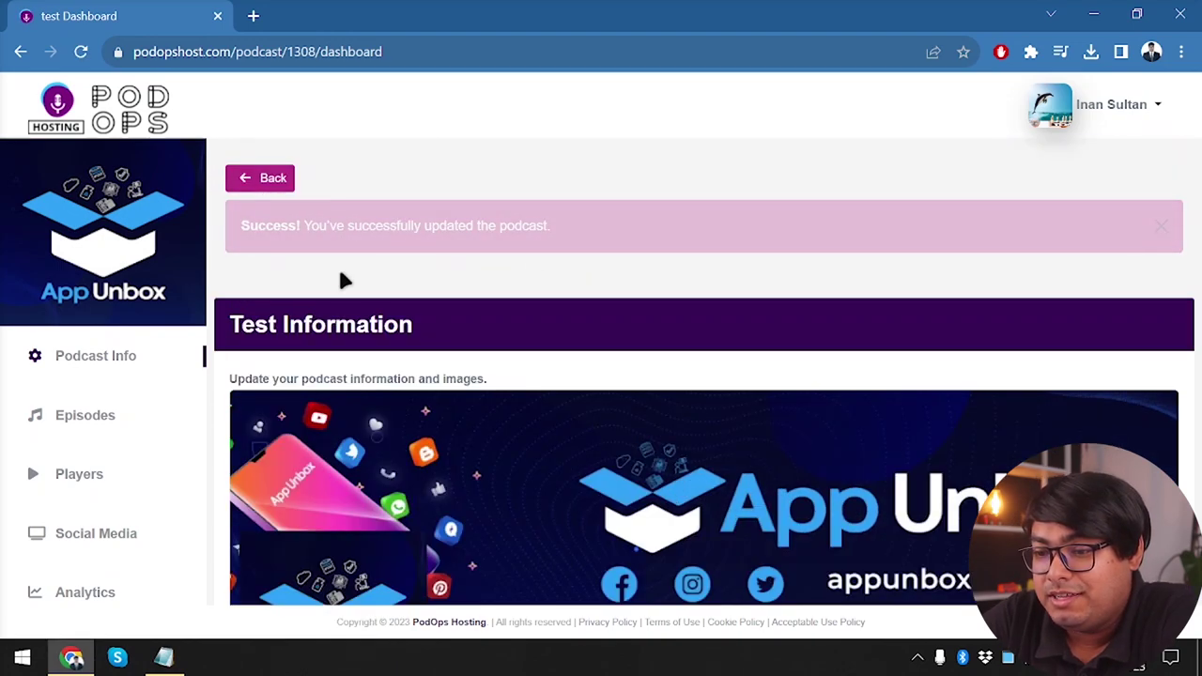
Go back to My Podcasts, manage the test podcast, and start a new episode upload
{"action": "scroll", "coordinate": [259, 188], "scroll_direction": "down", "scroll_amount": 4}
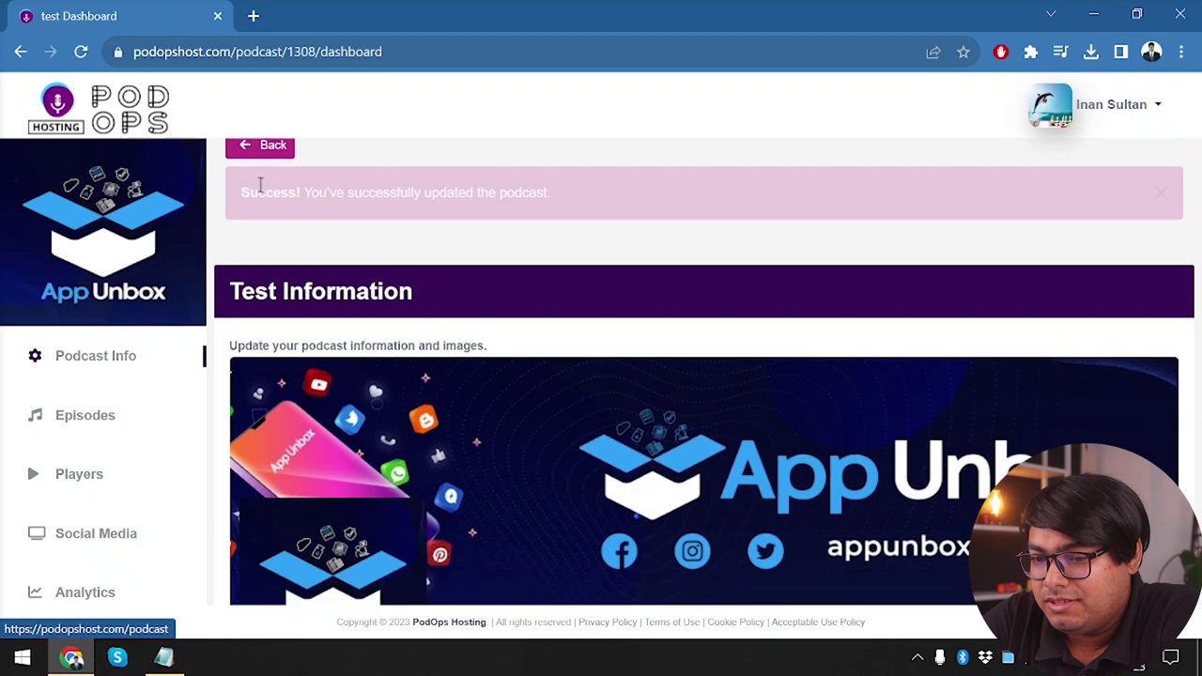
{"action": "scroll", "coordinate": [263, 191], "scroll_direction": "up", "scroll_amount": 4}
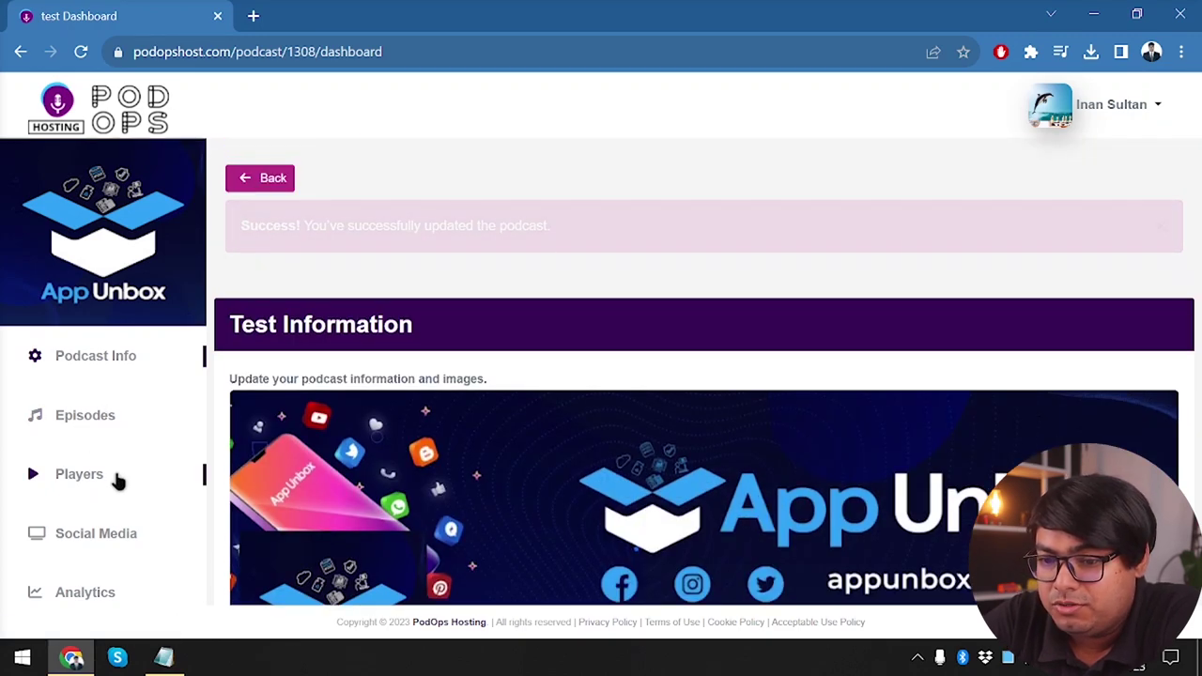
{"action": "left_click", "coordinate": [235, 180]}
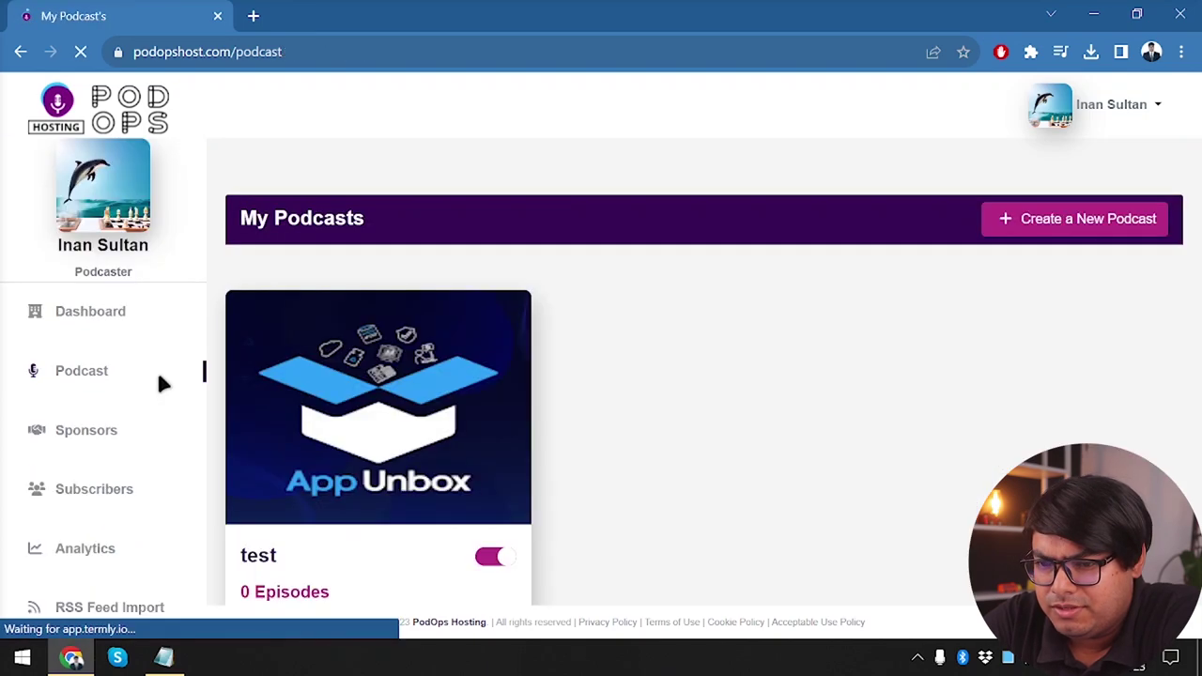
{"action": "scroll", "coordinate": [250, 518], "scroll_direction": "down", "scroll_amount": 3}
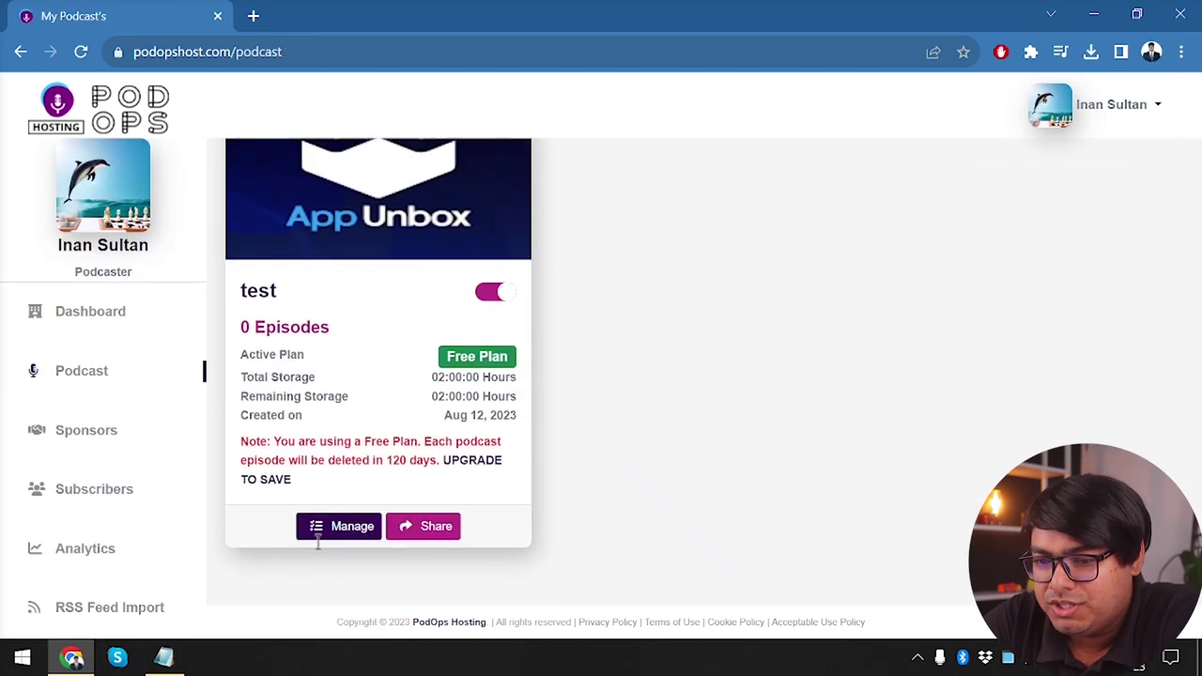
{"action": "left_click", "coordinate": [336, 525]}
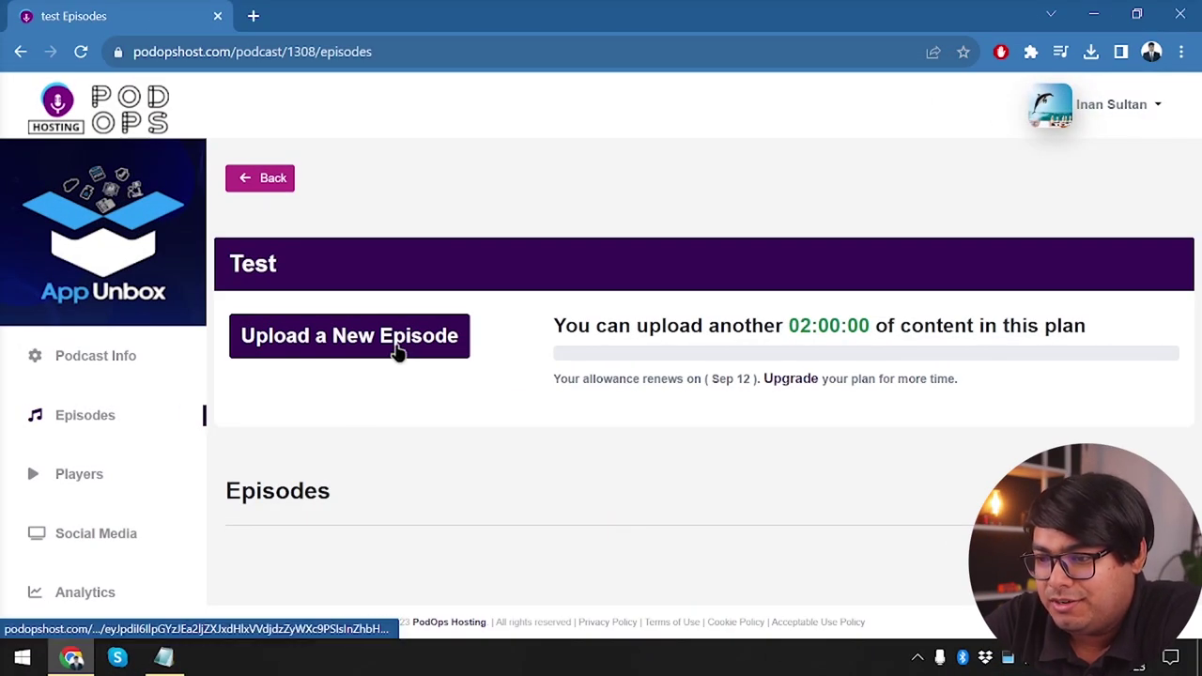
{"action": "left_click", "coordinate": [349, 338]}
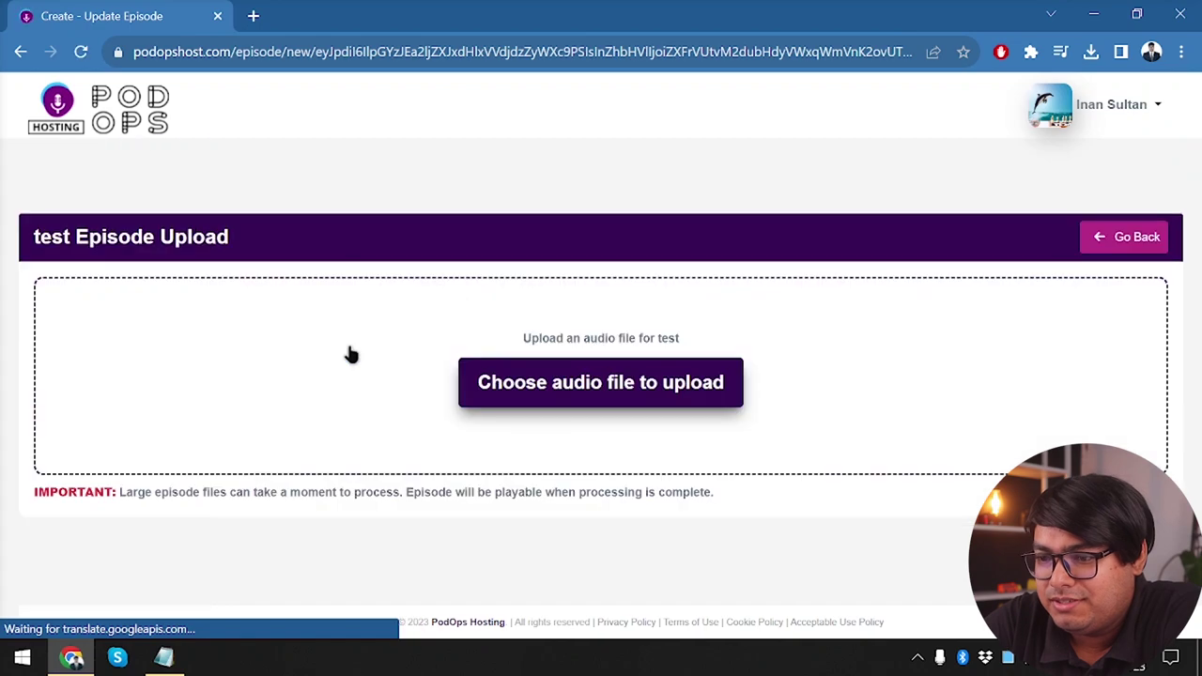
Rename test.mp3 to test old.mp3 in the file picker
{"action": "left_click", "coordinate": [613, 374]}
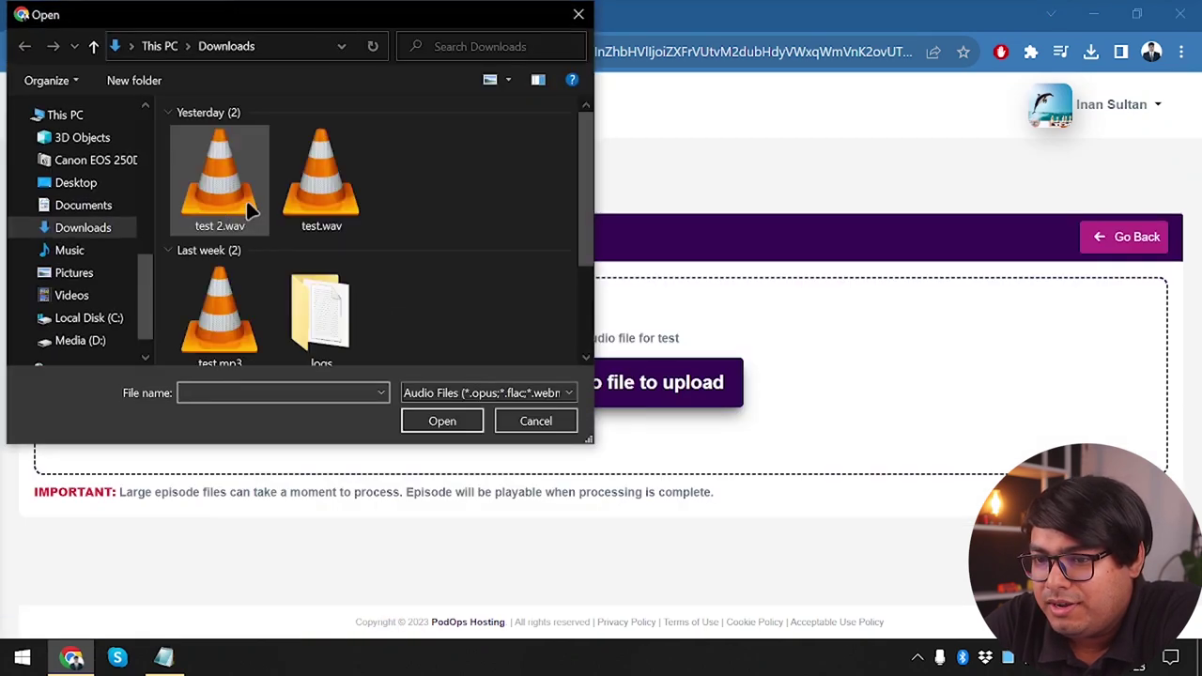
{"action": "scroll", "coordinate": [221, 282], "scroll_direction": "down", "scroll_amount": 1}
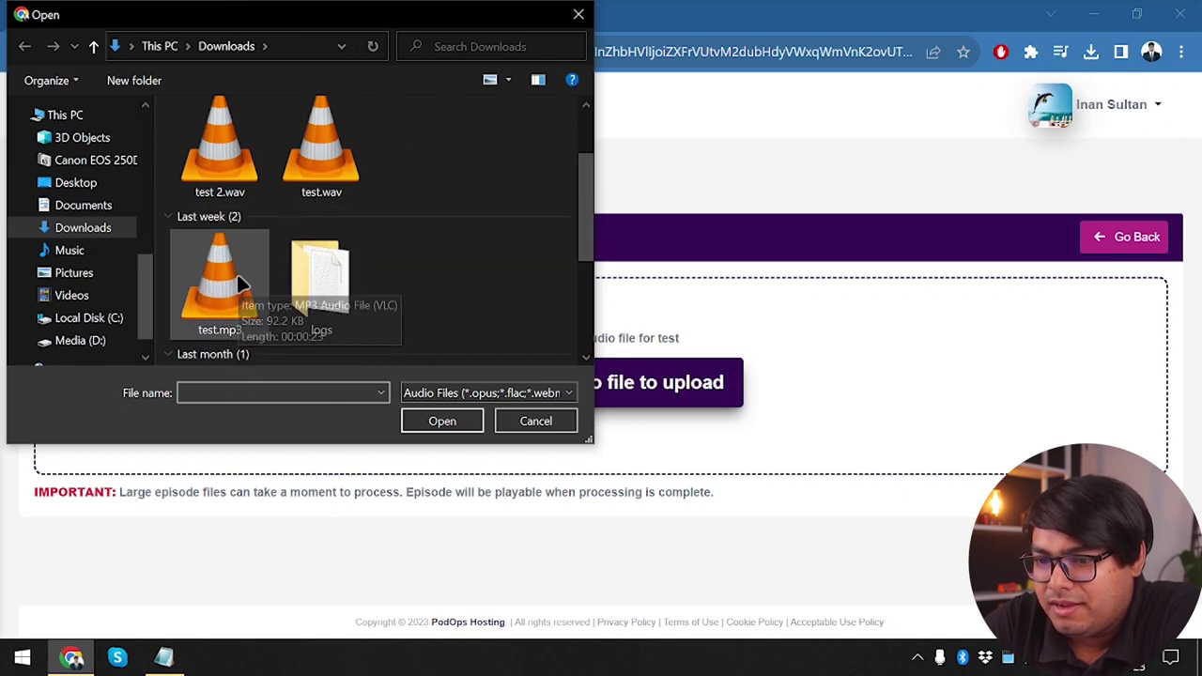
{"action": "left_click", "coordinate": [329, 156]}
{"action": "left_click", "coordinate": [232, 292]}
{"action": "left_click", "coordinate": [232, 292]}
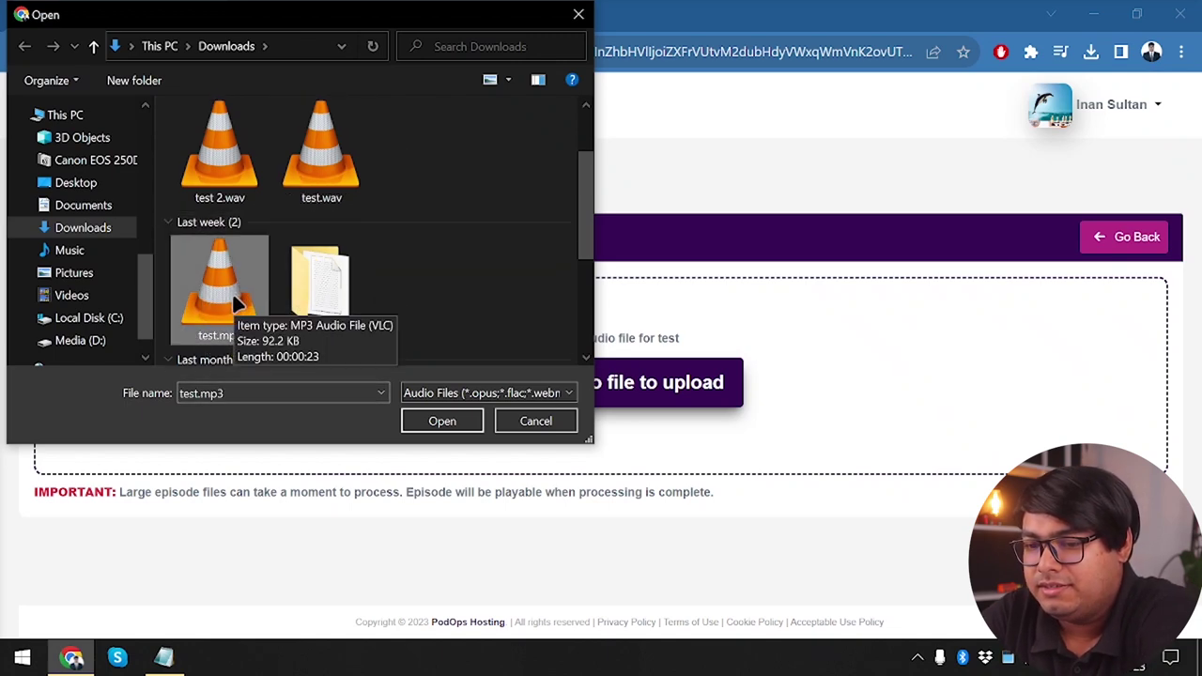
{"action": "key", "text": "Right"}
{"action": "key", "text": "Right"}
{"action": "key", "text": "Right"}
{"action": "key", "text": "Right"}
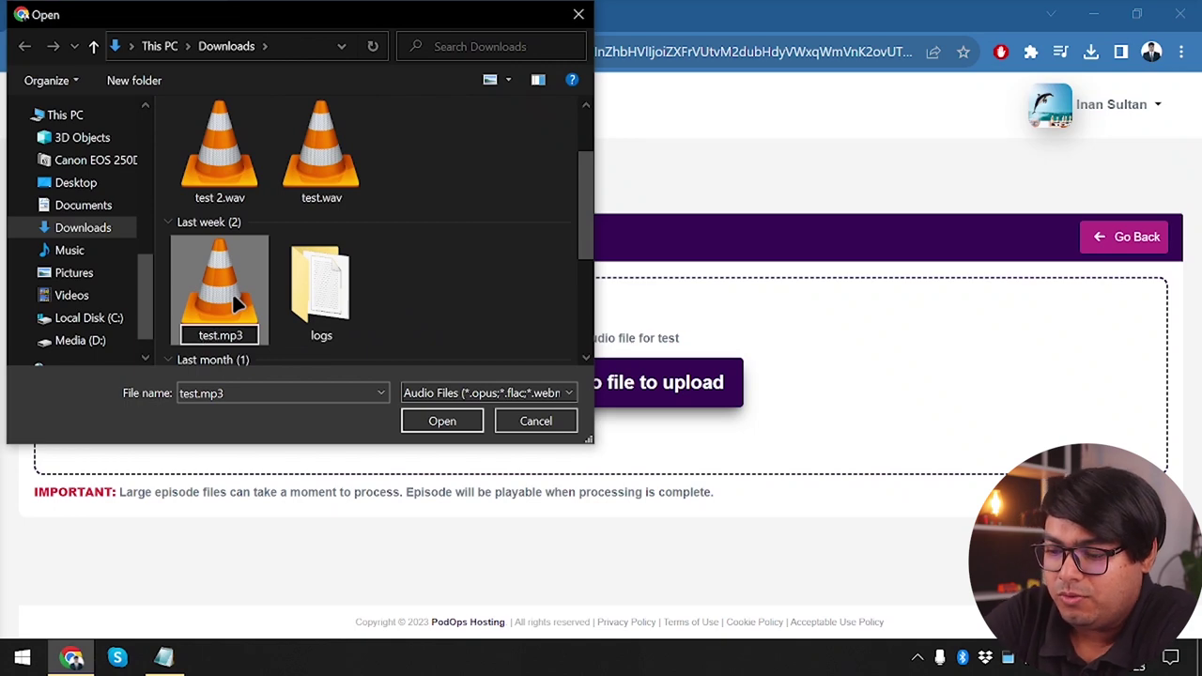
{"action": "type", "text": "old"}
{"action": "key", "text": "Return"}
Play test old.mp3 in a new browser tab, then return to the upload page
{"action": "left_click_drag", "start_coordinate": [219, 295], "coordinate": [723, 383]}
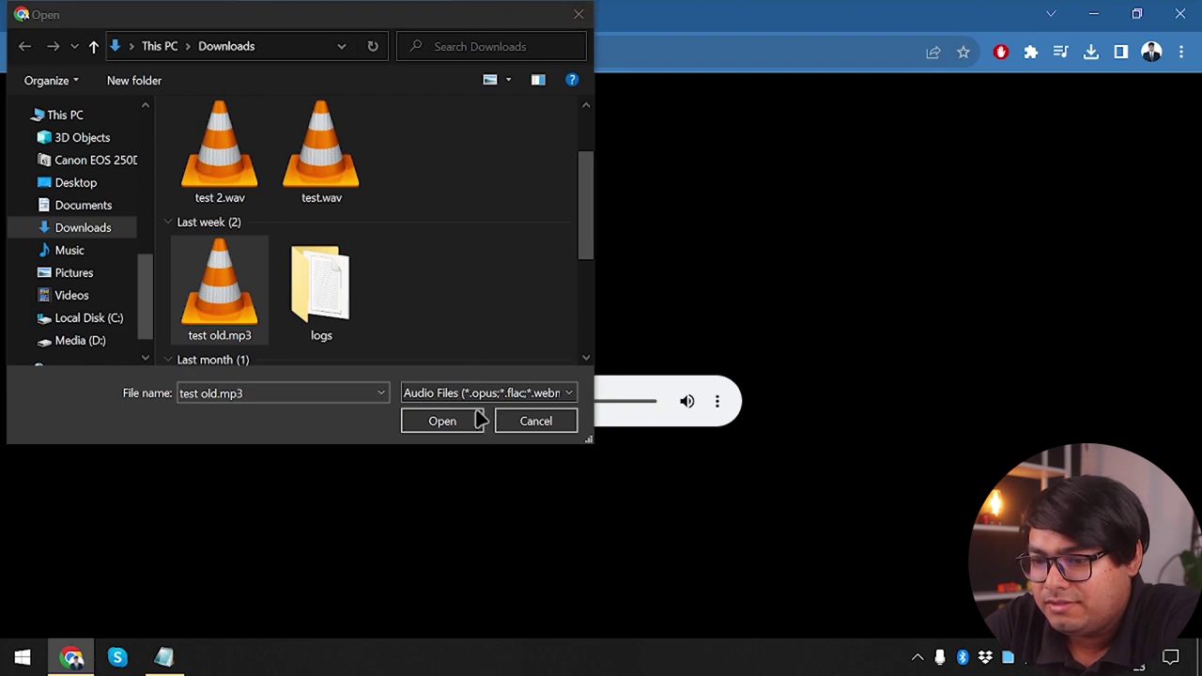
{"action": "left_click", "coordinate": [549, 422]}
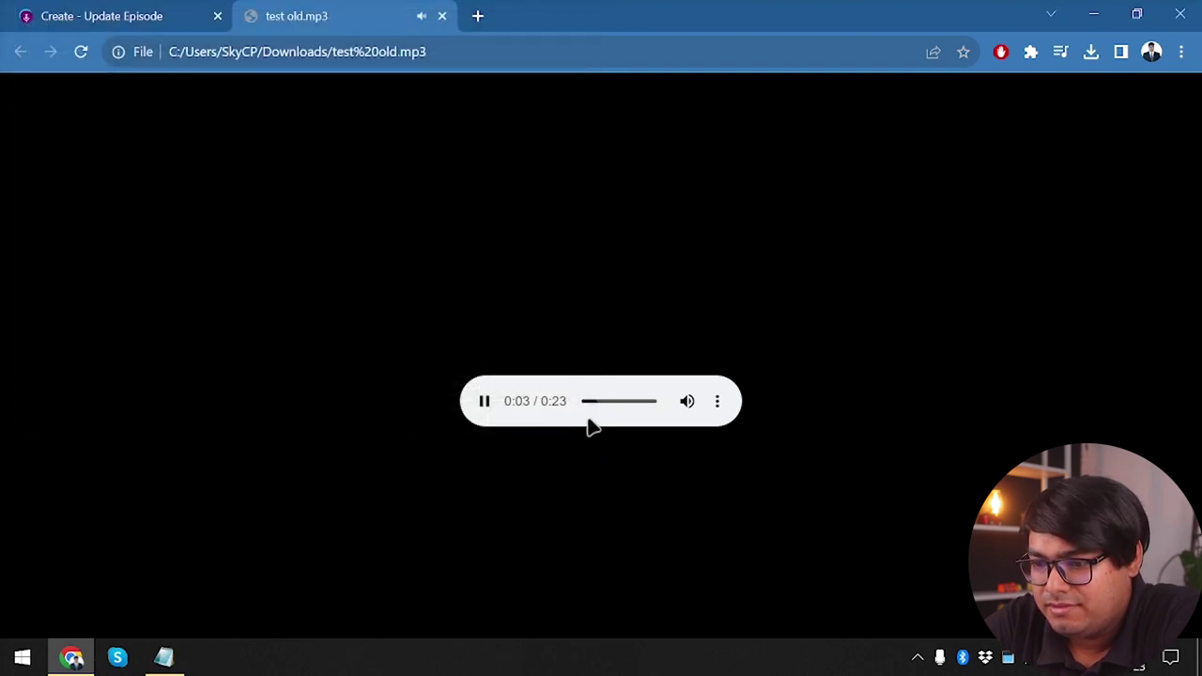
{"action": "left_click", "coordinate": [718, 406]}
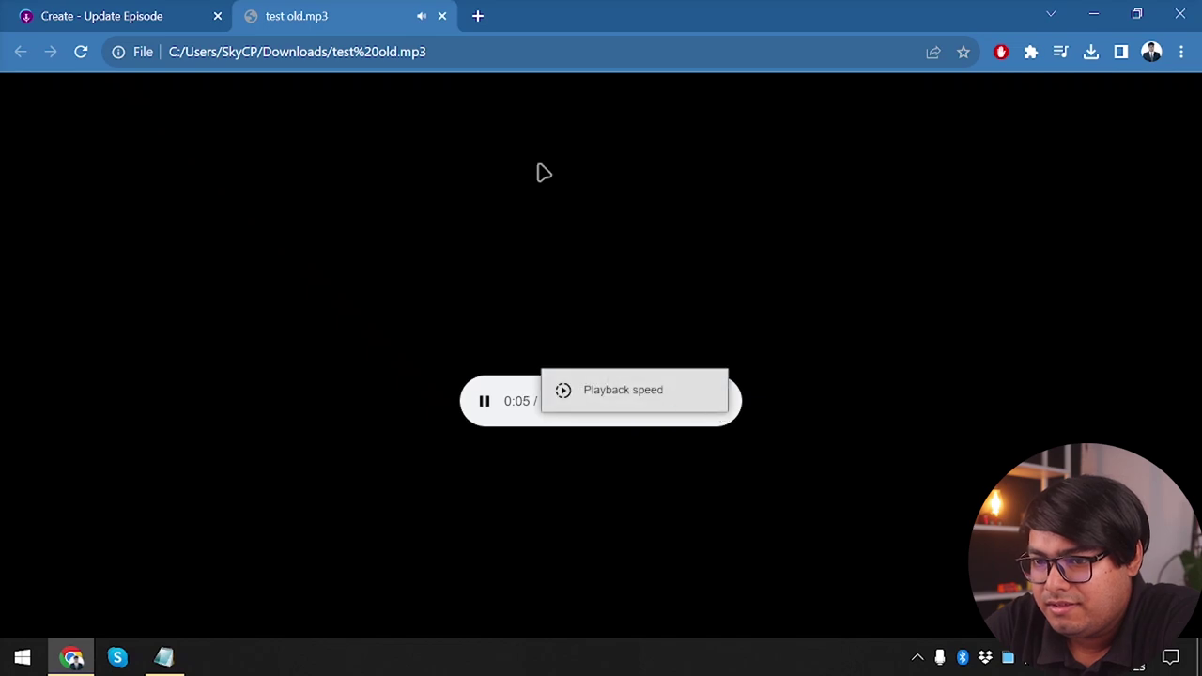
{"action": "left_click", "coordinate": [128, 9]}
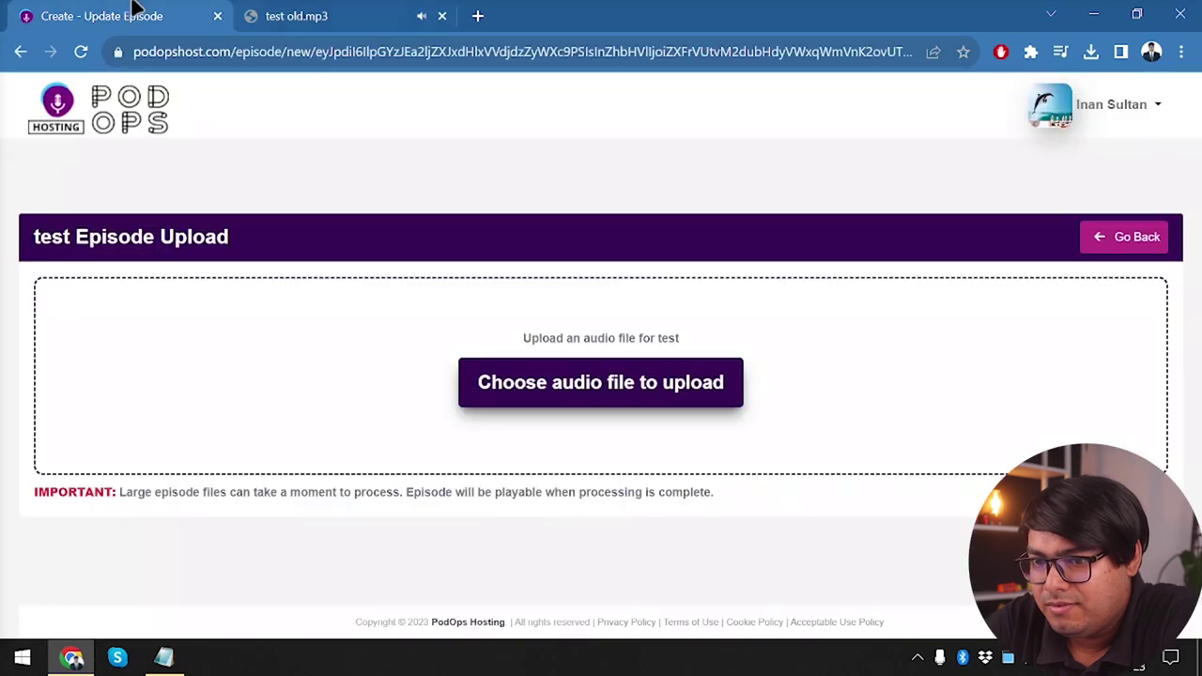
Close the audio tab, upload test old.mp3 as the episode audio, and play it
{"action": "left_click", "coordinate": [441, 16]}
{"action": "left_click", "coordinate": [476, 321]}
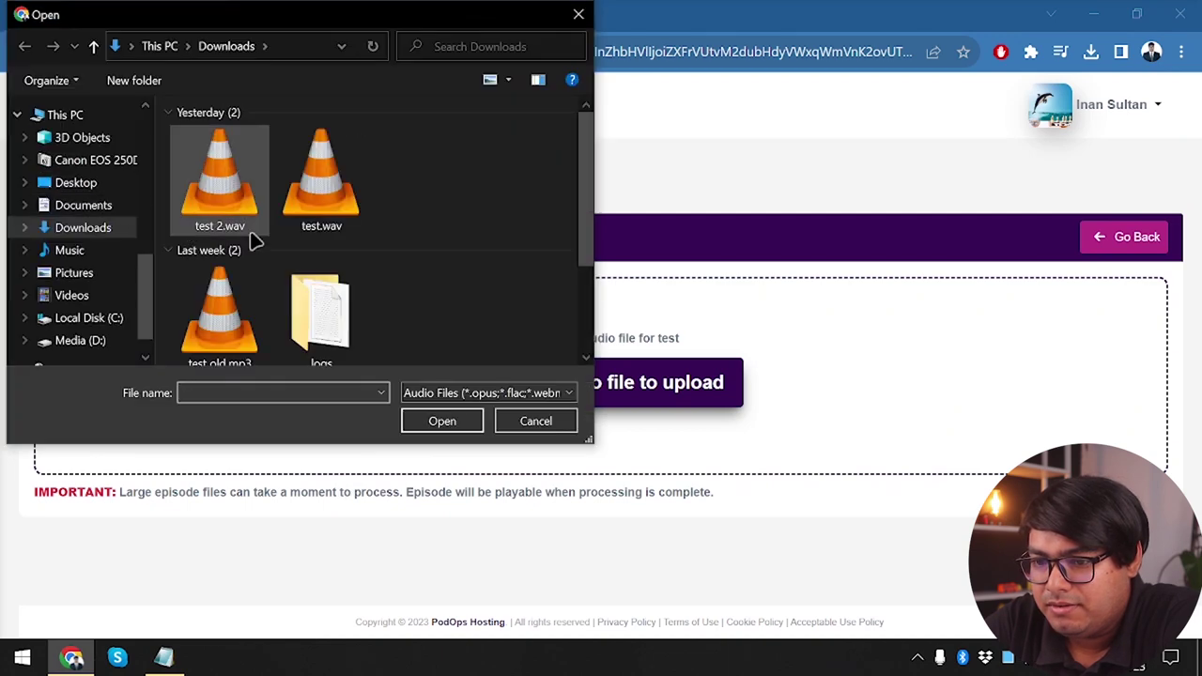
{"action": "double_click", "coordinate": [210, 316]}
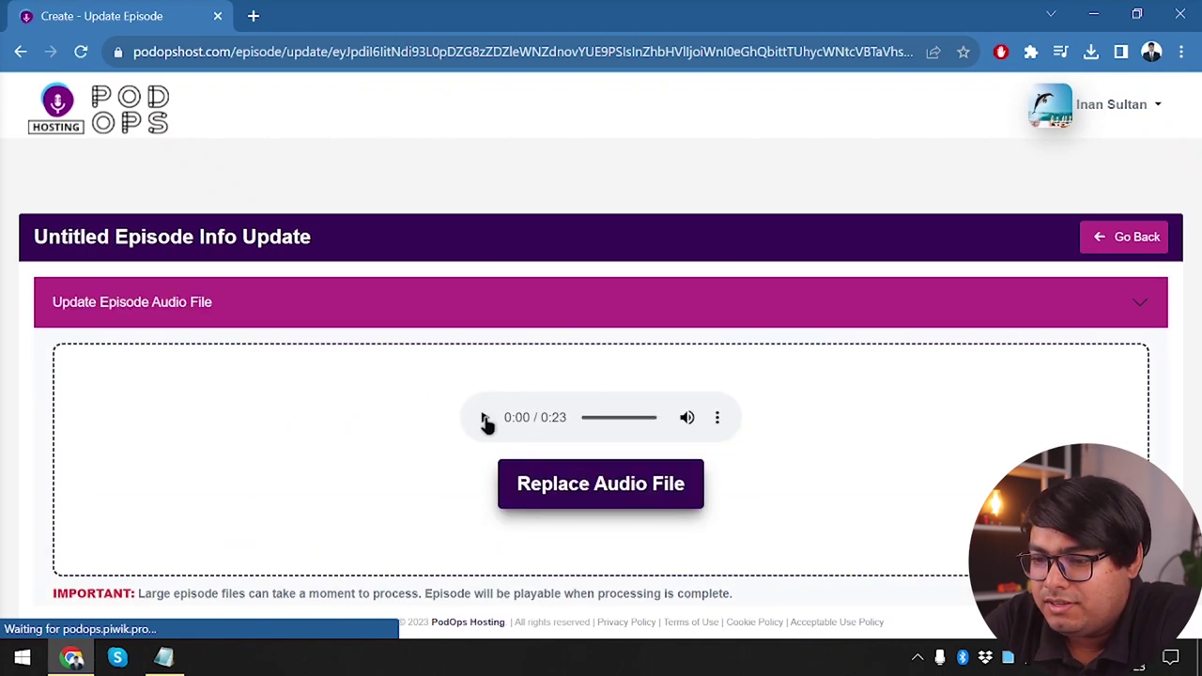
{"action": "left_click", "coordinate": [484, 417]}
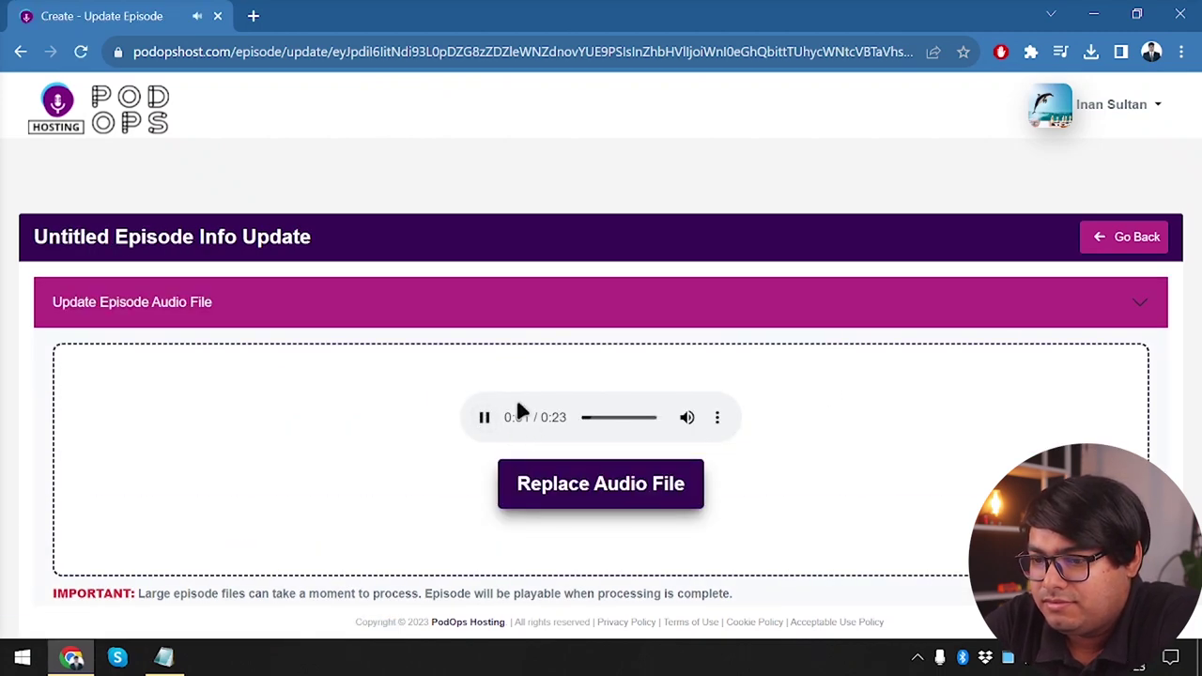
Pause the audio and title the episode 'Episode 1' with number 1 and season 1
{"action": "left_click", "coordinate": [484, 417]}
{"action": "scroll", "coordinate": [639, 432], "scroll_direction": "down", "scroll_amount": 2}
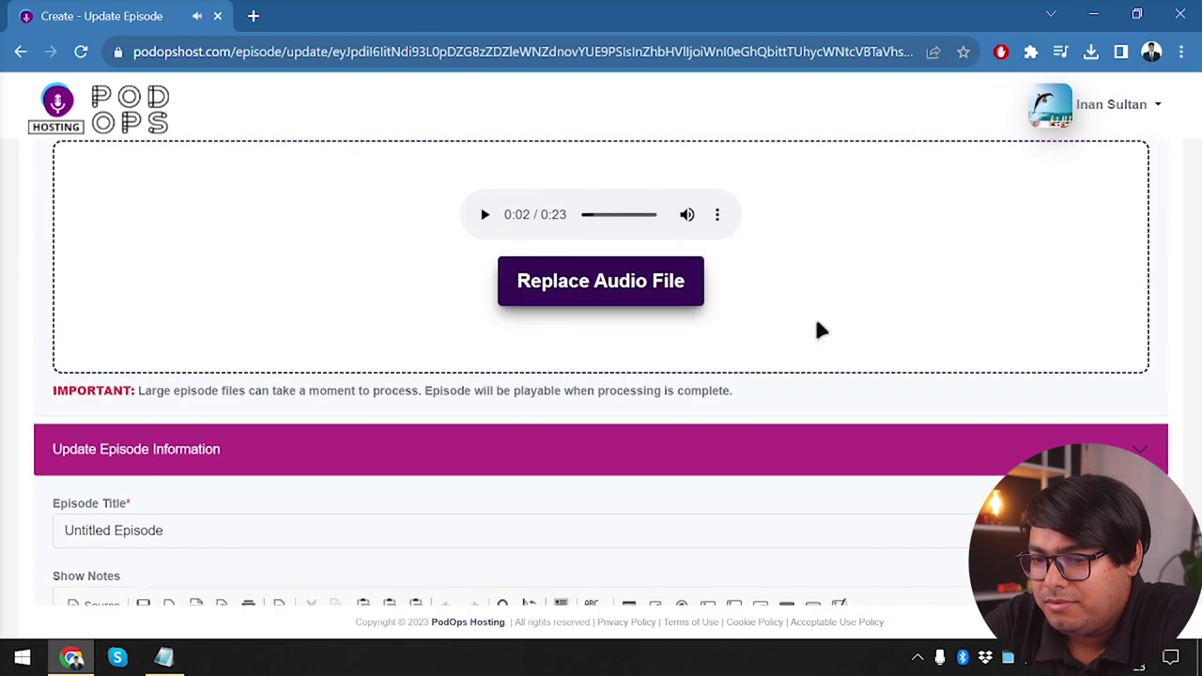
{"action": "scroll", "coordinate": [642, 445], "scroll_direction": "down", "scroll_amount": 1}
{"action": "left_click", "coordinate": [380, 401]}
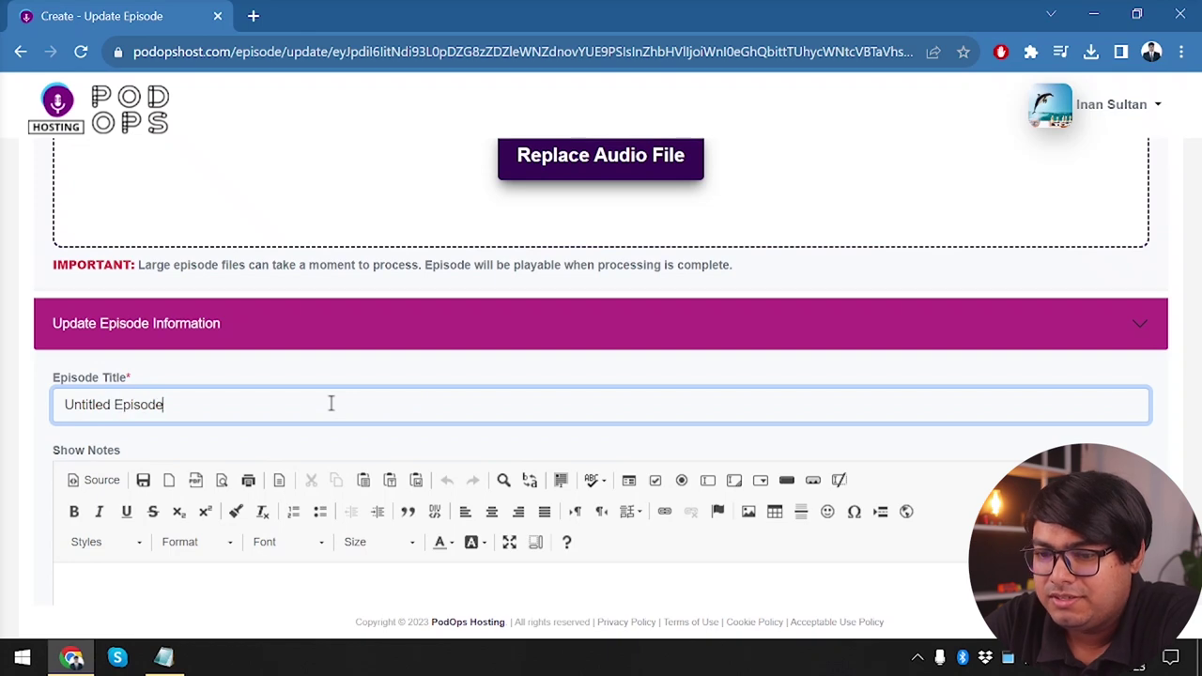
{"action": "key", "text": "ctrl+a"}
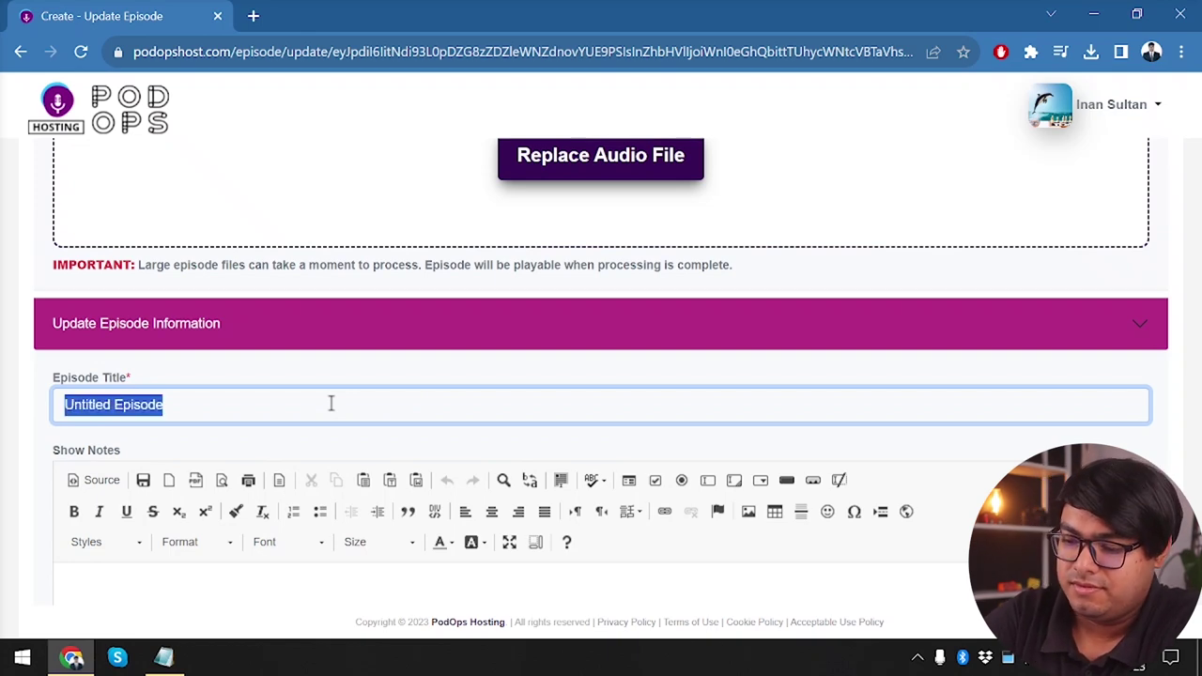
{"action": "type", "text": "Episode 1"}
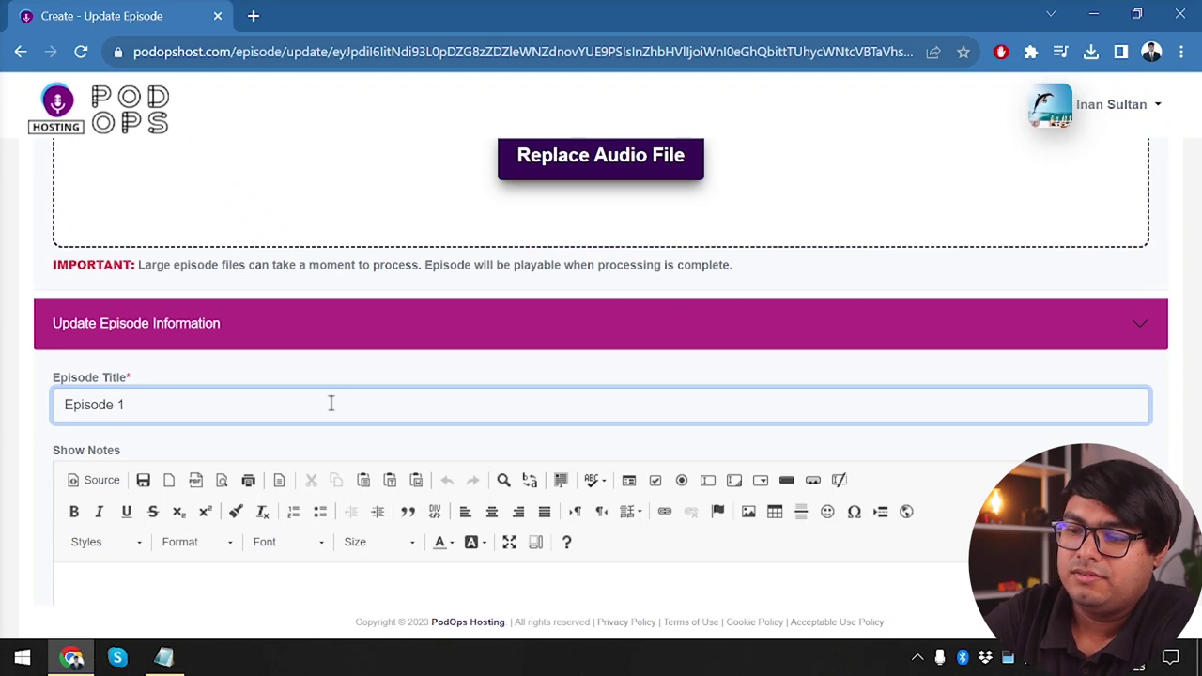
{"action": "scroll", "coordinate": [331, 404], "scroll_direction": "down", "scroll_amount": 3}
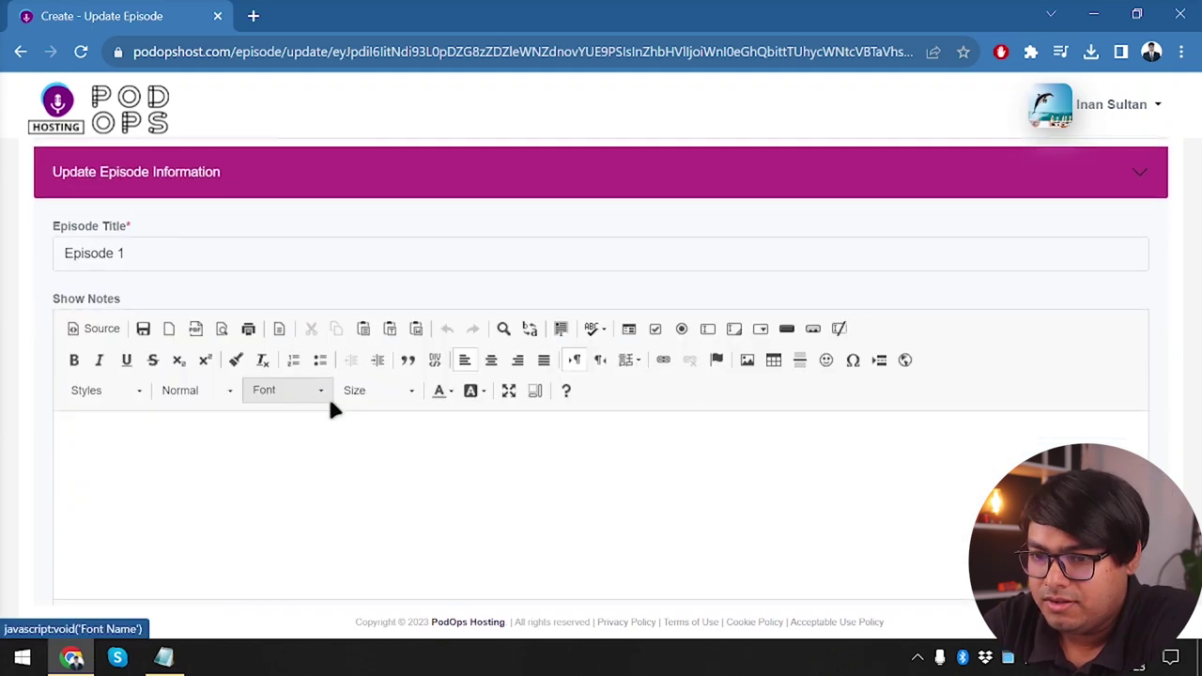
{"action": "left_click", "coordinate": [238, 522]}
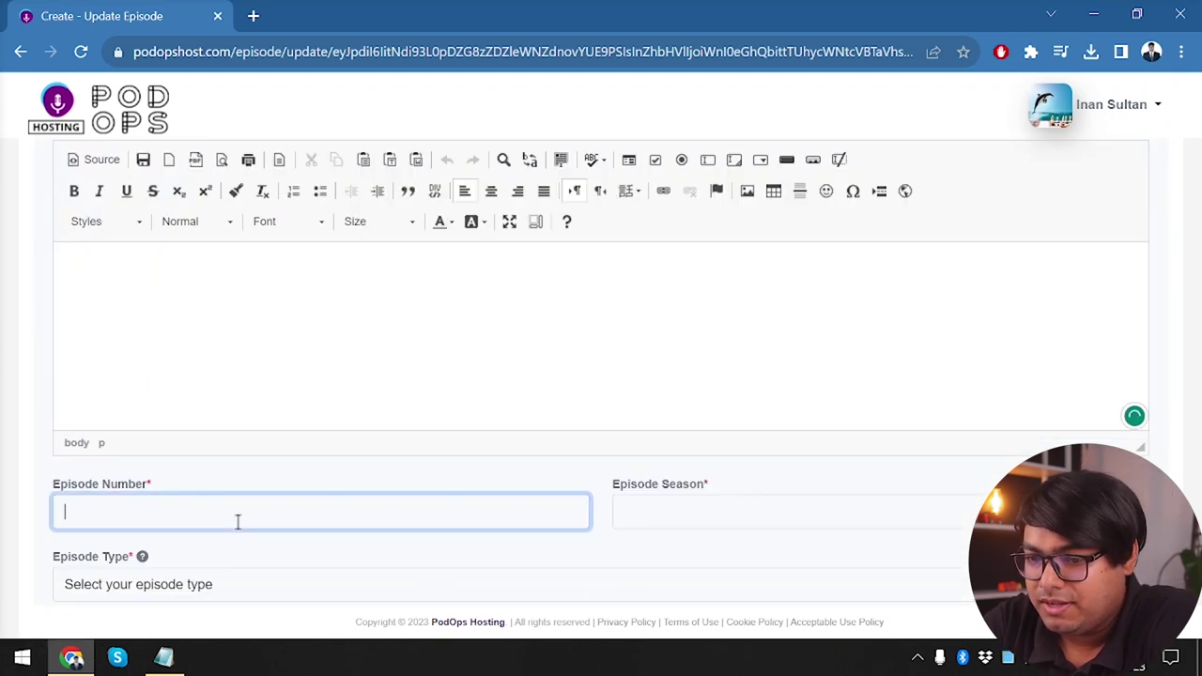
{"action": "type", "text": "1"}
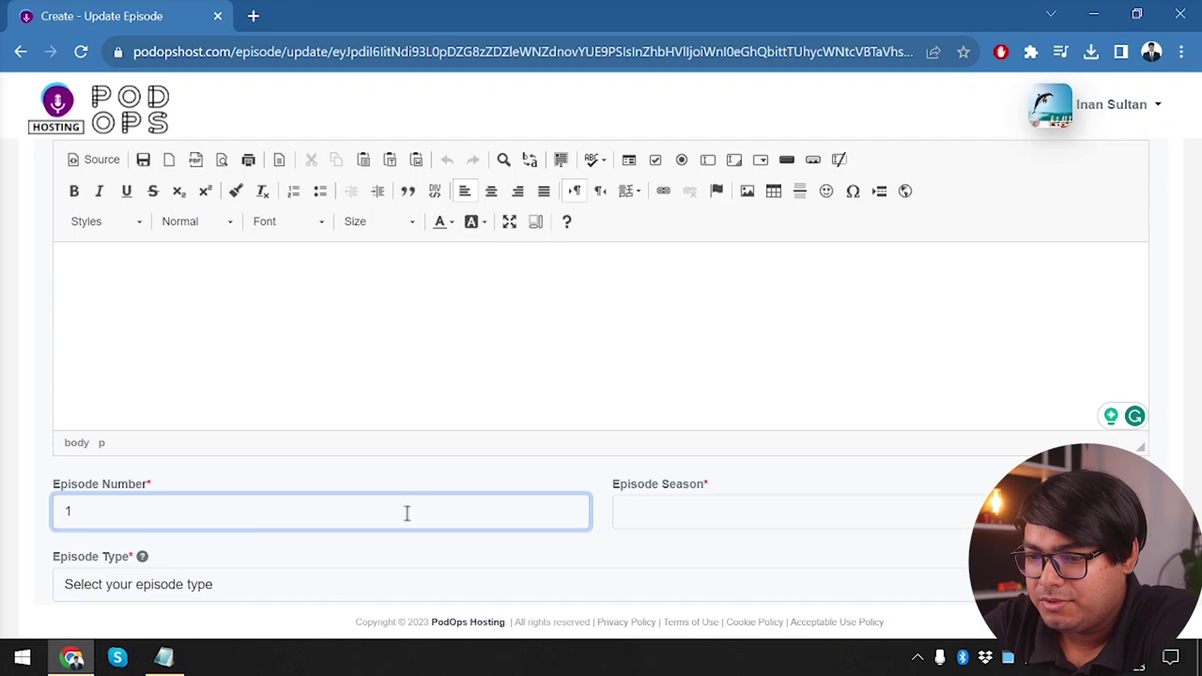
{"action": "left_click", "coordinate": [682, 499]}
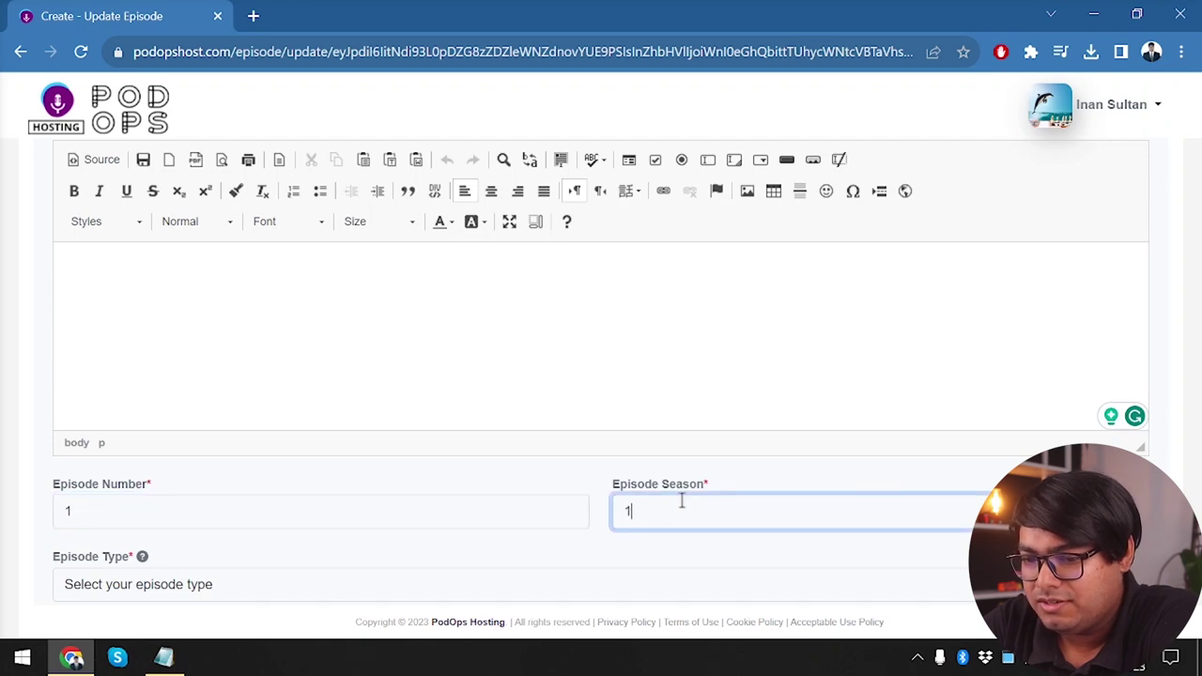
Set episode type Full, guest Myself, publish immediately, and save the episode
{"action": "scroll", "coordinate": [301, 474], "scroll_direction": "down", "scroll_amount": 2}
{"action": "scroll", "coordinate": [300, 474], "scroll_direction": "down", "scroll_amount": 1}
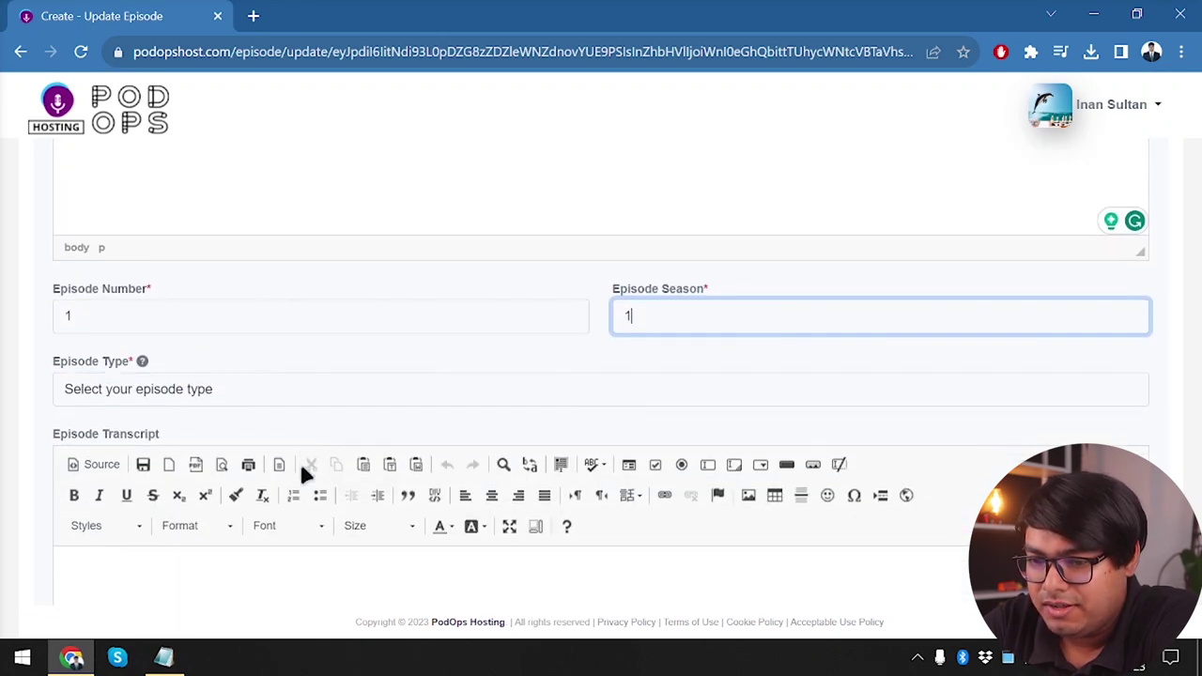
{"action": "left_click", "coordinate": [211, 394]}
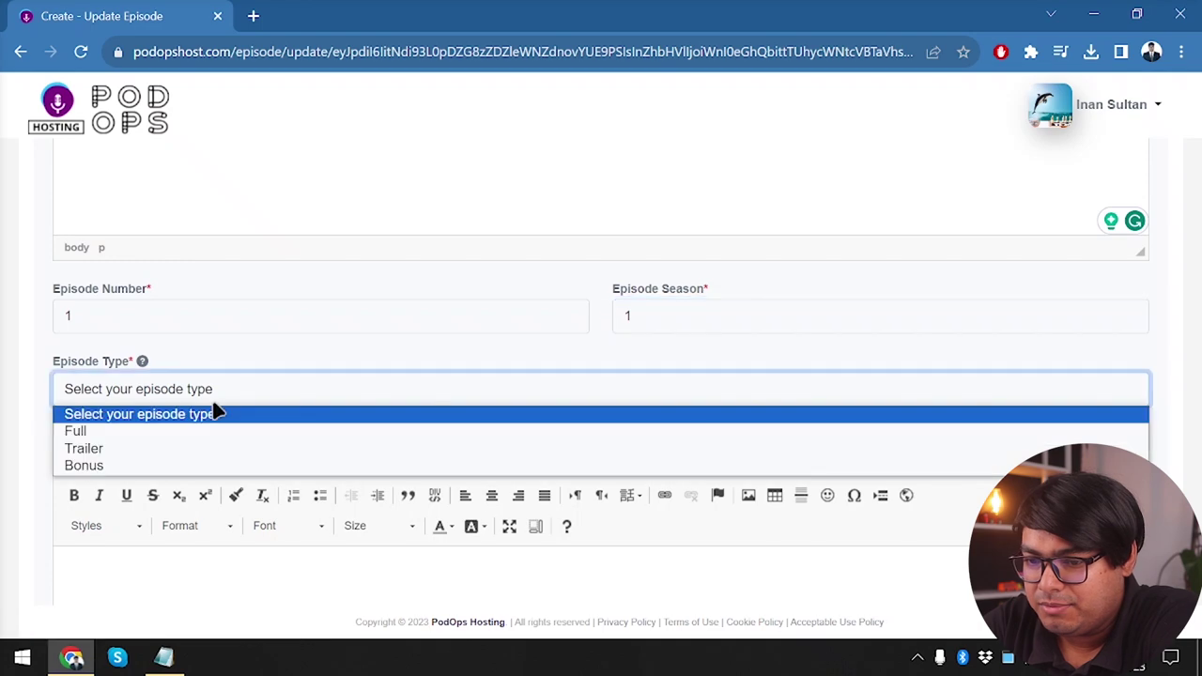
{"action": "left_click", "coordinate": [137, 433]}
{"action": "scroll", "coordinate": [255, 439], "scroll_direction": "down", "scroll_amount": 8}
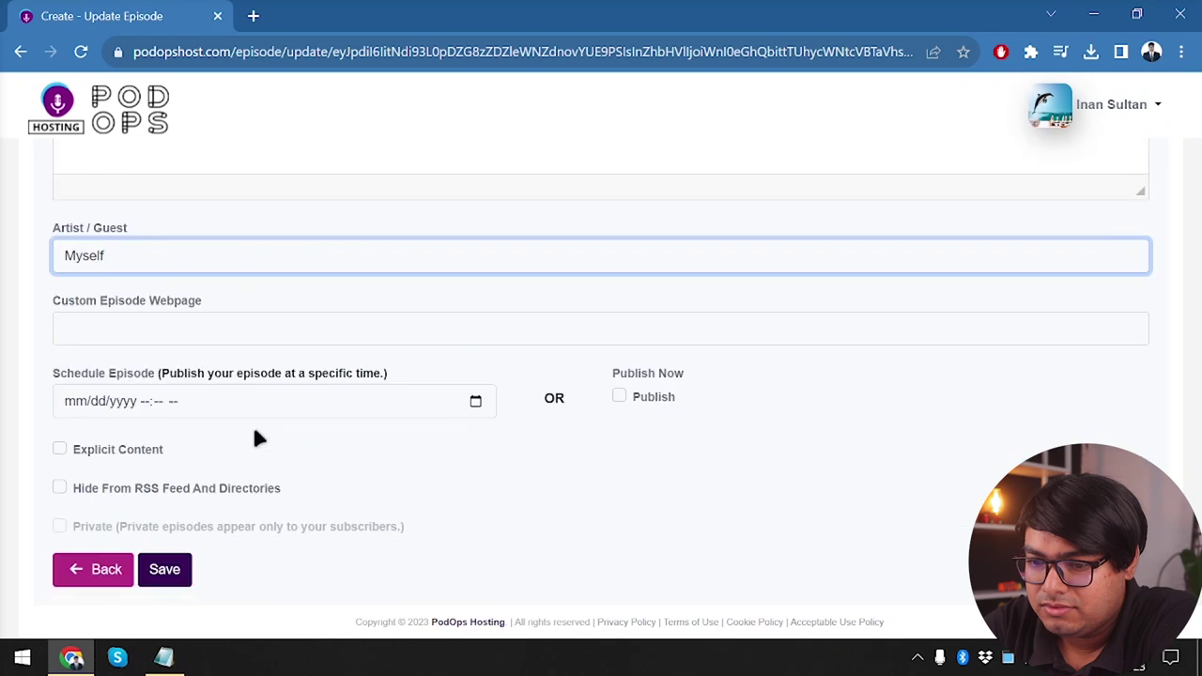
{"action": "left_click", "coordinate": [229, 393]}
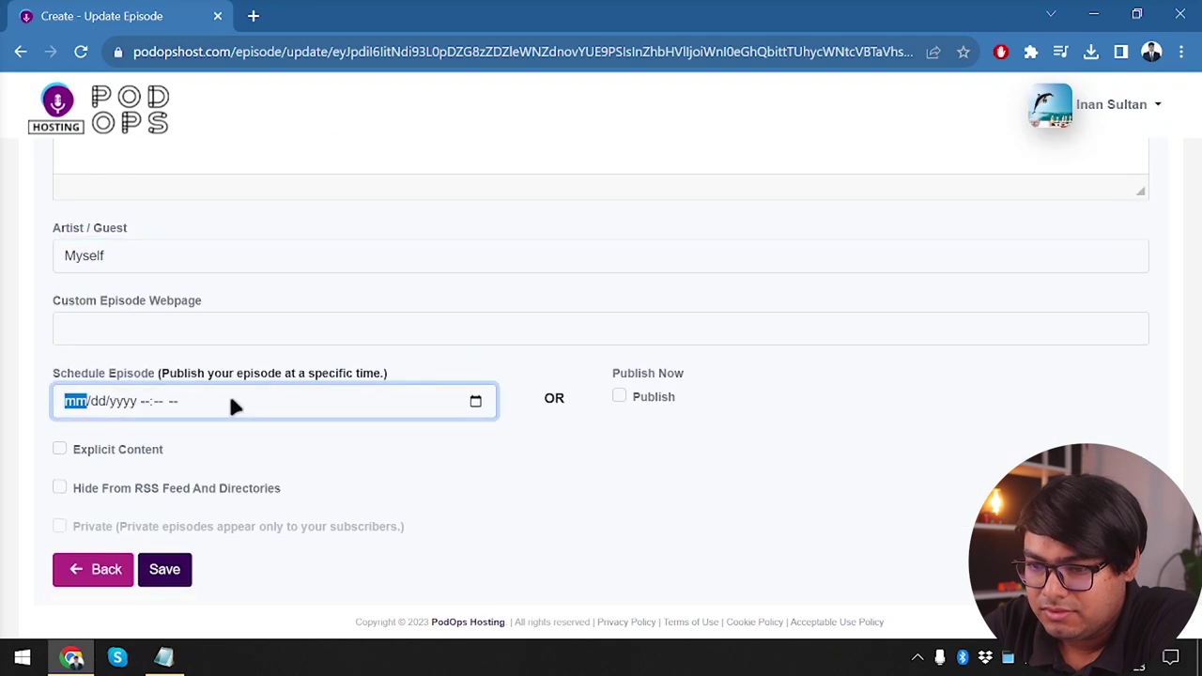
{"action": "left_click", "coordinate": [619, 395]}
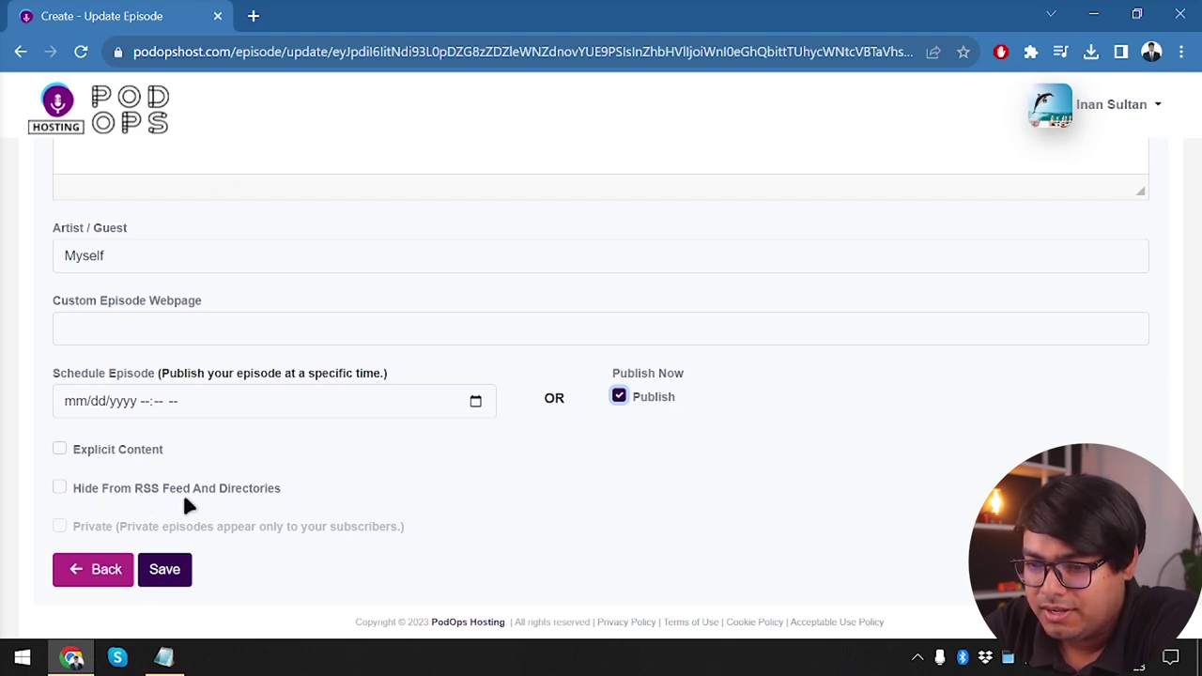
{"action": "scroll", "coordinate": [188, 502], "scroll_direction": "down", "scroll_amount": 1}
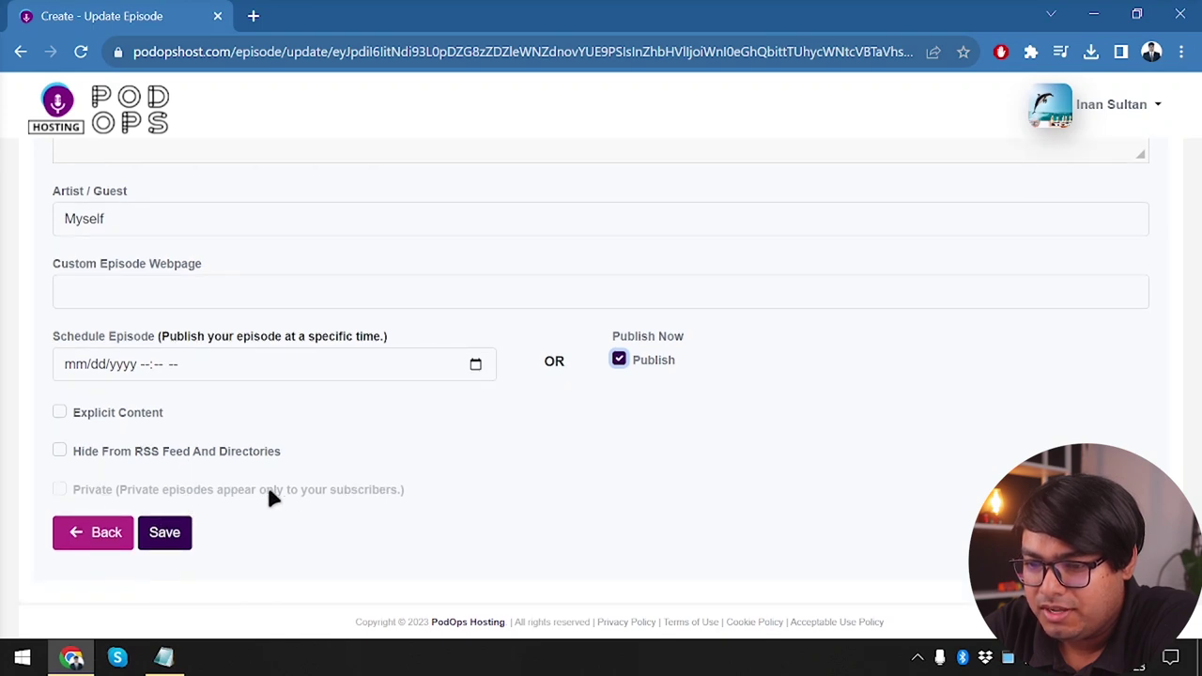
{"action": "left_click", "coordinate": [77, 502]}
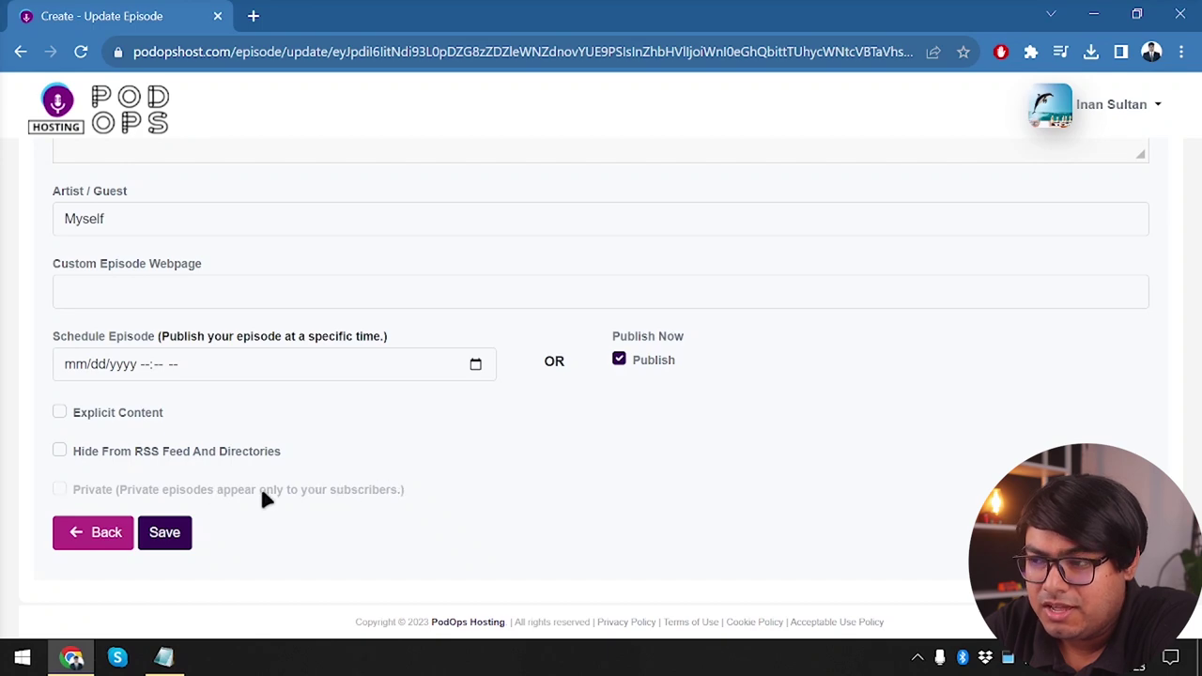
{"action": "left_click", "coordinate": [177, 529]}
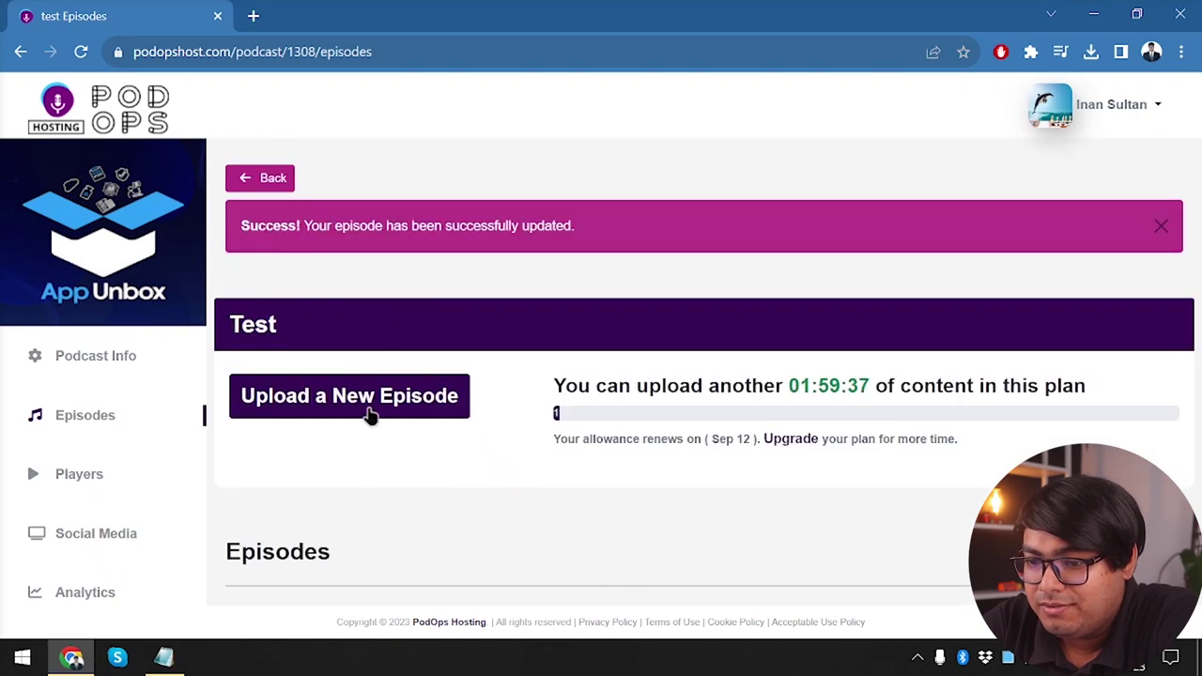
Upload another episode's audio and play the 0:06 clip
{"action": "left_click", "coordinate": [371, 417]}
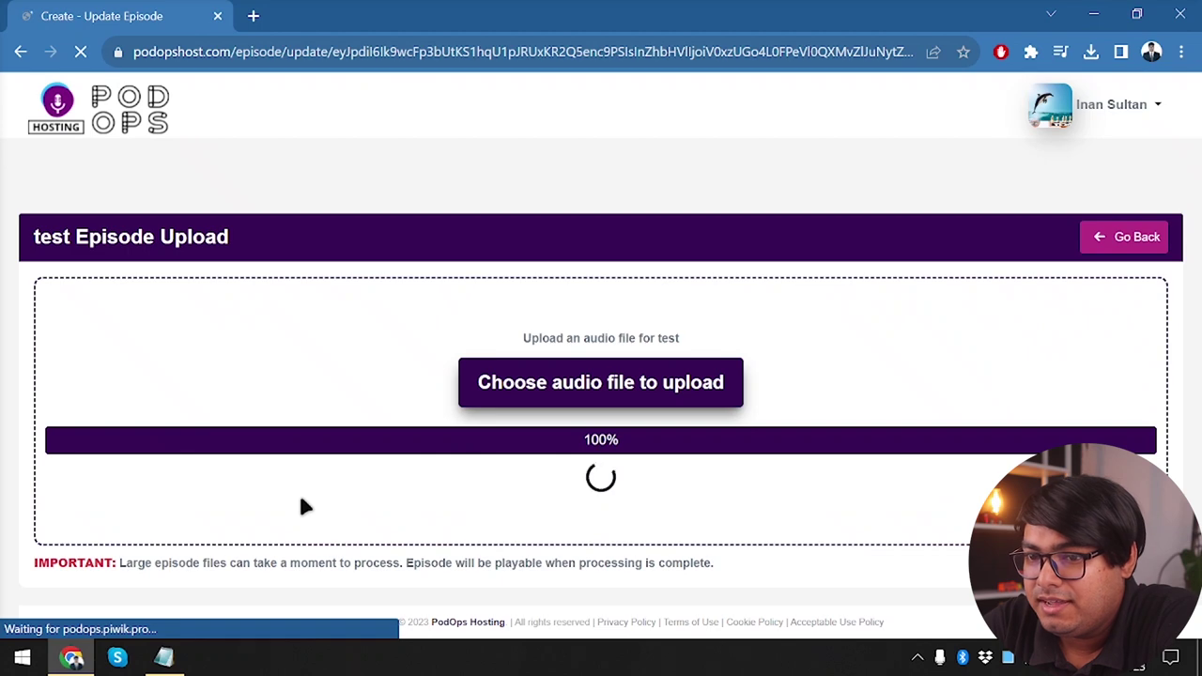
{"action": "left_click", "coordinate": [485, 417]}
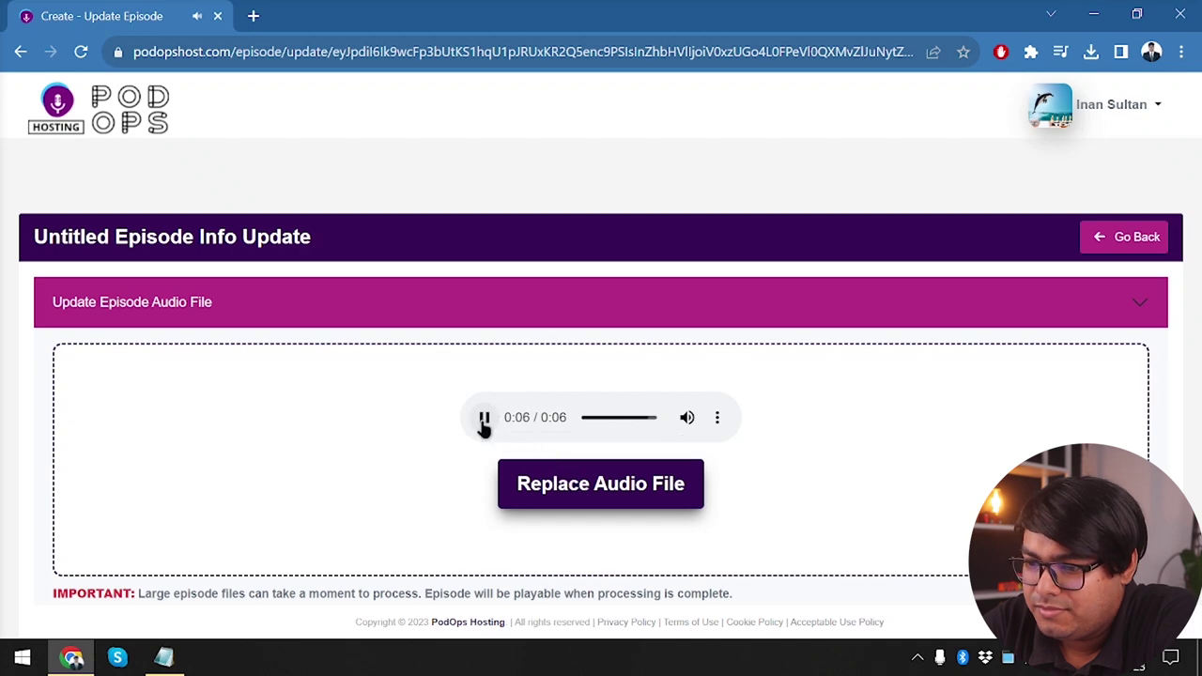
Change the episode title from Untitled to 'Episode 2'
{"action": "scroll", "coordinate": [646, 475], "scroll_direction": "down", "scroll_amount": 2}
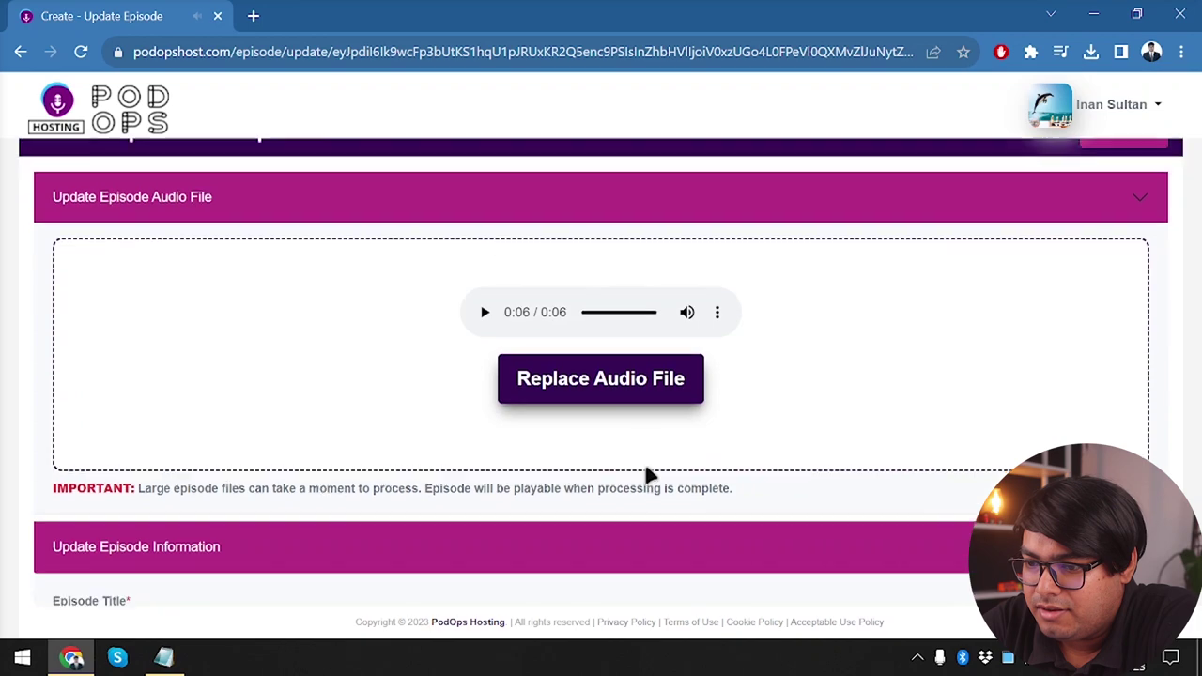
{"action": "scroll", "coordinate": [363, 483], "scroll_direction": "down", "scroll_amount": 2}
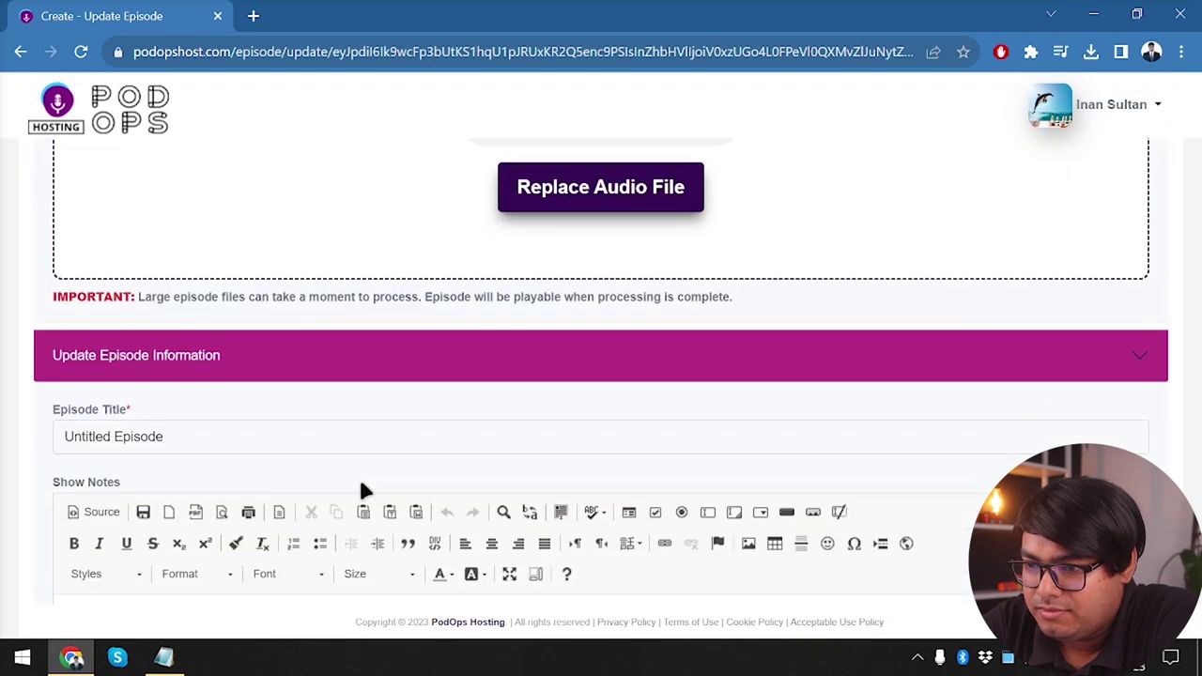
{"action": "scroll", "coordinate": [361, 484], "scroll_direction": "down", "scroll_amount": 3}
{"action": "scroll", "coordinate": [333, 386], "scroll_direction": "up", "scroll_amount": 5}
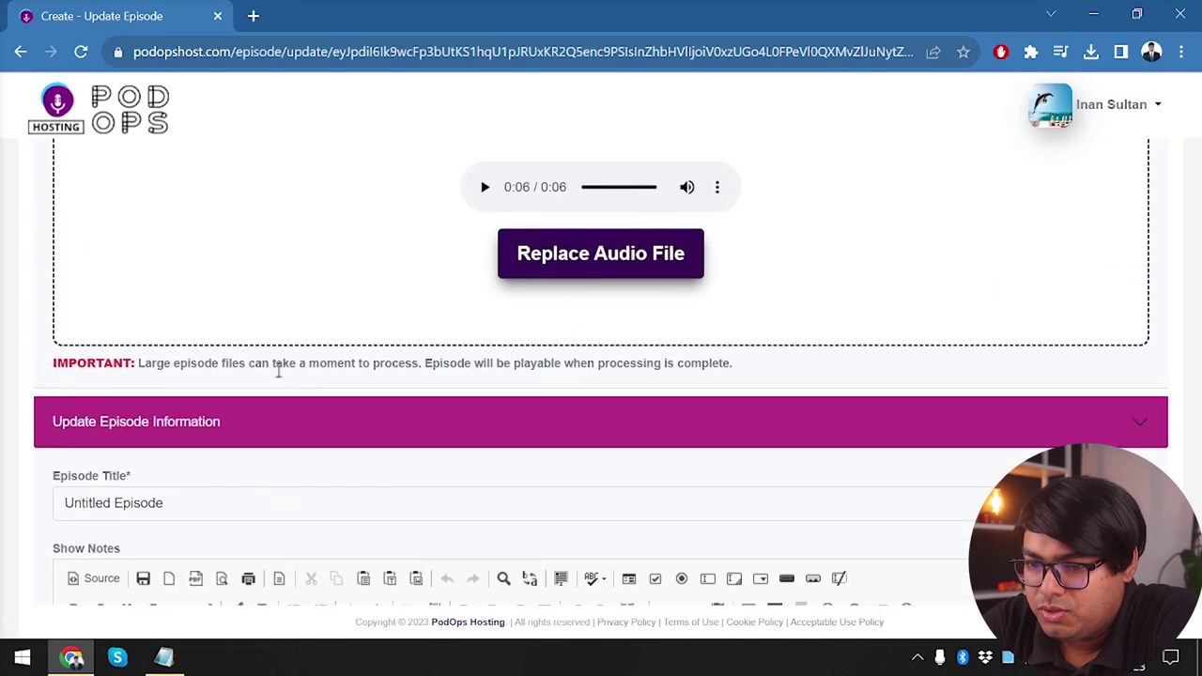
{"action": "double_click", "coordinate": [88, 503]}
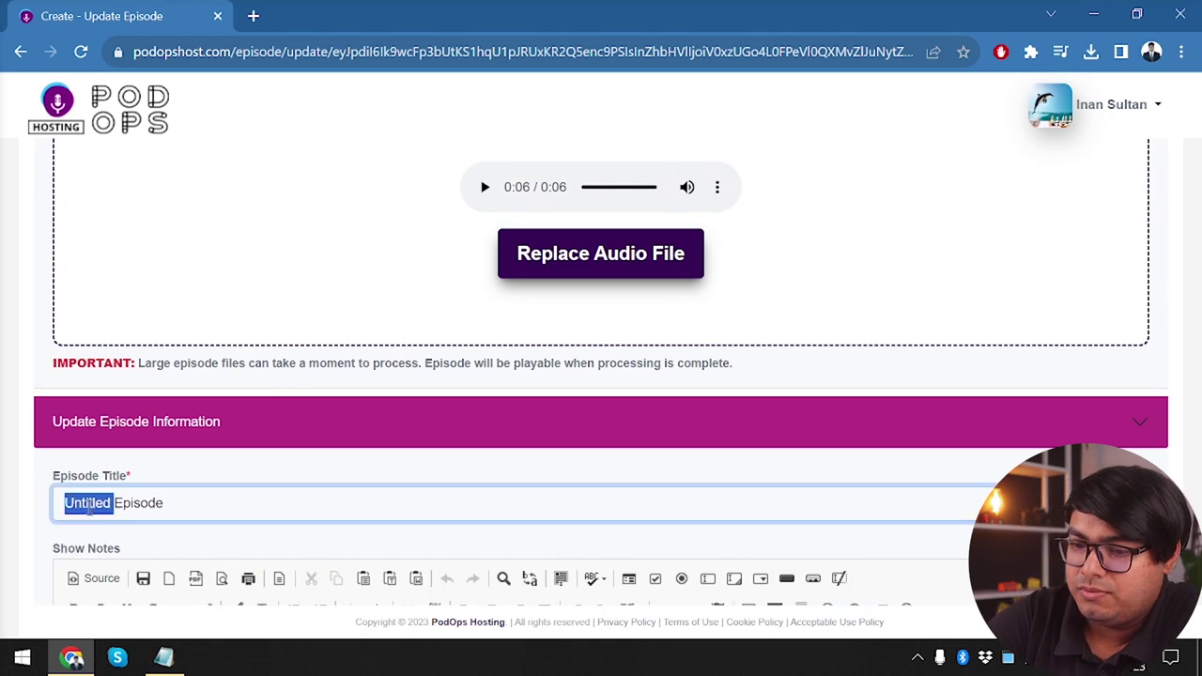
{"action": "key", "text": "BackSpace"}
{"action": "type", "text": "2"}
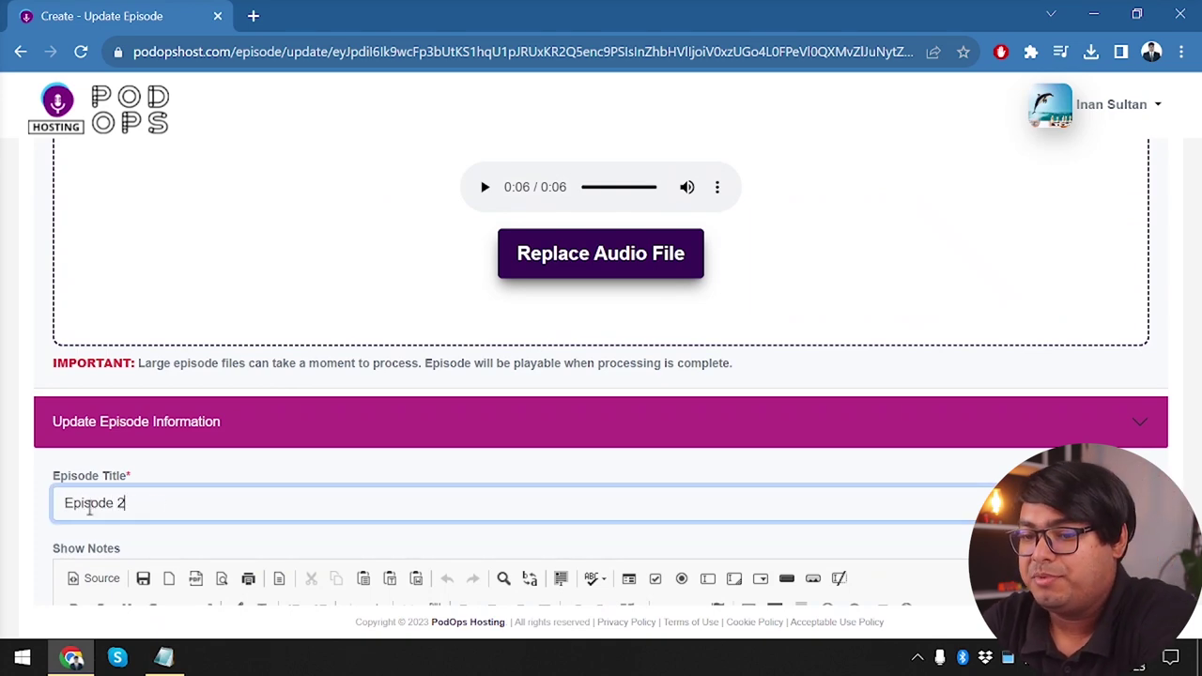
Enter episode number 2 and season 1
{"action": "scroll", "coordinate": [94, 516], "scroll_direction": "down", "scroll_amount": 1}
{"action": "scroll", "coordinate": [172, 315], "scroll_direction": "down", "scroll_amount": 5}
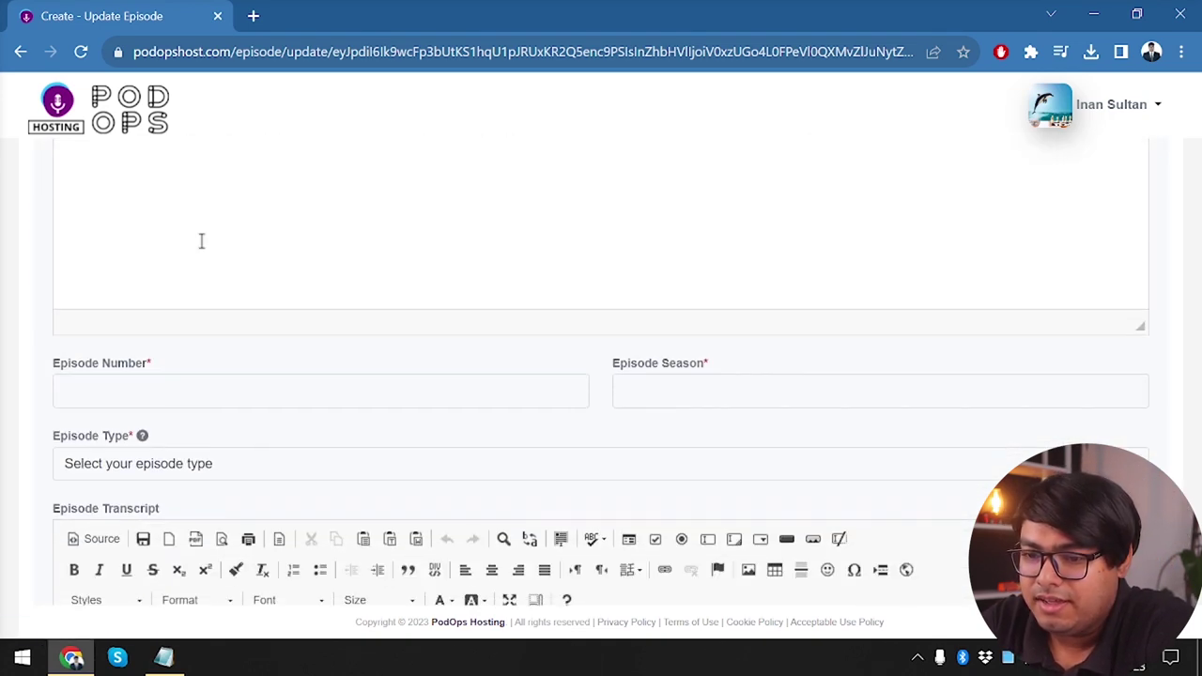
{"action": "left_click", "coordinate": [201, 383]}
{"action": "type", "text": "2"}
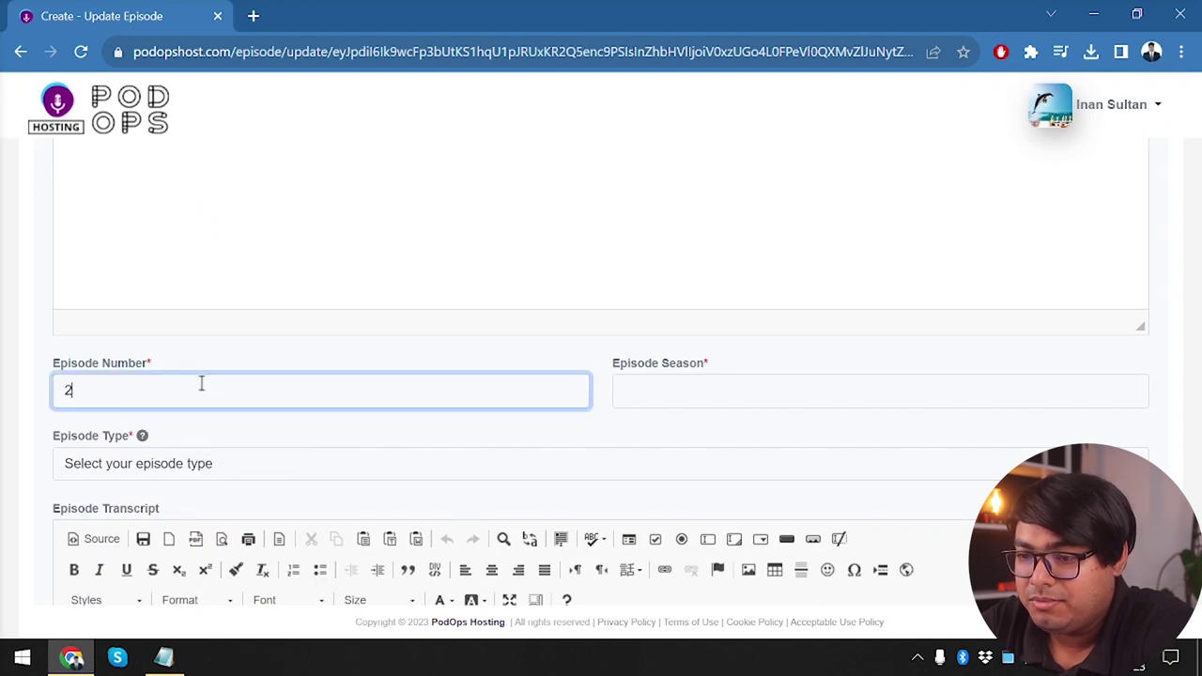
{"action": "left_click", "coordinate": [680, 391]}
{"action": "type", "text": "1"}
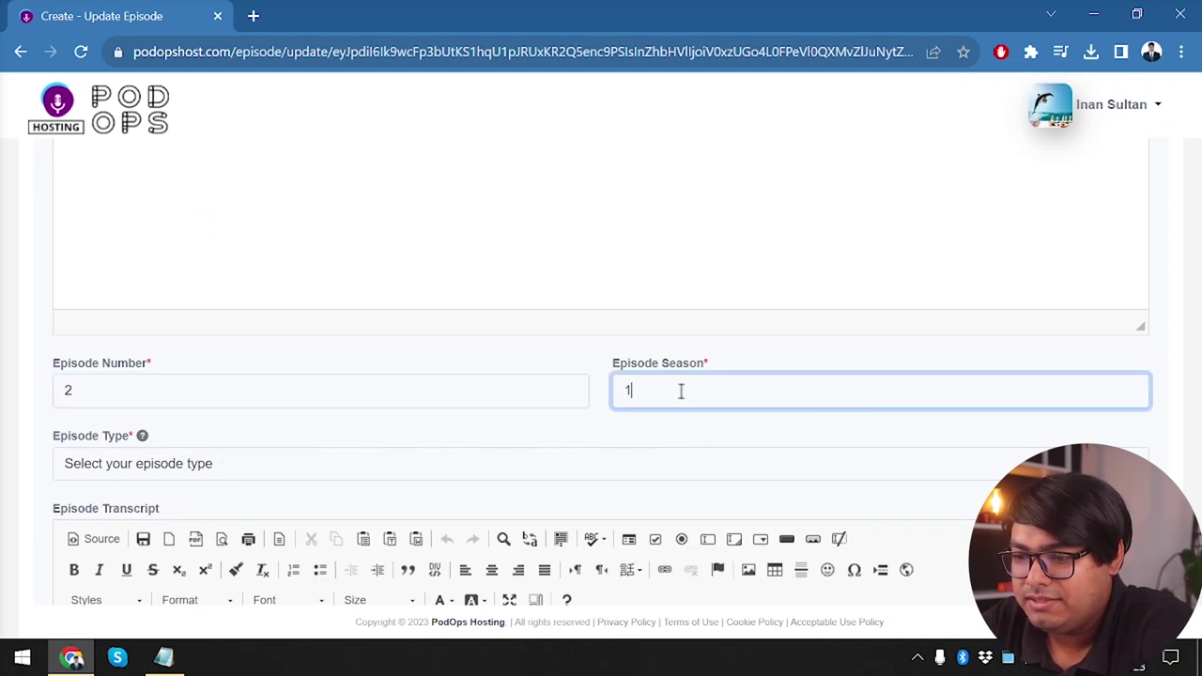
Set the episode type to Trailer and mark it to publish immediately
{"action": "scroll", "coordinate": [470, 376], "scroll_direction": "down", "scroll_amount": 1}
{"action": "left_click", "coordinate": [404, 413]}
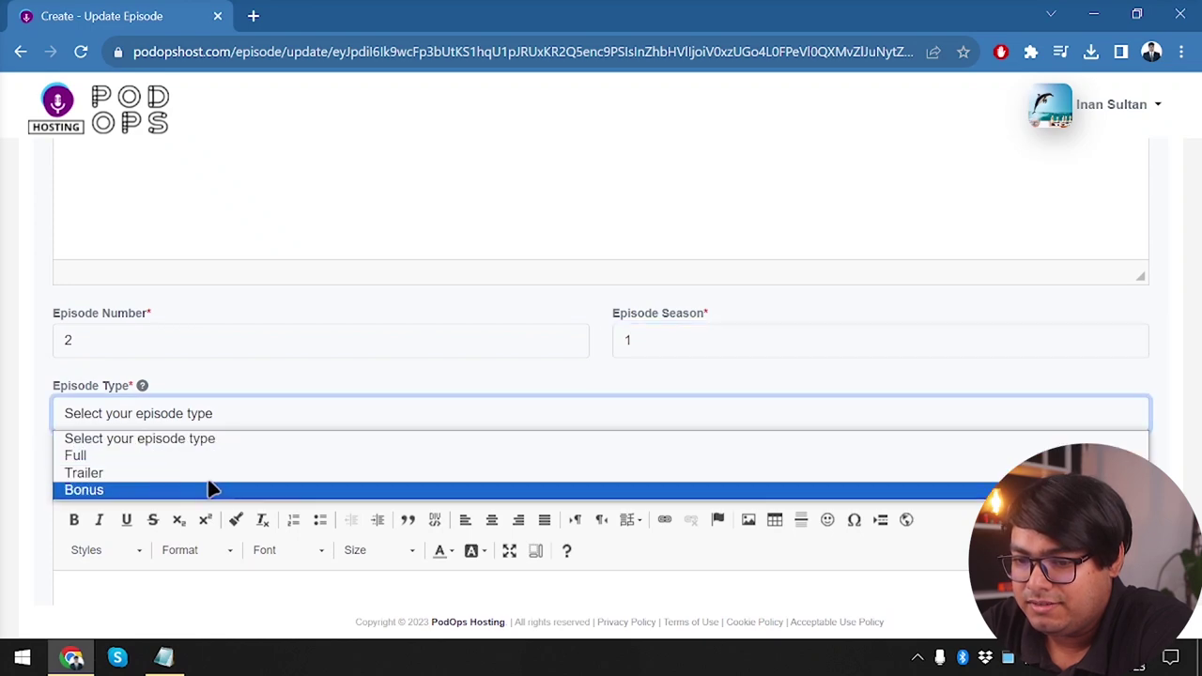
{"action": "left_click", "coordinate": [260, 473]}
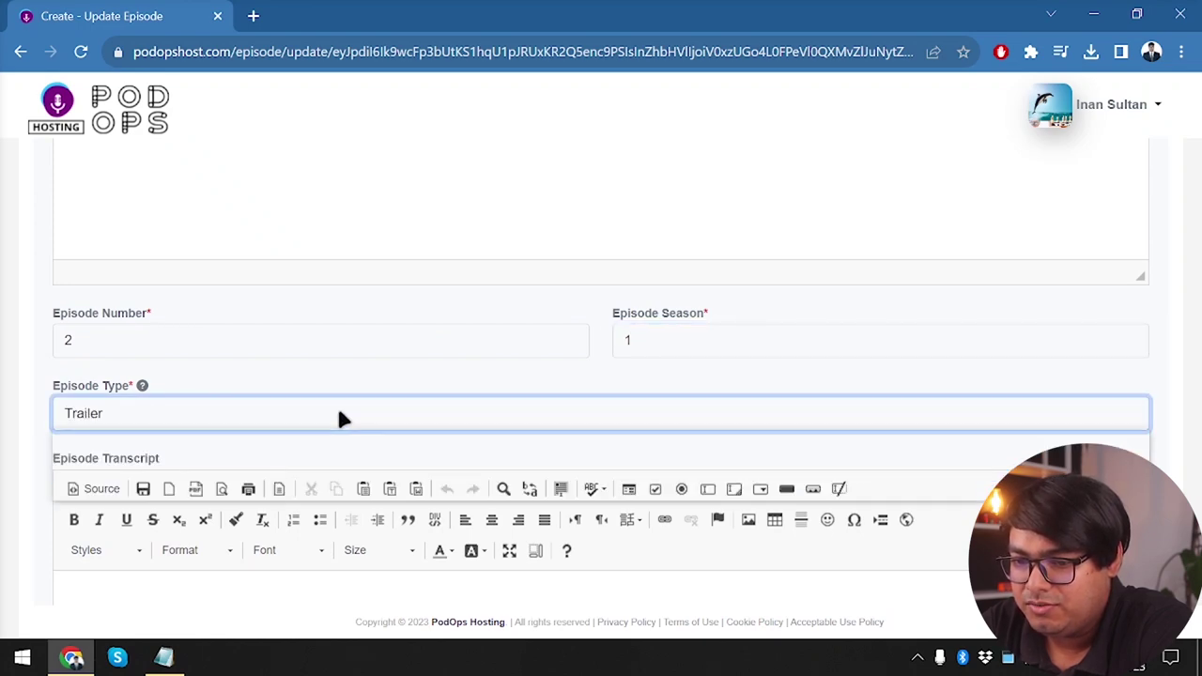
{"action": "left_click", "coordinate": [344, 416]}
{"action": "left_click", "coordinate": [150, 462]}
{"action": "left_click", "coordinate": [252, 418]}
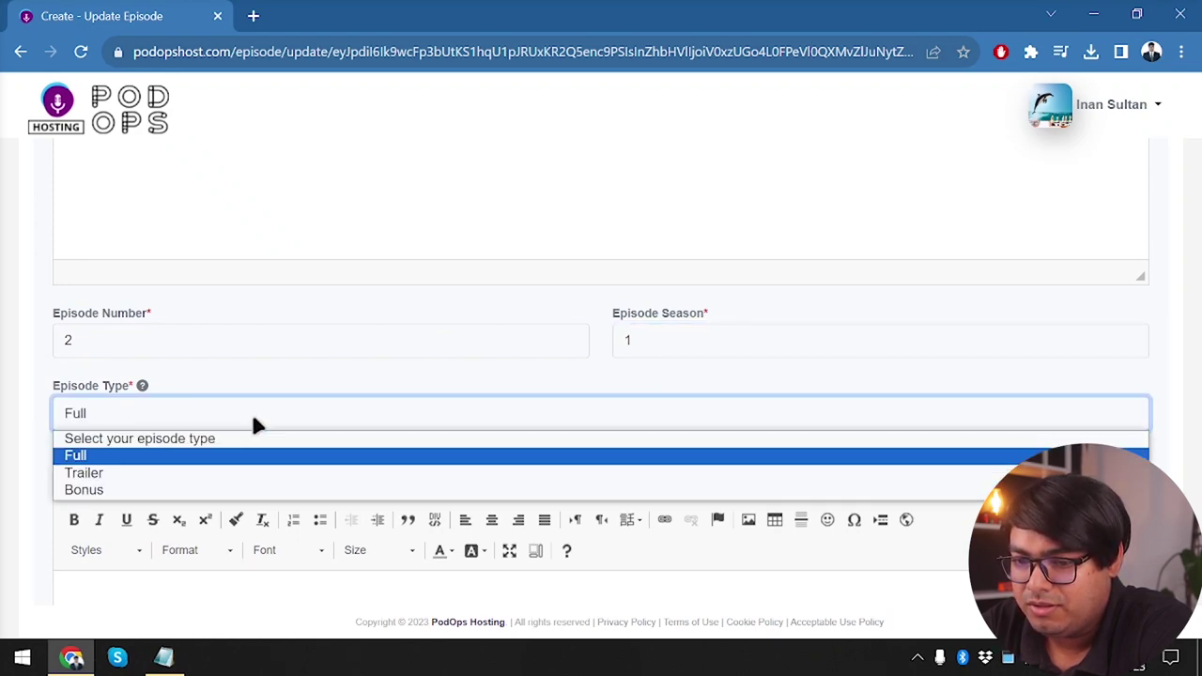
{"action": "left_click", "coordinate": [156, 475]}
{"action": "scroll", "coordinate": [264, 413], "scroll_direction": "down", "scroll_amount": 4}
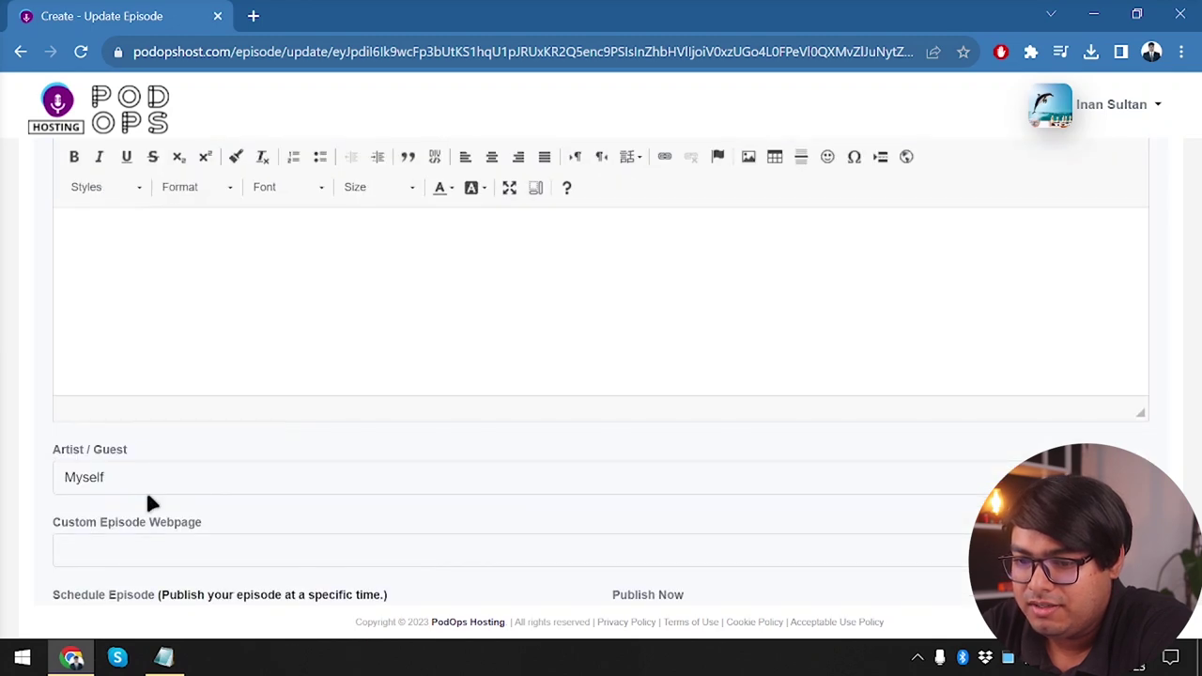
{"action": "scroll", "coordinate": [229, 562], "scroll_direction": "down", "scroll_amount": 3}
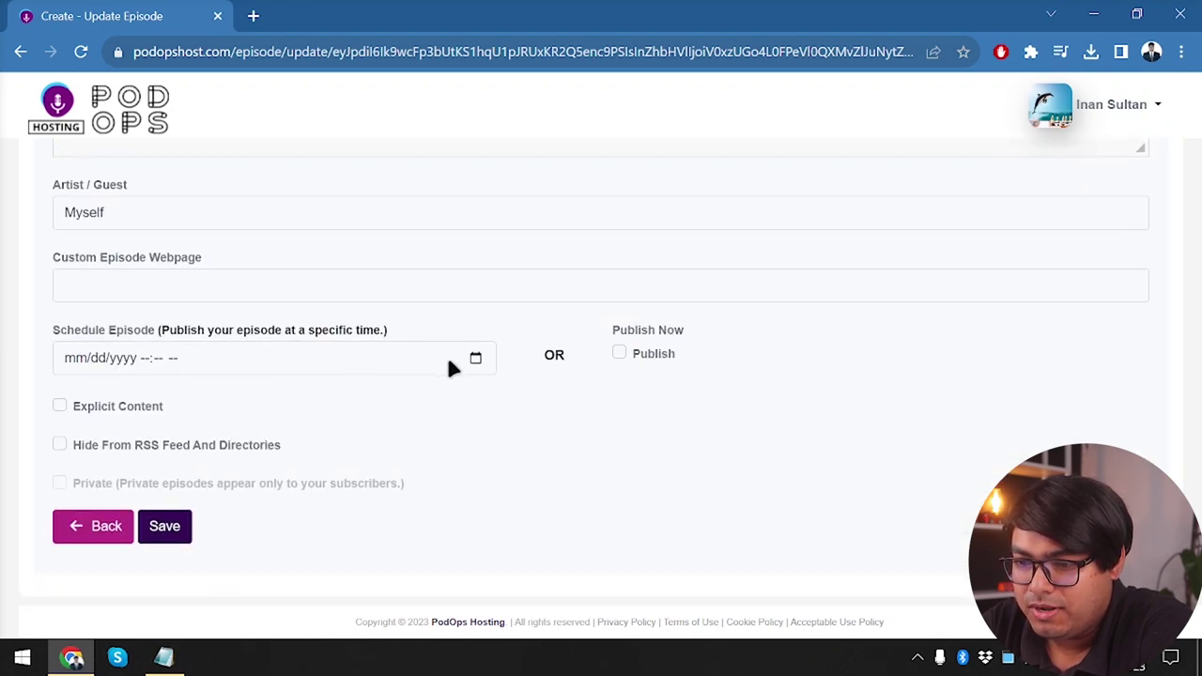
{"action": "left_click", "coordinate": [618, 351]}
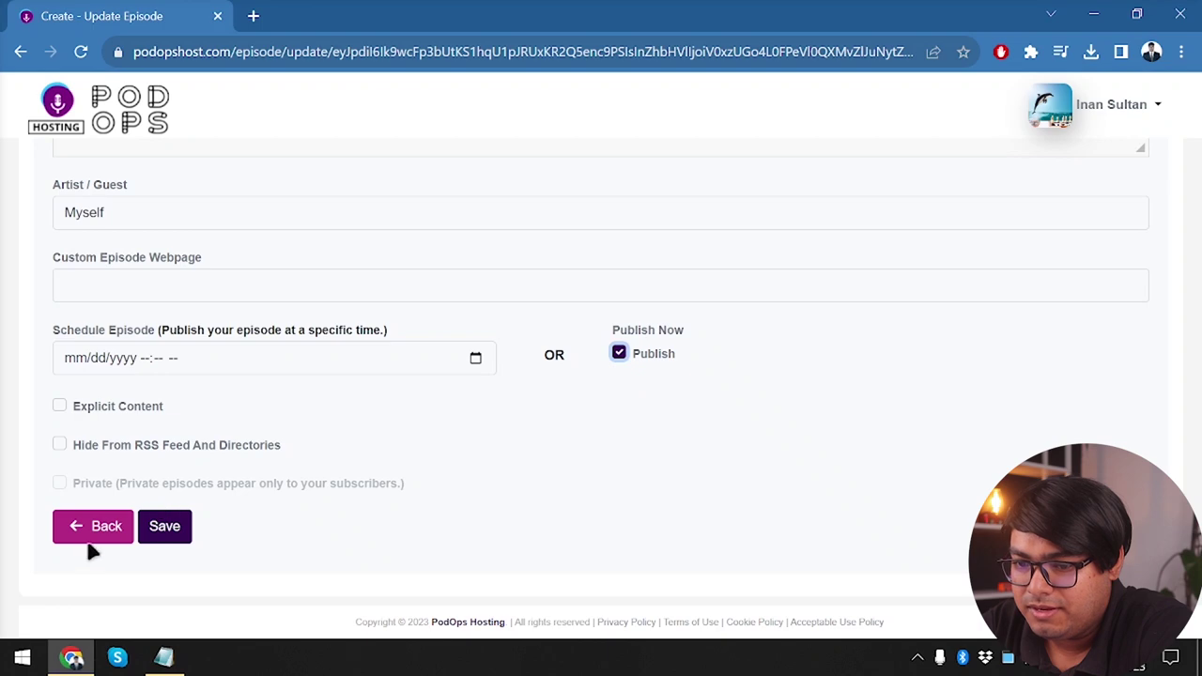
Save Episode 2 as published, check the episode list, and begin another episode upload
{"action": "left_click", "coordinate": [162, 528]}
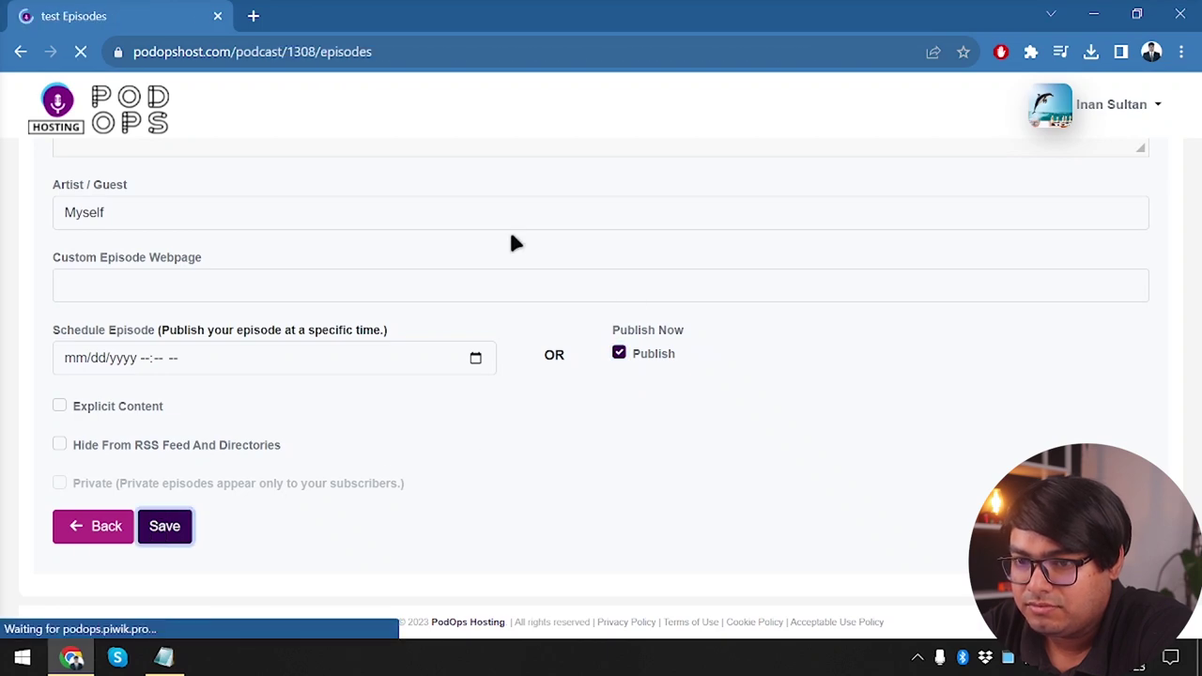
{"action": "scroll", "coordinate": [394, 374], "scroll_direction": "down", "scroll_amount": 3}
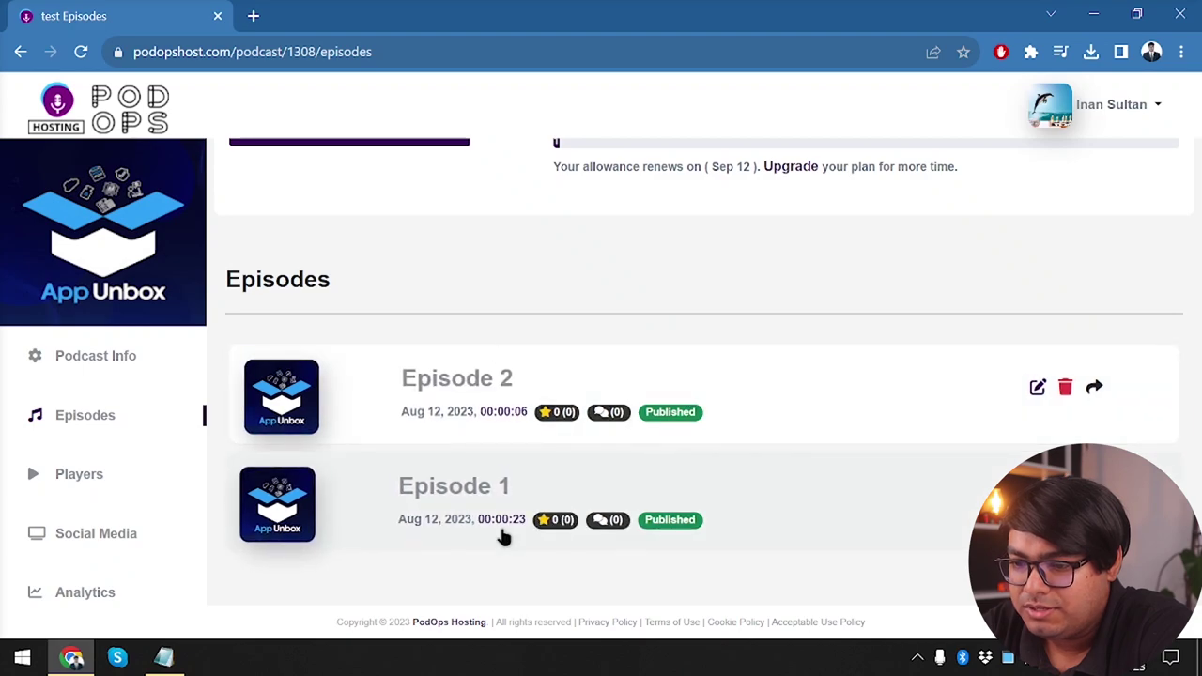
{"action": "scroll", "coordinate": [448, 383], "scroll_direction": "up", "scroll_amount": 2}
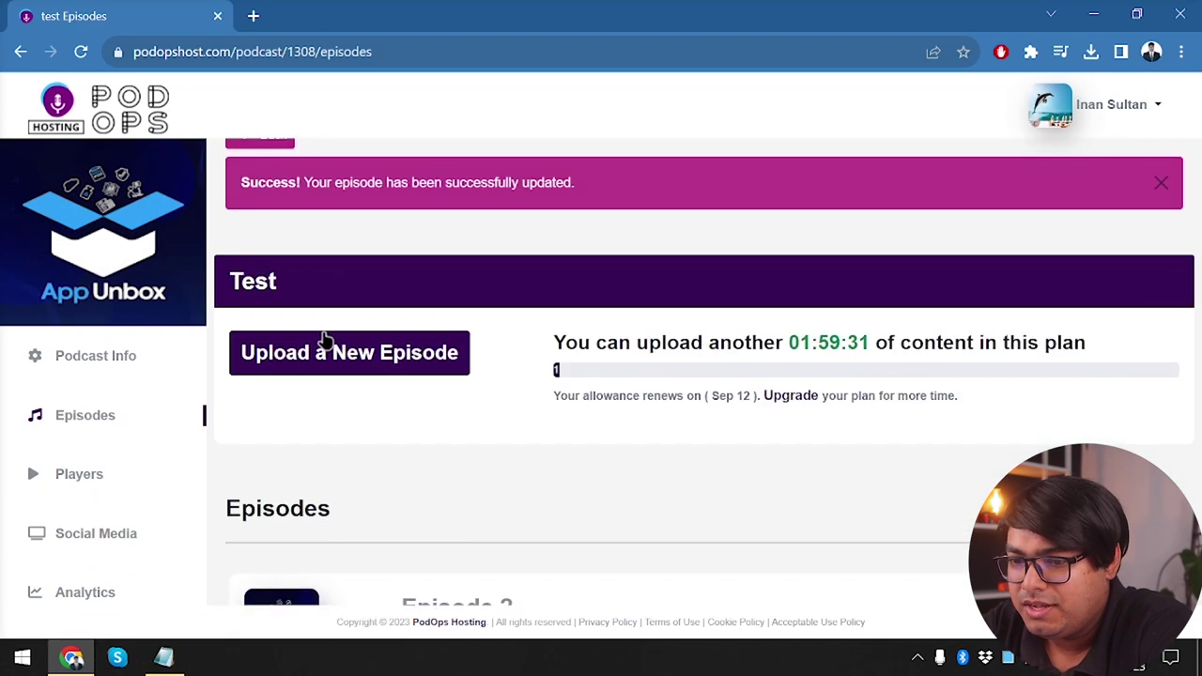
{"action": "left_click", "coordinate": [323, 339]}
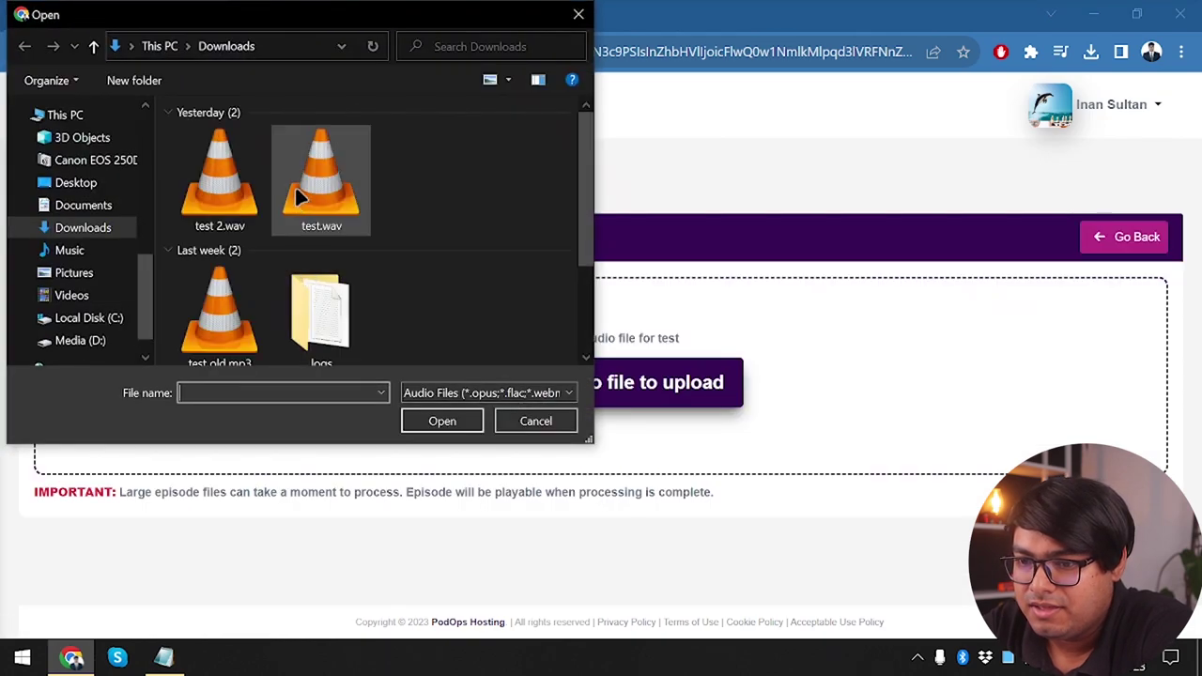
Upload test 2.wav as a new episode
{"action": "left_click", "coordinate": [235, 181]}
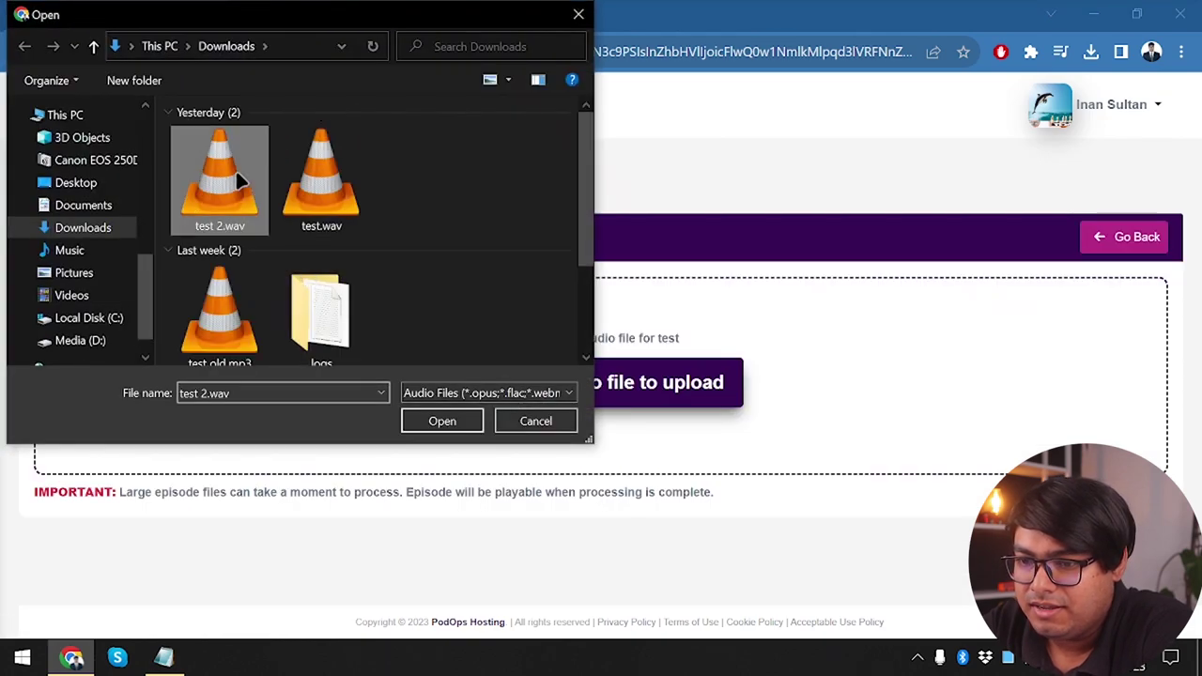
{"action": "left_click", "coordinate": [235, 174]}
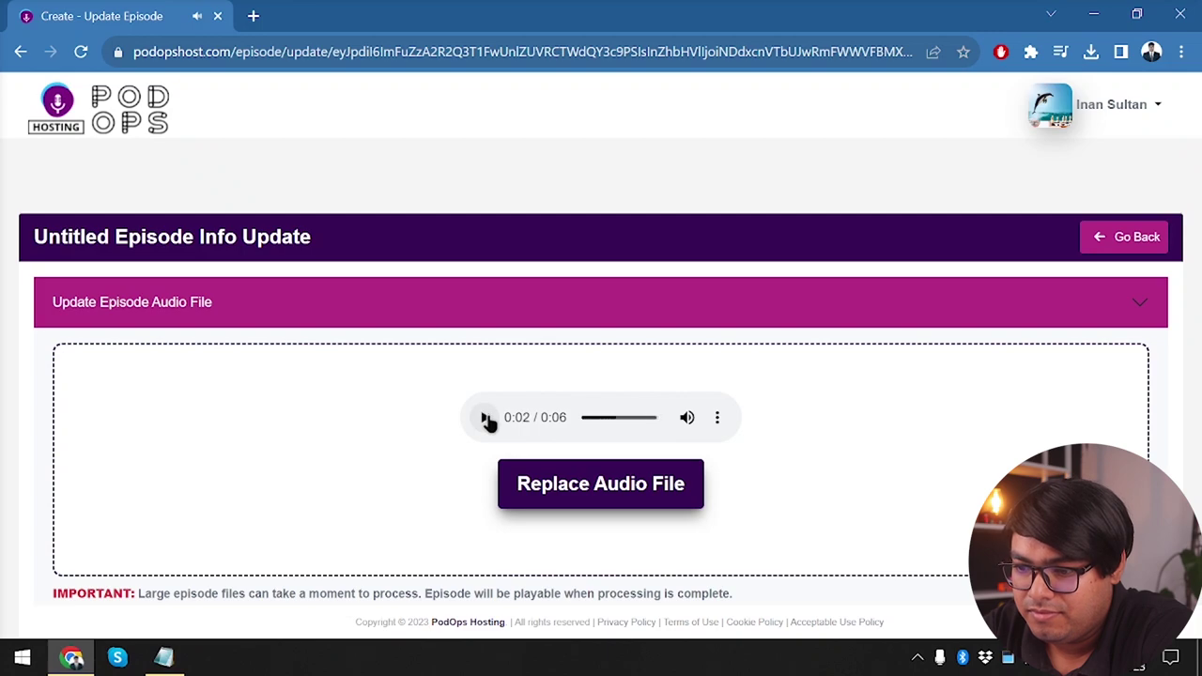
{"action": "scroll", "coordinate": [748, 454], "scroll_direction": "down", "scroll_amount": 4}
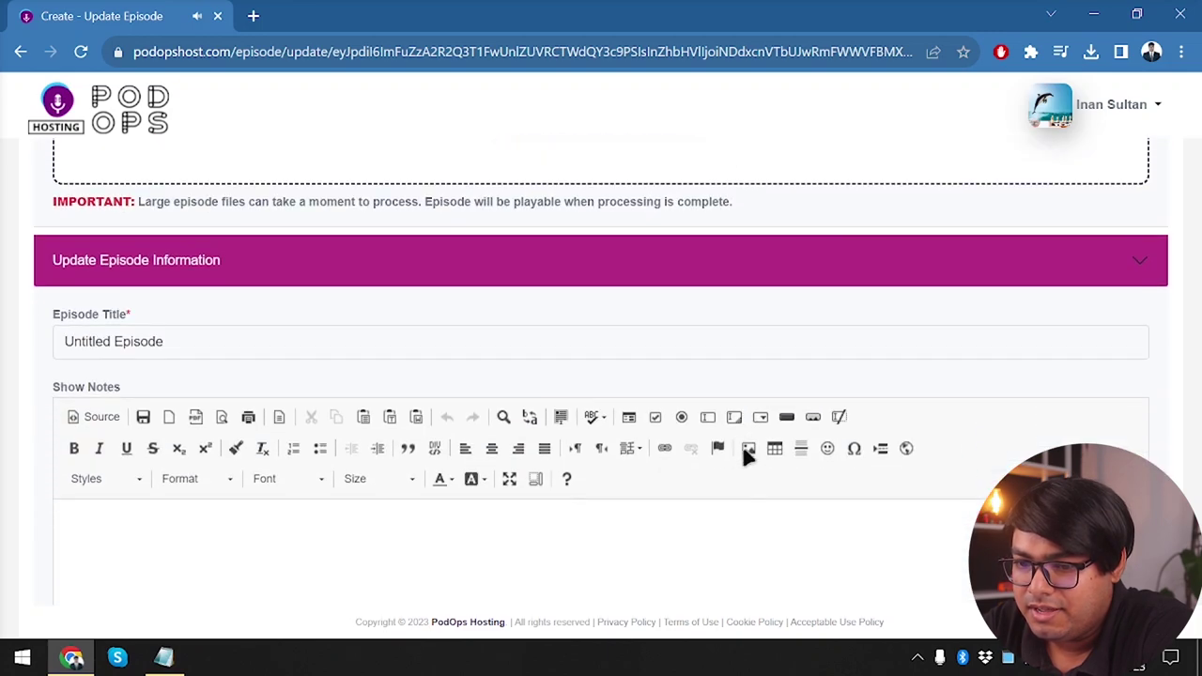
Replace the 'Untitled' episode title with 'Third podcast ever'
{"action": "double_click", "coordinate": [93, 344]}
{"action": "key", "text": "BackSpace"}
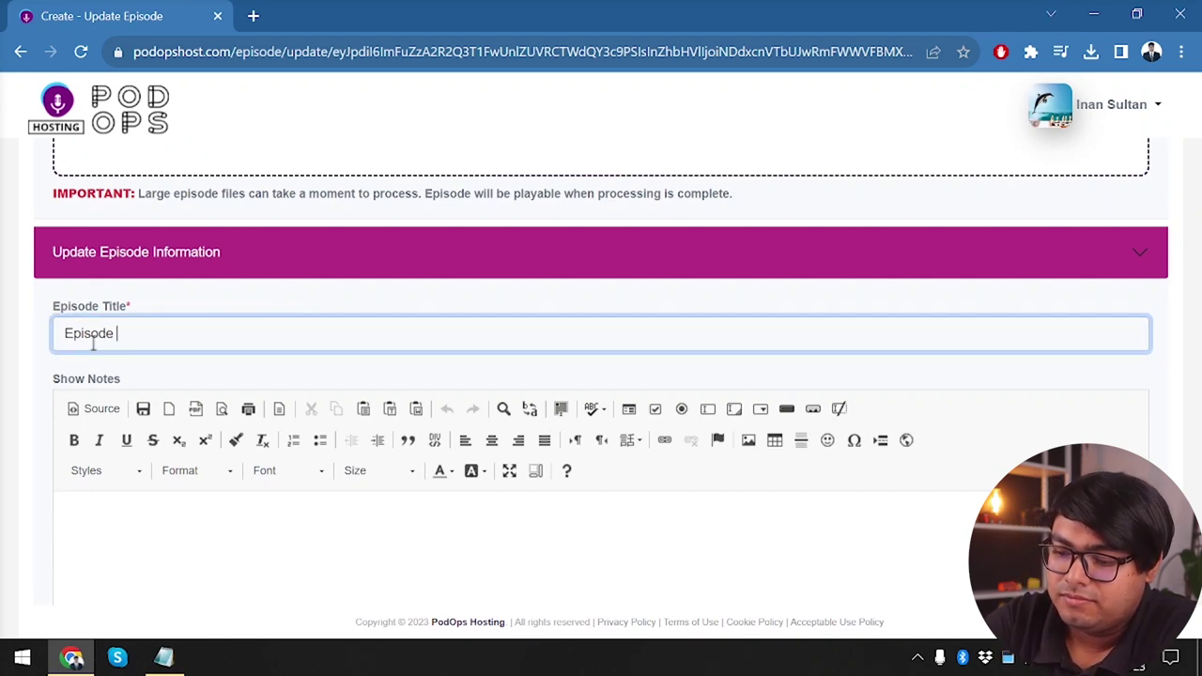
{"action": "key", "text": "BackSpace"}
{"action": "key", "text": "BackSpace"}
{"action": "key", "text": "BackSpace"}
{"action": "key", "text": "BackSpace"}
{"action": "key", "text": "BackSpace"}
{"action": "key", "text": "BackSpace"}
{"action": "key", "text": "BackSpace"}
{"action": "key", "text": "BackSpace"}
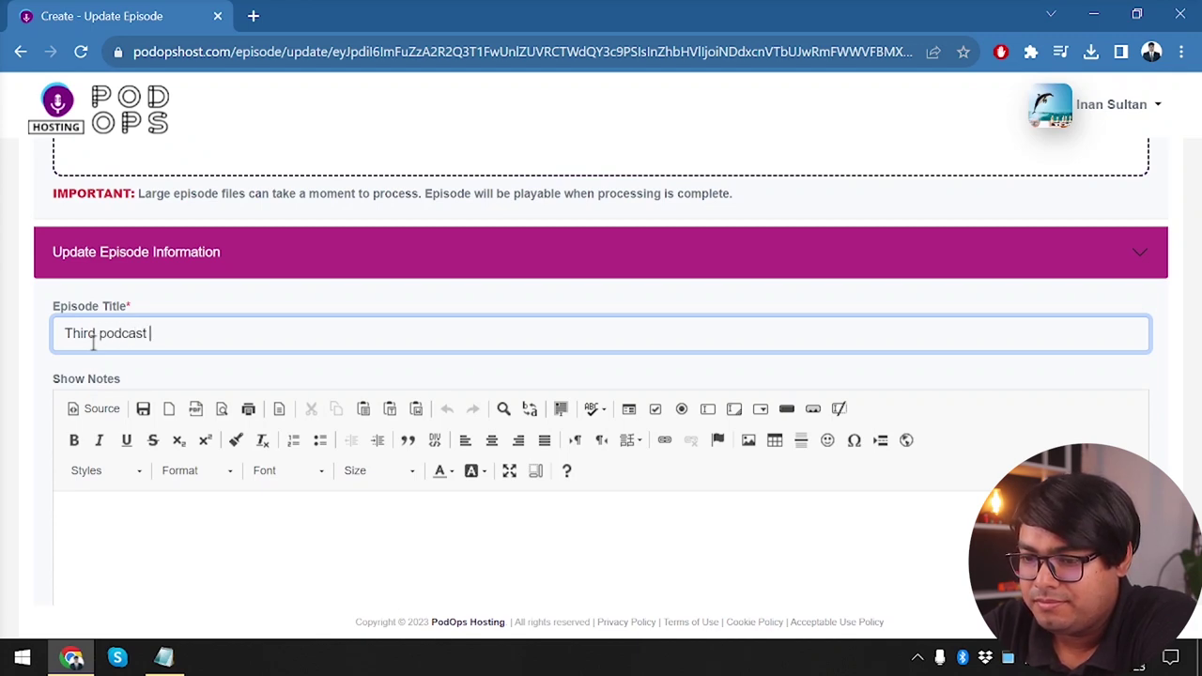
{"action": "scroll", "coordinate": [94, 344], "scroll_direction": "down", "scroll_amount": 1}
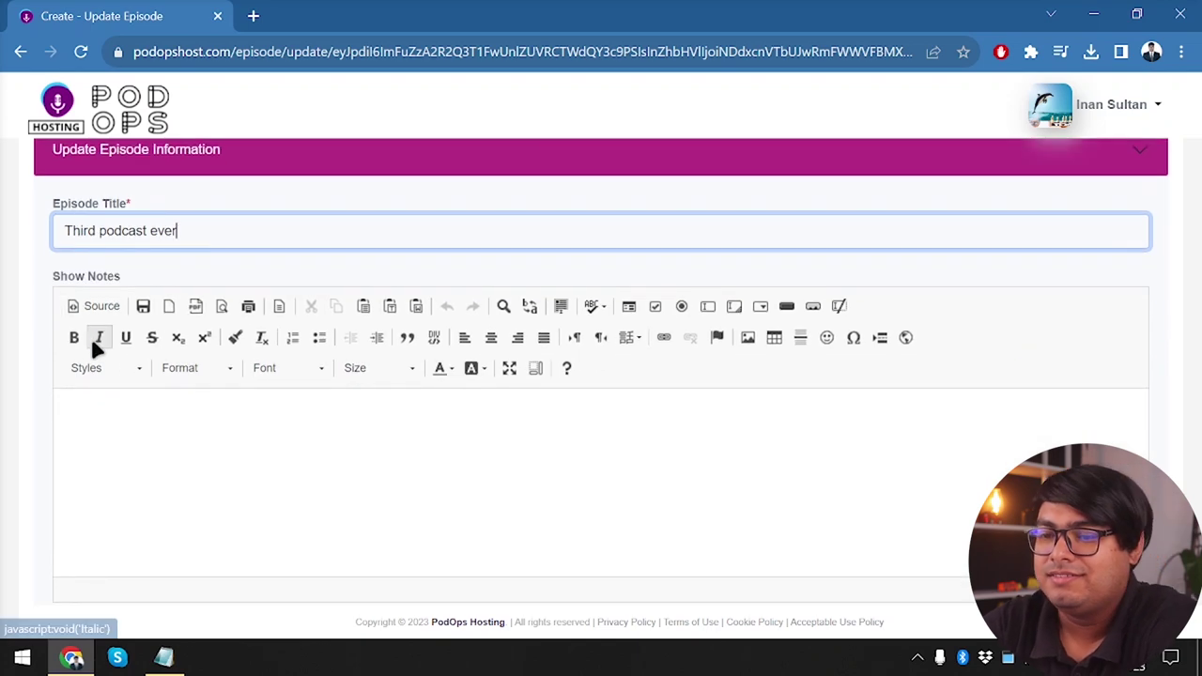
{"action": "scroll", "coordinate": [376, 601], "scroll_direction": "down", "scroll_amount": 4}
{"action": "scroll", "coordinate": [373, 595], "scroll_direction": "down", "scroll_amount": 1}
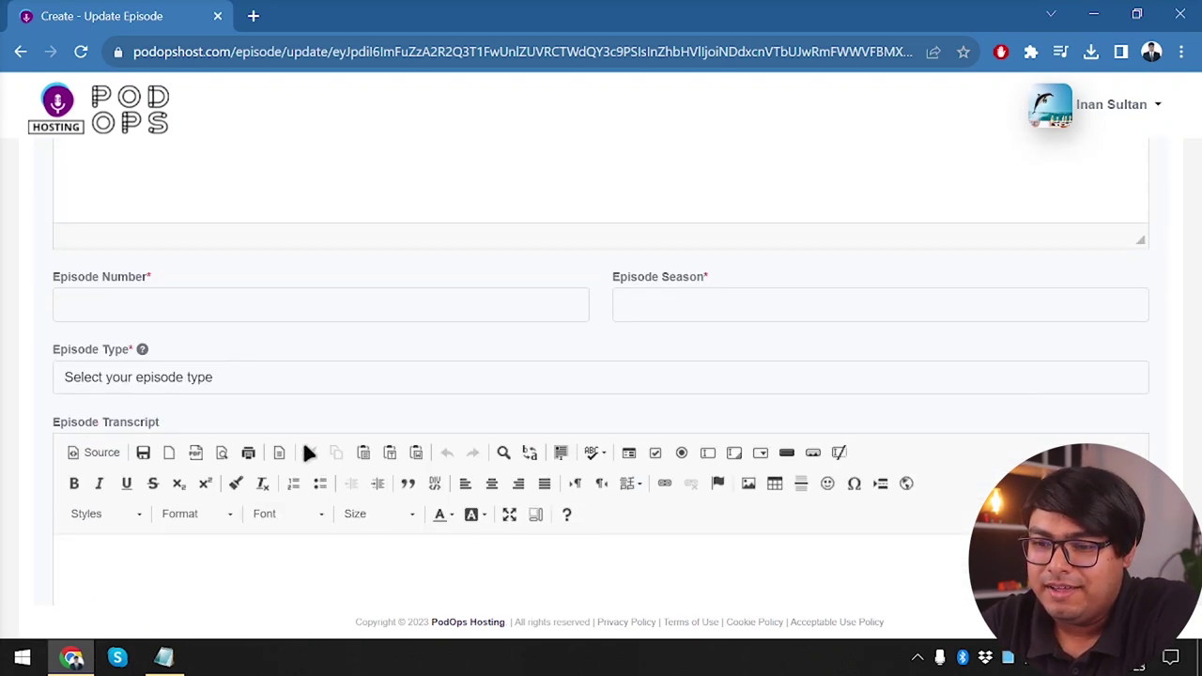
Give the episode number 3, season 1 and type Bonus, then save it
{"action": "left_click", "coordinate": [281, 300]}
{"action": "type", "text": "3"}
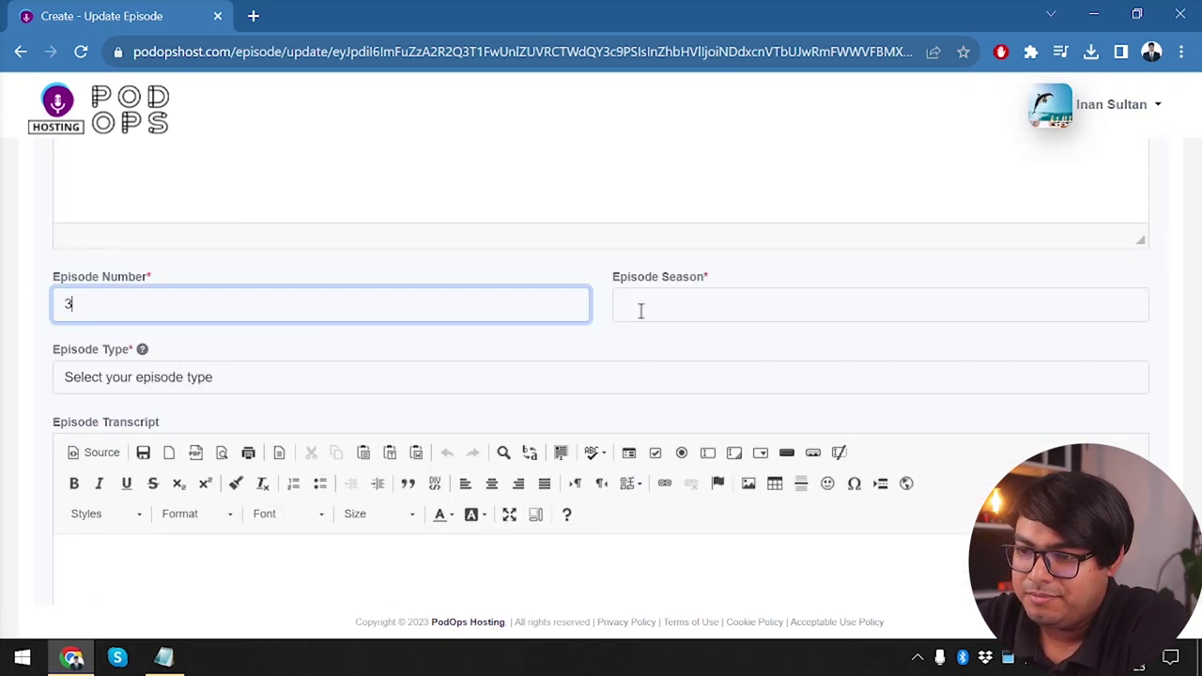
{"action": "left_click", "coordinate": [641, 311]}
{"action": "type", "text": "1"}
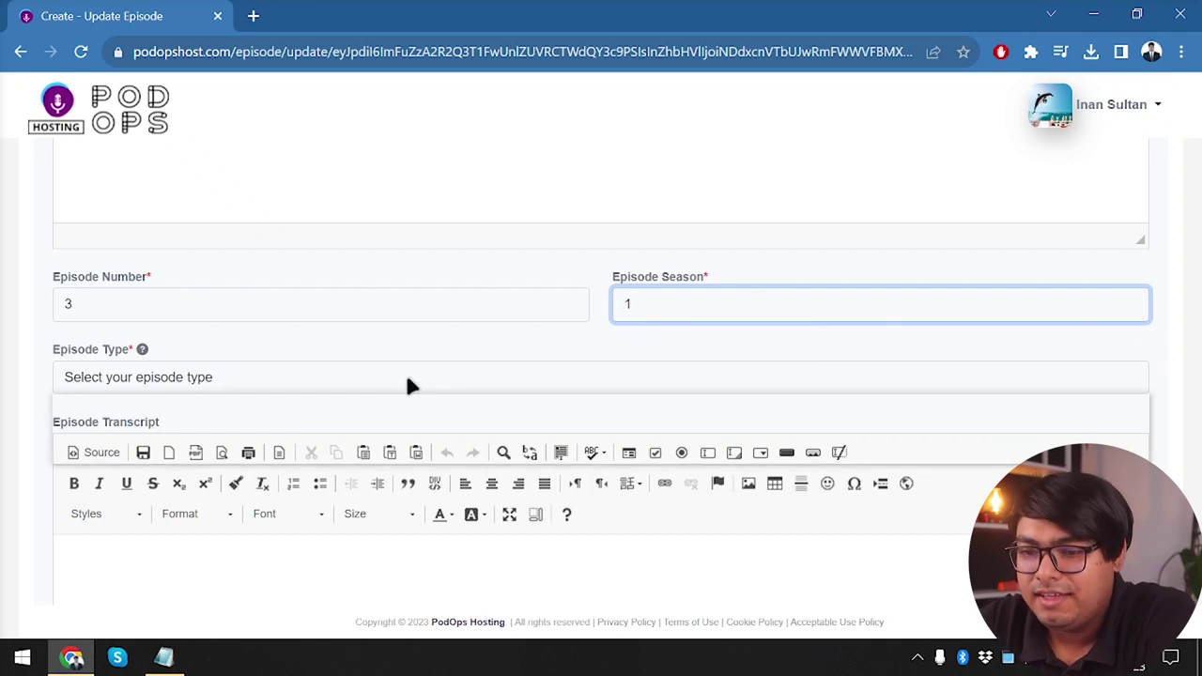
{"action": "left_click", "coordinate": [406, 377]}
{"action": "left_click", "coordinate": [144, 455]}
{"action": "scroll", "coordinate": [263, 413], "scroll_direction": "down", "scroll_amount": 3}
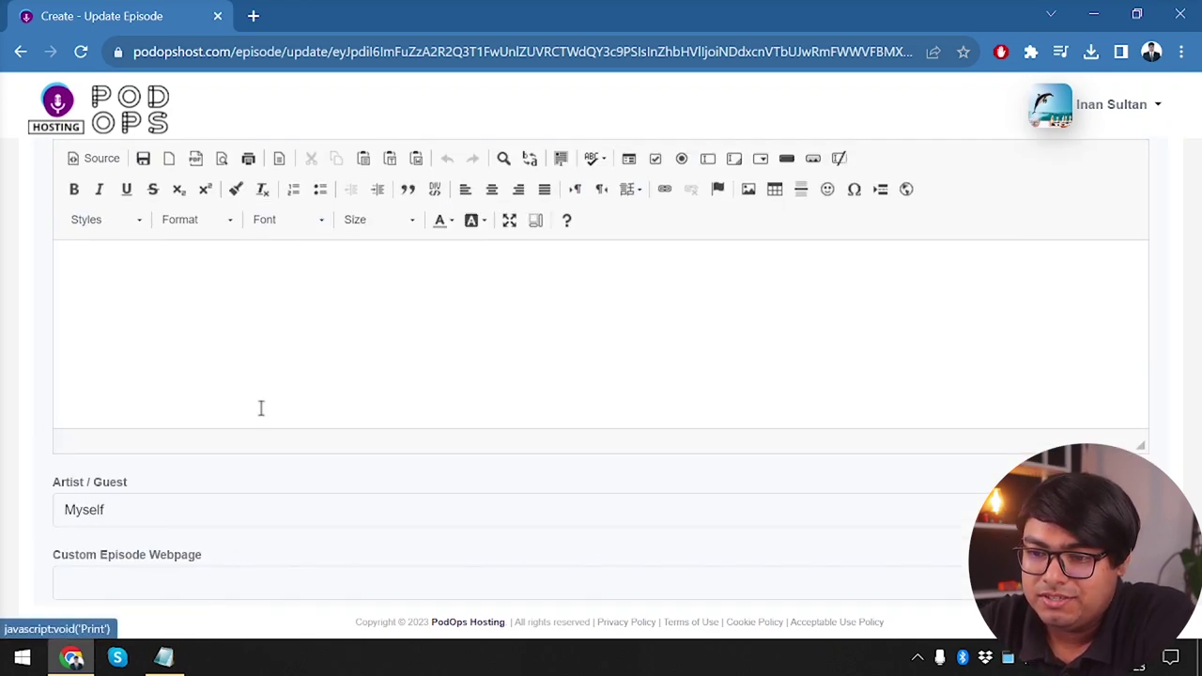
{"action": "scroll", "coordinate": [145, 537], "scroll_direction": "down", "scroll_amount": 3}
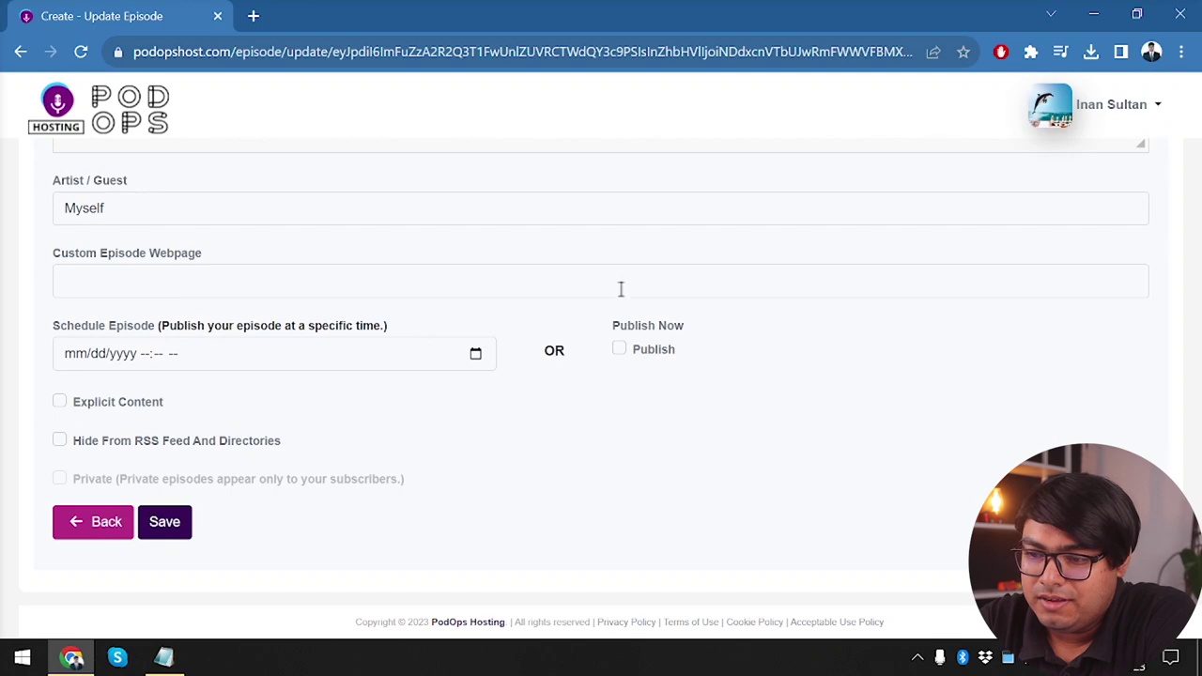
{"action": "left_click", "coordinate": [165, 521]}
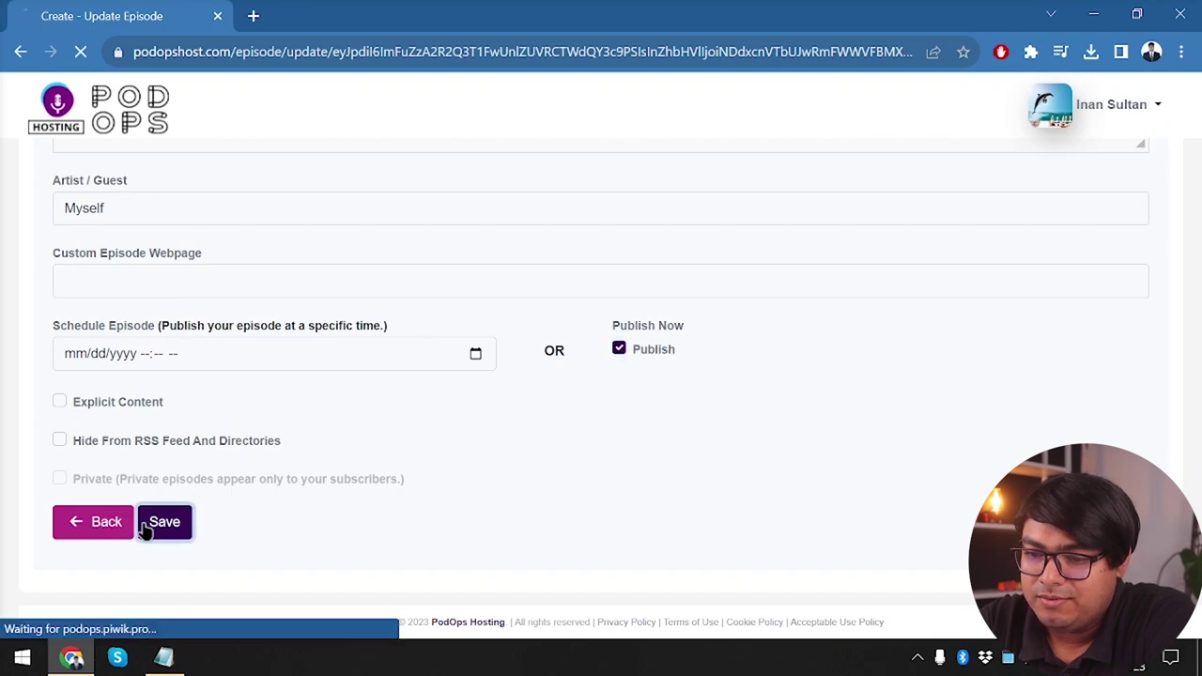
Check that 'Third podcast ever' is published in the episode list, then go to Players
{"action": "scroll", "coordinate": [322, 349], "scroll_direction": "down", "scroll_amount": 2}
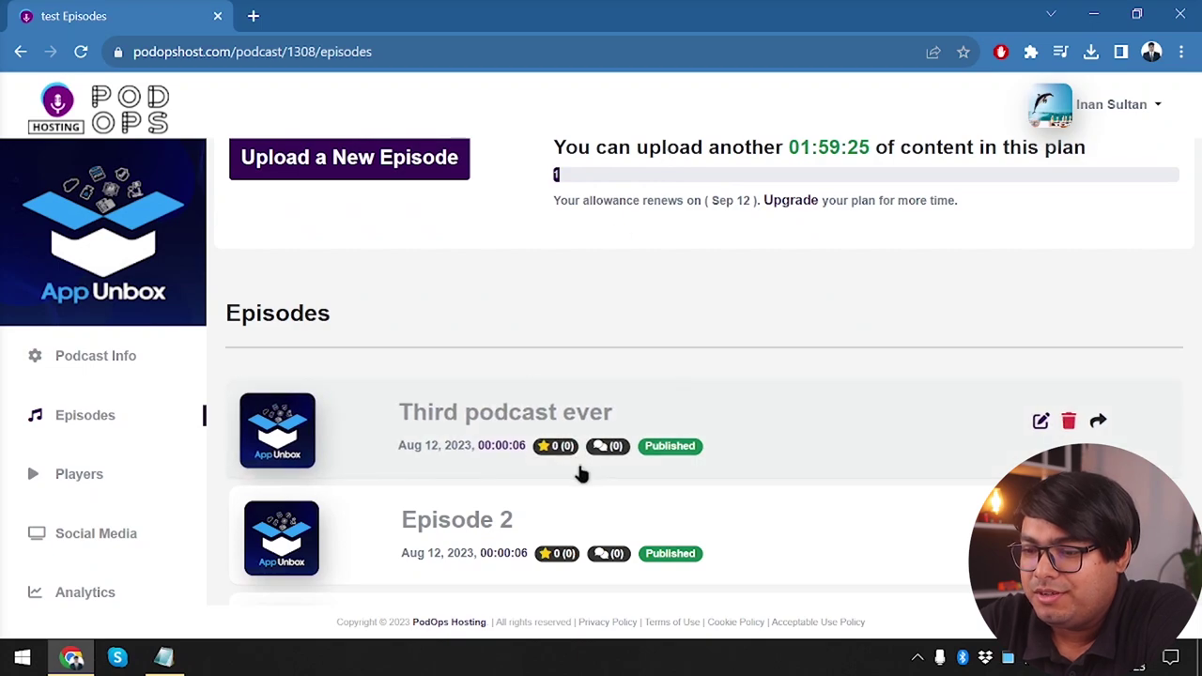
{"action": "scroll", "coordinate": [579, 472], "scroll_direction": "down", "scroll_amount": 1}
{"action": "scroll", "coordinate": [579, 473], "scroll_direction": "up", "scroll_amount": 1}
{"action": "scroll", "coordinate": [581, 474], "scroll_direction": "up", "scroll_amount": 1}
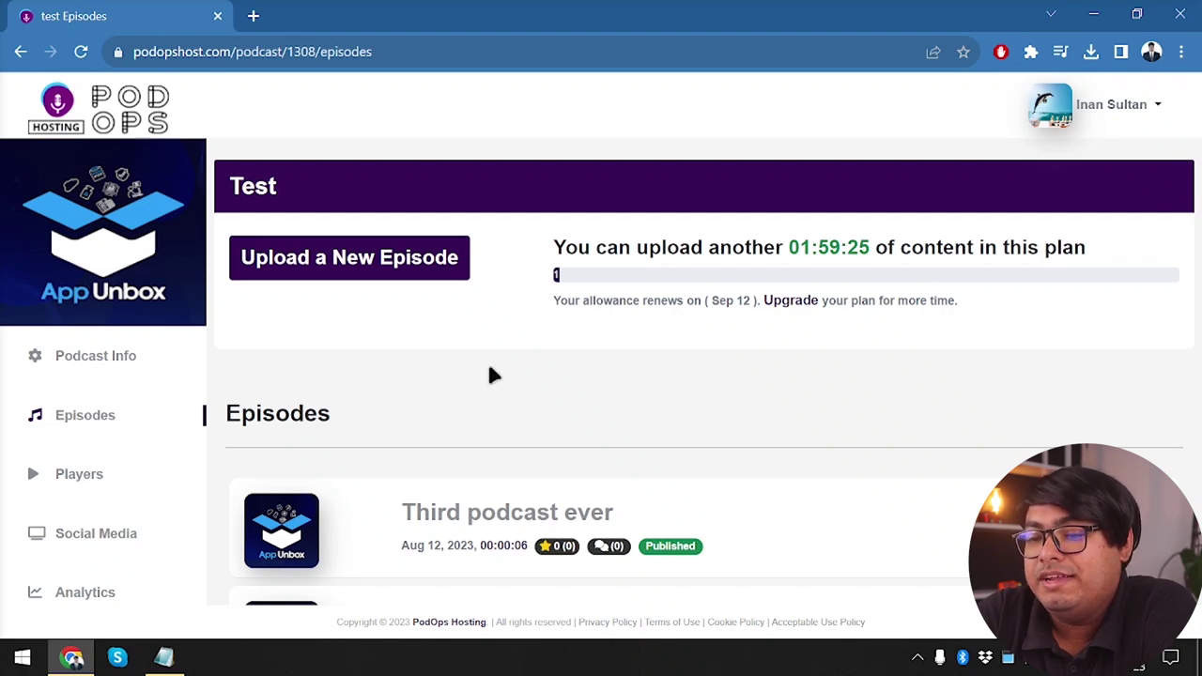
{"action": "scroll", "coordinate": [261, 390], "scroll_direction": "down", "scroll_amount": 3}
{"action": "scroll", "coordinate": [259, 391], "scroll_direction": "up", "scroll_amount": 1}
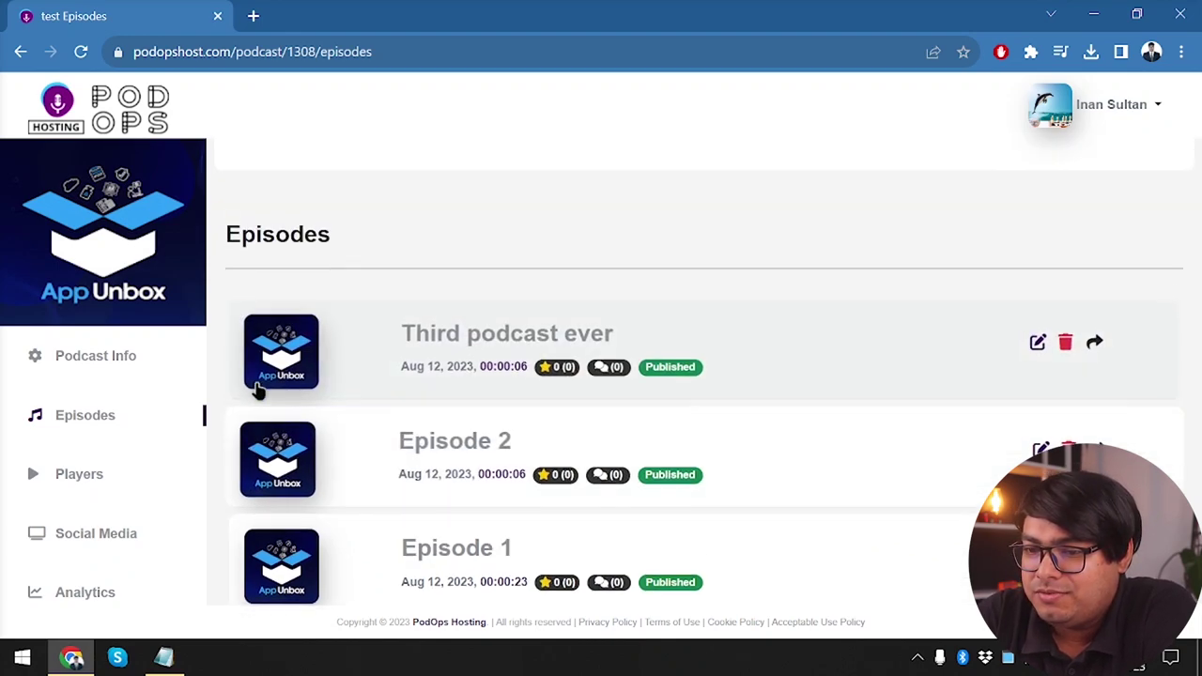
{"action": "left_click", "coordinate": [98, 475]}
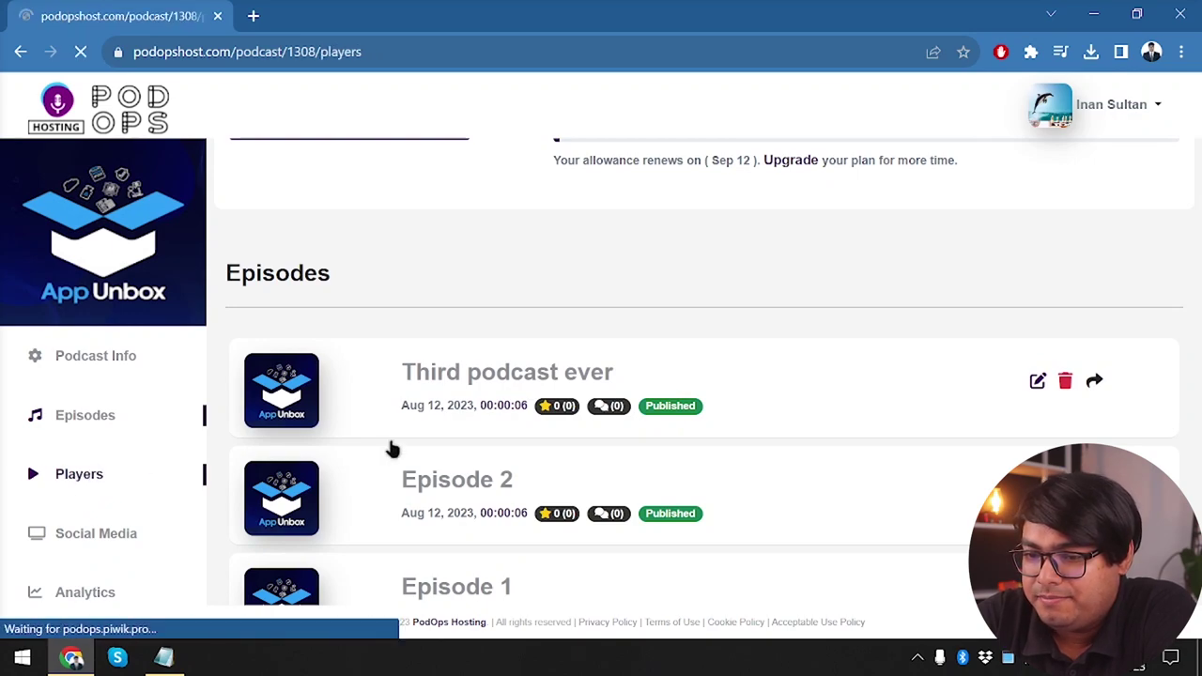
Open Customize Your Players to preview the Episode 1 player
{"action": "scroll", "coordinate": [428, 404], "scroll_direction": "down", "scroll_amount": 1}
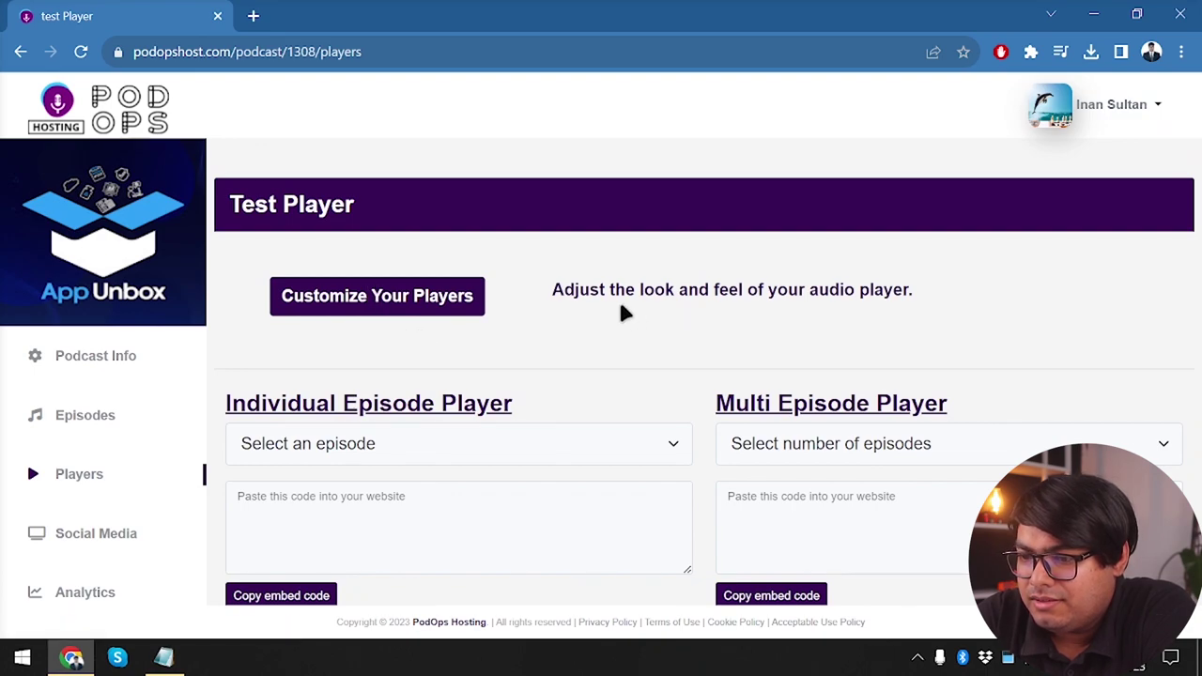
{"action": "left_click", "coordinate": [373, 314]}
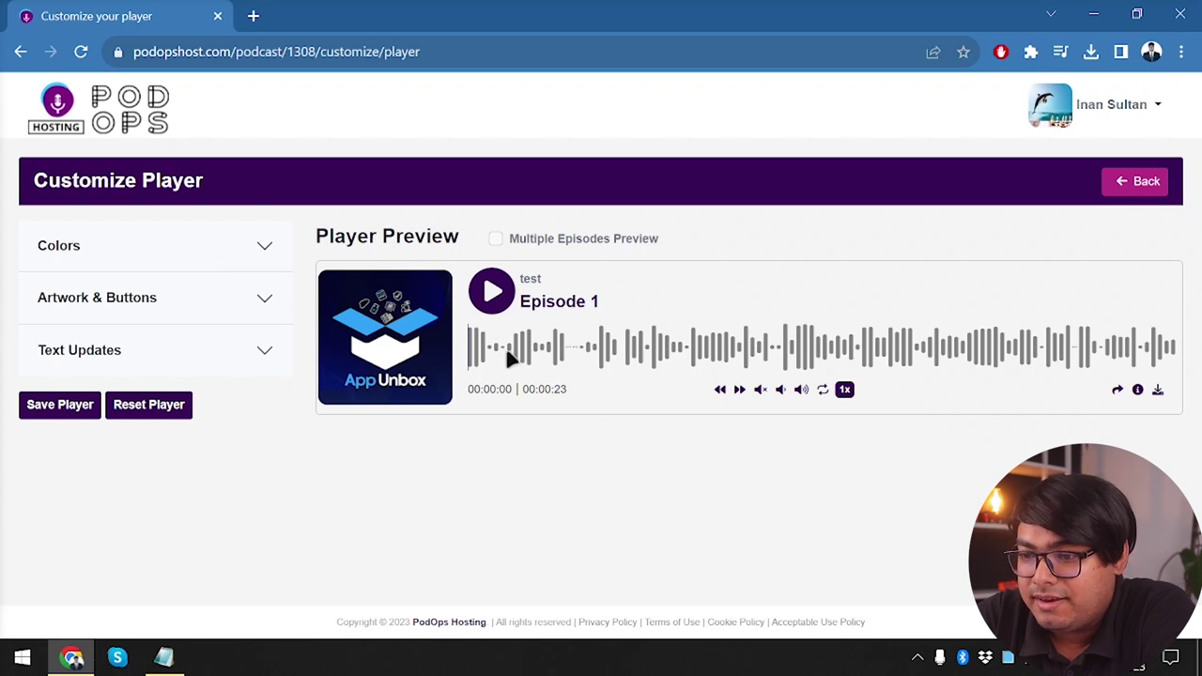
Expand Colors and try a pink player background, RGB 255, 152, 167
{"action": "left_click", "coordinate": [223, 235]}
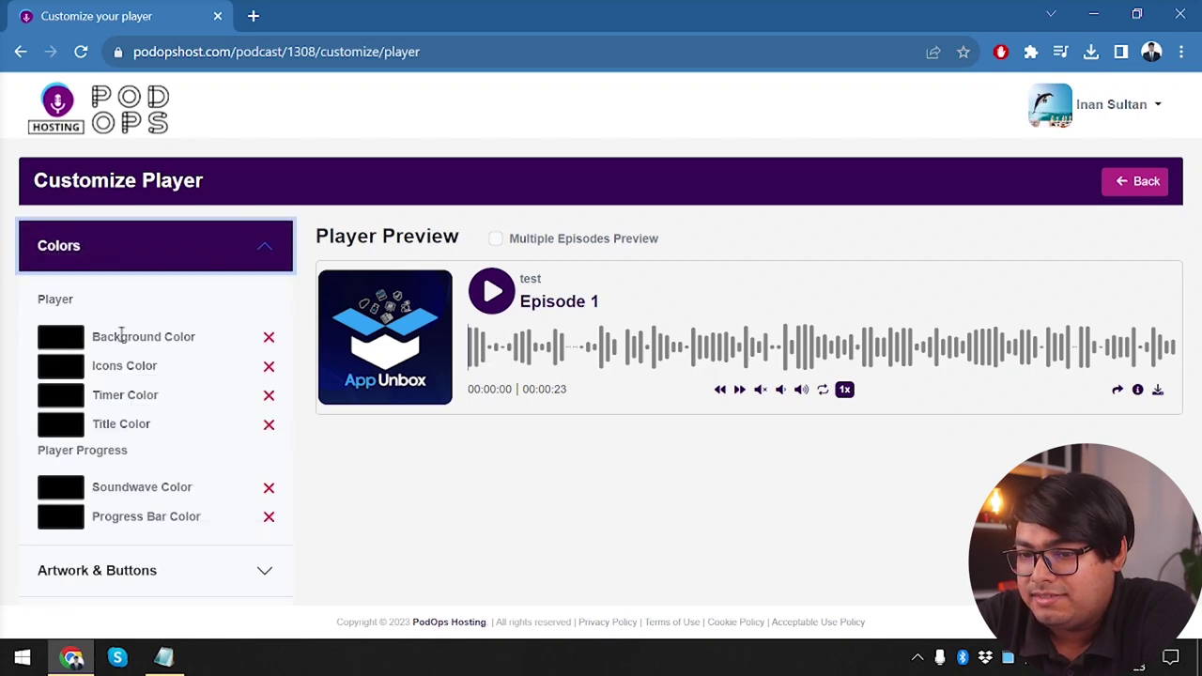
{"action": "left_click", "coordinate": [73, 338]}
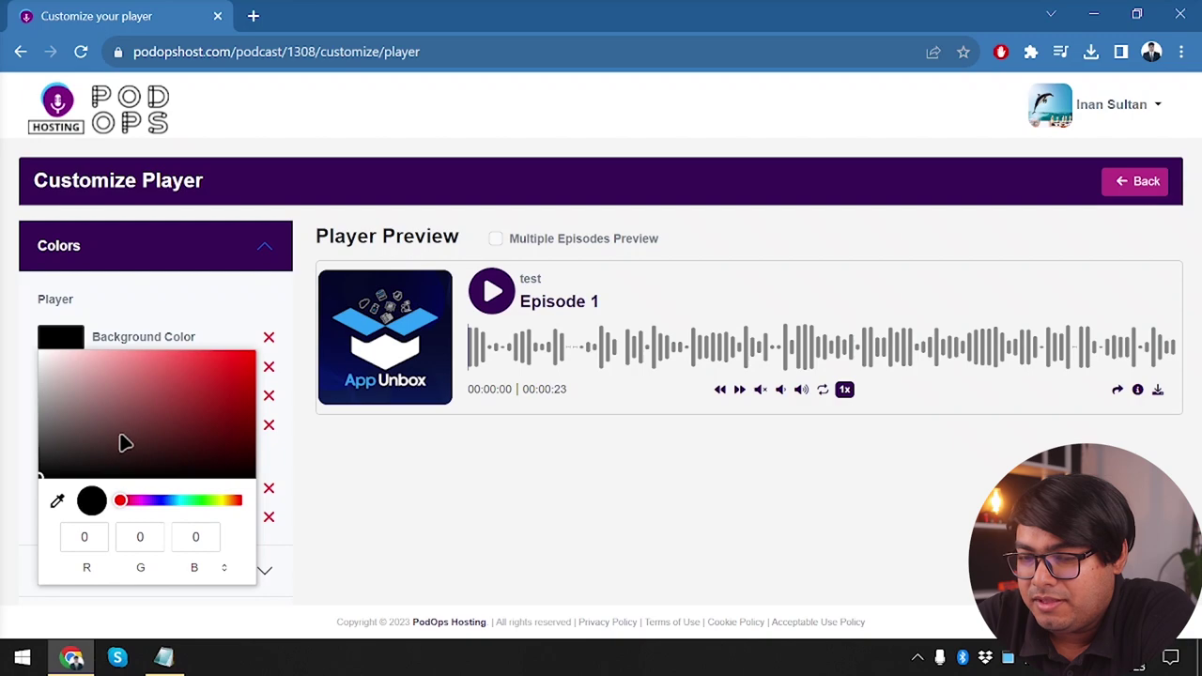
{"action": "left_click_drag", "start_coordinate": [125, 443], "coordinate": [63, 389]}
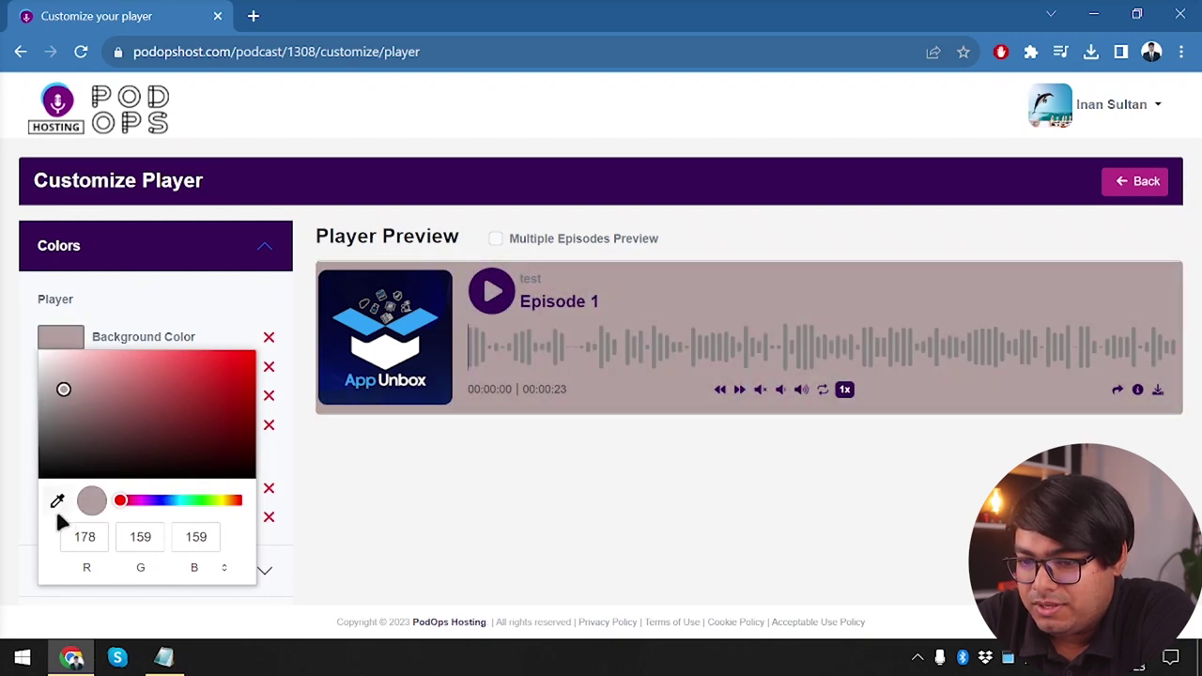
{"action": "double_click", "coordinate": [83, 536]}
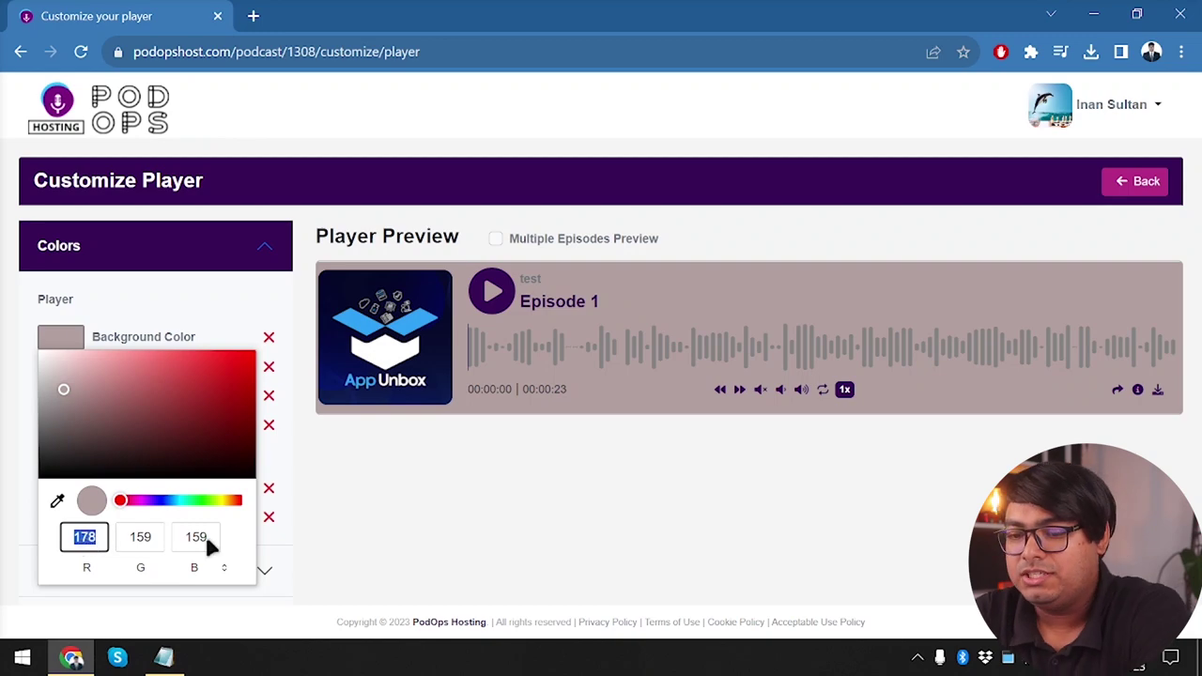
{"action": "type", "text": "255"}
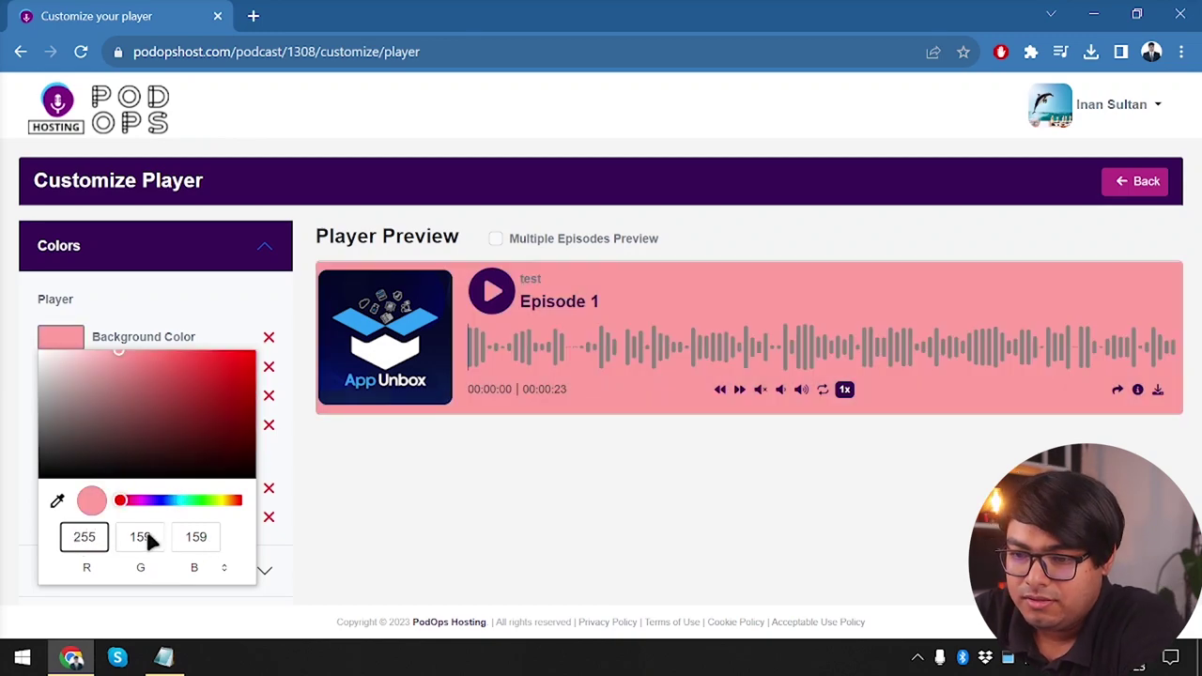
{"action": "double_click", "coordinate": [141, 537]}
{"action": "type", "text": "152"}
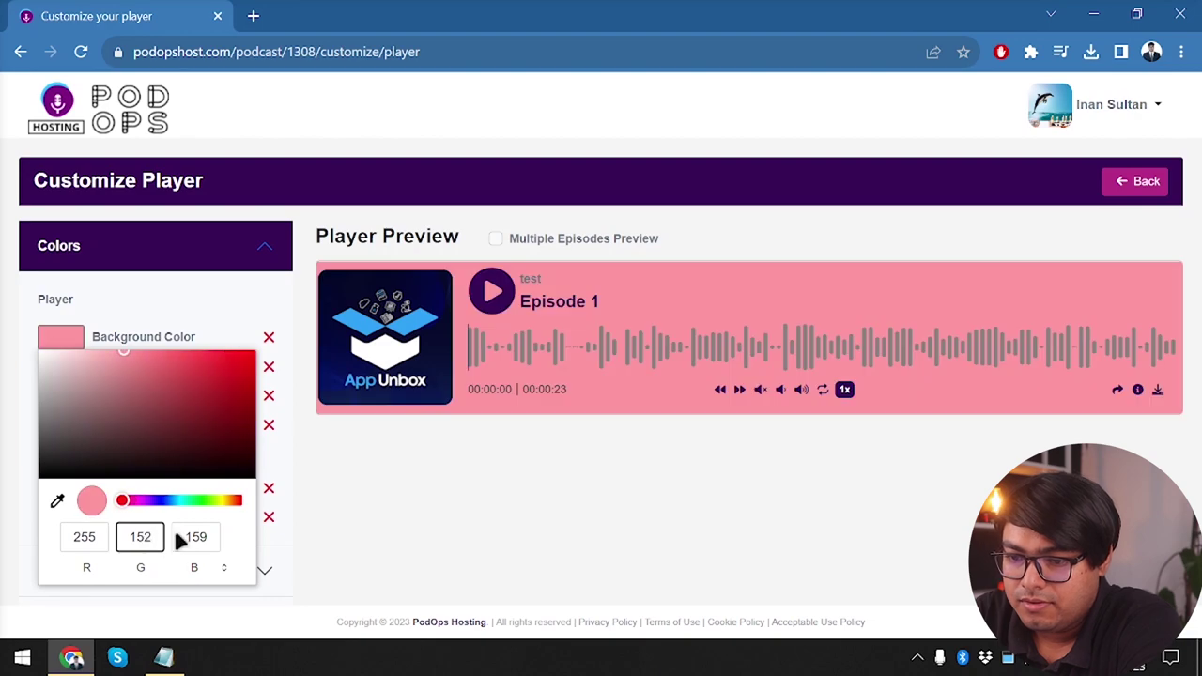
{"action": "double_click", "coordinate": [185, 535]}
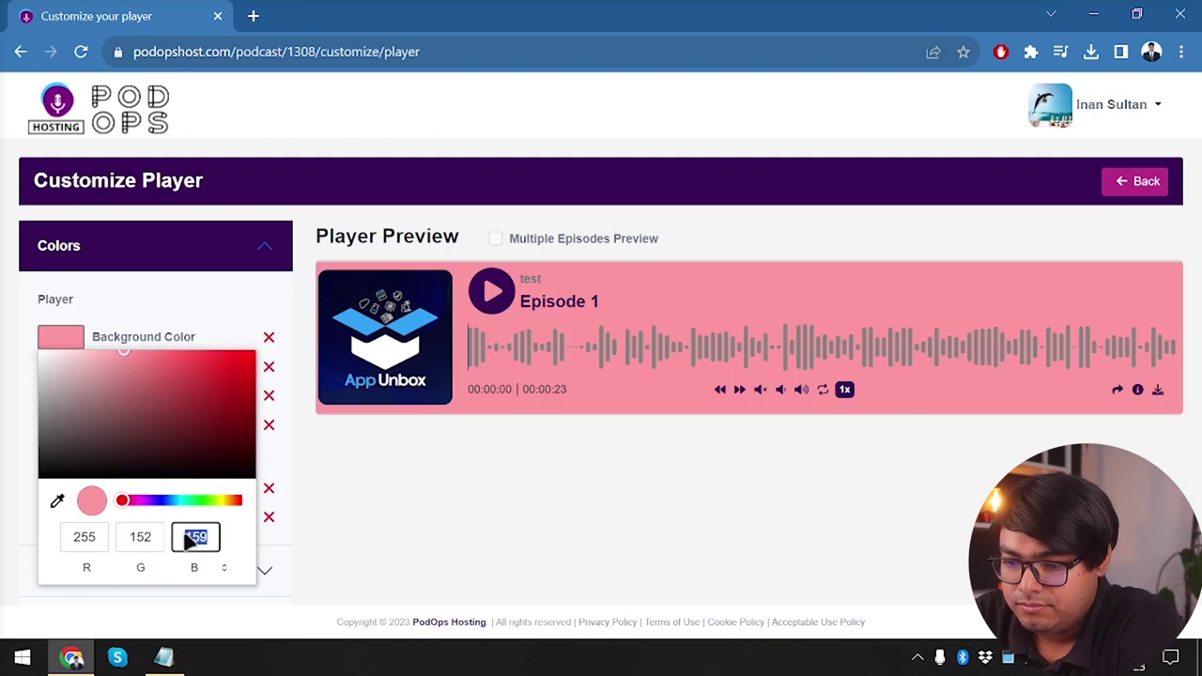
{"action": "type", "text": "167"}
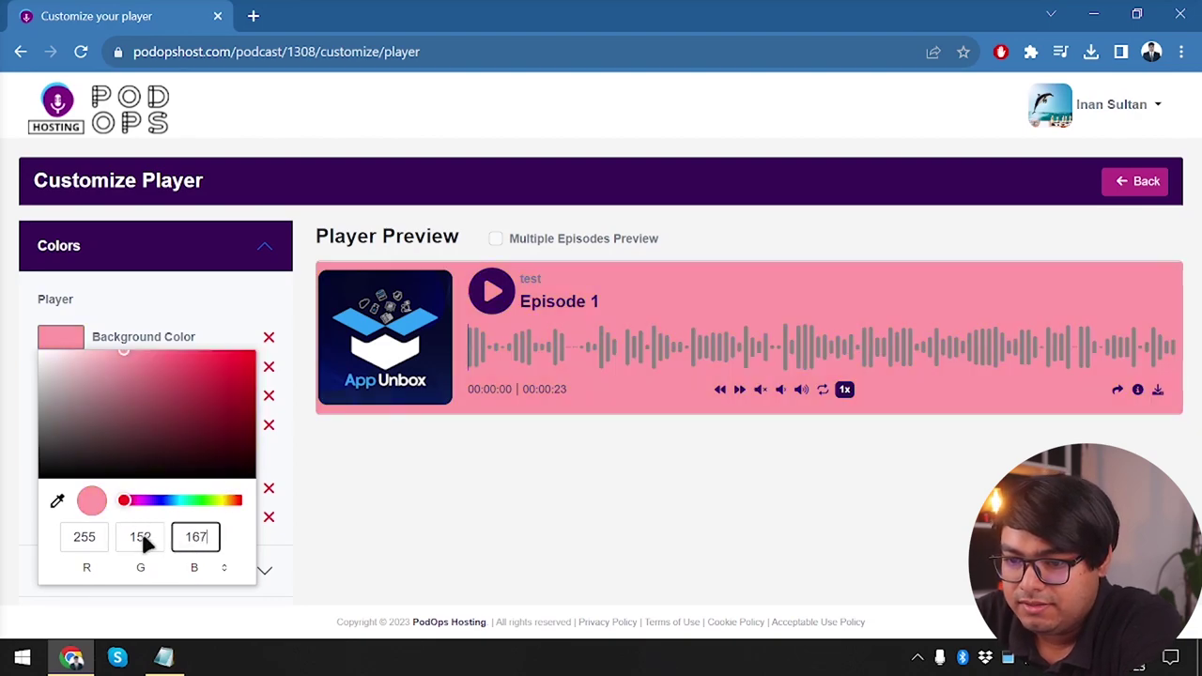
Try yellow (255, 255, 0) and then black (0, 0, 0) as the background
{"action": "double_click", "coordinate": [146, 539]}
{"action": "type", "text": "255"}
{"action": "double_click", "coordinate": [199, 537]}
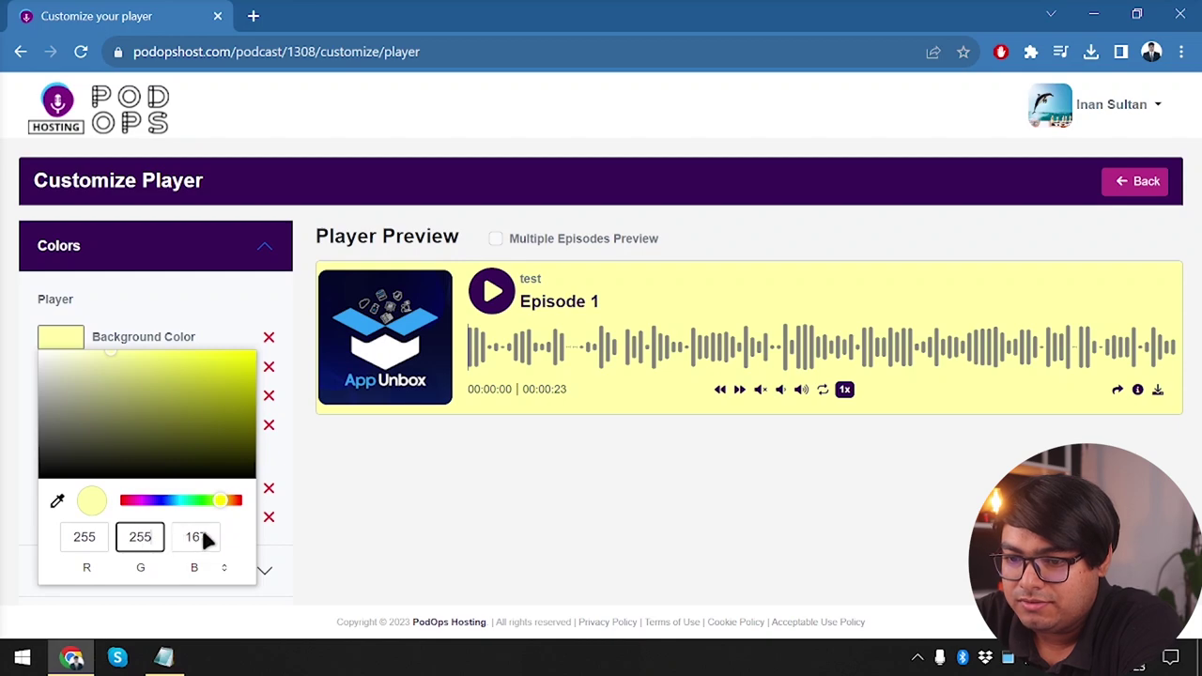
{"action": "type", "text": "255"}
{"action": "double_click", "coordinate": [192, 542]}
{"action": "type", "text": "0"}
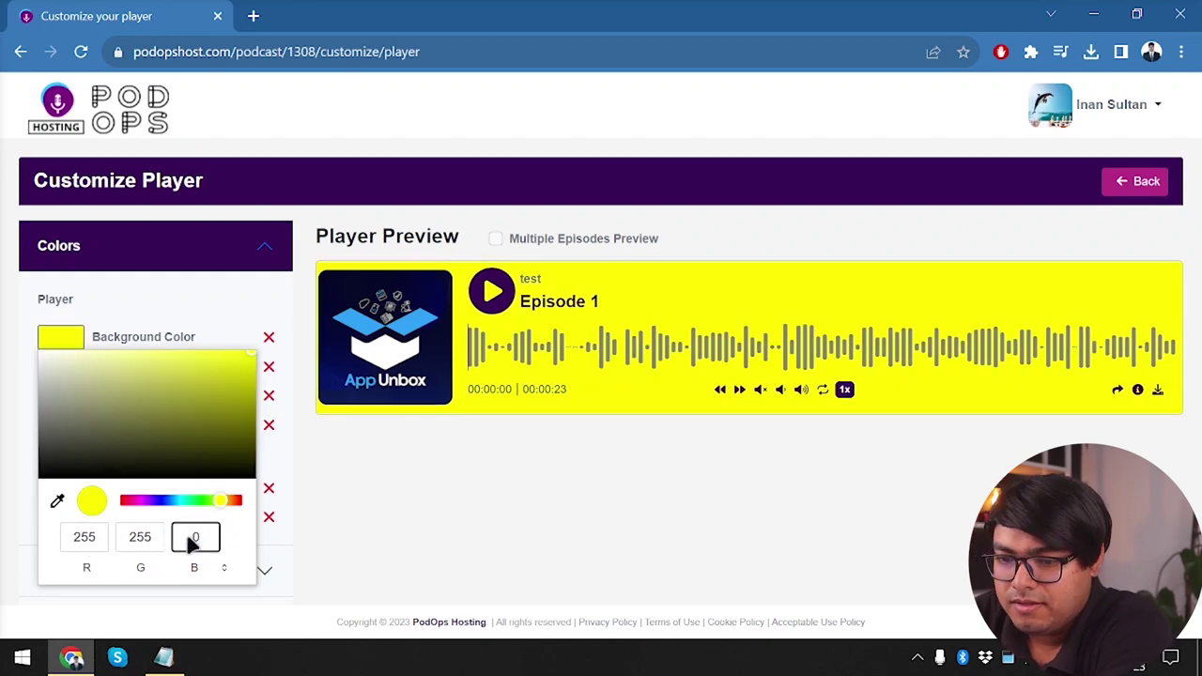
{"action": "double_click", "coordinate": [141, 541]}
{"action": "type", "text": "0"}
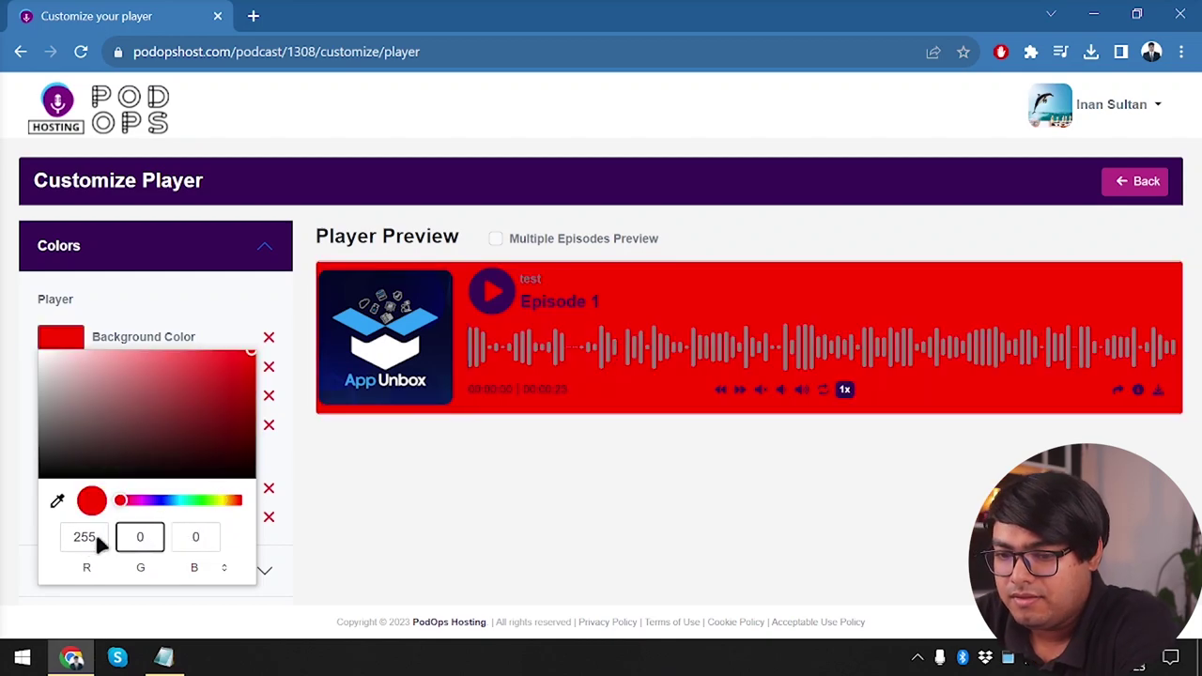
{"action": "double_click", "coordinate": [99, 543]}
{"action": "type", "text": "0"}
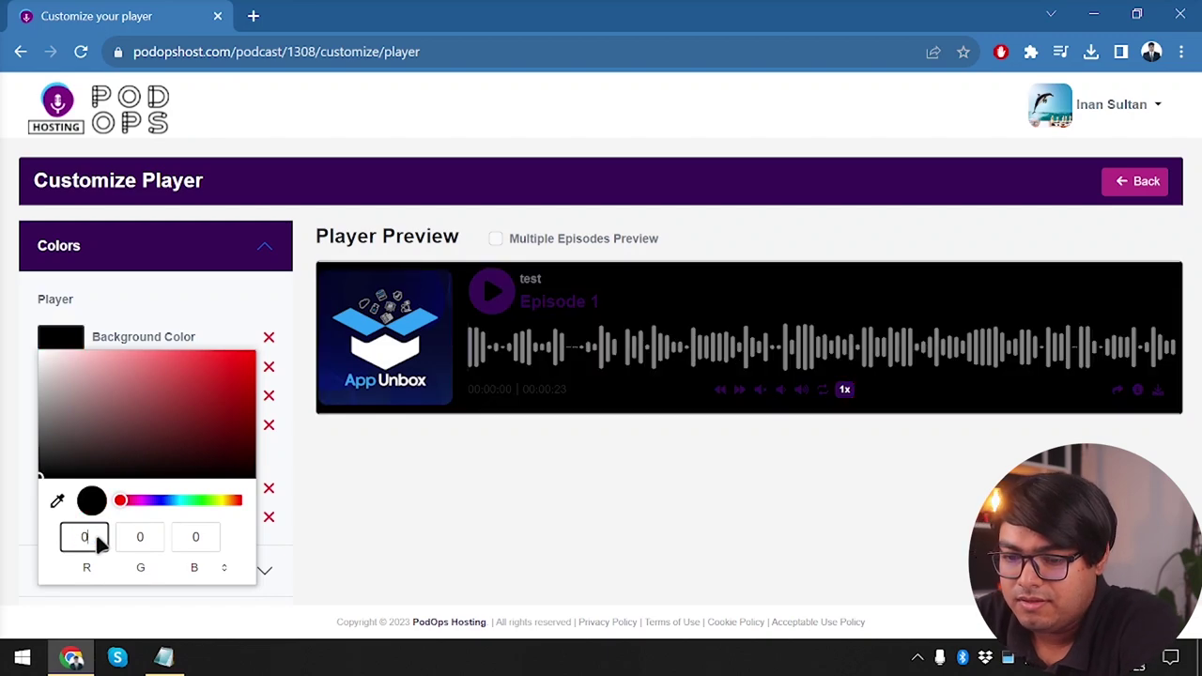
Try RGB 250, 250, 20, then sample white (255, 255, 255) as the background
{"action": "key", "text": "BackSpace"}
{"action": "type", "text": "250"}
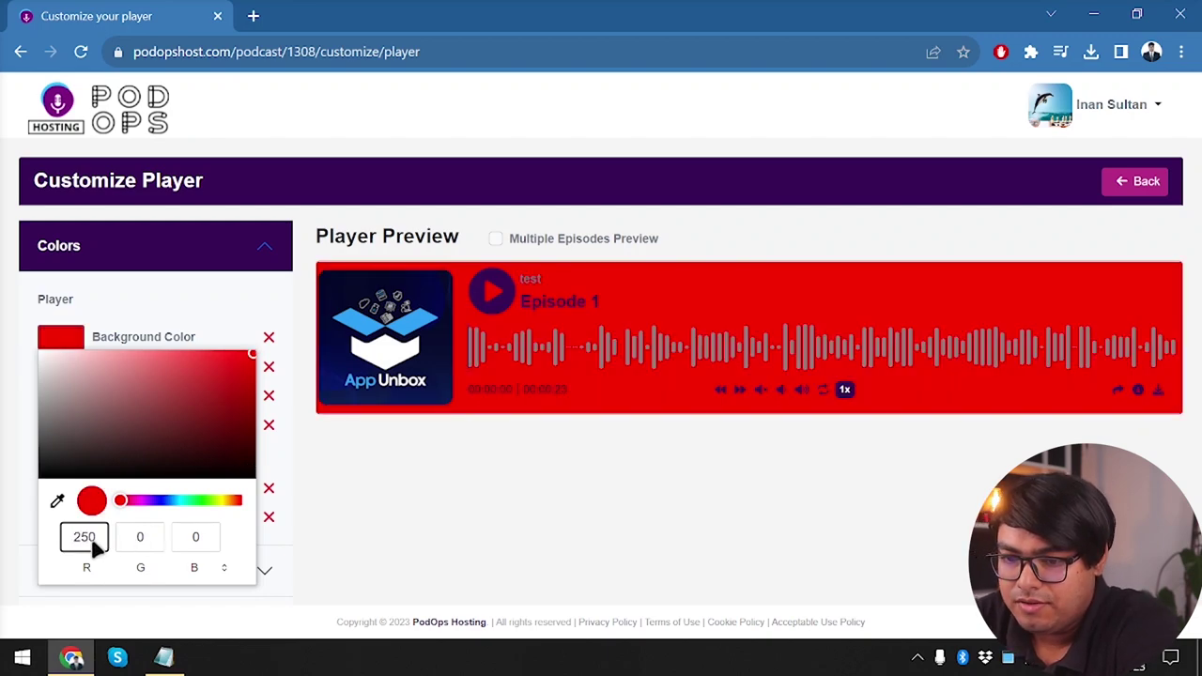
{"action": "double_click", "coordinate": [137, 537]}
{"action": "type", "text": "2"}
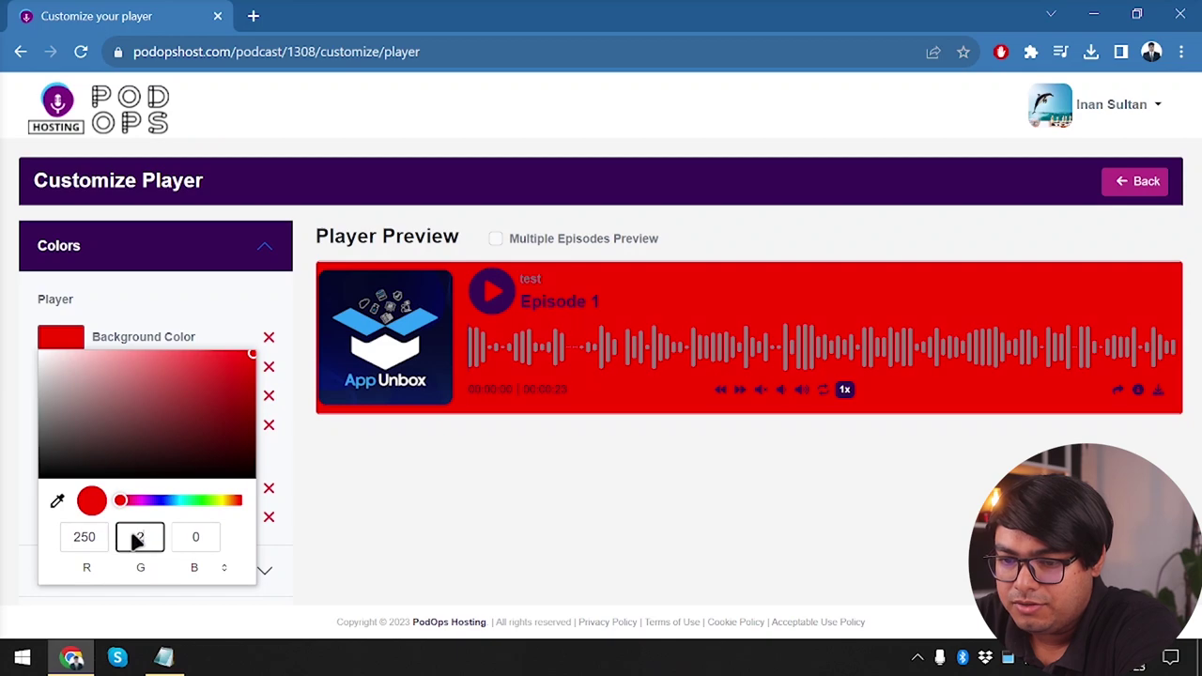
{"action": "type", "text": "50"}
{"action": "double_click", "coordinate": [193, 536]}
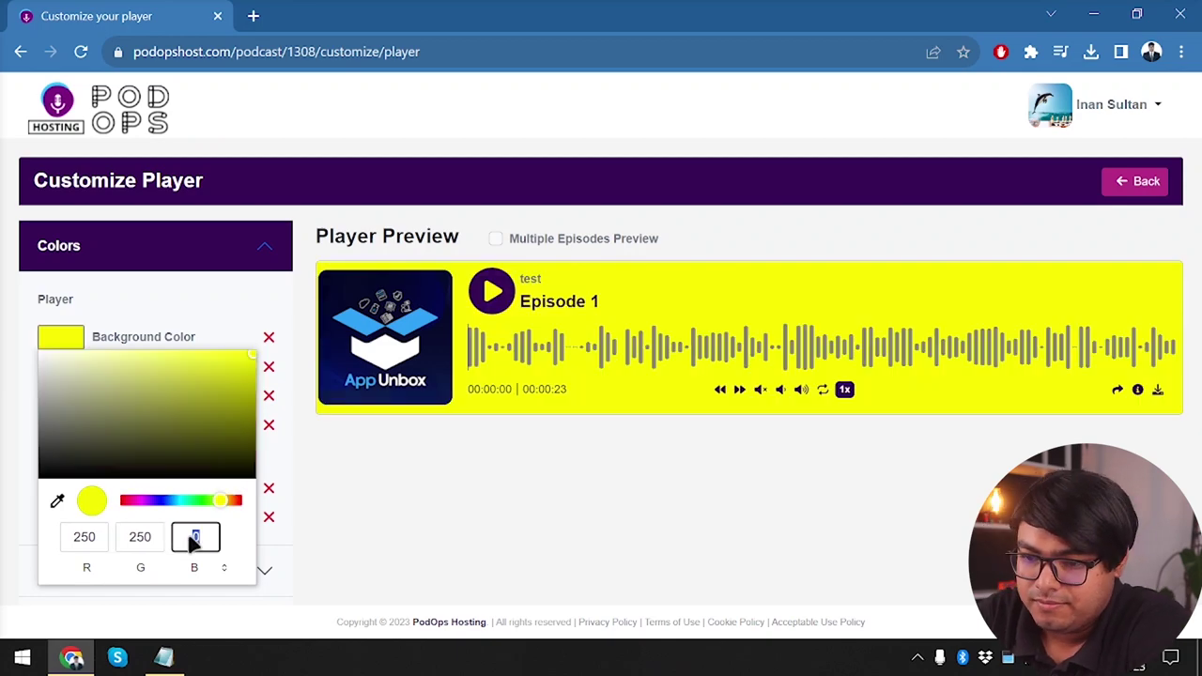
{"action": "type", "text": "250"}
{"action": "double_click", "coordinate": [198, 540]}
{"action": "type", "text": "20"}
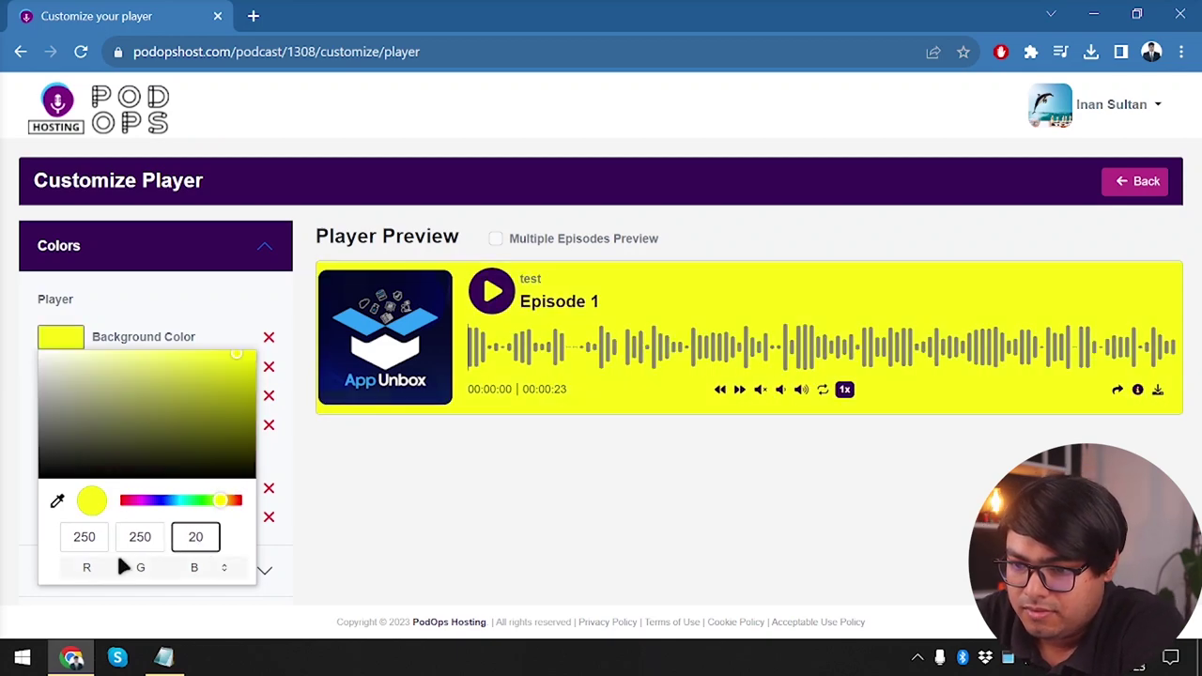
{"action": "double_click", "coordinate": [141, 536]}
{"action": "type", "text": "250"}
{"action": "double_click", "coordinate": [83, 540]}
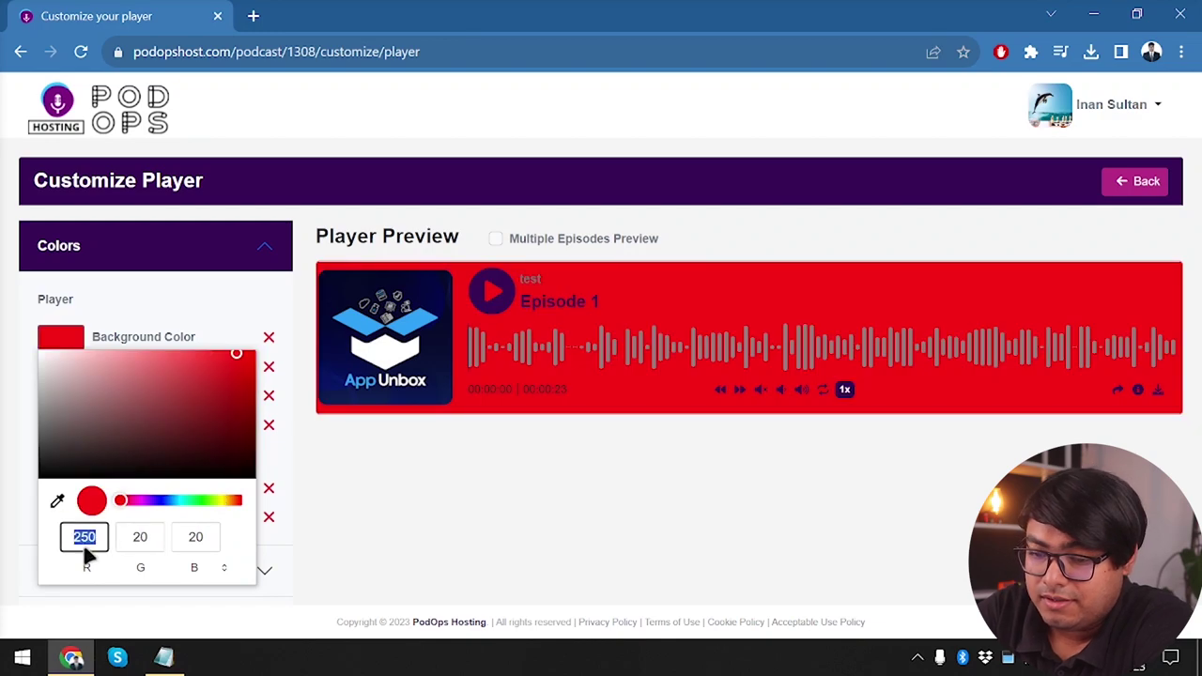
{"action": "key", "text": "BackSpace"}
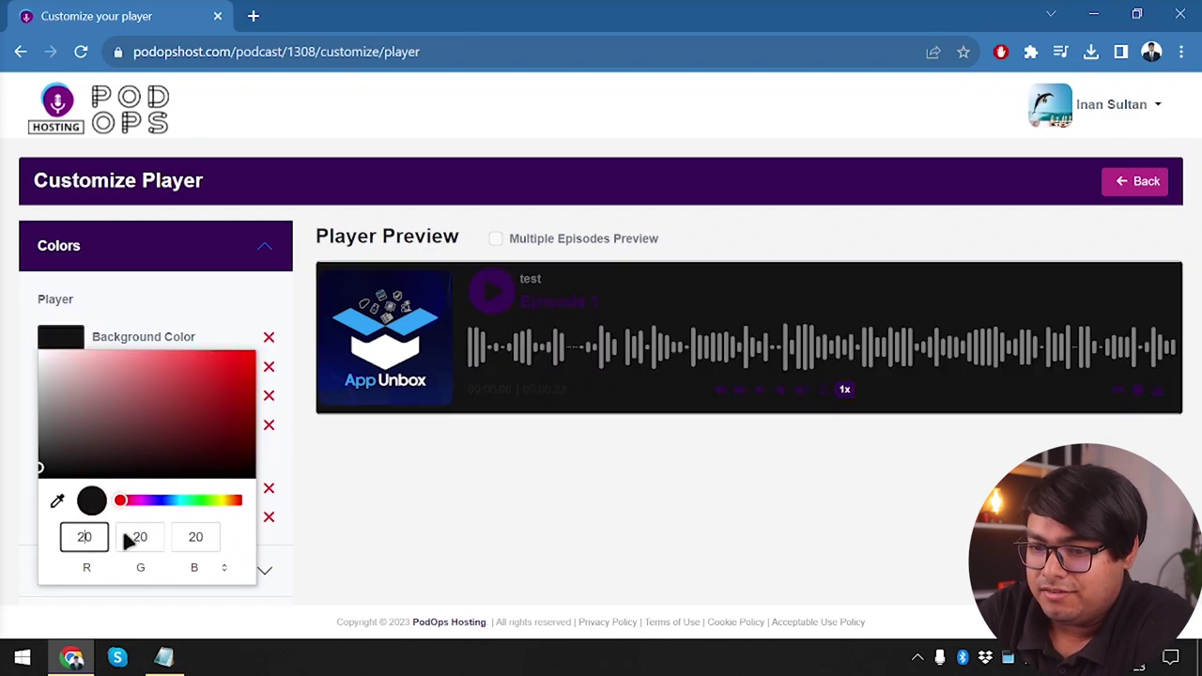
{"action": "left_click", "coordinate": [57, 500]}
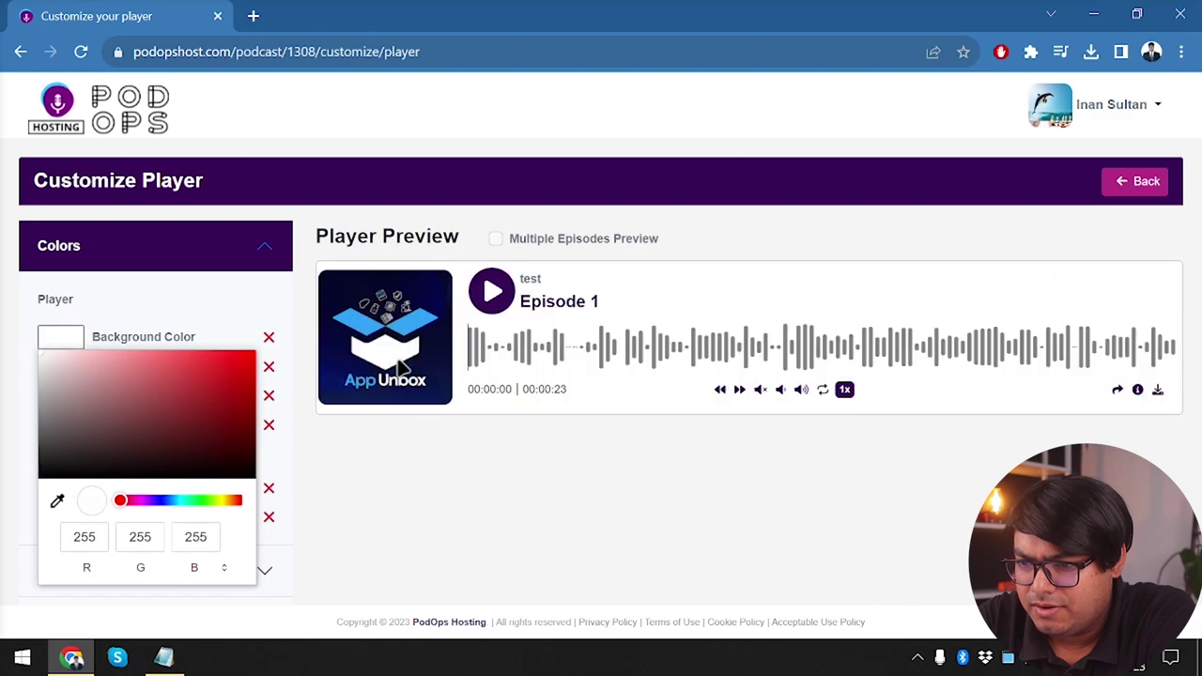
{"action": "left_click", "coordinate": [375, 543]}
Set the player's icons colour to a blue sampled from the artwork
{"action": "left_click", "coordinate": [71, 372]}
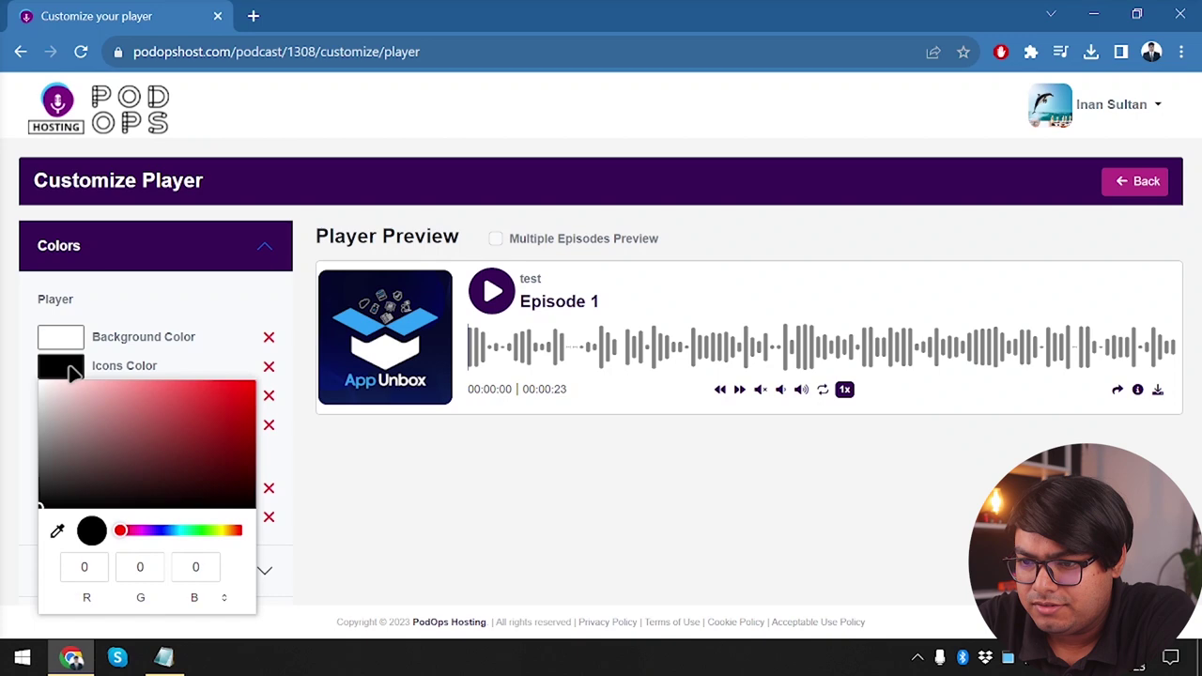
{"action": "left_click", "coordinate": [56, 532]}
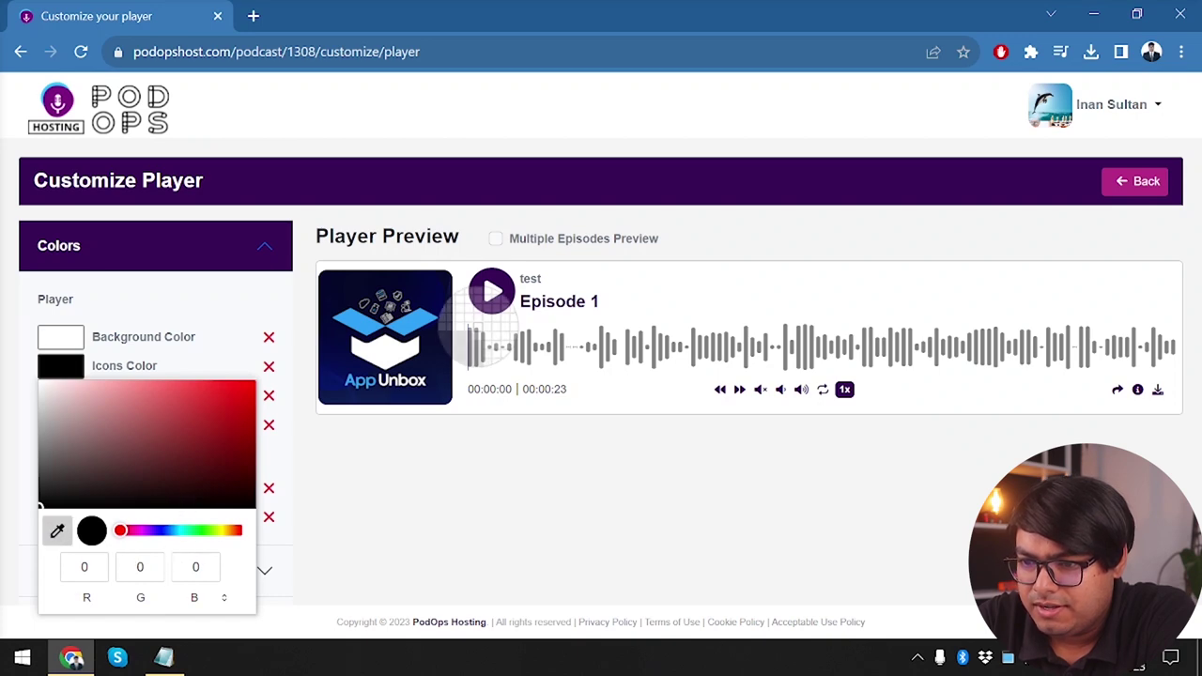
{"action": "left_click", "coordinate": [380, 296]}
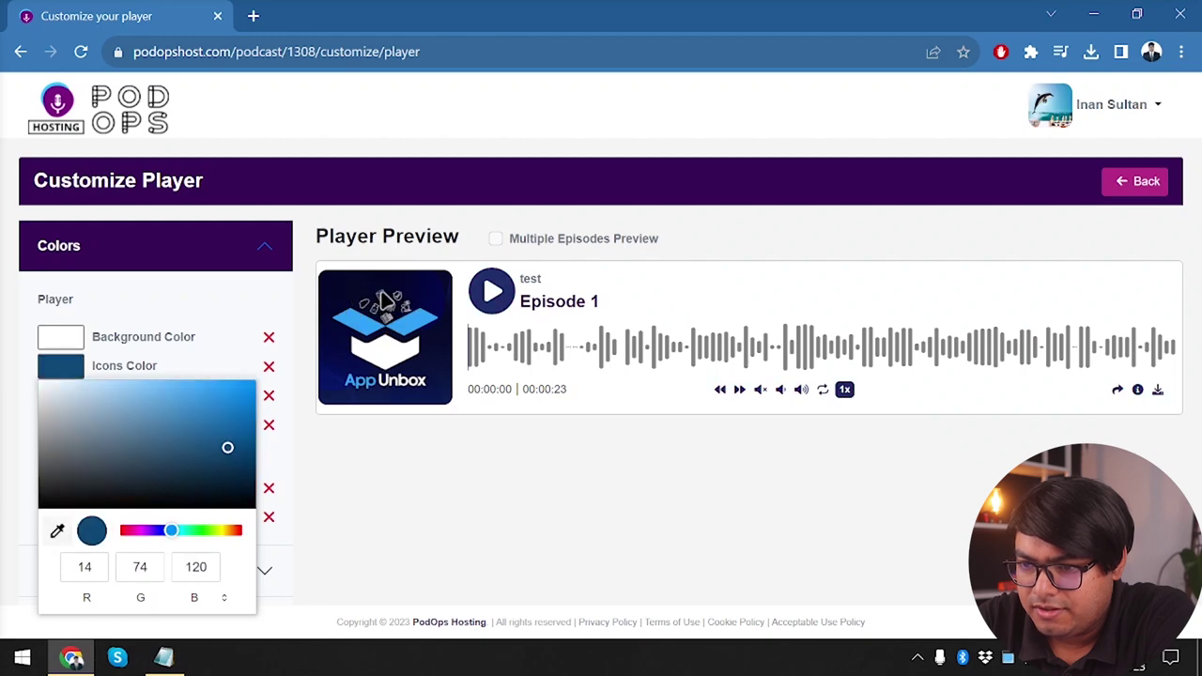
{"action": "left_click", "coordinate": [208, 338]}
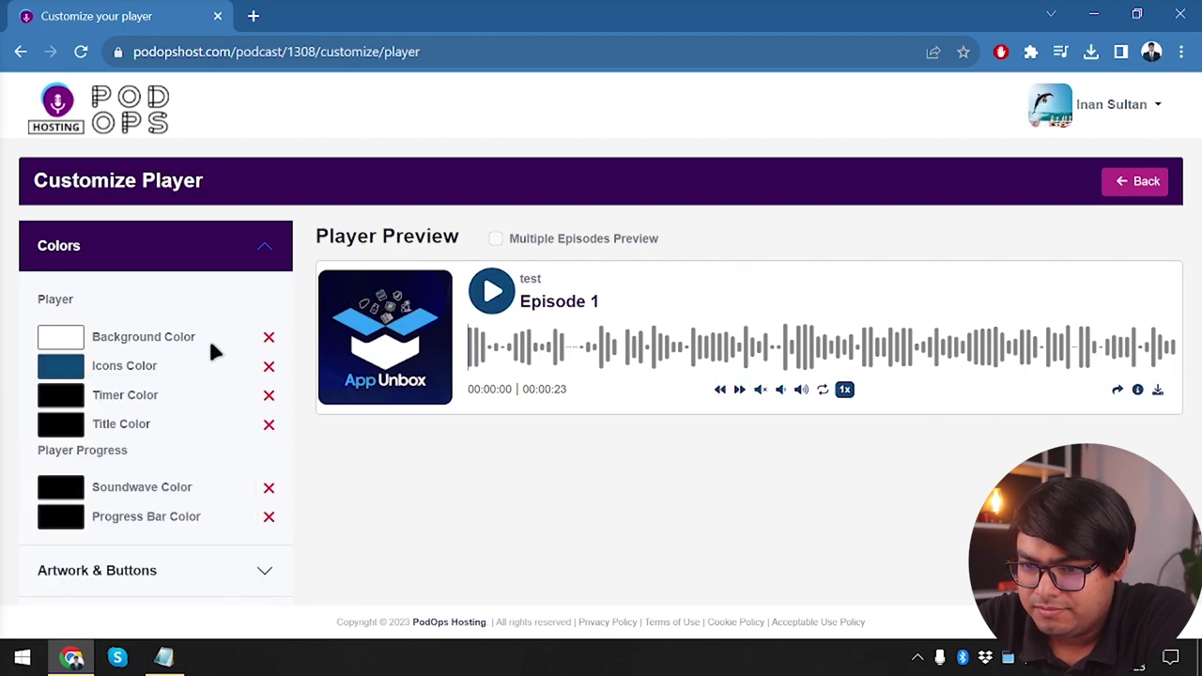
Set the timer colour to a vivid blue based on the artwork's navy
{"action": "left_click", "coordinate": [82, 399]}
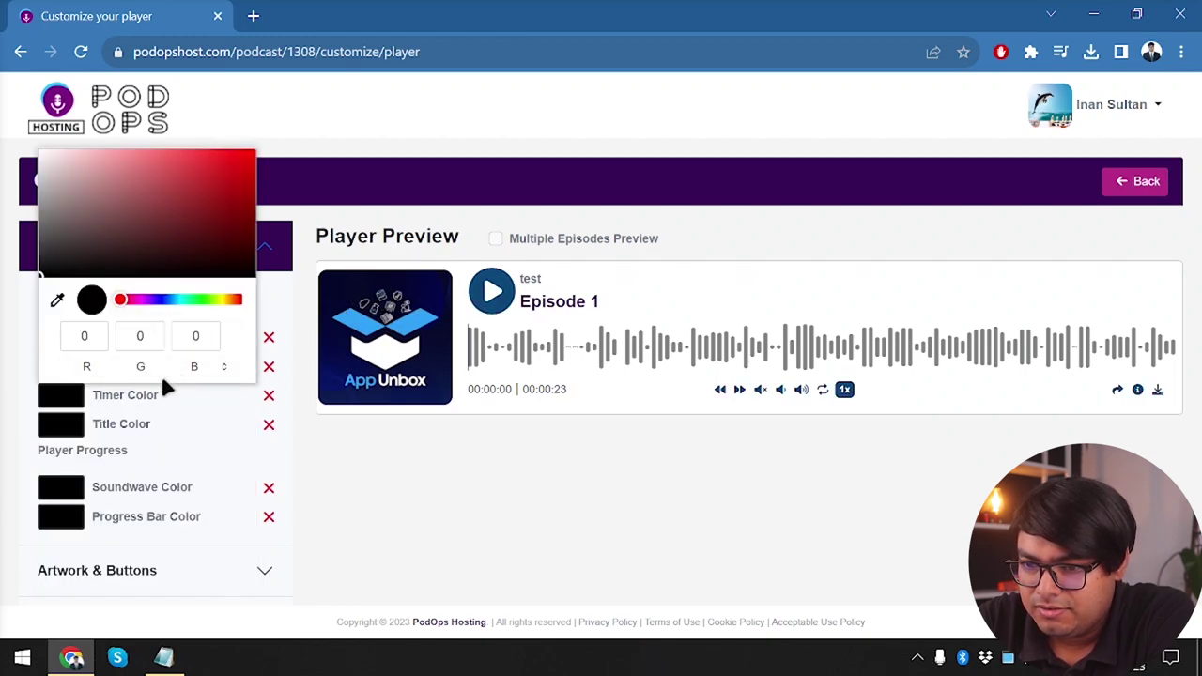
{"action": "left_click", "coordinate": [57, 300]}
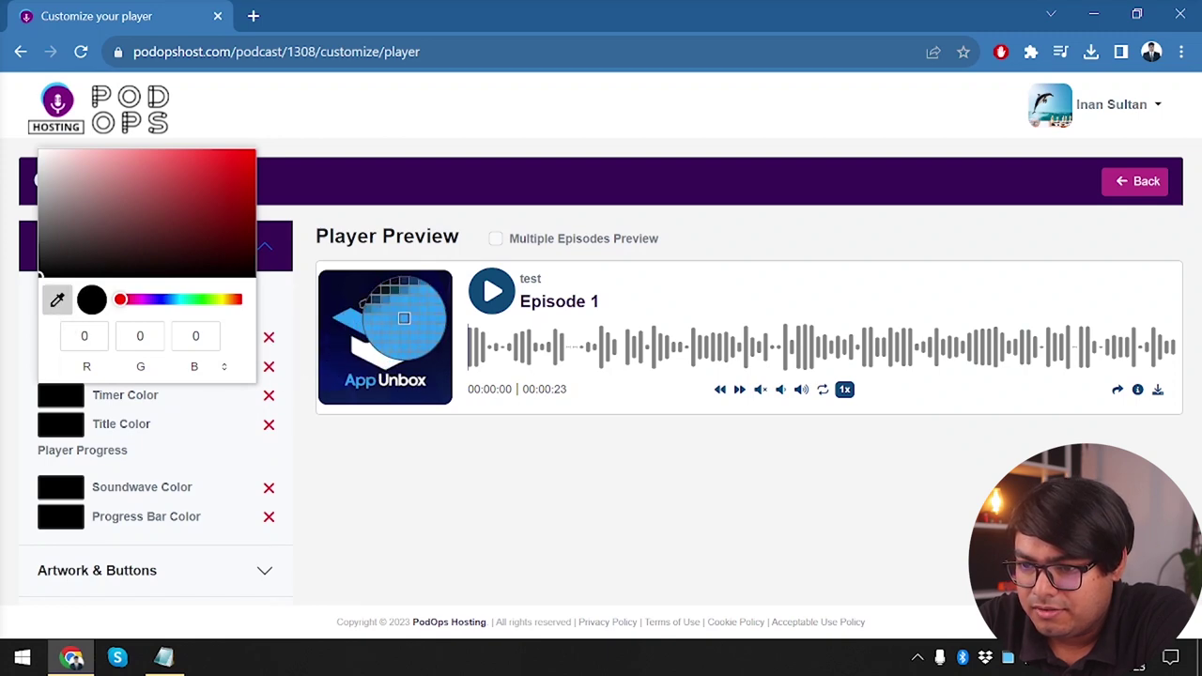
{"action": "left_click", "coordinate": [334, 342]}
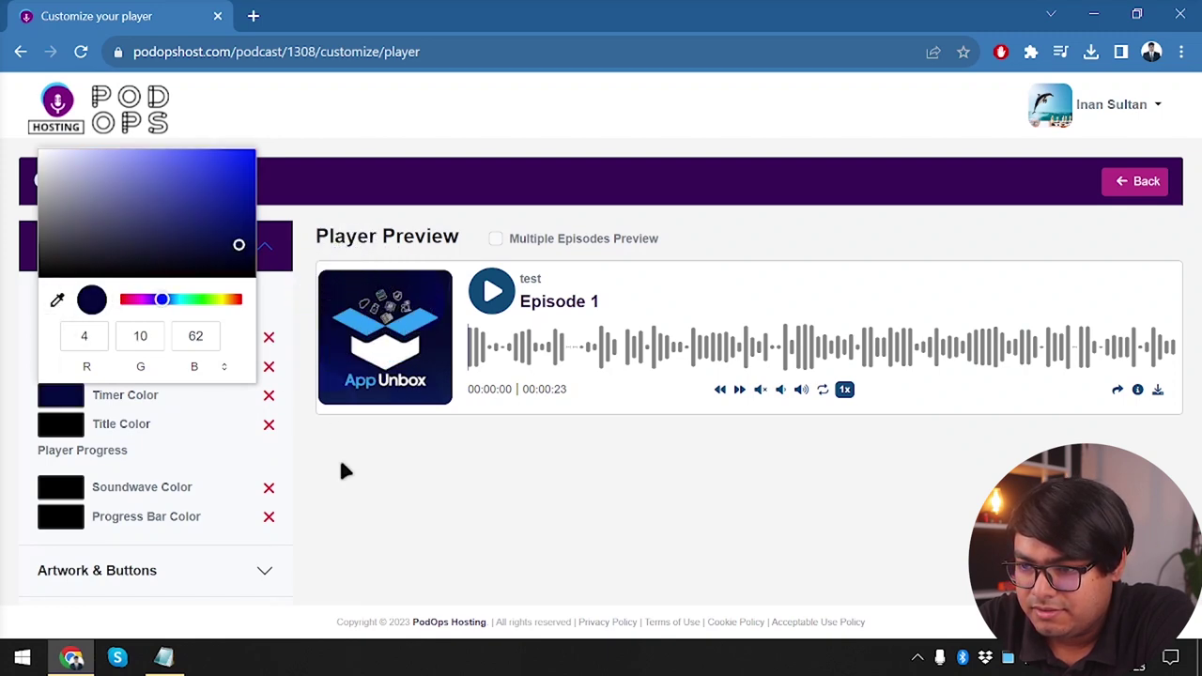
{"action": "left_click_drag", "start_coordinate": [239, 174], "coordinate": [234, 166]}
{"action": "left_click", "coordinate": [368, 489]}
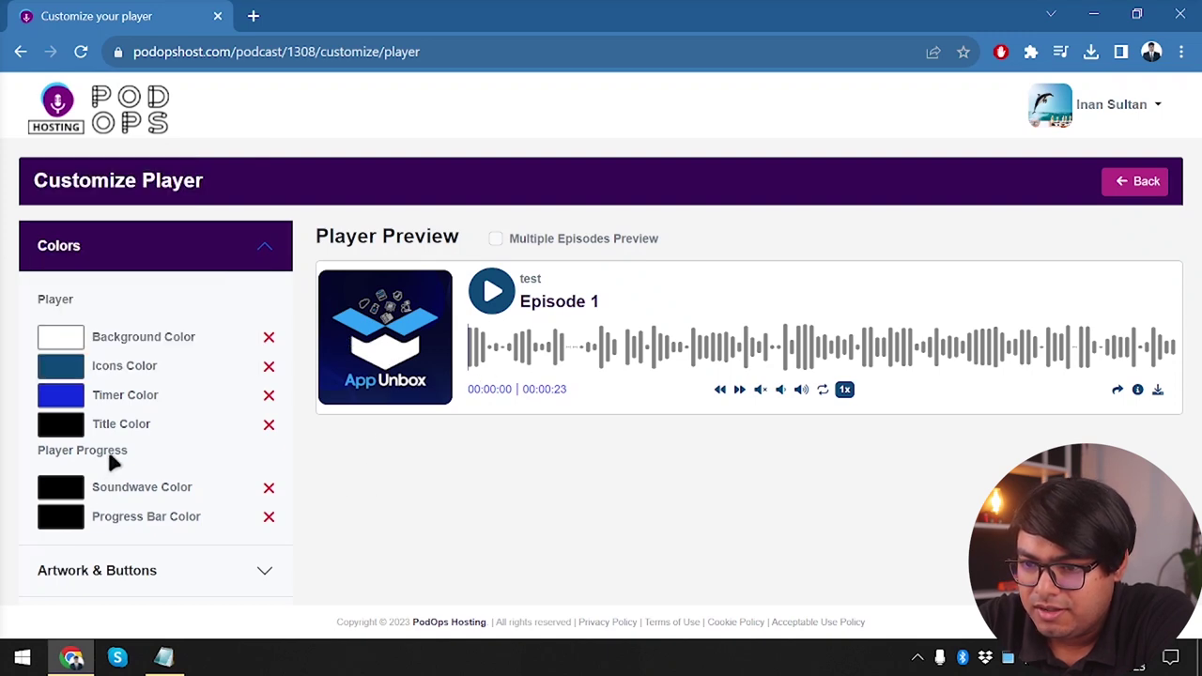
Set the title colour to the artwork's light blue (47, 161, 247)
{"action": "left_click", "coordinate": [68, 434]}
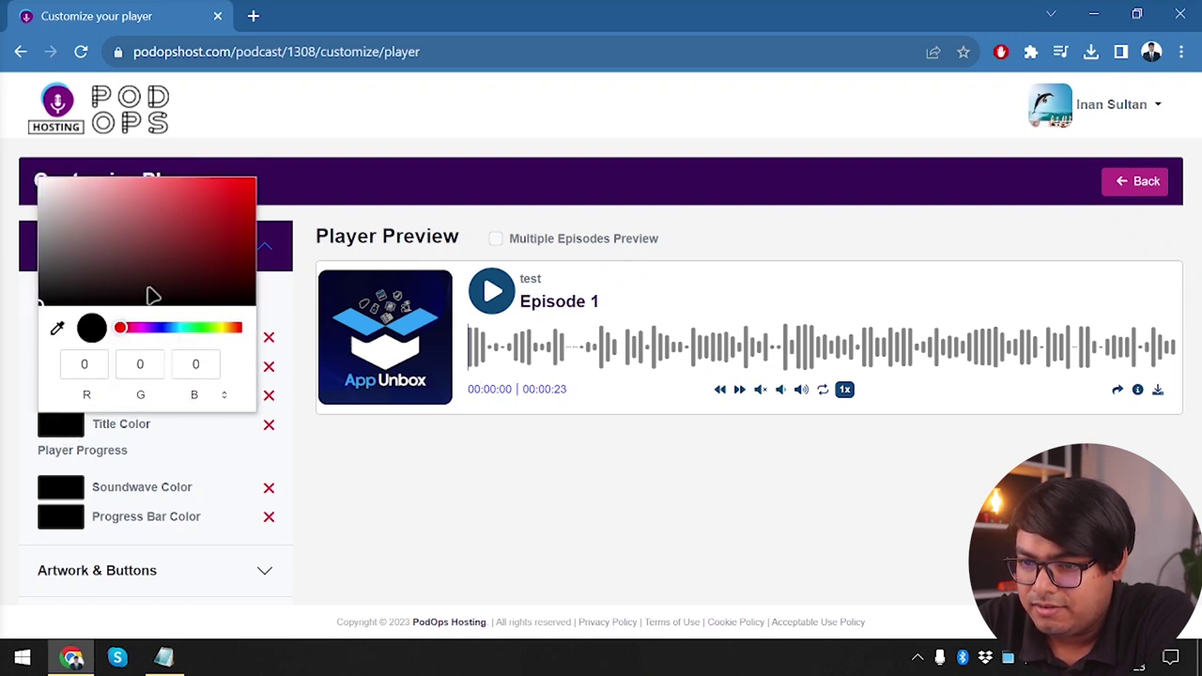
{"action": "left_click", "coordinate": [56, 328]}
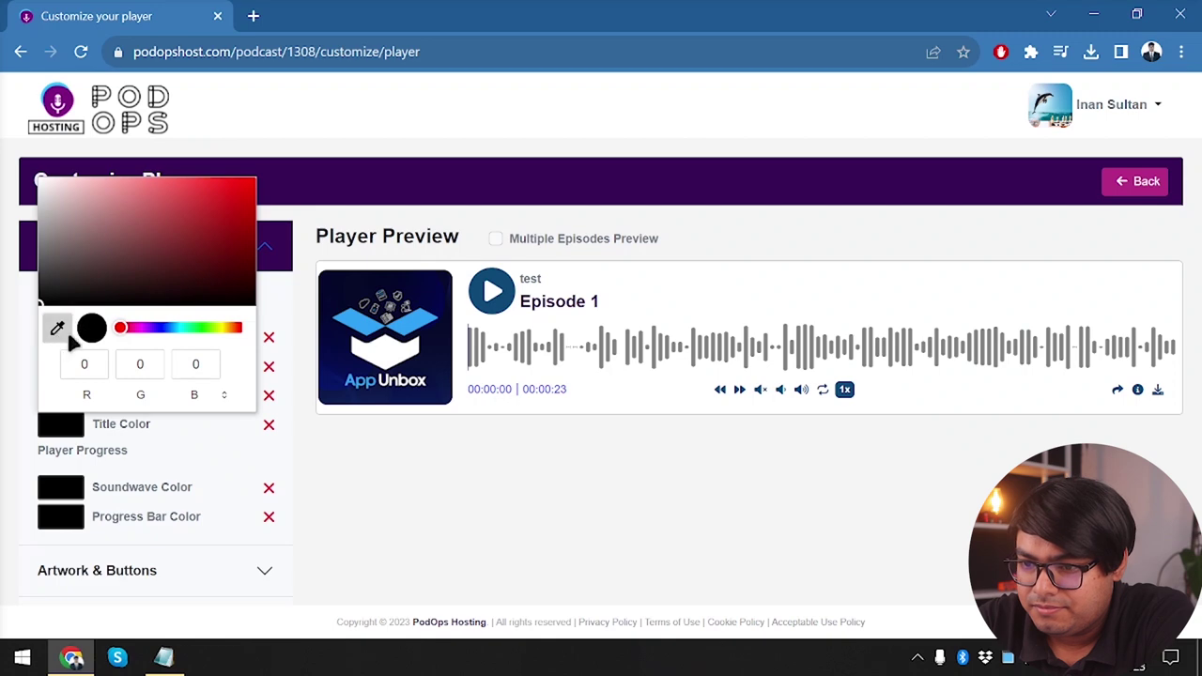
{"action": "left_click", "coordinate": [355, 318]}
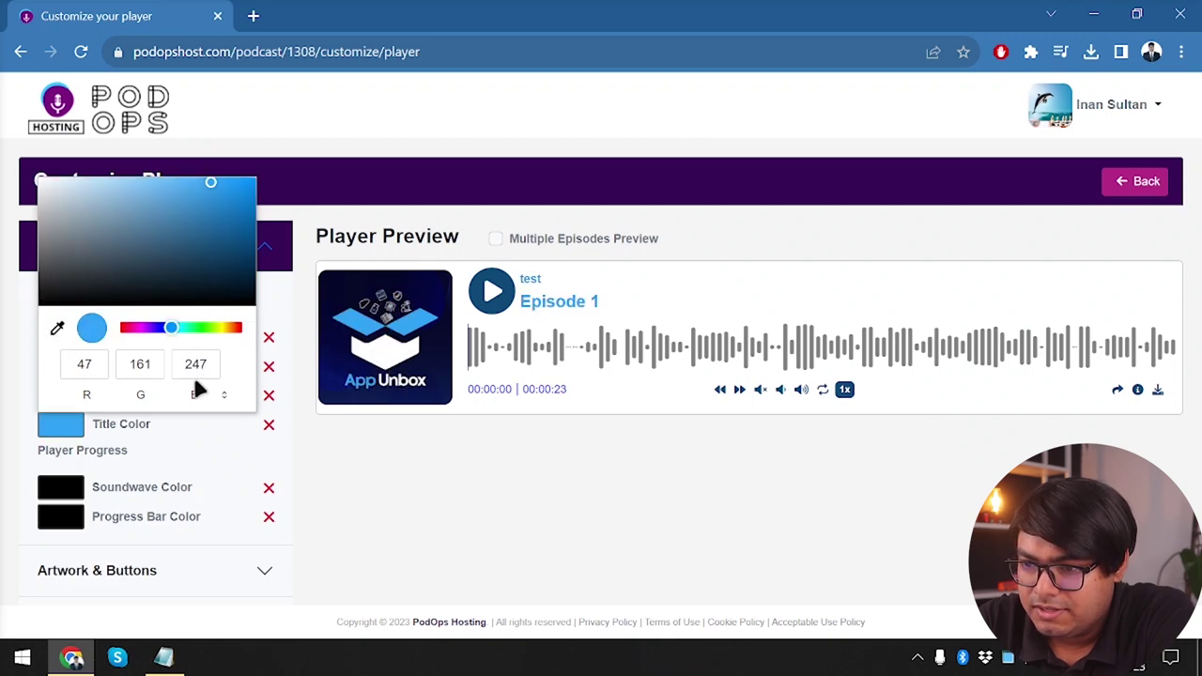
{"action": "left_click", "coordinate": [472, 440]}
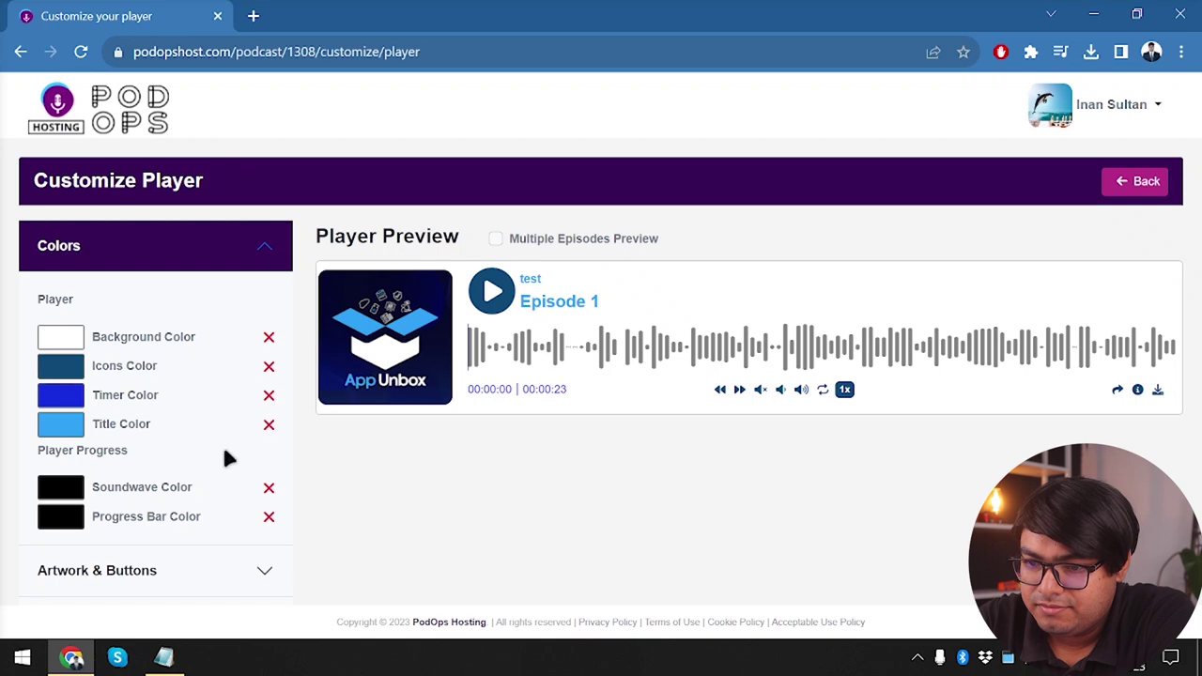
{"action": "scroll", "coordinate": [177, 469], "scroll_direction": "down", "scroll_amount": 1}
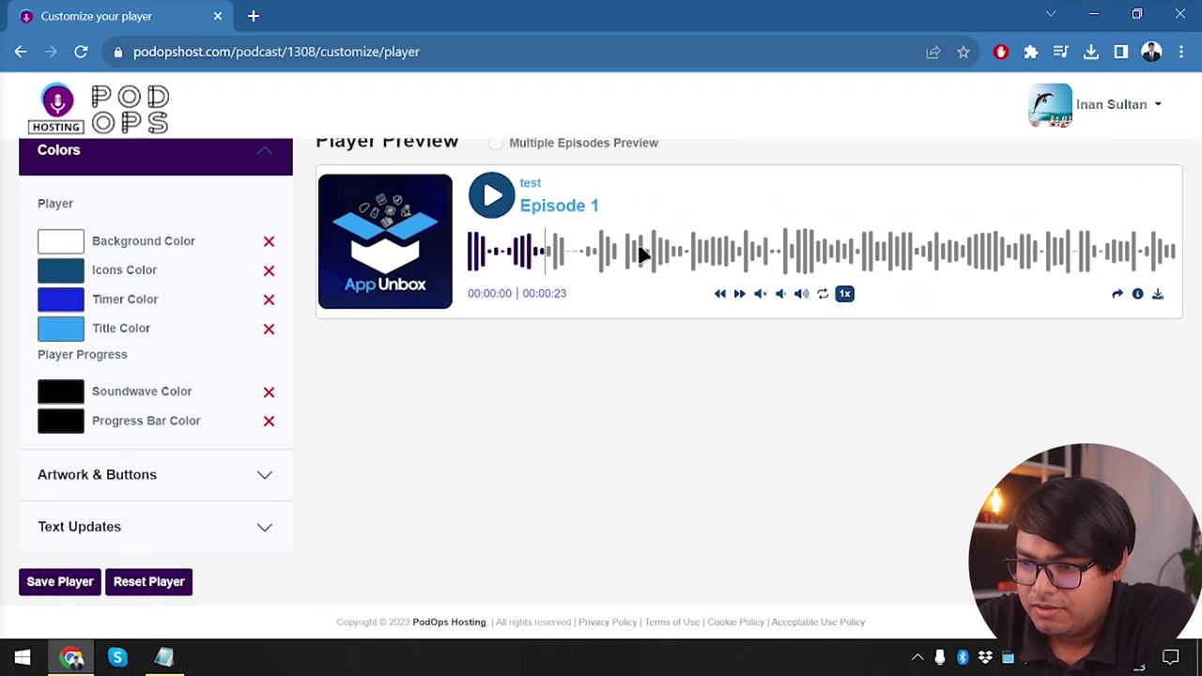
Set the soundwave to pale blue-grey after trying pink and grey
{"action": "left_click", "coordinate": [723, 255]}
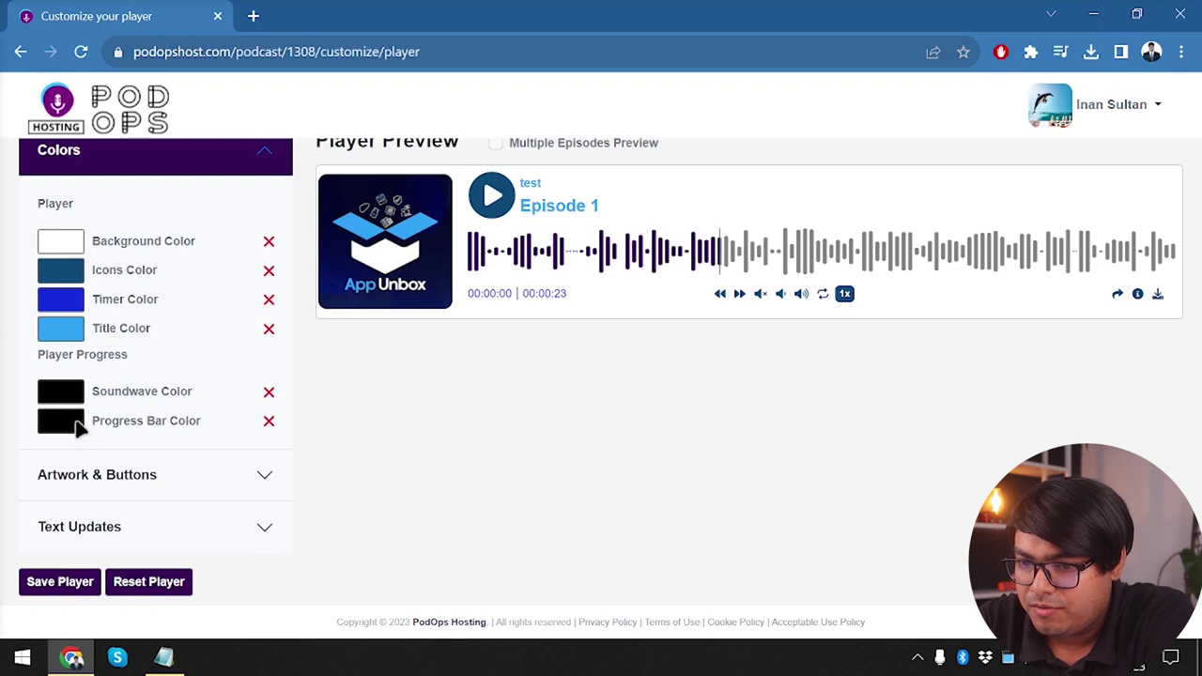
{"action": "left_click", "coordinate": [59, 397]}
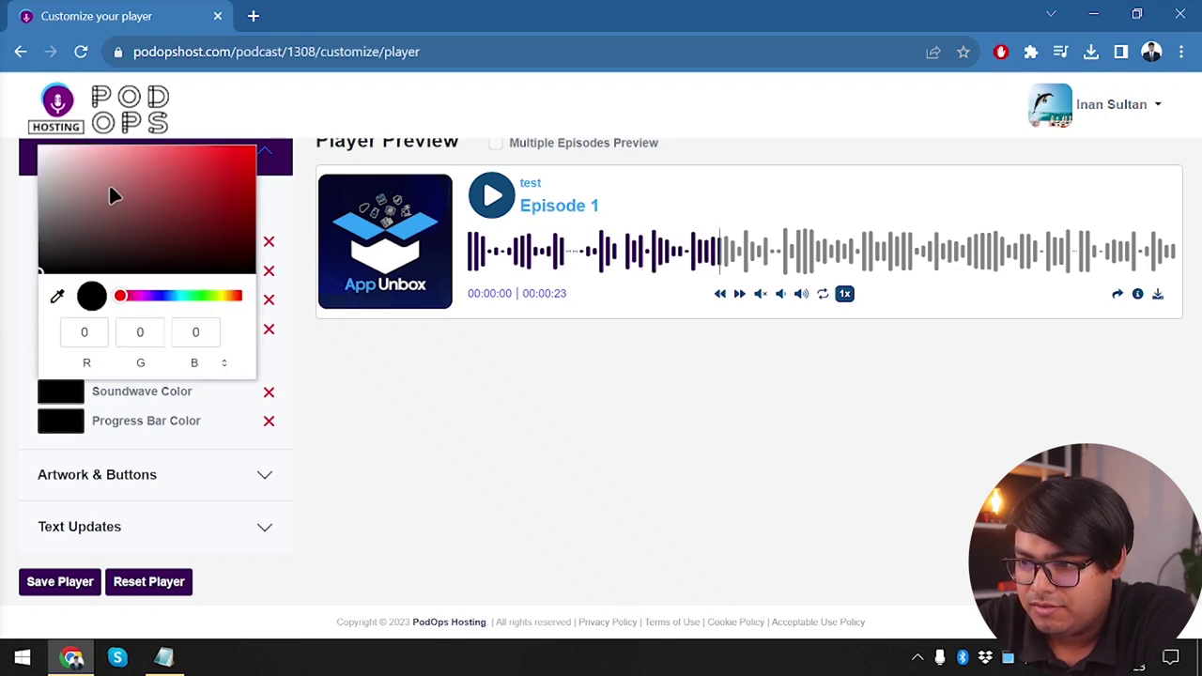
{"action": "left_click_drag", "start_coordinate": [193, 162], "coordinate": [11, 149]}
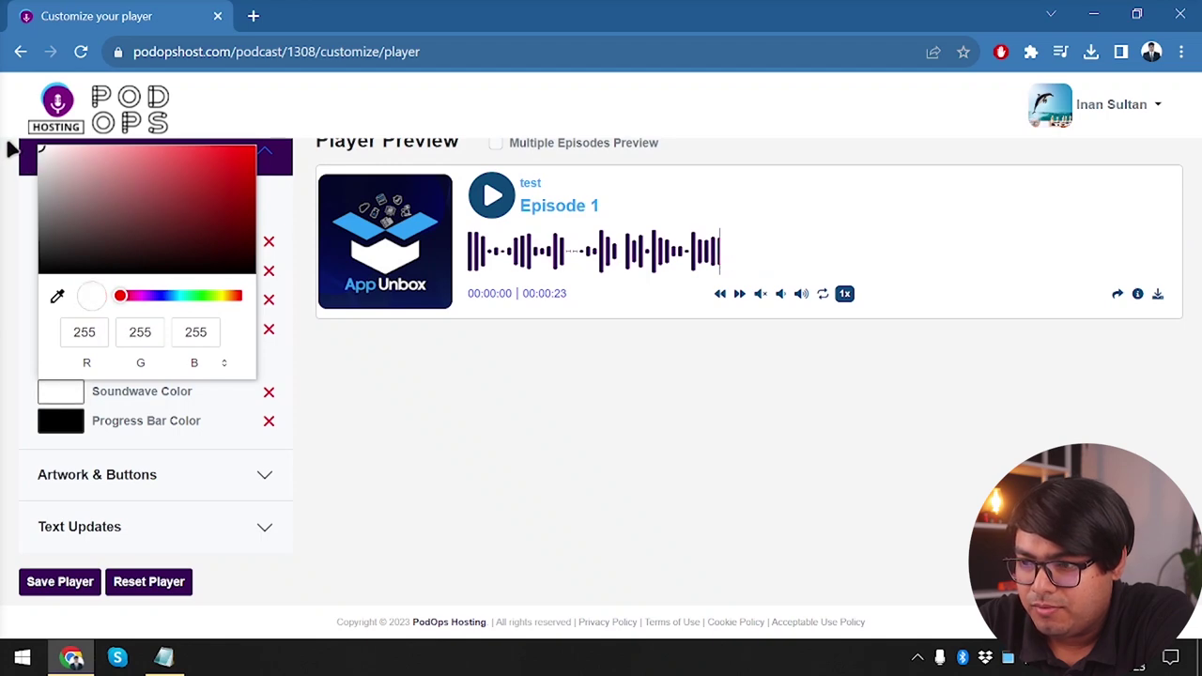
{"action": "left_click", "coordinate": [44, 152]}
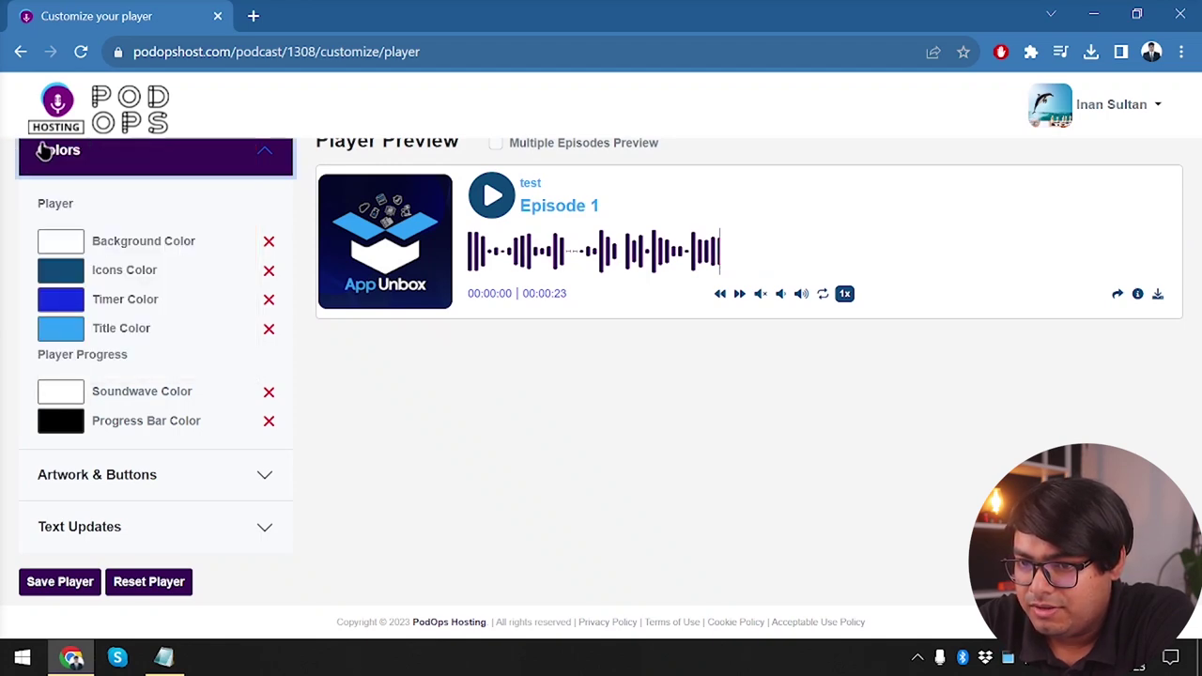
{"action": "left_click", "coordinate": [69, 402]}
{"action": "left_click_drag", "start_coordinate": [196, 229], "coordinate": [54, 161]}
{"action": "left_click", "coordinate": [57, 296]}
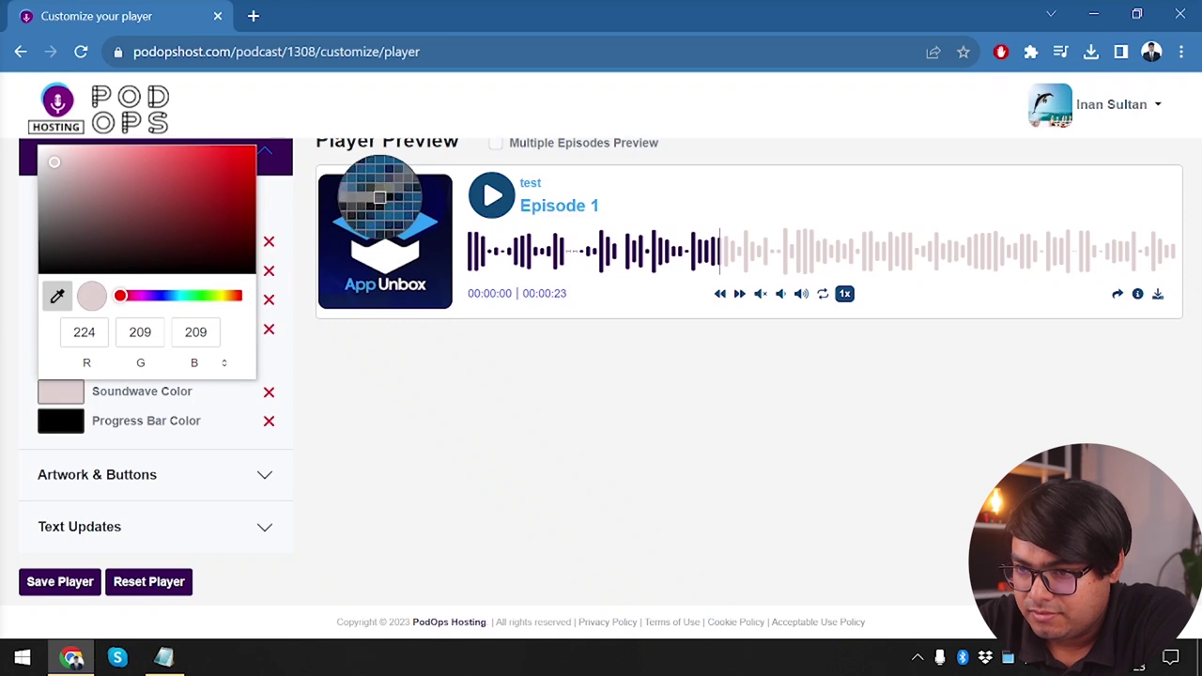
{"action": "left_click", "coordinate": [378, 197]}
{"action": "left_click_drag", "start_coordinate": [226, 223], "coordinate": [77, 169]}
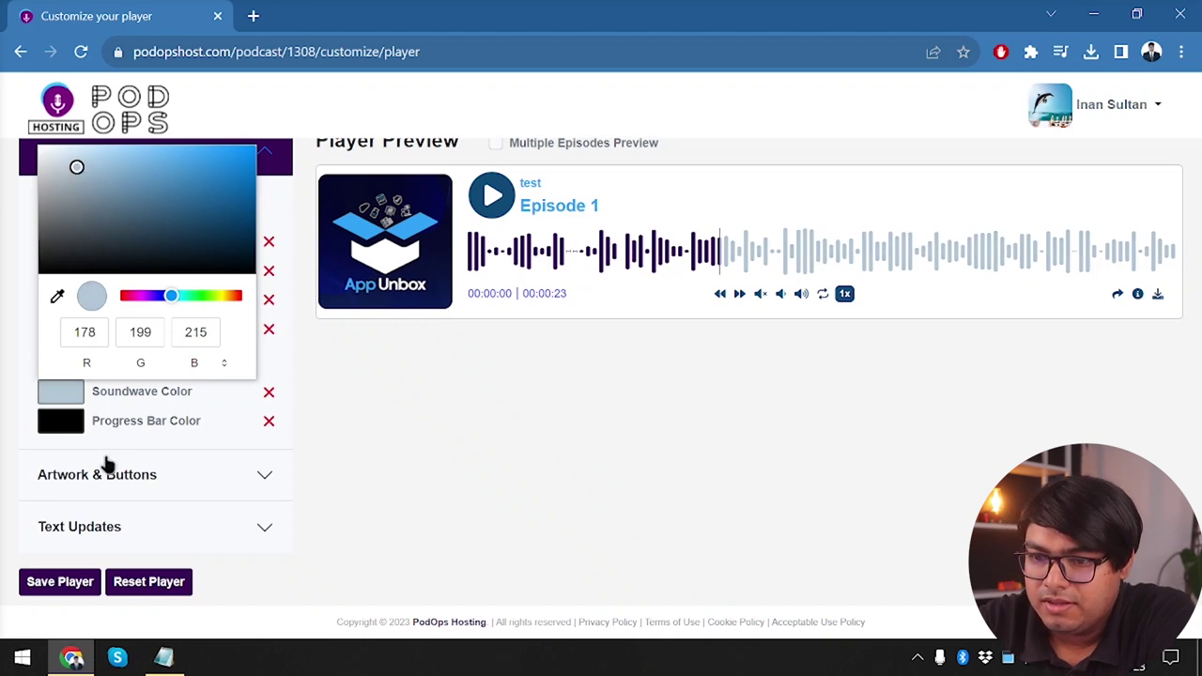
{"action": "left_click", "coordinate": [71, 424]}
Set the progress bar to deep blue (11, 114, 224) and expand Artwork & Buttons
{"action": "left_click", "coordinate": [69, 421]}
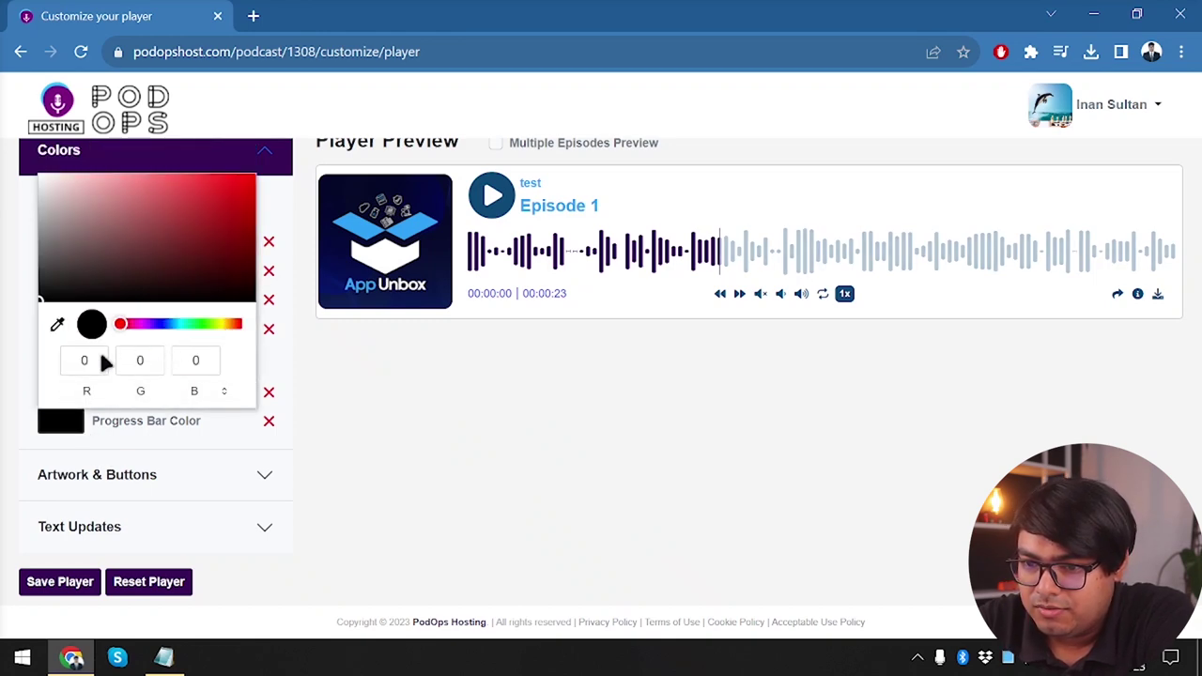
{"action": "left_click", "coordinate": [55, 323]}
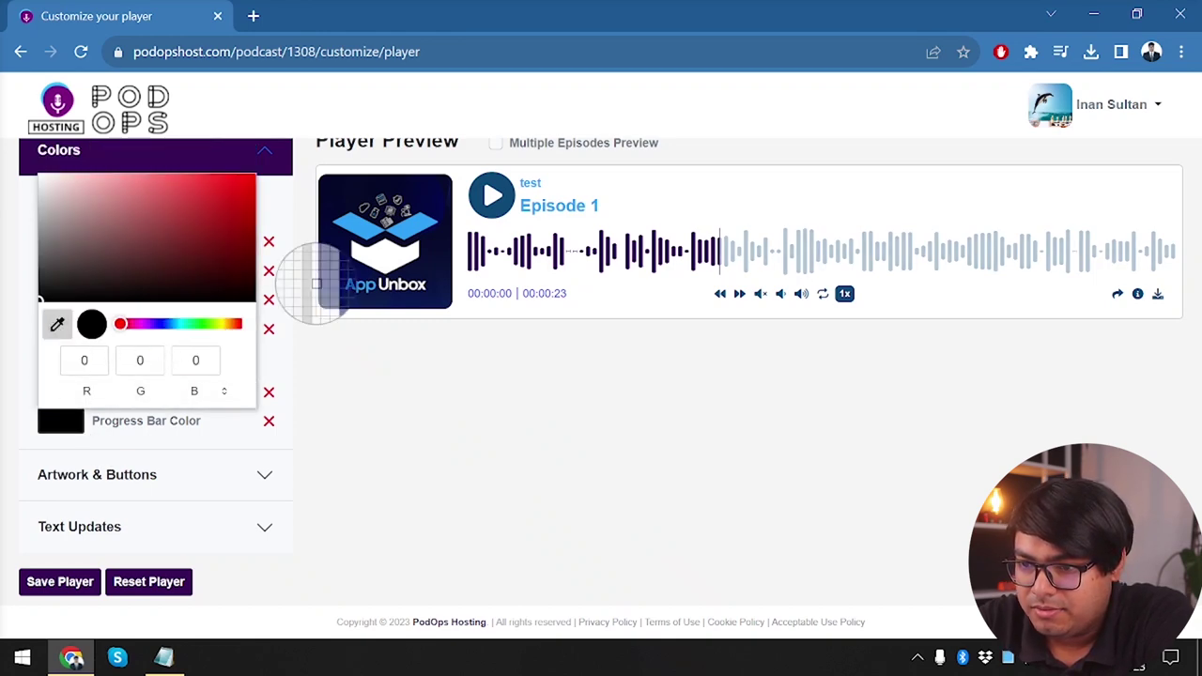
{"action": "left_click", "coordinate": [349, 225]}
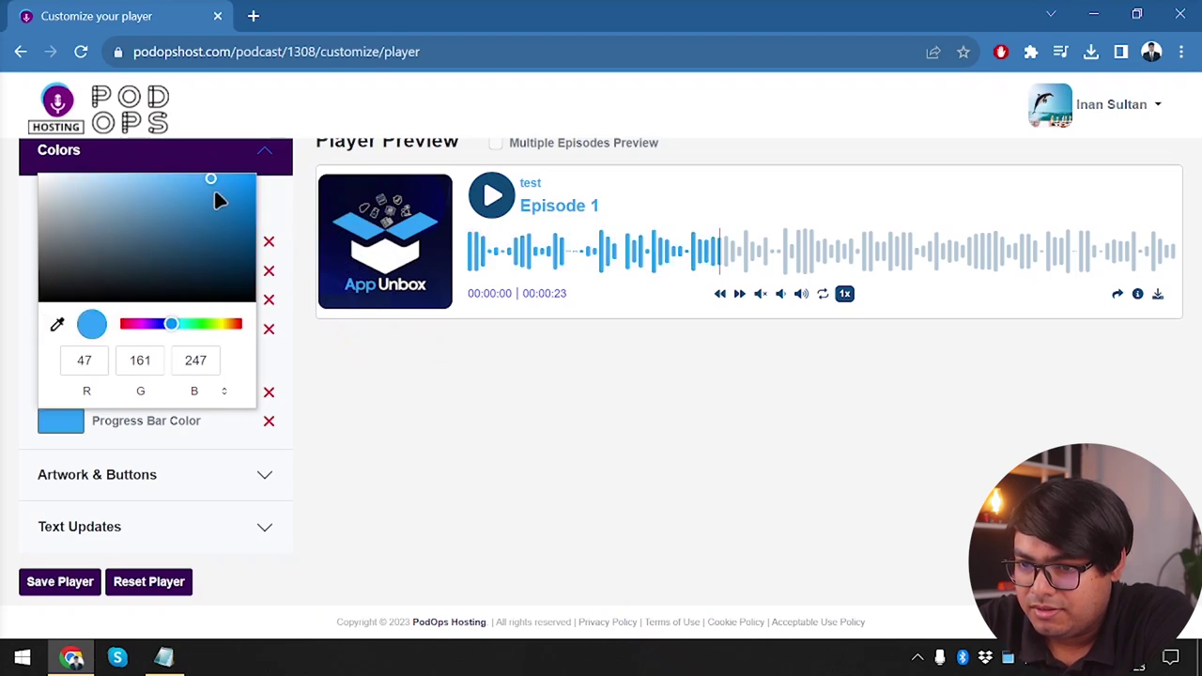
{"action": "left_click", "coordinate": [172, 326]}
{"action": "left_click_drag", "start_coordinate": [172, 329], "coordinate": [169, 329]}
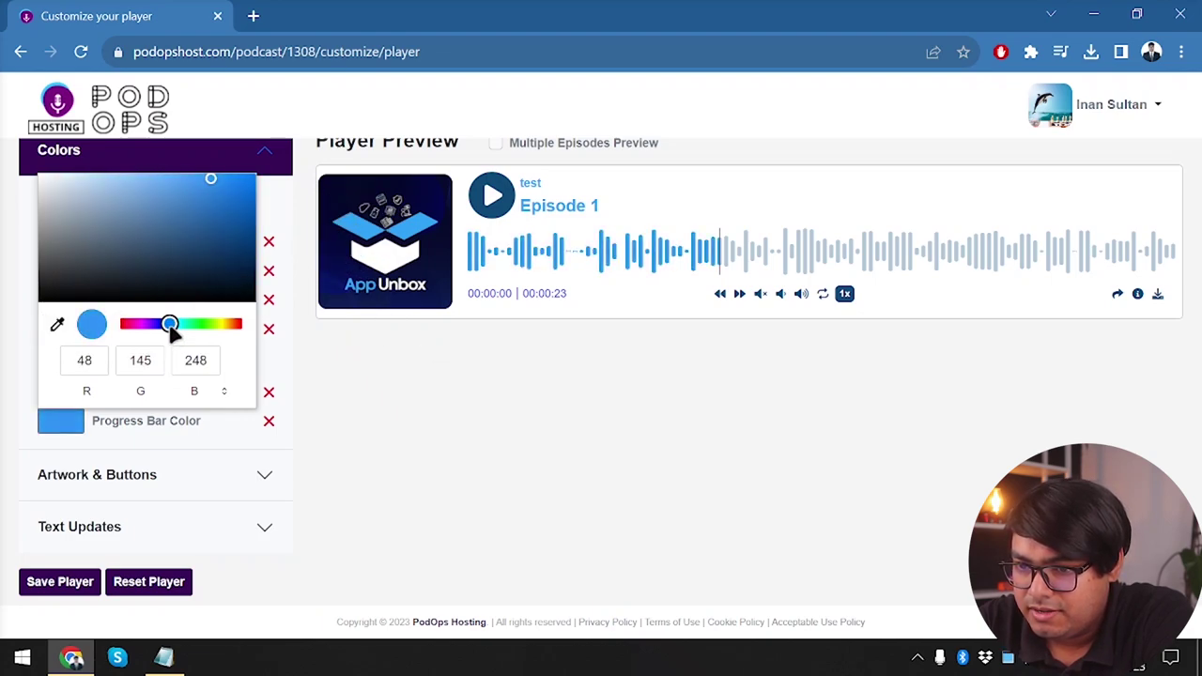
{"action": "left_click_drag", "start_coordinate": [217, 194], "coordinate": [245, 193]}
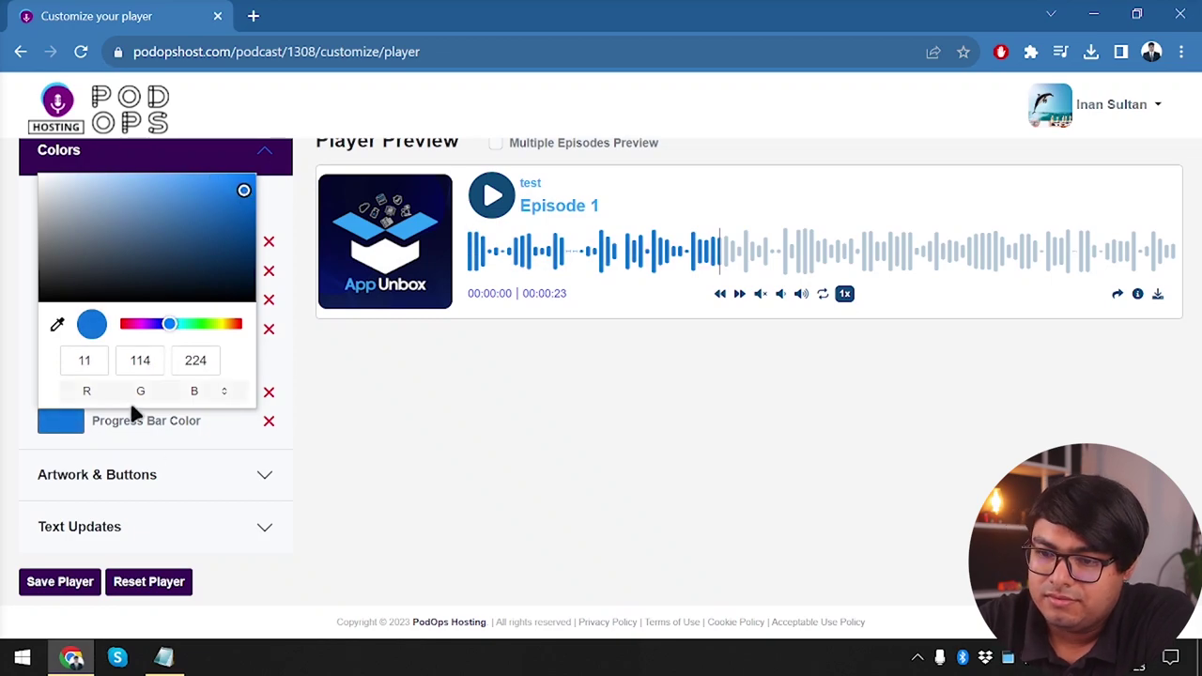
{"action": "left_click", "coordinate": [379, 510]}
{"action": "left_click", "coordinate": [221, 479]}
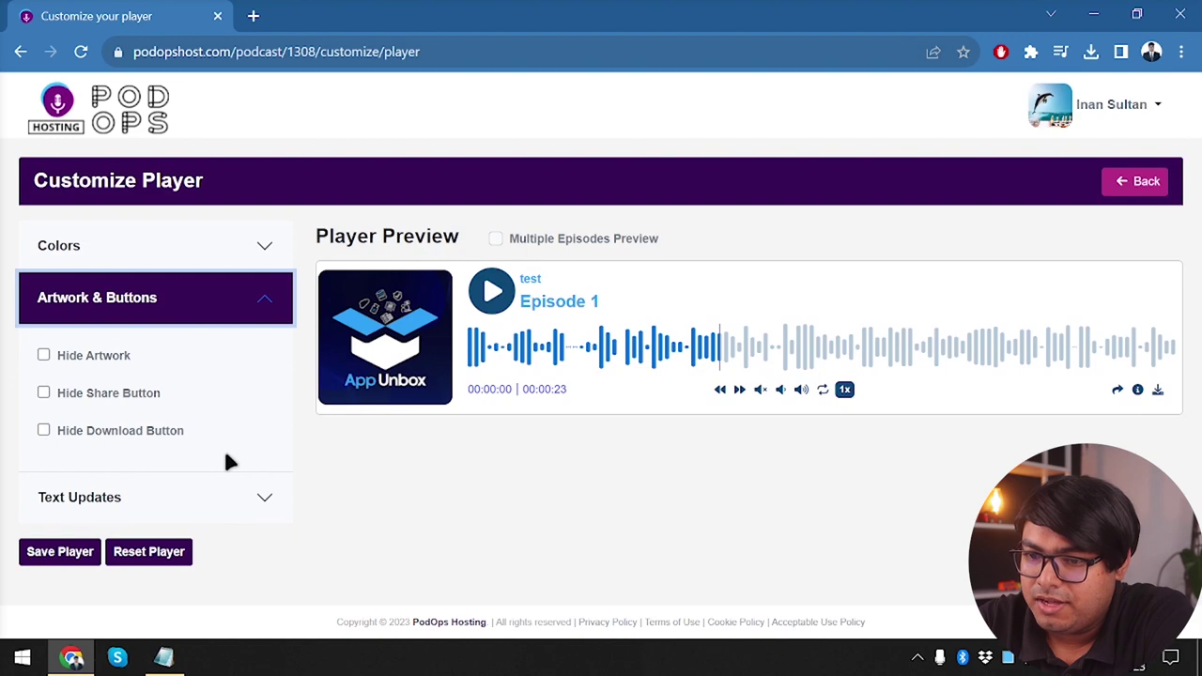
Toggle Hide Artwork, share and download on and off to compare the preview
{"action": "left_click", "coordinate": [43, 357]}
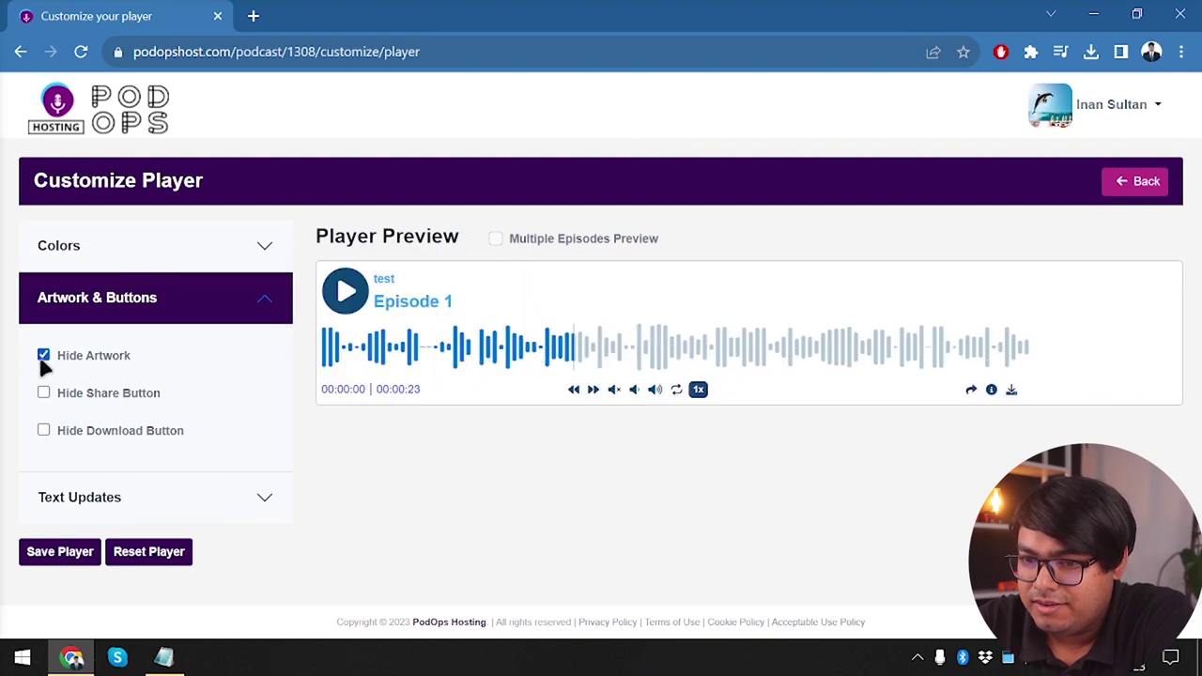
{"action": "left_click", "coordinate": [43, 357]}
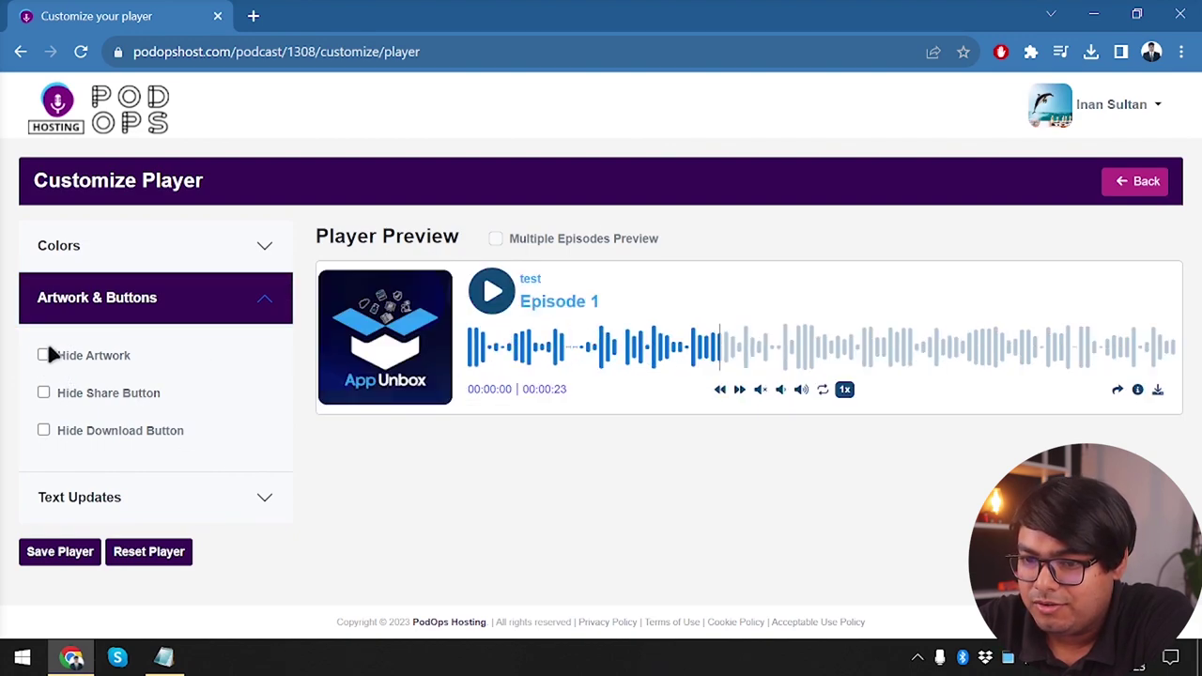
{"action": "left_click", "coordinate": [43, 357]}
{"action": "left_click", "coordinate": [43, 357]}
{"action": "left_click", "coordinate": [43, 393]}
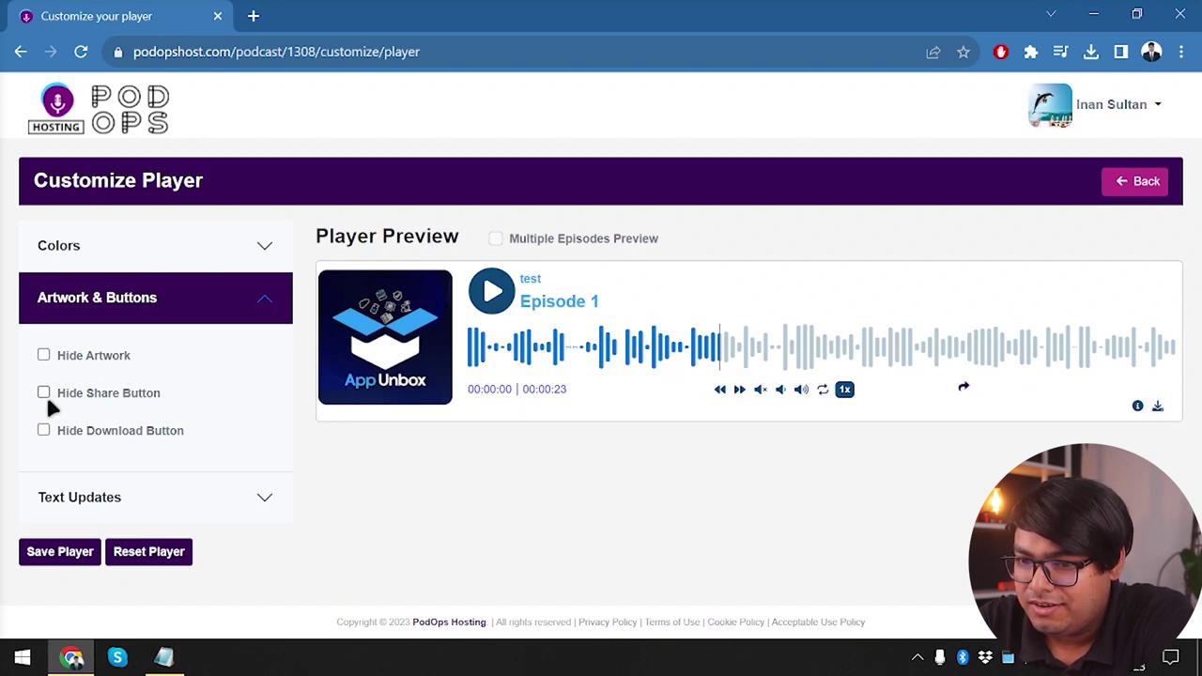
{"action": "left_click", "coordinate": [46, 398]}
{"action": "left_click", "coordinate": [45, 397]}
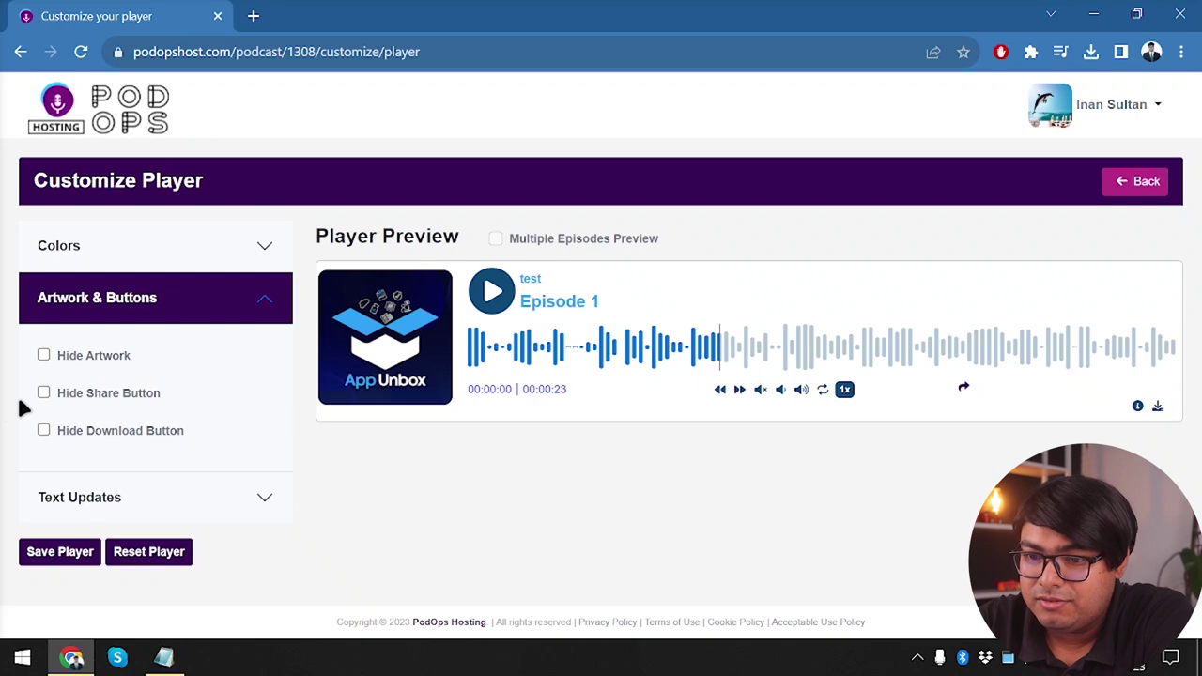
{"action": "left_click", "coordinate": [44, 431]}
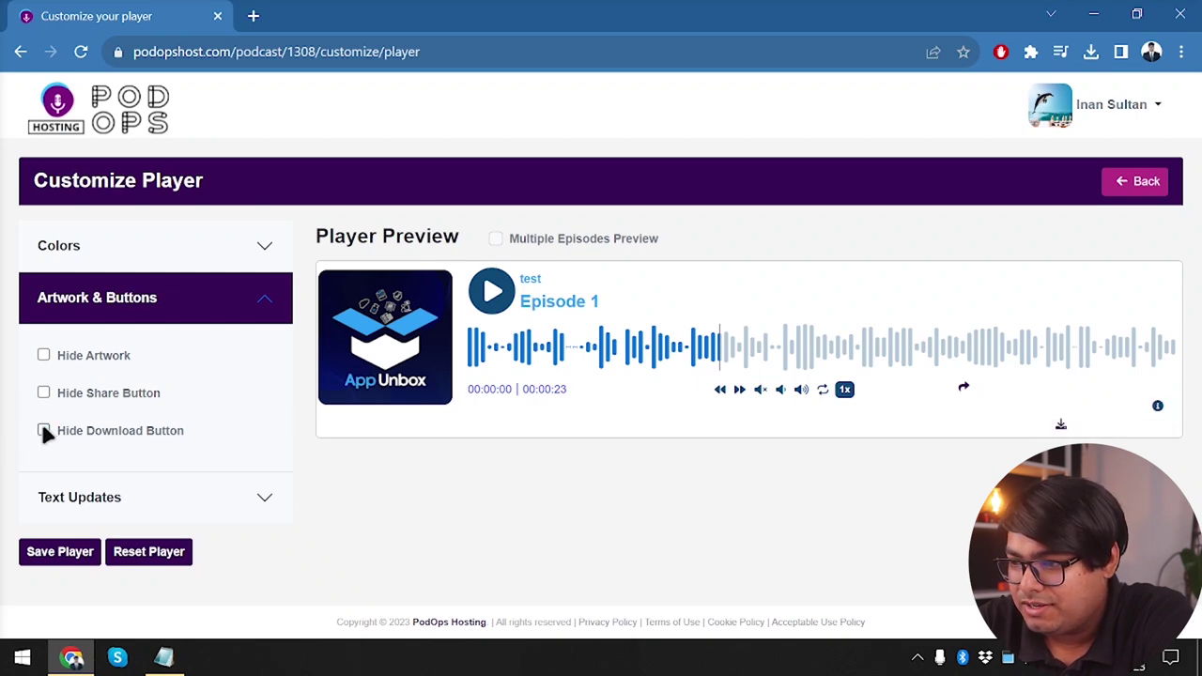
{"action": "left_click", "coordinate": [44, 431]}
{"action": "left_click", "coordinate": [44, 431]}
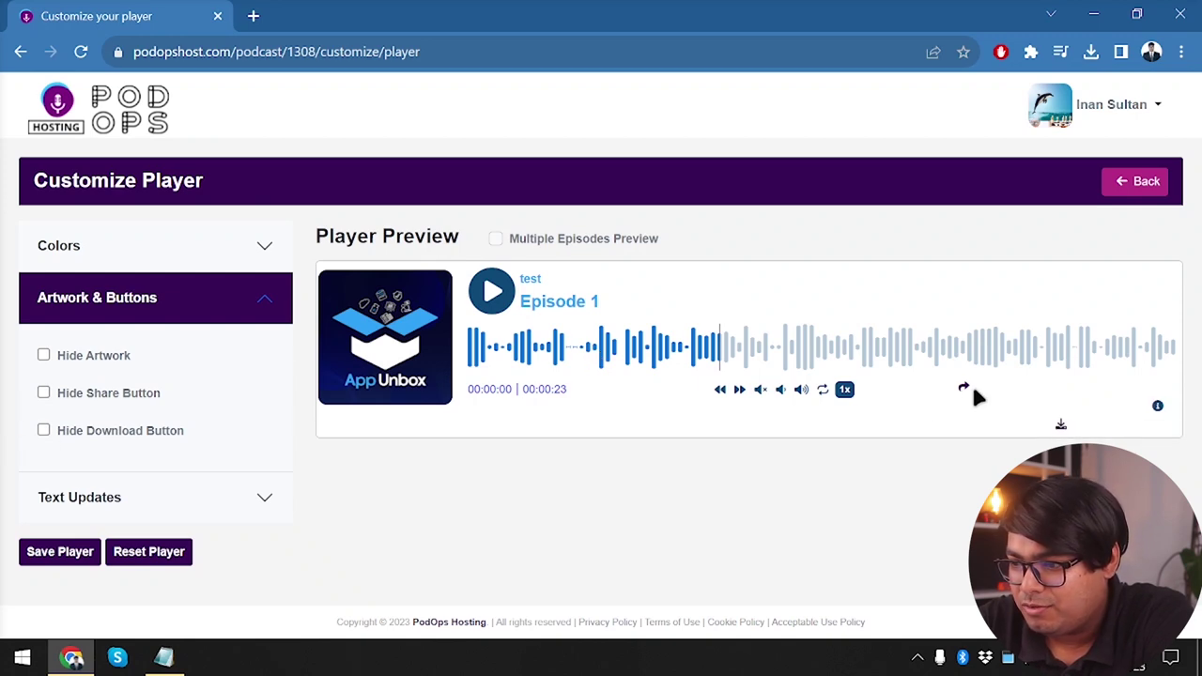
Hide share and download, view episode details, then restore all buttons and artwork
{"action": "left_click_drag", "start_coordinate": [1061, 428], "coordinate": [308, 433]}
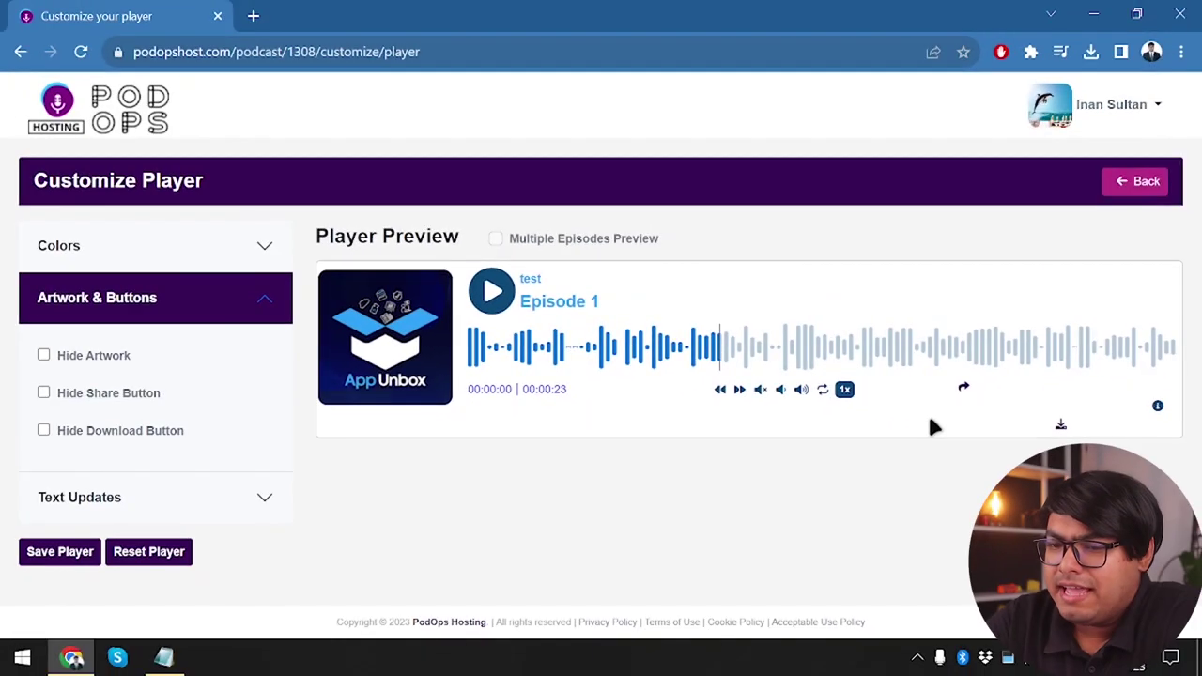
{"action": "left_click", "coordinate": [45, 392]}
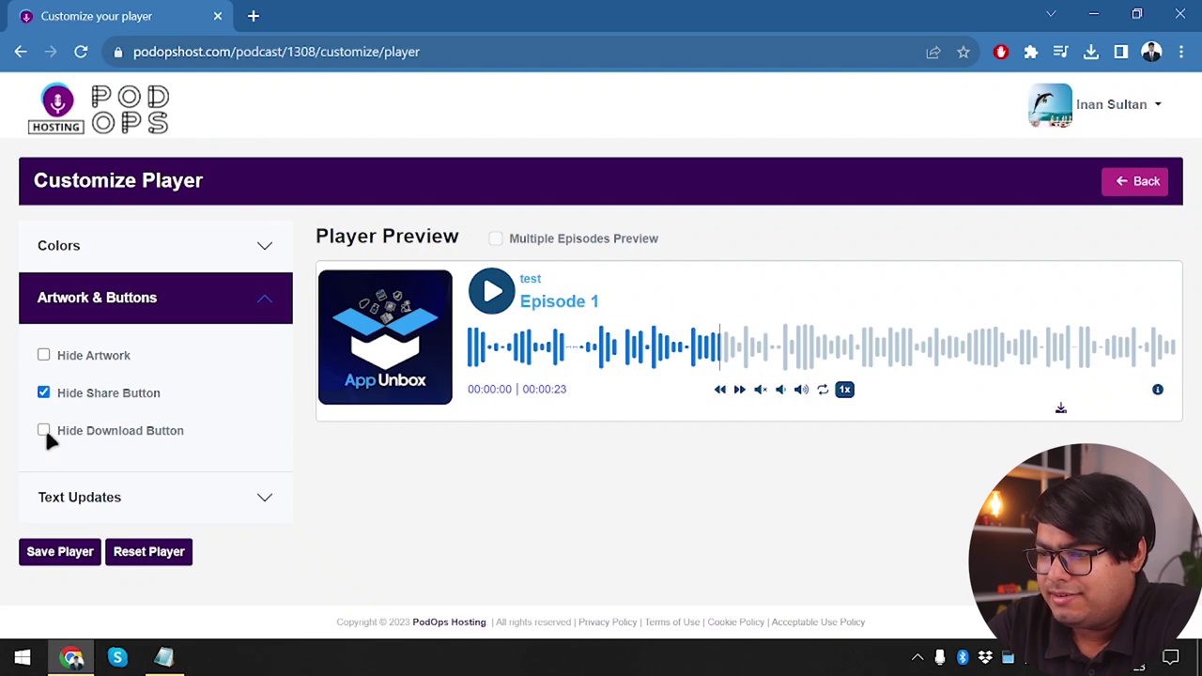
{"action": "left_click", "coordinate": [44, 429]}
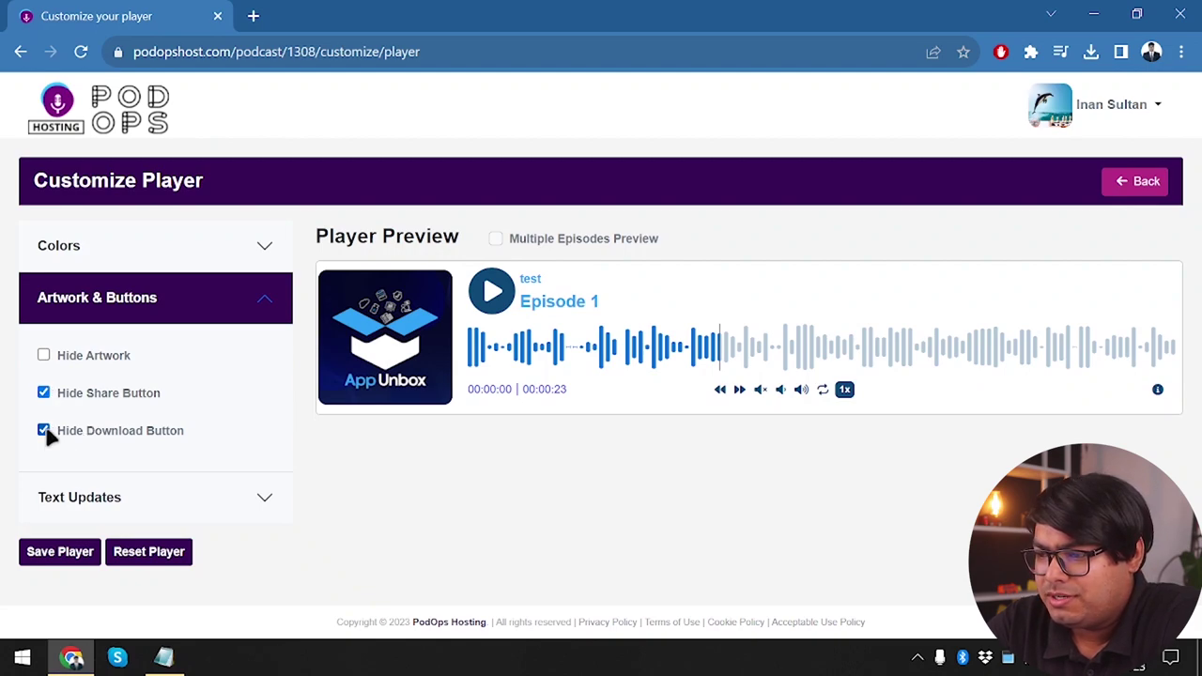
{"action": "left_click", "coordinate": [1156, 392]}
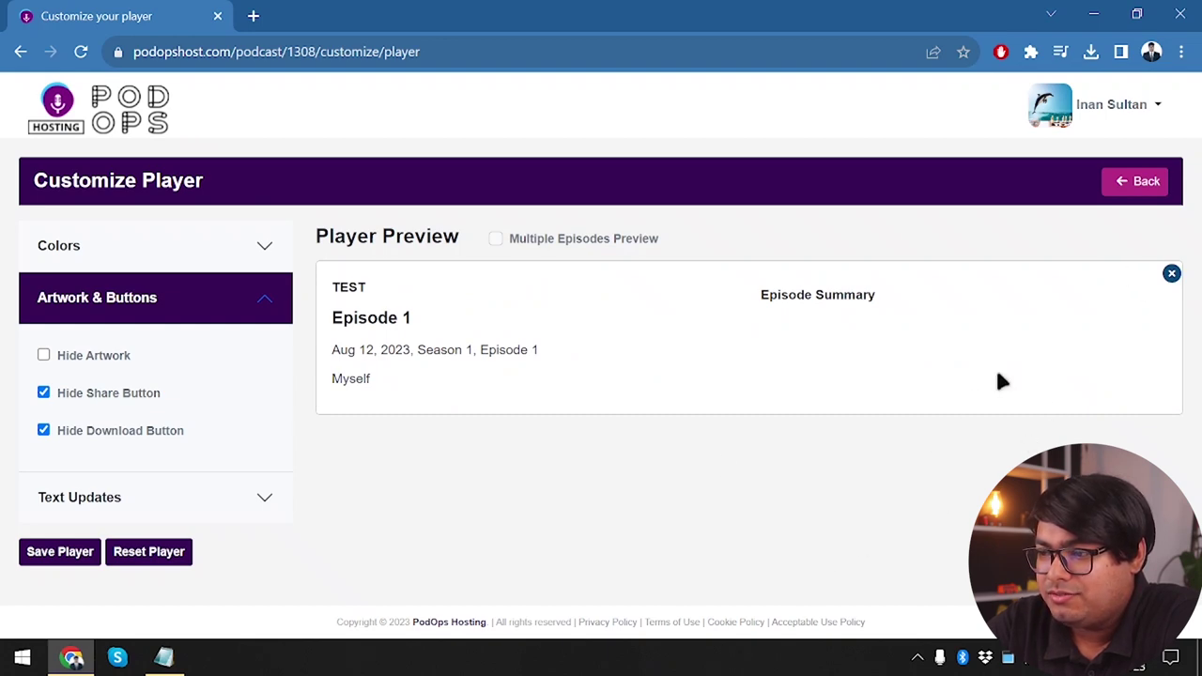
{"action": "left_click", "coordinate": [1170, 273]}
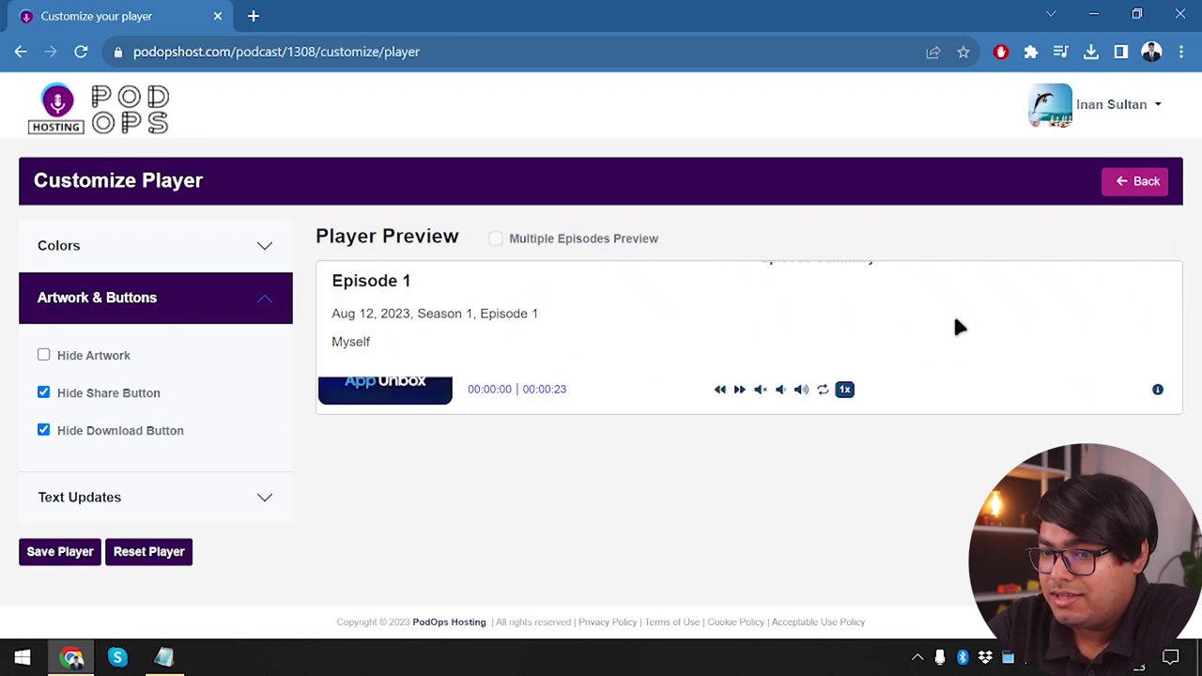
{"action": "left_click", "coordinate": [44, 393]}
{"action": "left_click", "coordinate": [44, 430]}
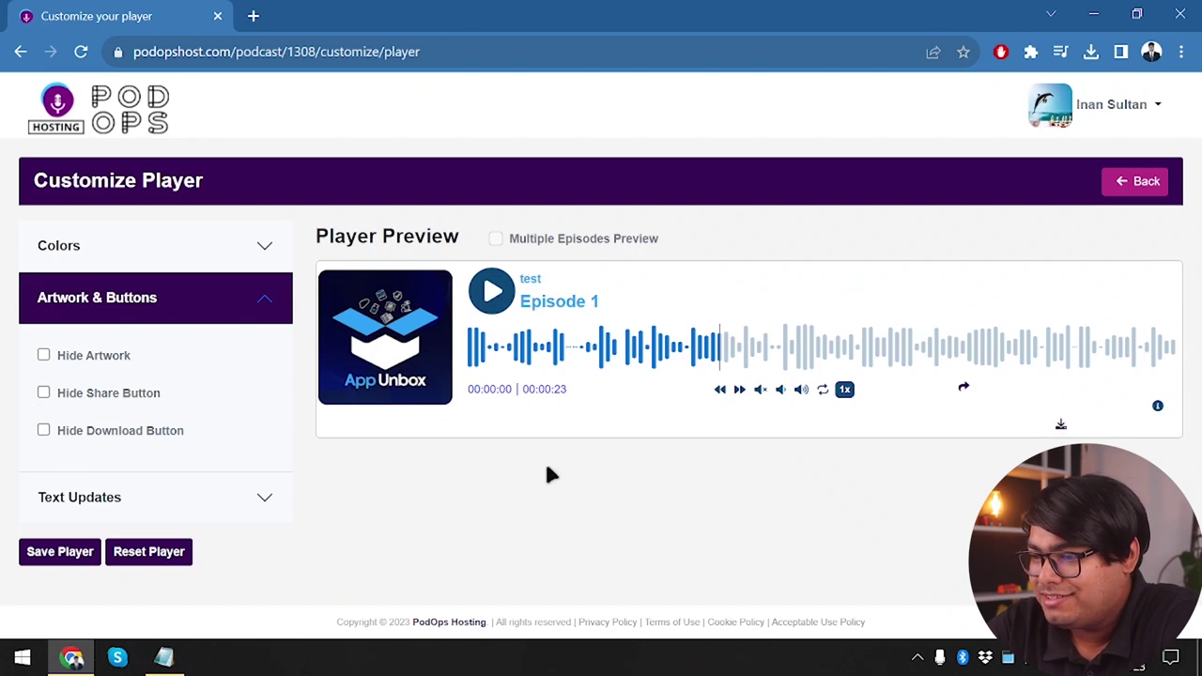
{"action": "left_click", "coordinate": [43, 393]}
{"action": "left_click", "coordinate": [44, 432]}
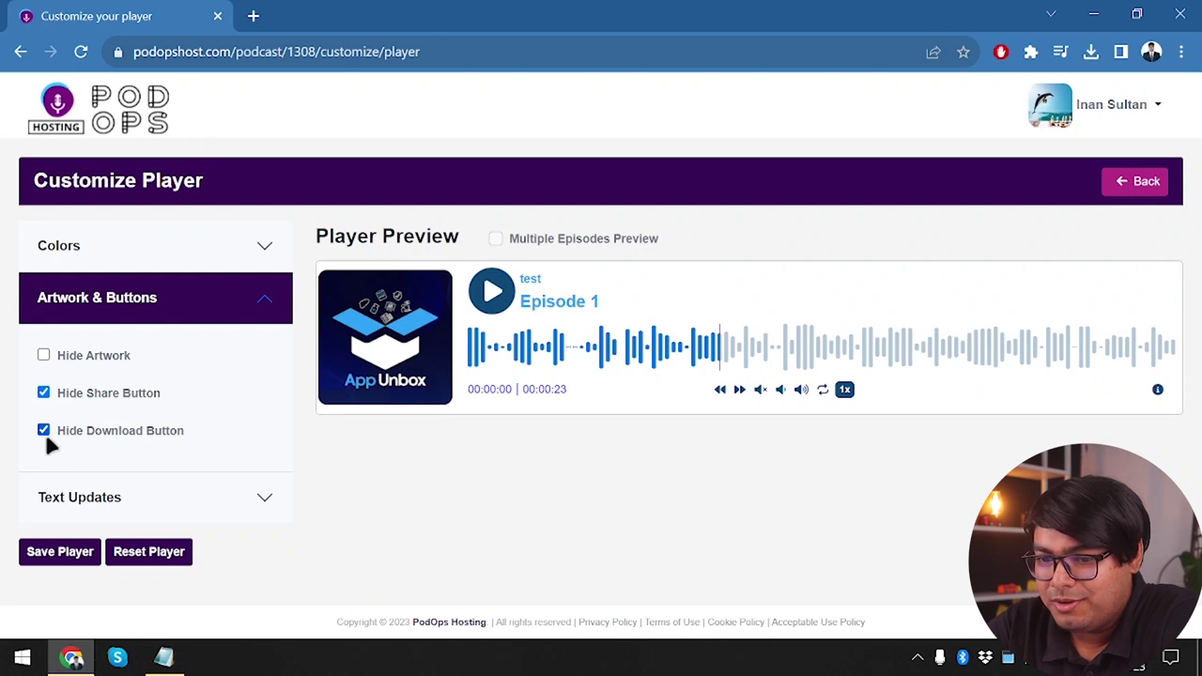
{"action": "left_click", "coordinate": [45, 430]}
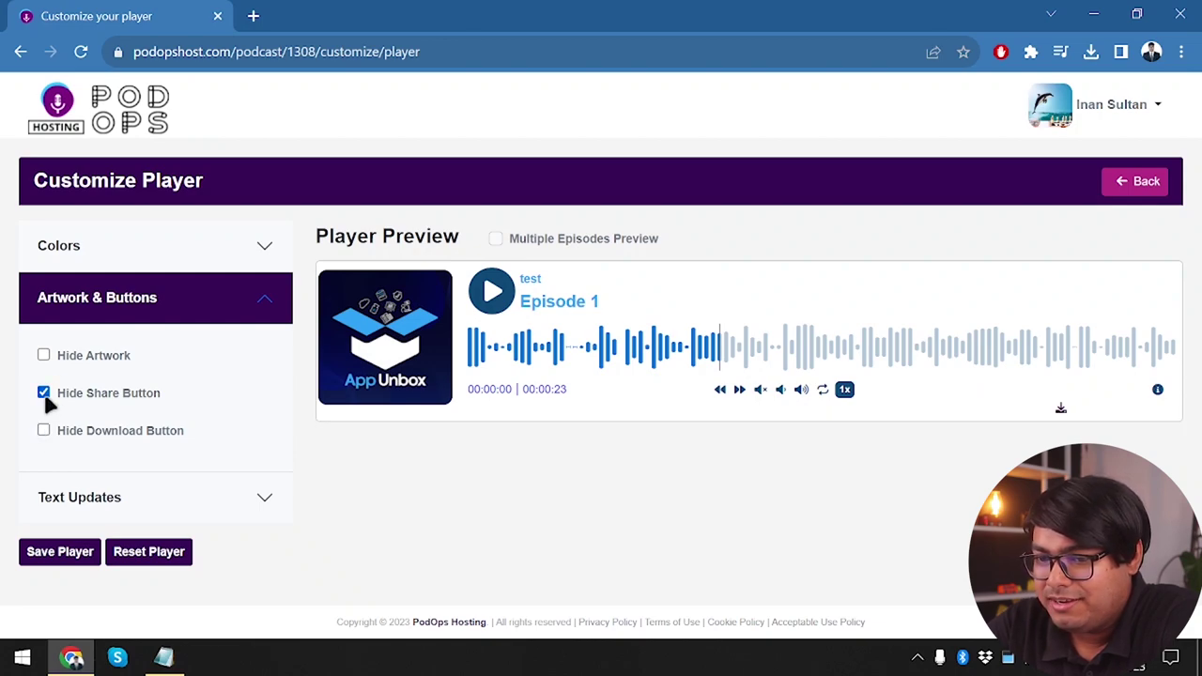
{"action": "left_click", "coordinate": [43, 394]}
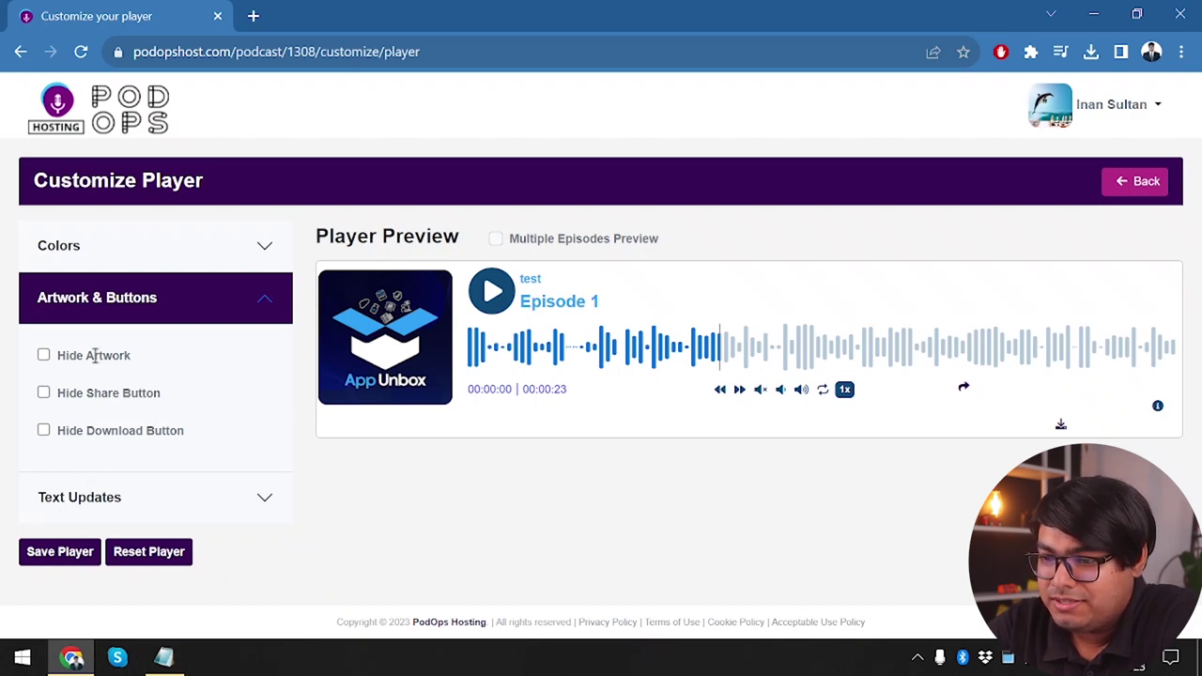
{"action": "left_click", "coordinate": [44, 356]}
{"action": "left_click", "coordinate": [44, 356]}
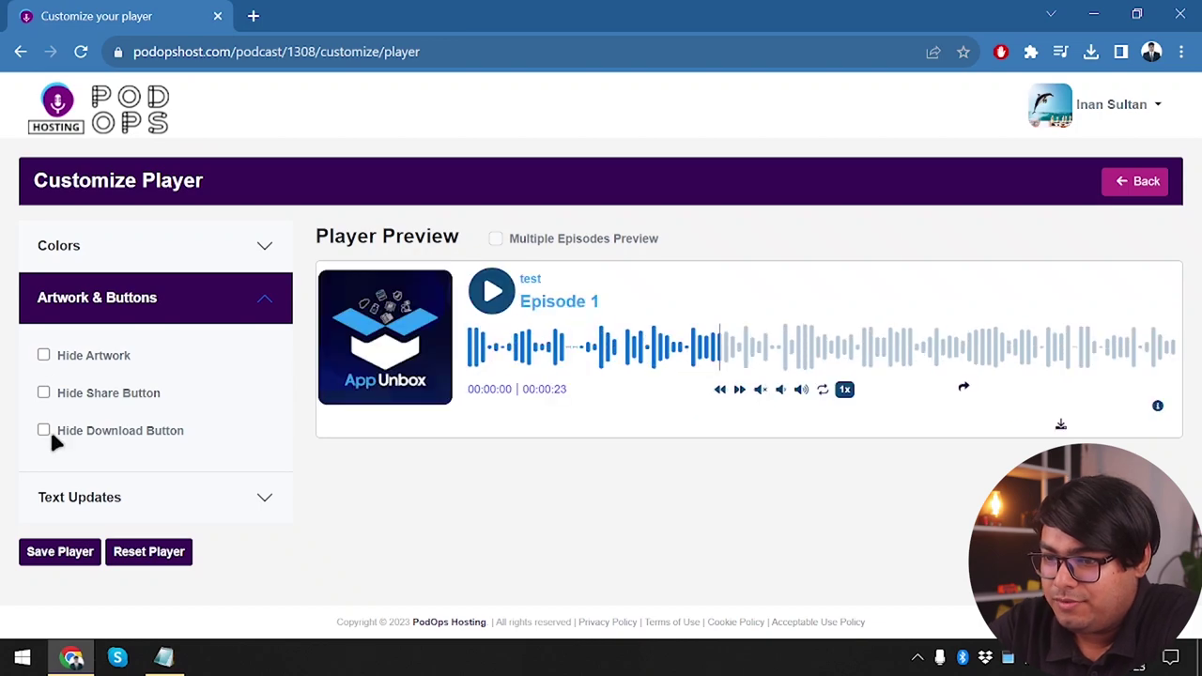
Enter 'Test' as the season text, clear it again, and save the player
{"action": "left_click", "coordinate": [188, 498]}
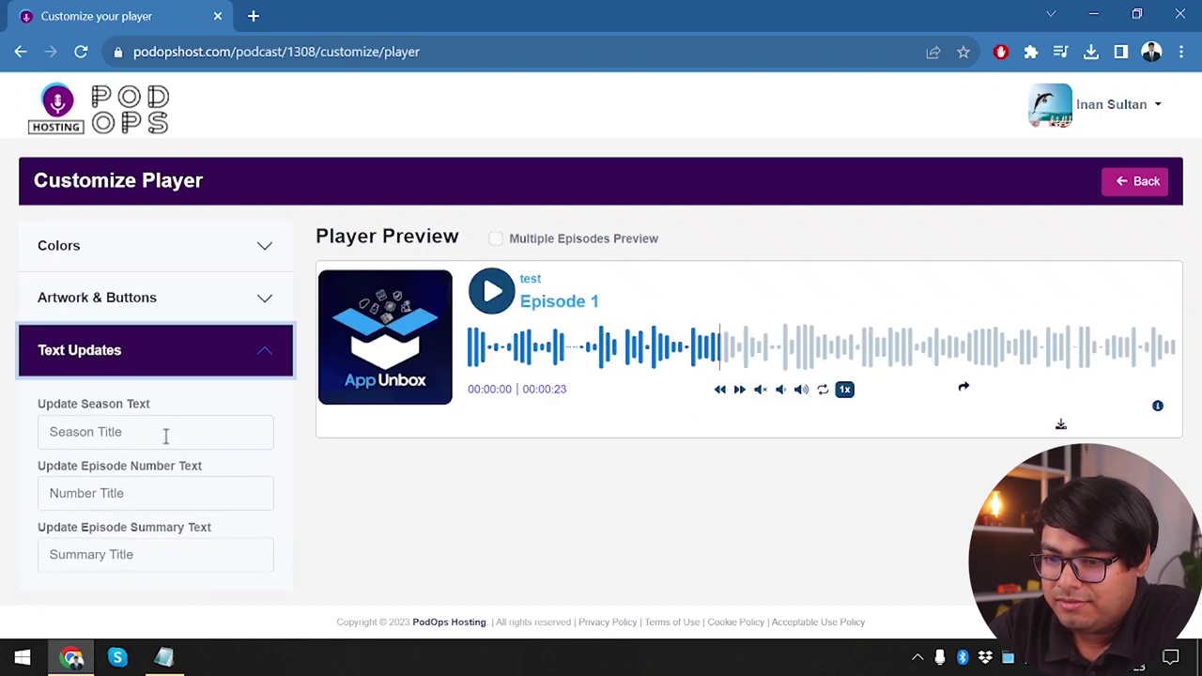
{"action": "scroll", "coordinate": [138, 429], "scroll_direction": "down", "scroll_amount": 1}
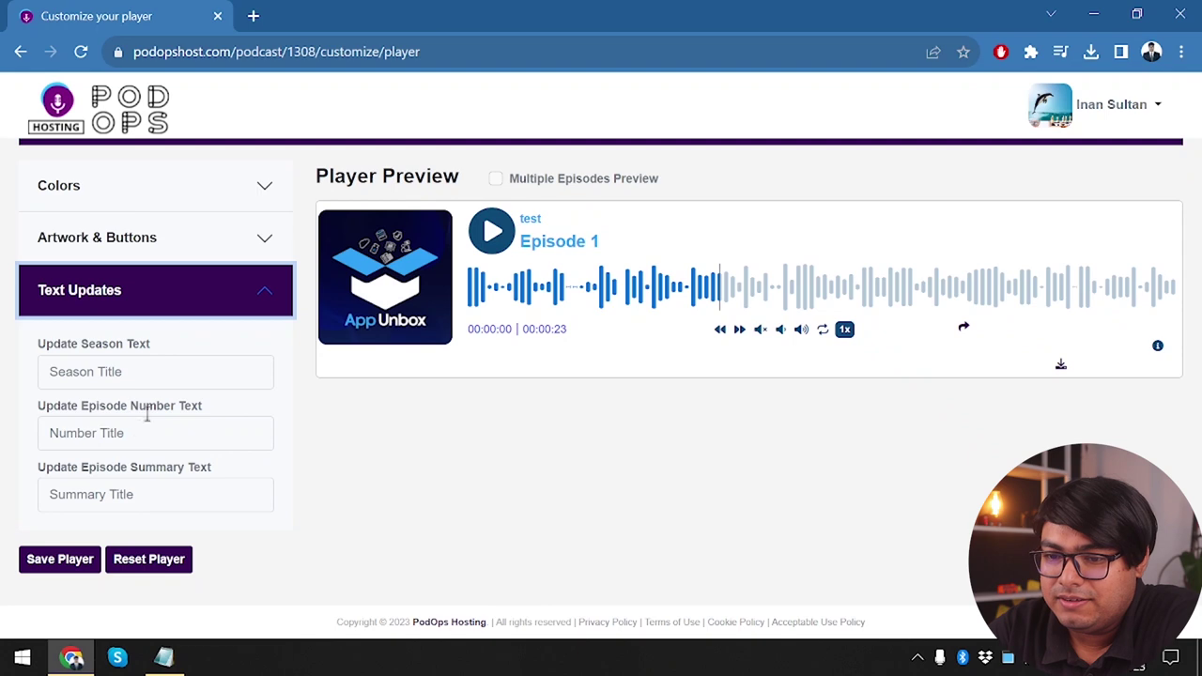
{"action": "left_click", "coordinate": [187, 364]}
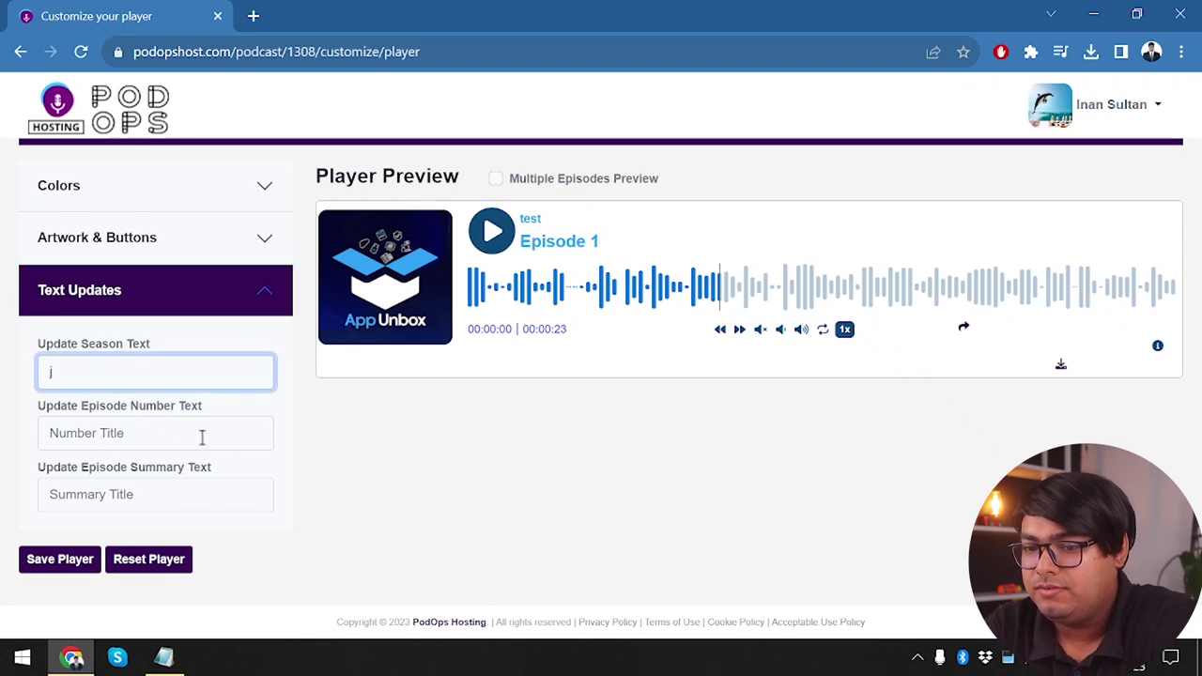
{"action": "type", "text": "Test"}
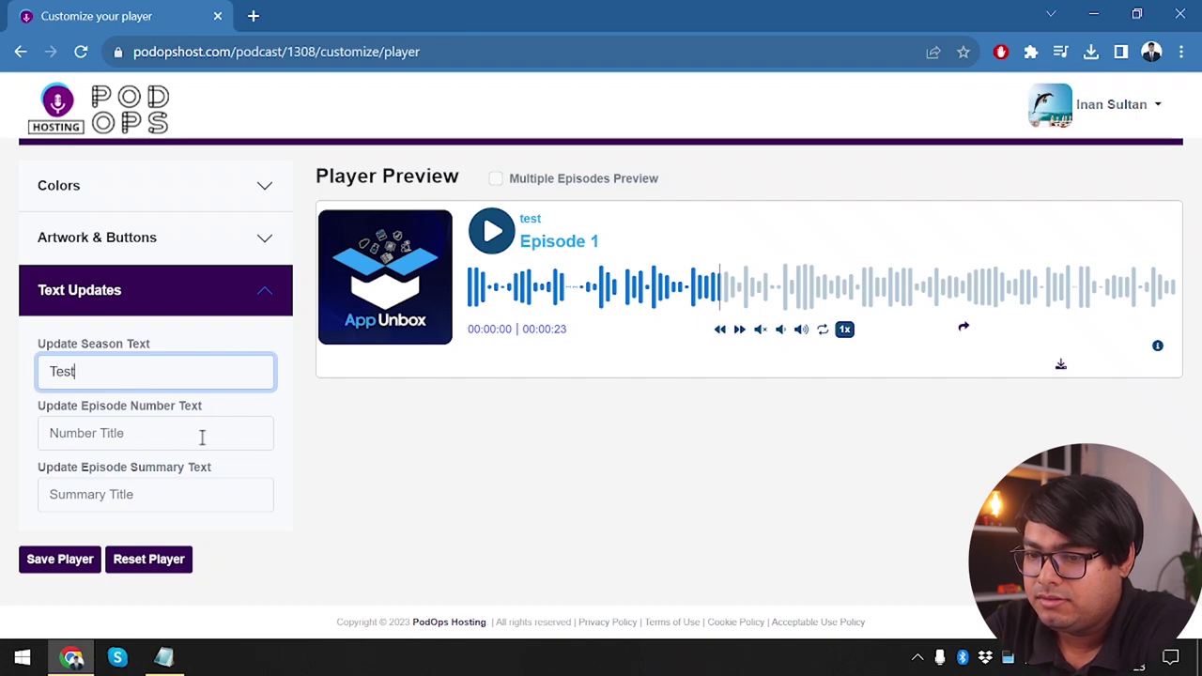
{"action": "left_click", "coordinate": [453, 434]}
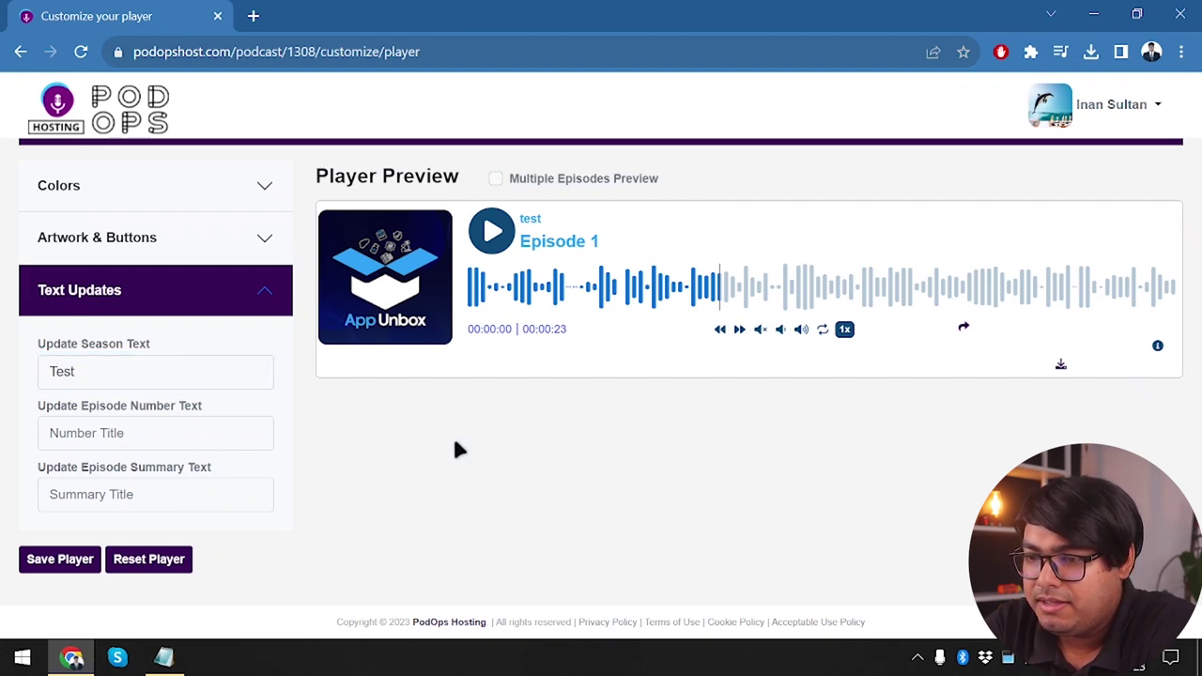
{"action": "left_click", "coordinate": [161, 375]}
{"action": "key", "text": "BackSpace"}
{"action": "key", "text": "BackSpace"}
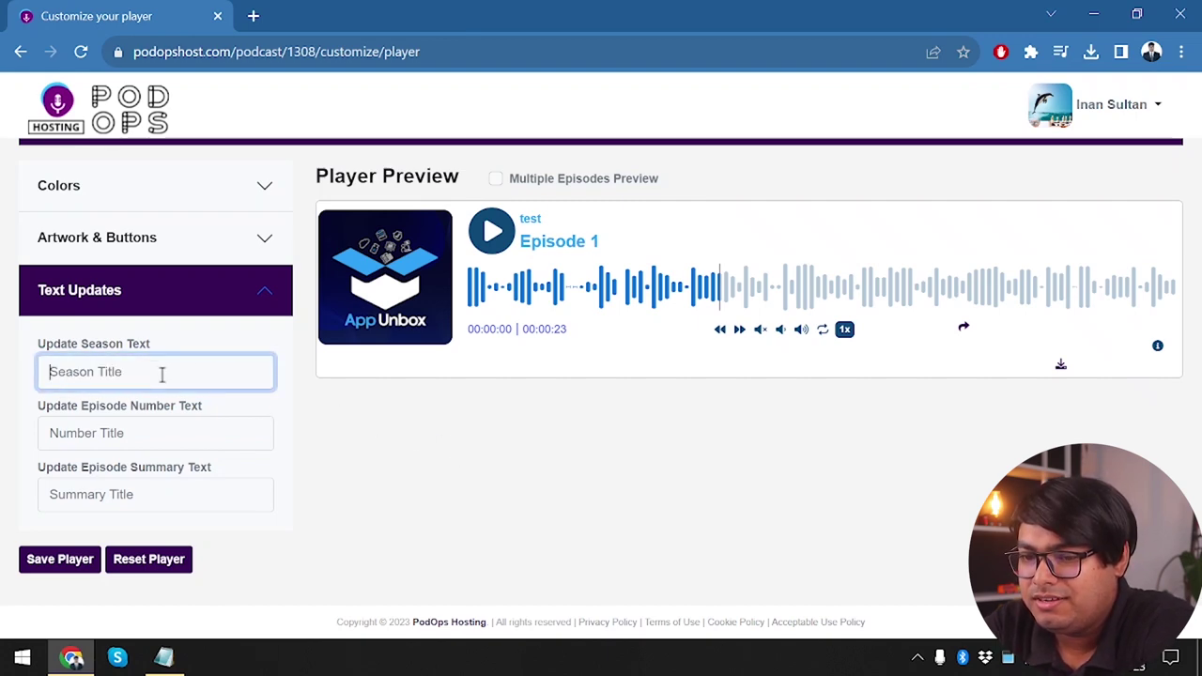
{"action": "left_click", "coordinate": [77, 563]}
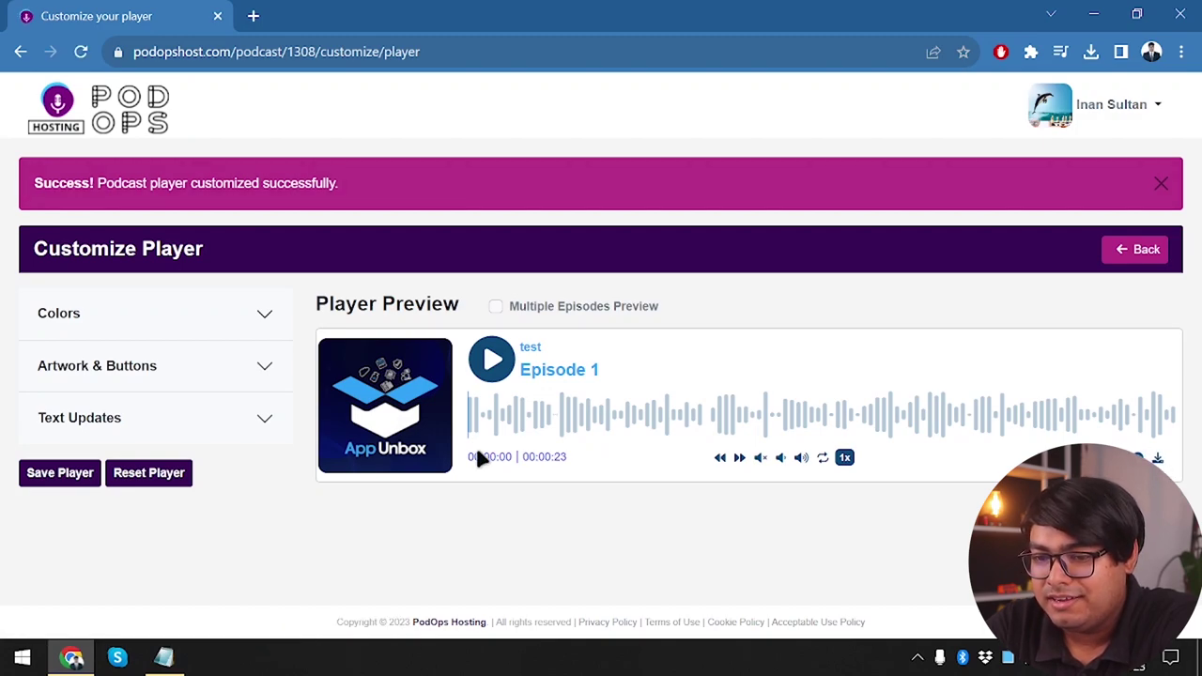
Play the episode preview, seek forward and back, then return to Players
{"action": "left_click", "coordinate": [167, 424]}
{"action": "left_click", "coordinate": [163, 421]}
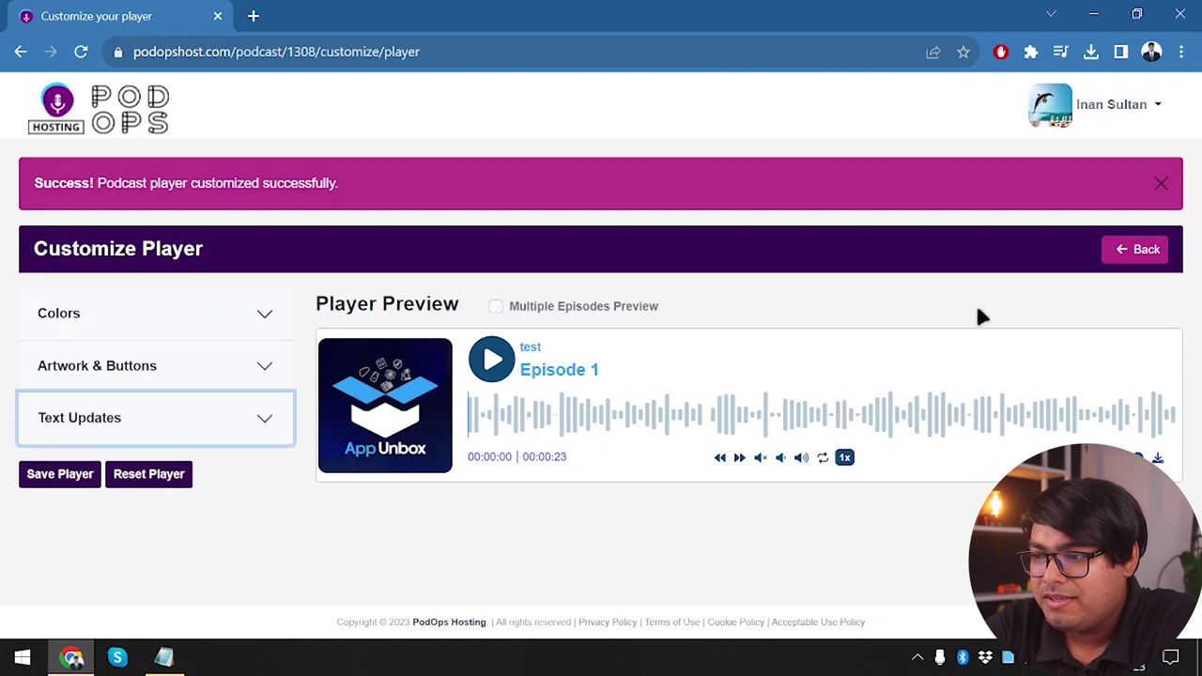
{"action": "left_click", "coordinate": [798, 427]}
{"action": "left_click", "coordinate": [939, 413]}
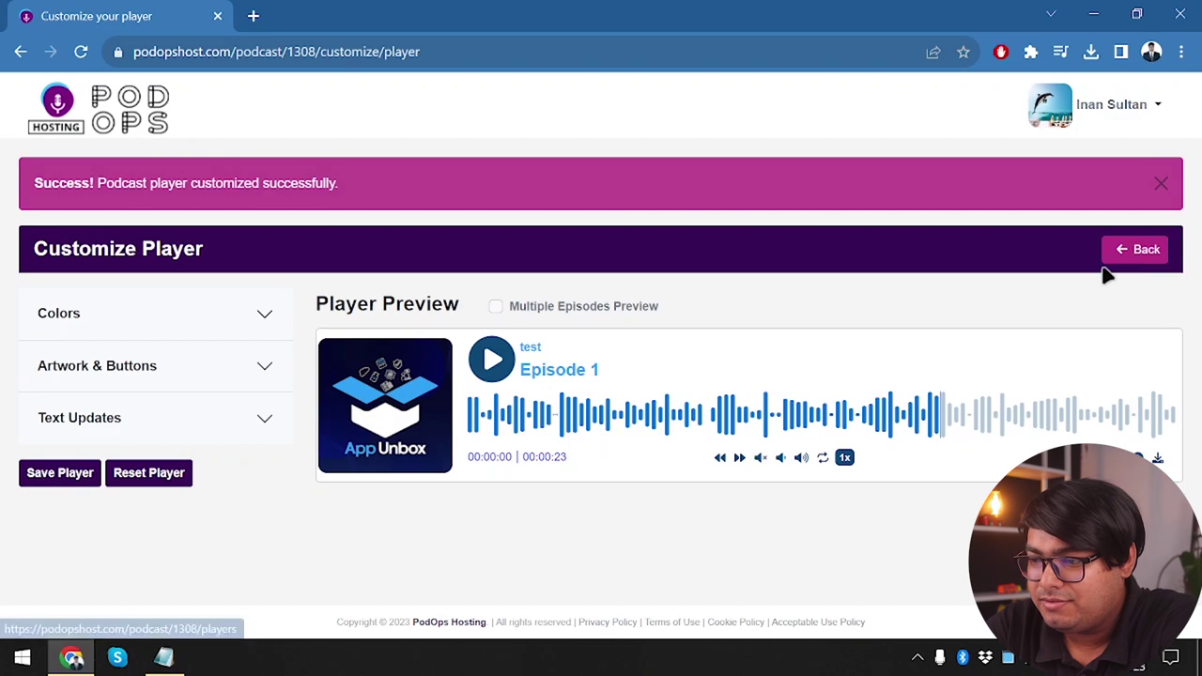
{"action": "left_click", "coordinate": [633, 427]}
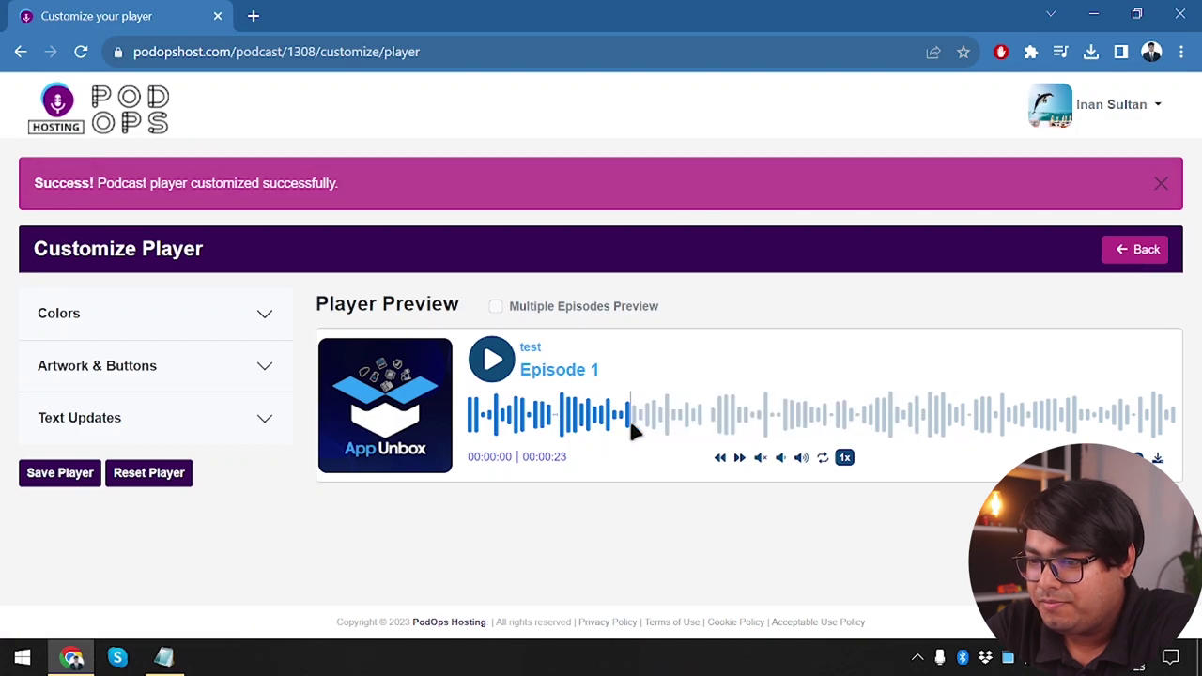
{"action": "left_click", "coordinate": [1134, 250]}
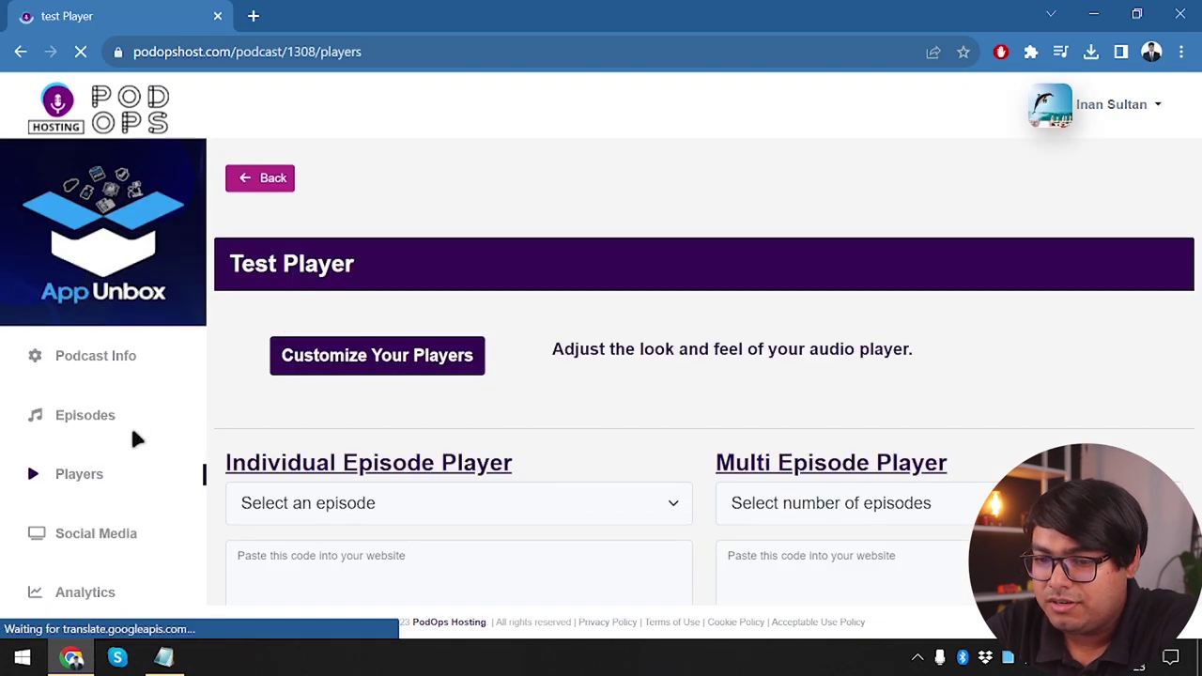
{"action": "scroll", "coordinate": [130, 422], "scroll_direction": "down", "scroll_amount": 2}
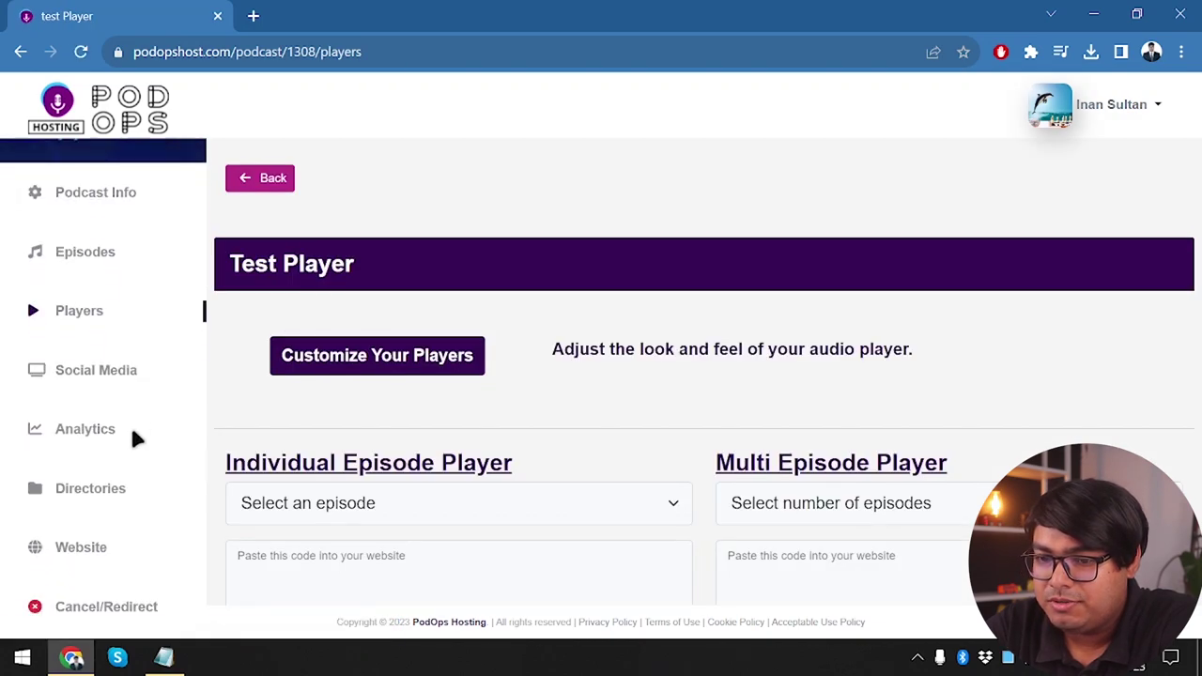
Check the empty Facebook, Twitter, Instagram and LinkedIn link fields, then open Analytics
{"action": "left_click", "coordinate": [124, 372]}
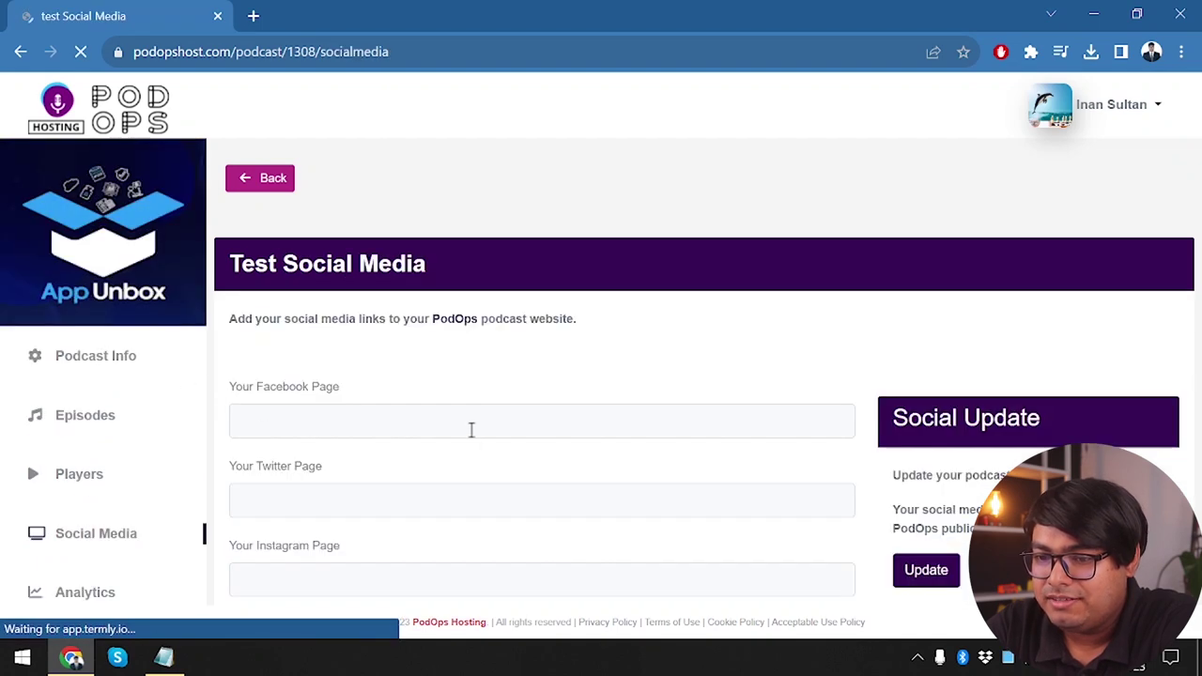
{"action": "left_click", "coordinate": [383, 314]}
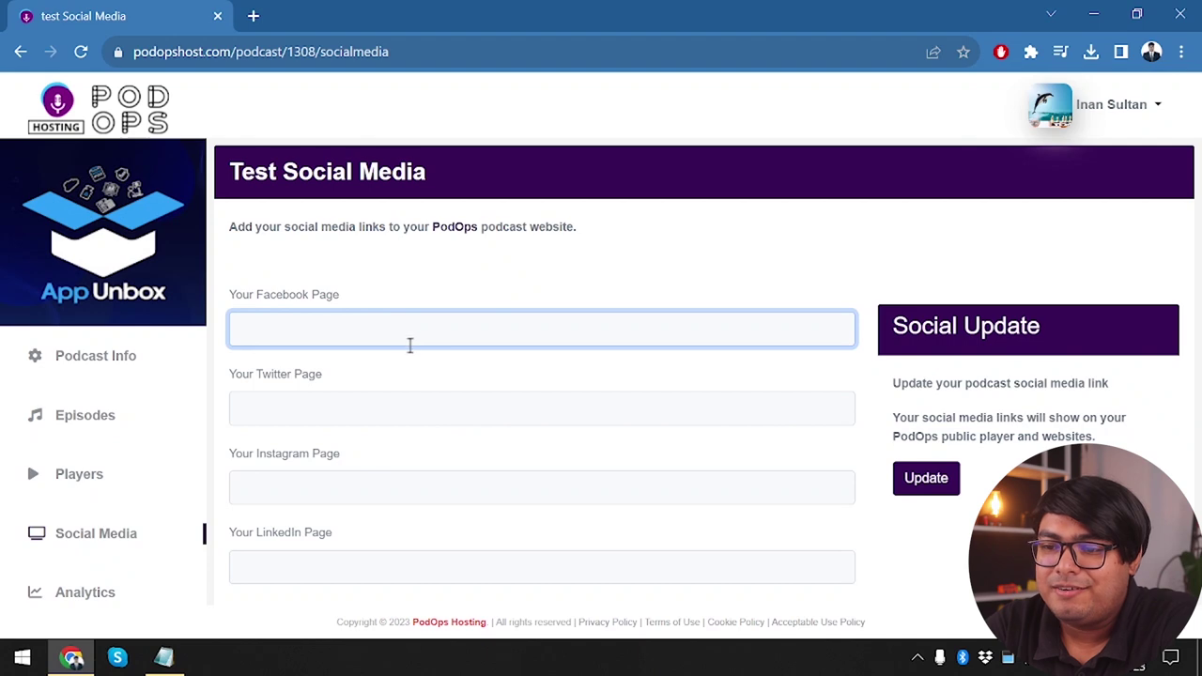
{"action": "left_click", "coordinate": [336, 420]}
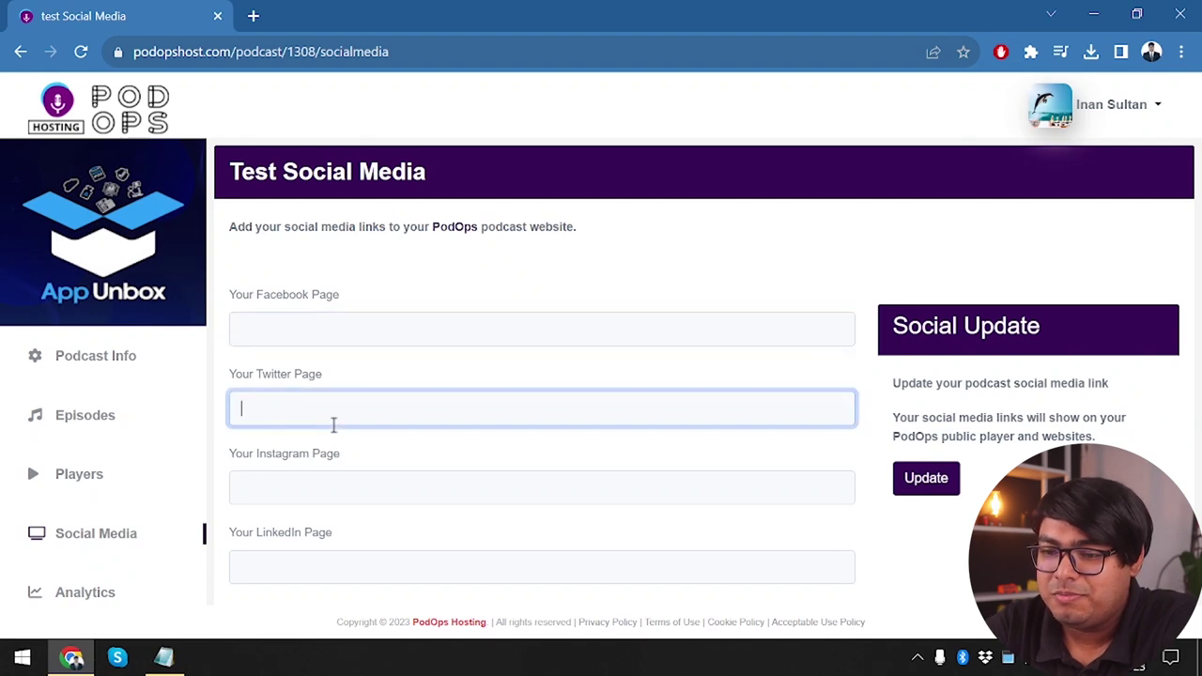
{"action": "left_click", "coordinate": [438, 482]}
{"action": "scroll", "coordinate": [438, 481], "scroll_direction": "down", "scroll_amount": 2}
{"action": "left_click", "coordinate": [334, 446]}
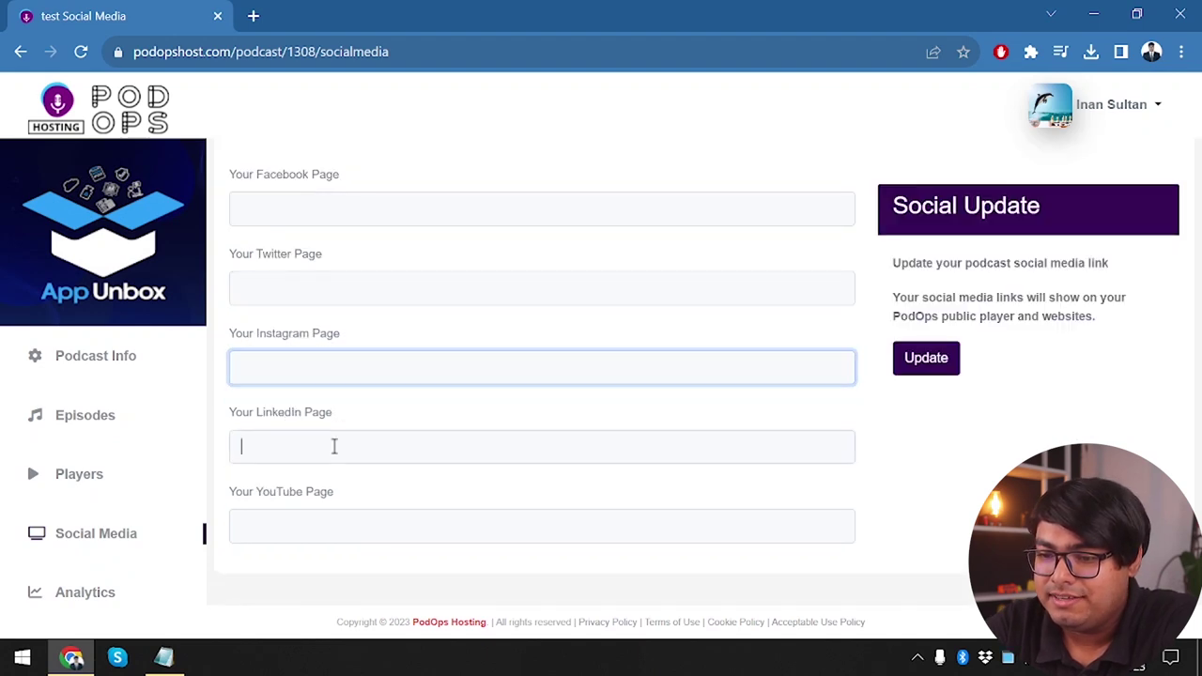
{"action": "scroll", "coordinate": [344, 246], "scroll_direction": "up", "scroll_amount": 2}
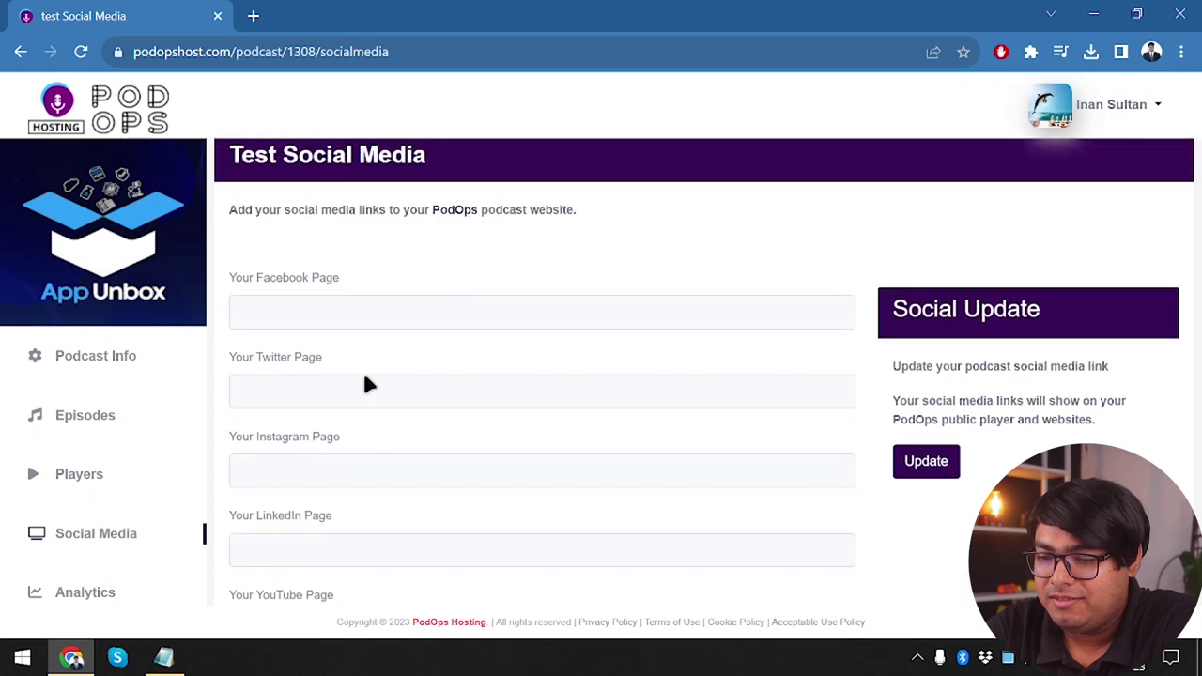
{"action": "scroll", "coordinate": [376, 403], "scroll_direction": "down", "scroll_amount": 2}
{"action": "scroll", "coordinate": [389, 439], "scroll_direction": "up", "scroll_amount": 3}
{"action": "left_click", "coordinate": [342, 471]}
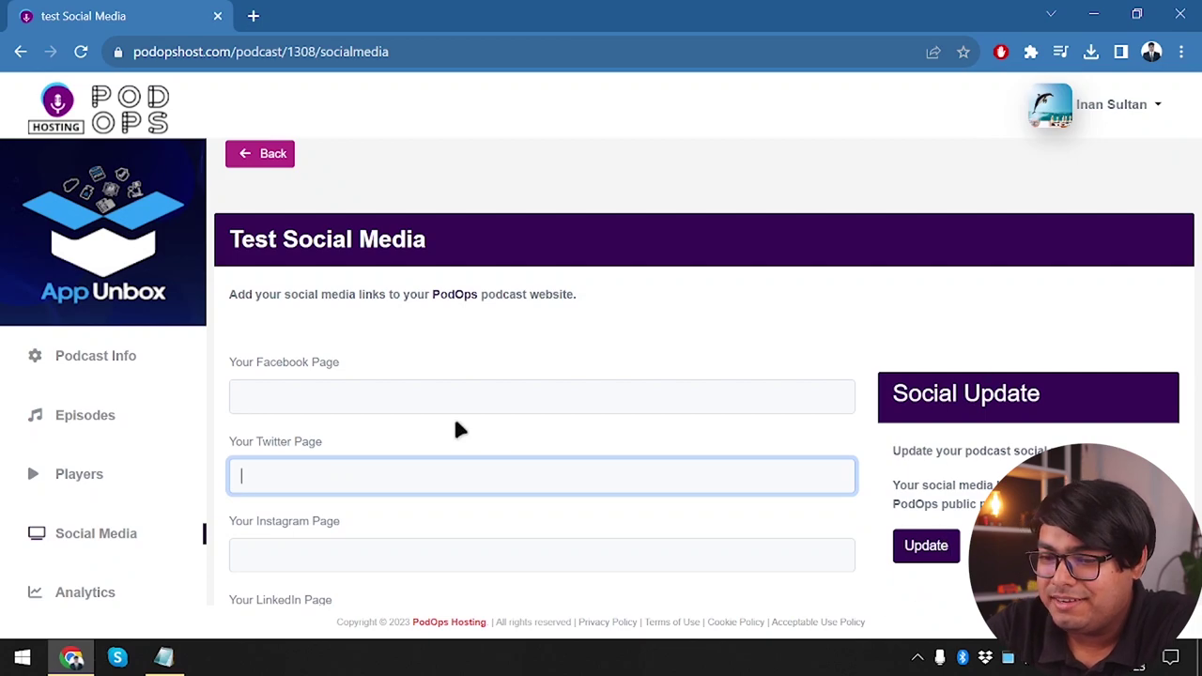
{"action": "scroll", "coordinate": [458, 429], "scroll_direction": "down", "scroll_amount": 2}
{"action": "left_click", "coordinate": [105, 515]}
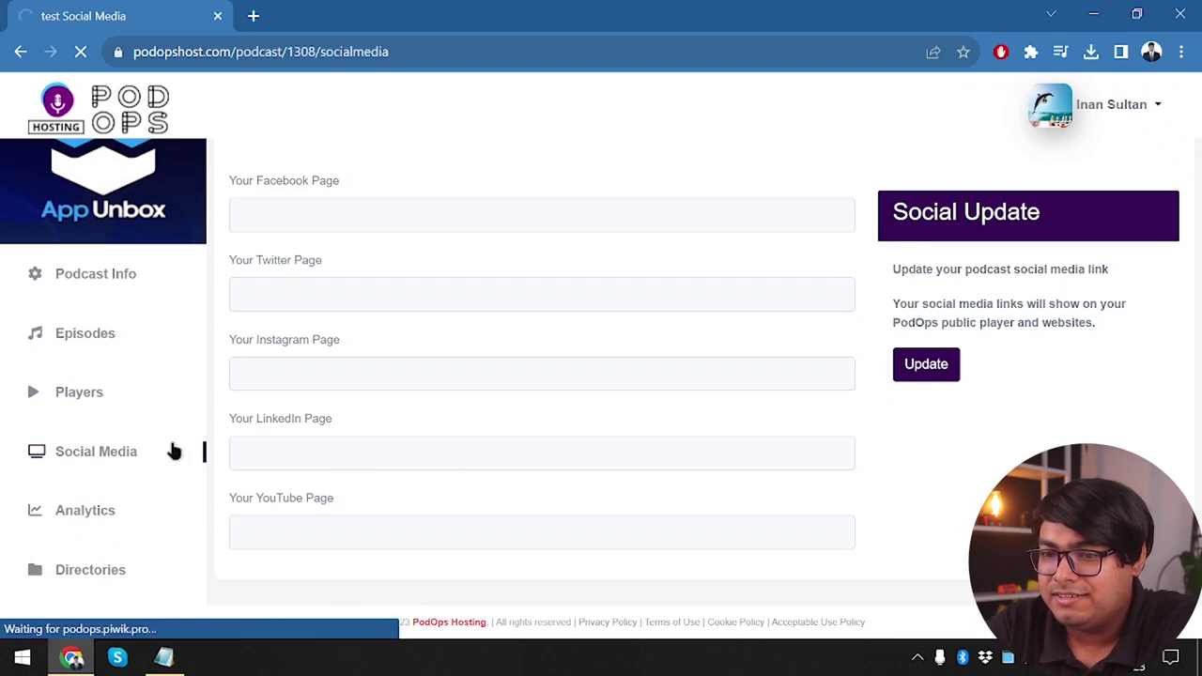
Scroll through the Analytics page's all-zero podcast stats
{"action": "scroll", "coordinate": [574, 416], "scroll_direction": "down", "scroll_amount": 1}
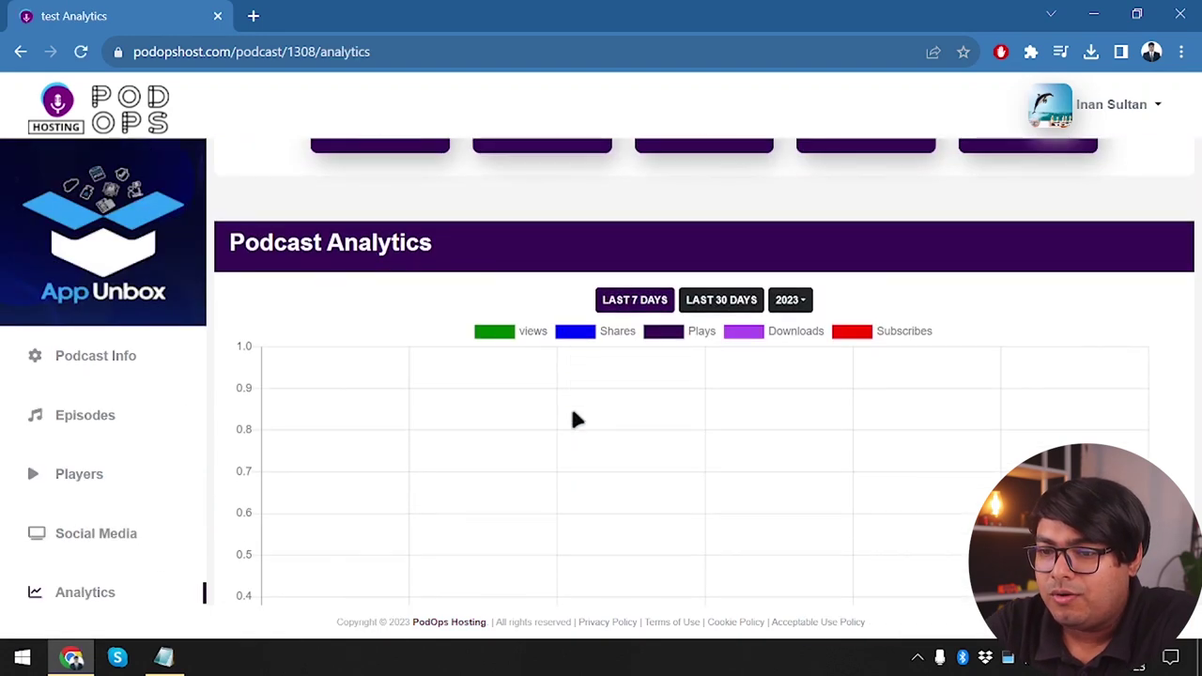
{"action": "scroll", "coordinate": [250, 367], "scroll_direction": "down", "scroll_amount": 1}
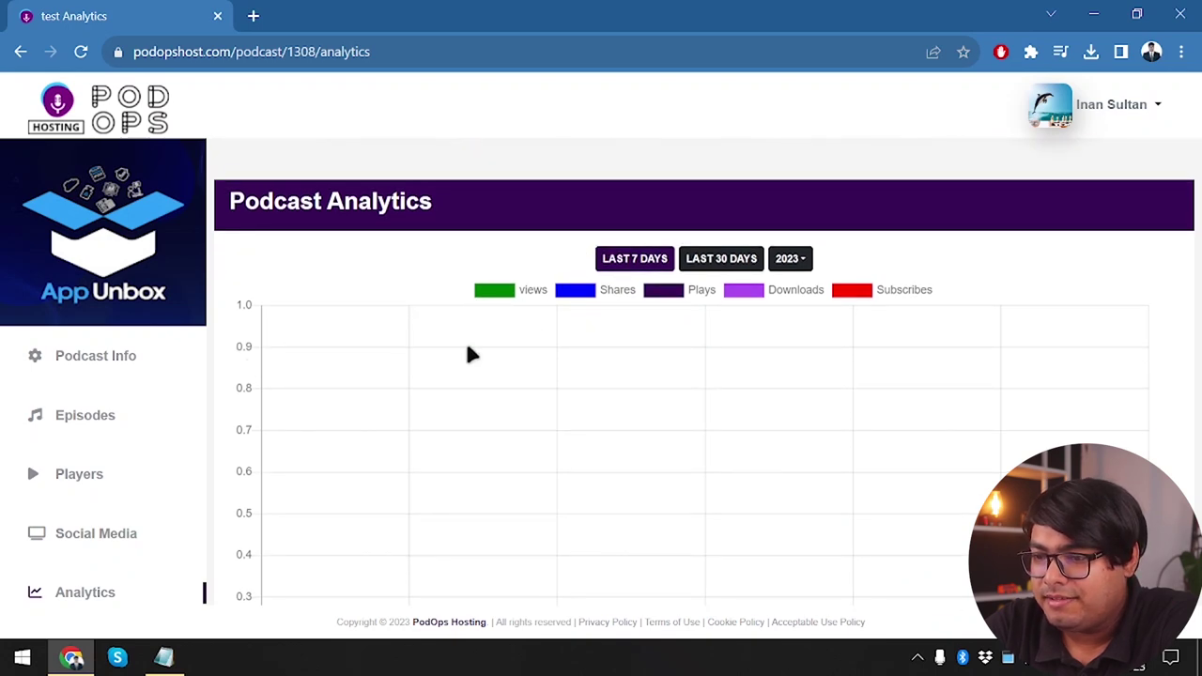
{"action": "scroll", "coordinate": [470, 352], "scroll_direction": "down", "scroll_amount": 2}
{"action": "scroll", "coordinate": [470, 352], "scroll_direction": "up", "scroll_amount": 2}
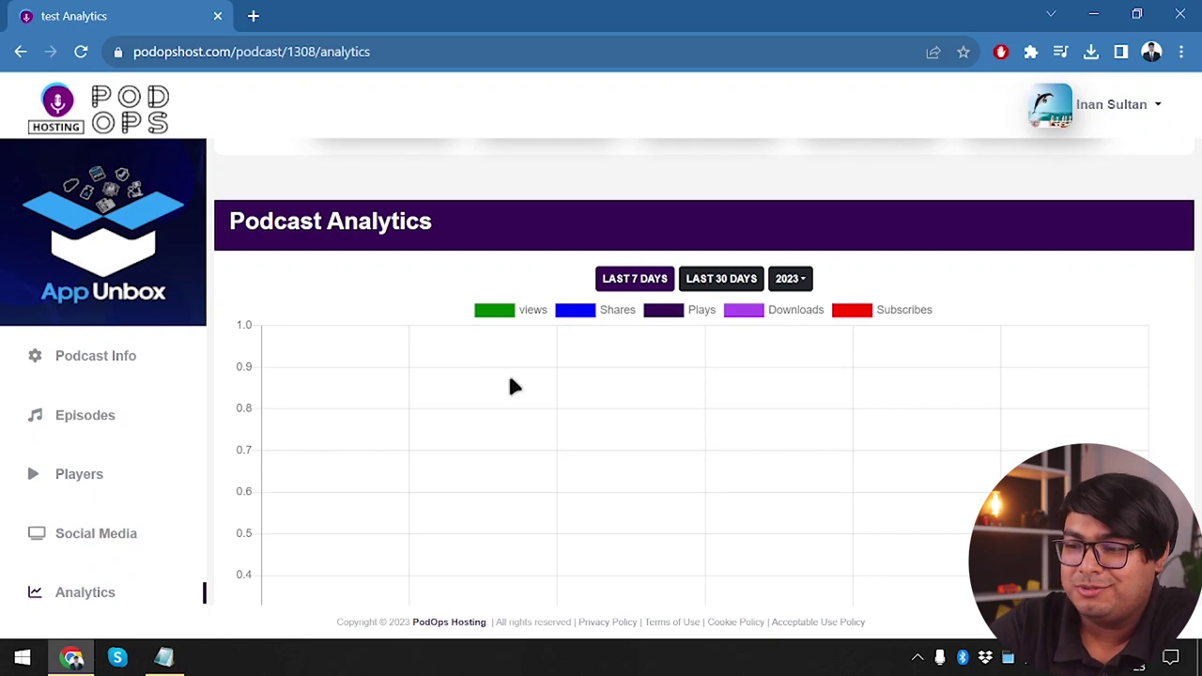
{"action": "scroll", "coordinate": [512, 385], "scroll_direction": "down", "scroll_amount": 5}
{"action": "scroll", "coordinate": [512, 385], "scroll_direction": "up", "scroll_amount": 7}
{"action": "scroll", "coordinate": [512, 385], "scroll_direction": "down", "scroll_amount": 2}
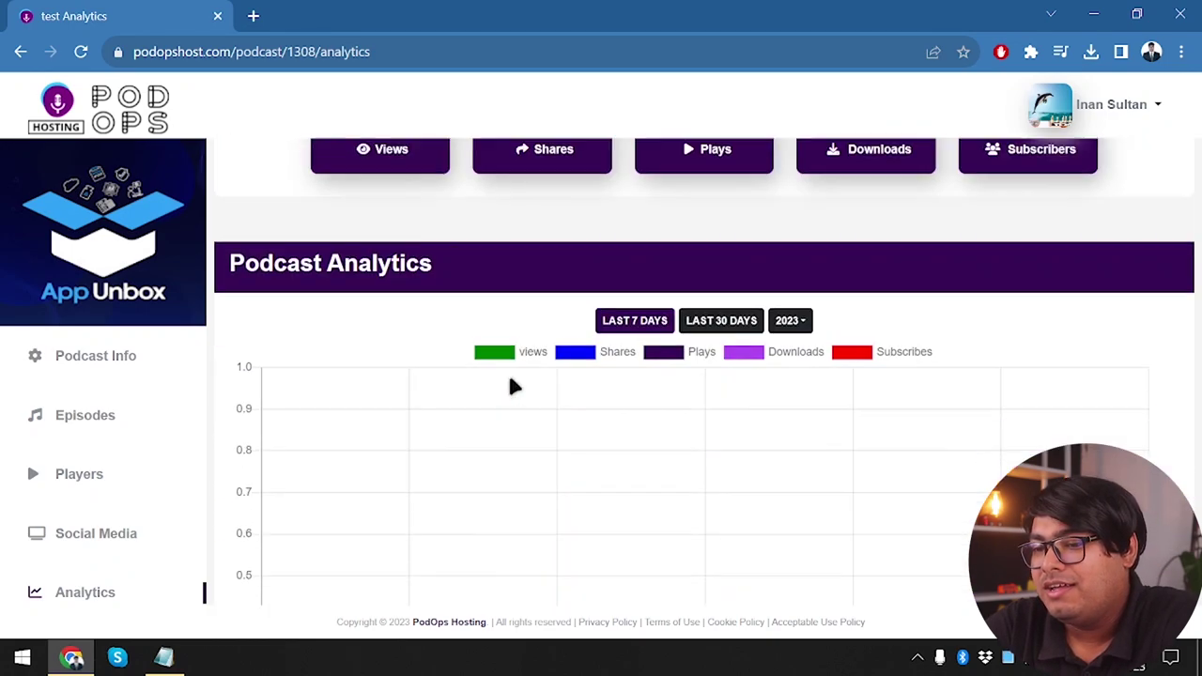
{"action": "scroll", "coordinate": [510, 385], "scroll_direction": "up", "scroll_amount": 1}
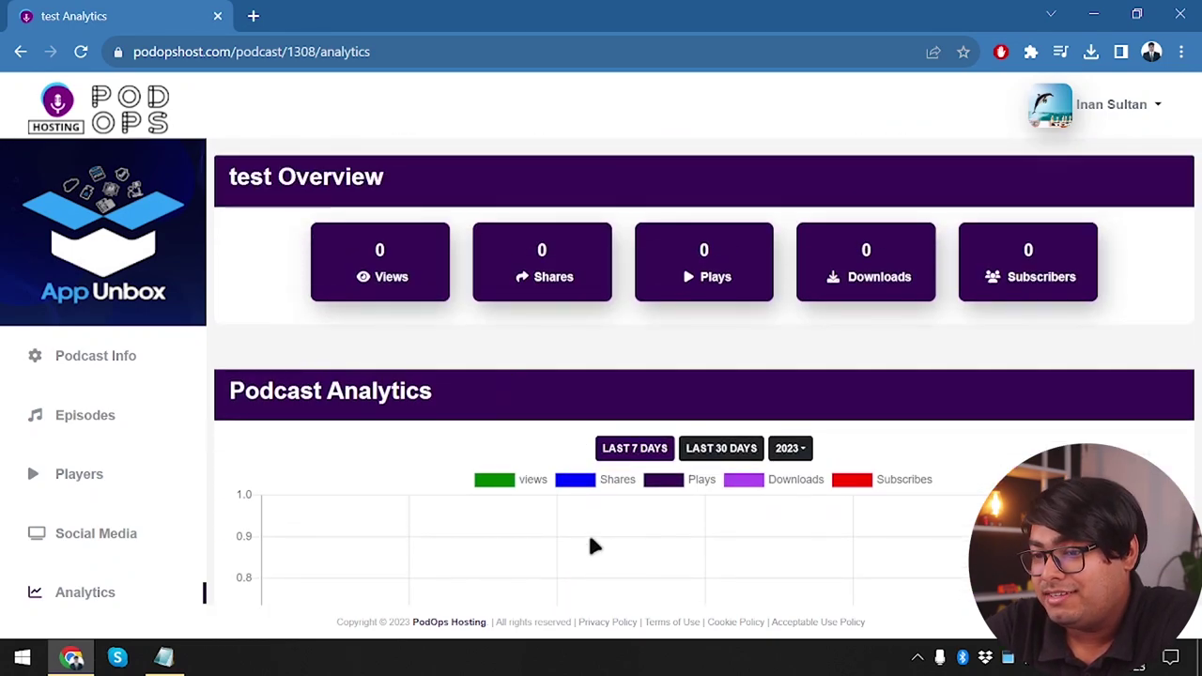
{"action": "scroll", "coordinate": [637, 527], "scroll_direction": "down", "scroll_amount": 2}
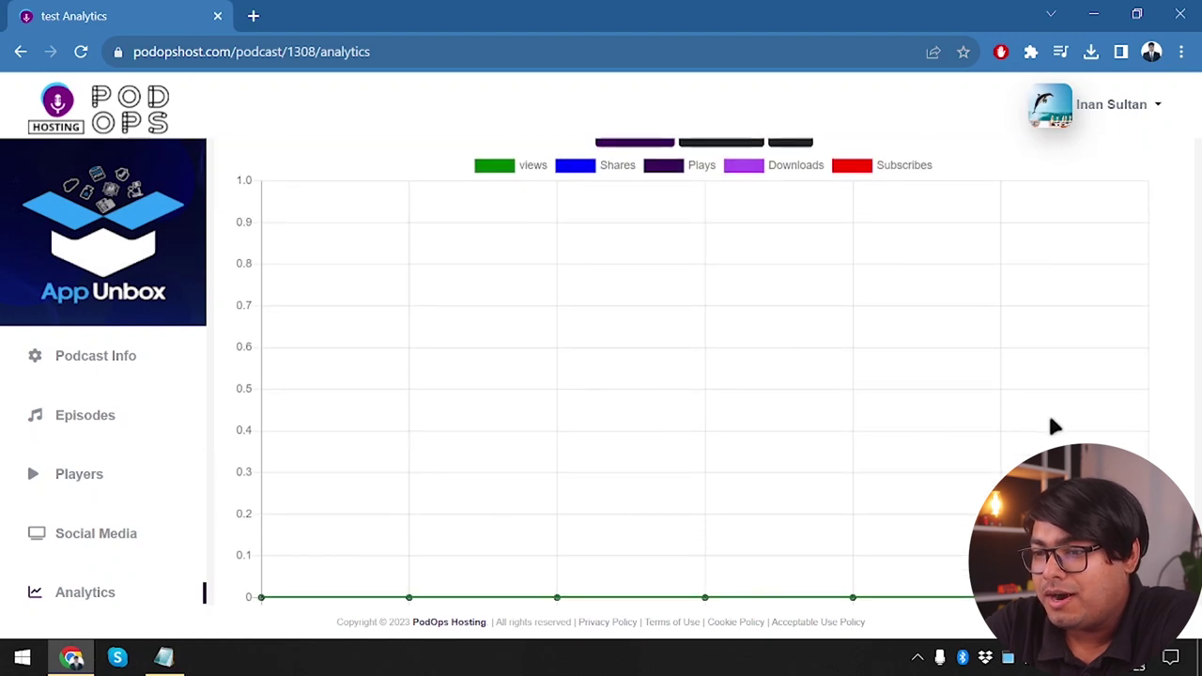
{"action": "scroll", "coordinate": [1054, 427], "scroll_direction": "up", "scroll_amount": 4}
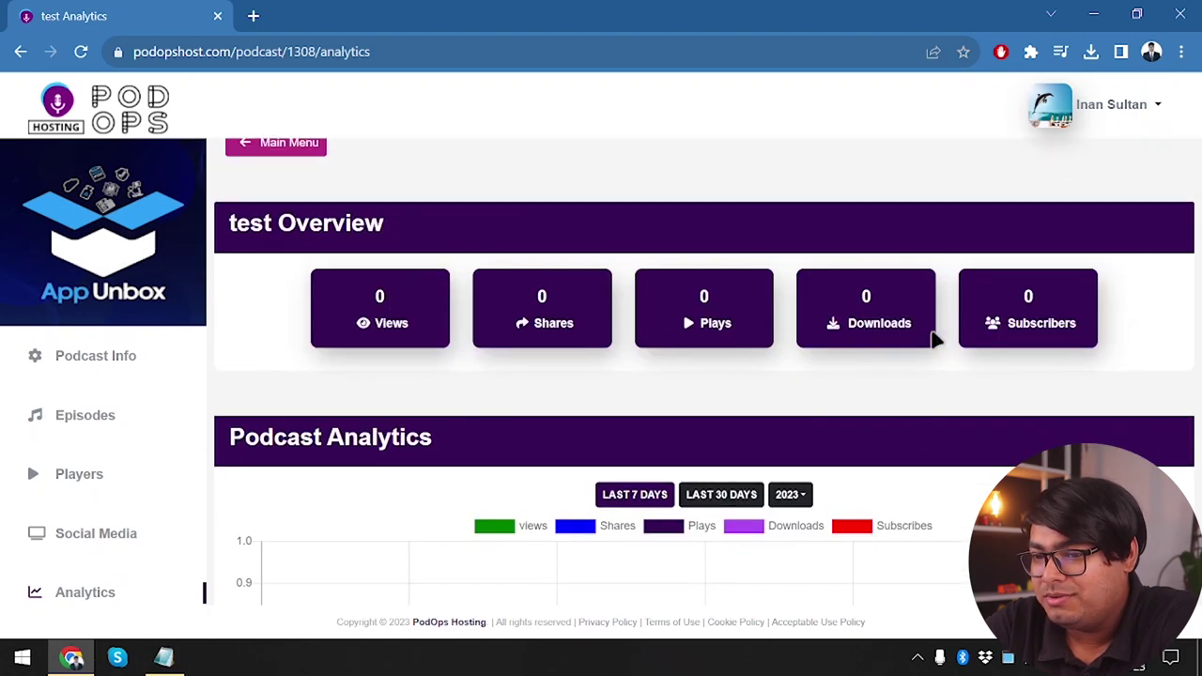
Review the Podcast Directory Analytics provider links and go to the Directories page
{"action": "scroll", "coordinate": [647, 354], "scroll_direction": "down", "scroll_amount": 9}
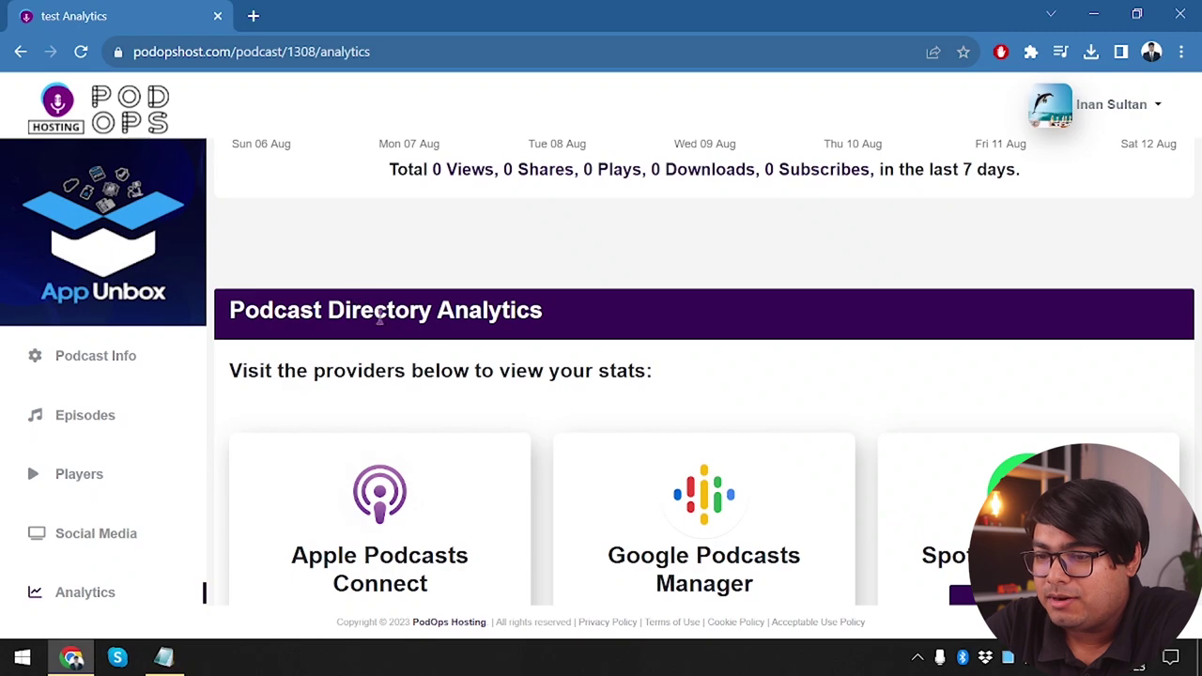
{"action": "scroll", "coordinate": [429, 332], "scroll_direction": "down", "scroll_amount": 1}
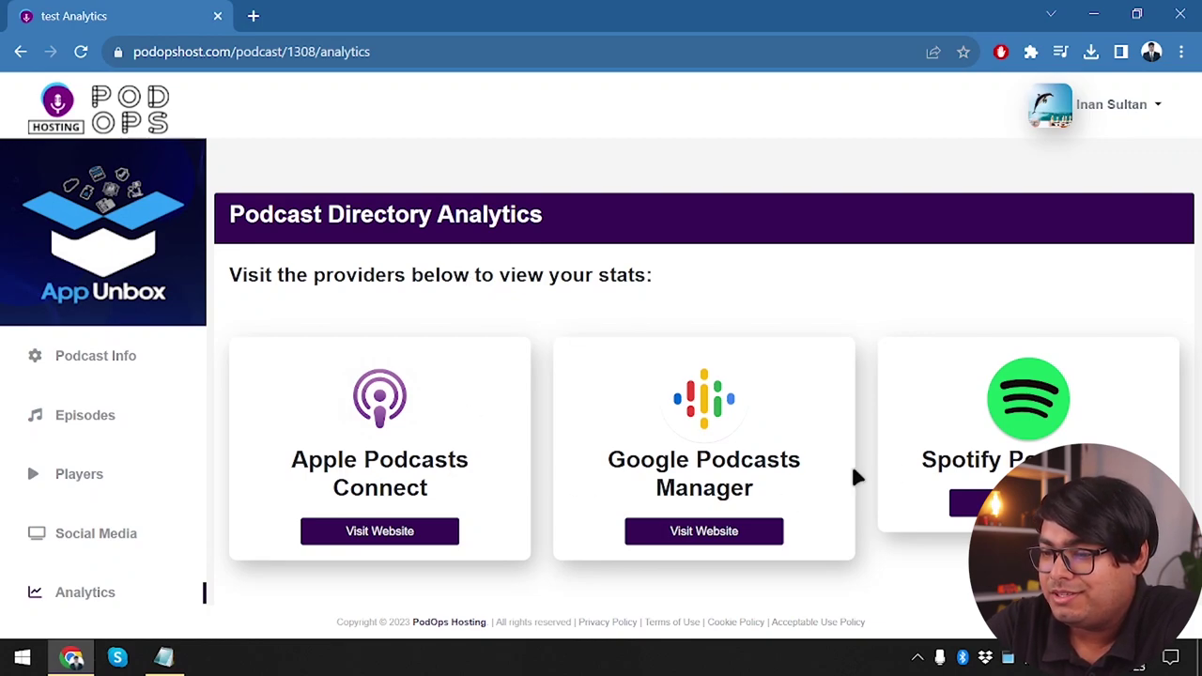
{"action": "scroll", "coordinate": [369, 475], "scroll_direction": "down", "scroll_amount": 1}
{"action": "scroll", "coordinate": [26, 568], "scroll_direction": "down", "scroll_amount": 2}
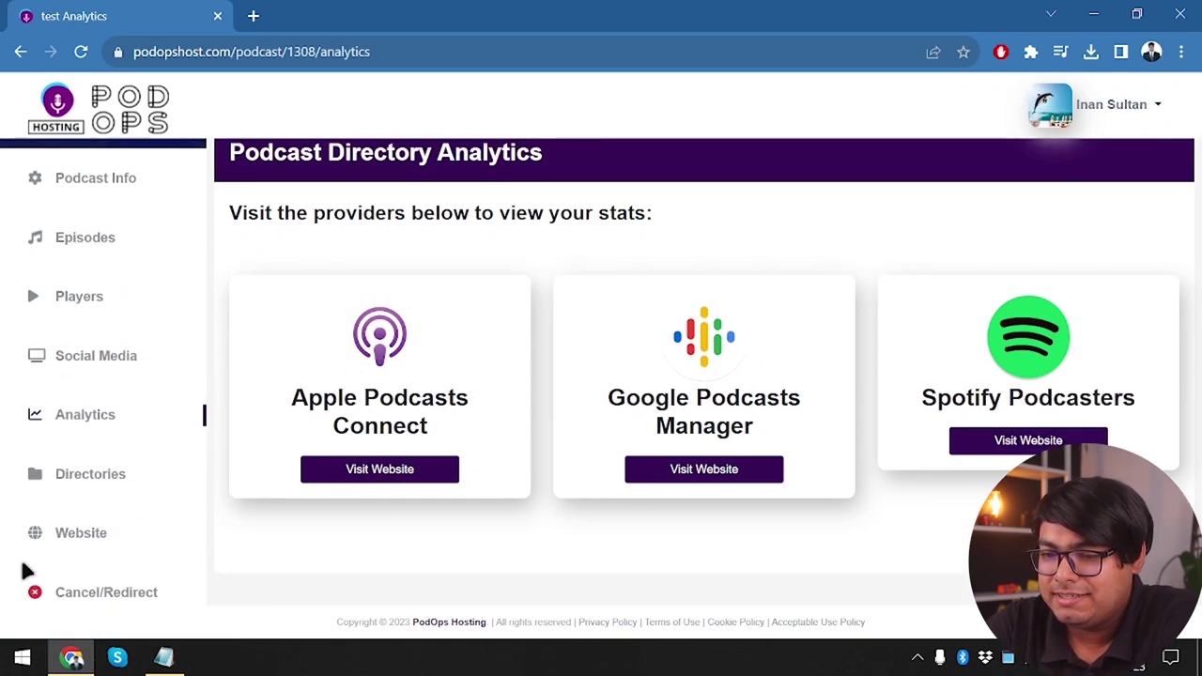
{"action": "left_click", "coordinate": [95, 476]}
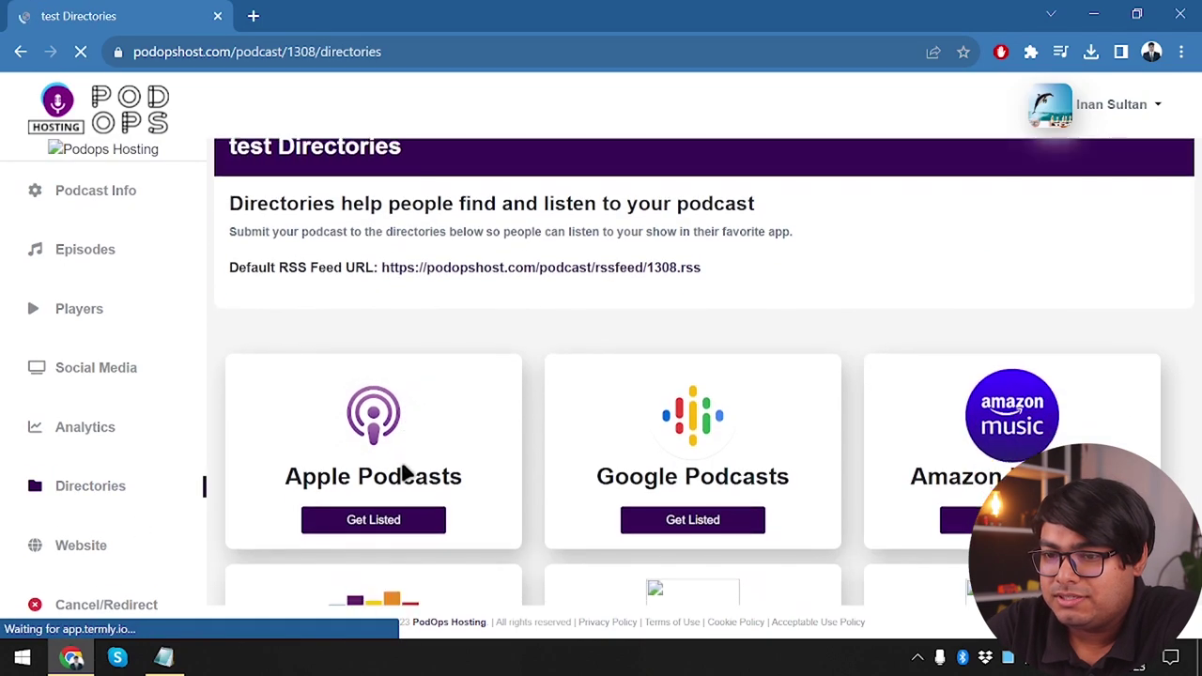
Browse the directory options, then open Get Listed for Google Podcasts
{"action": "scroll", "coordinate": [326, 330], "scroll_direction": "up", "scroll_amount": 1}
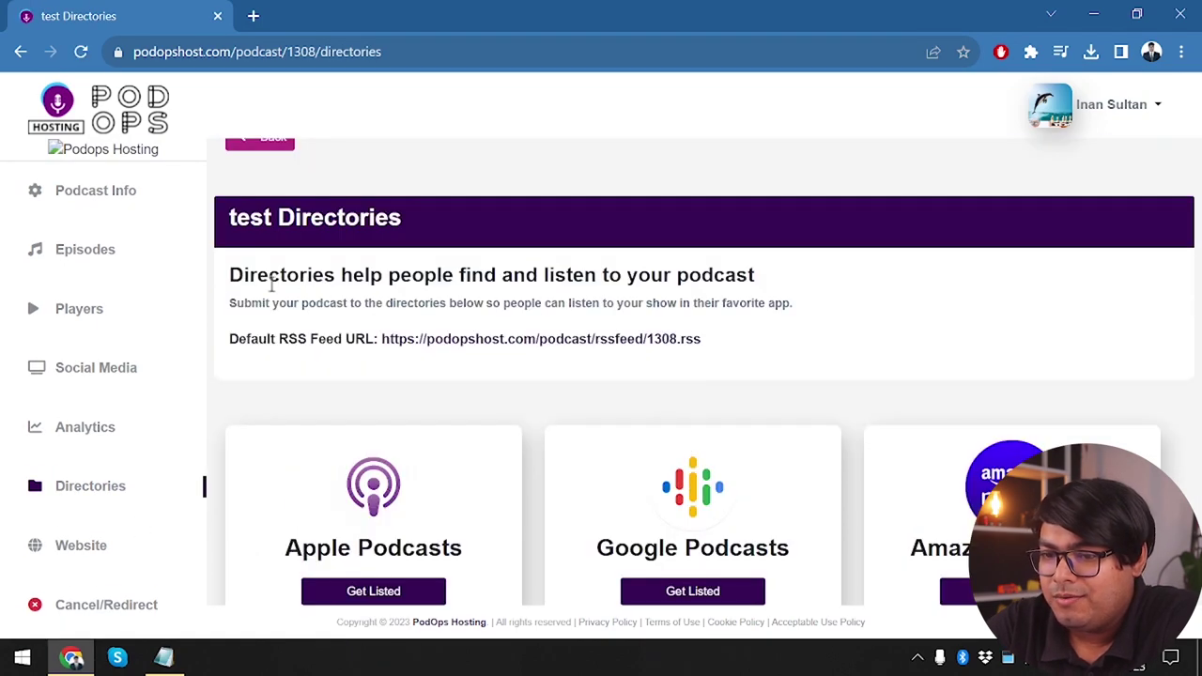
{"action": "scroll", "coordinate": [381, 531], "scroll_direction": "down", "scroll_amount": 1}
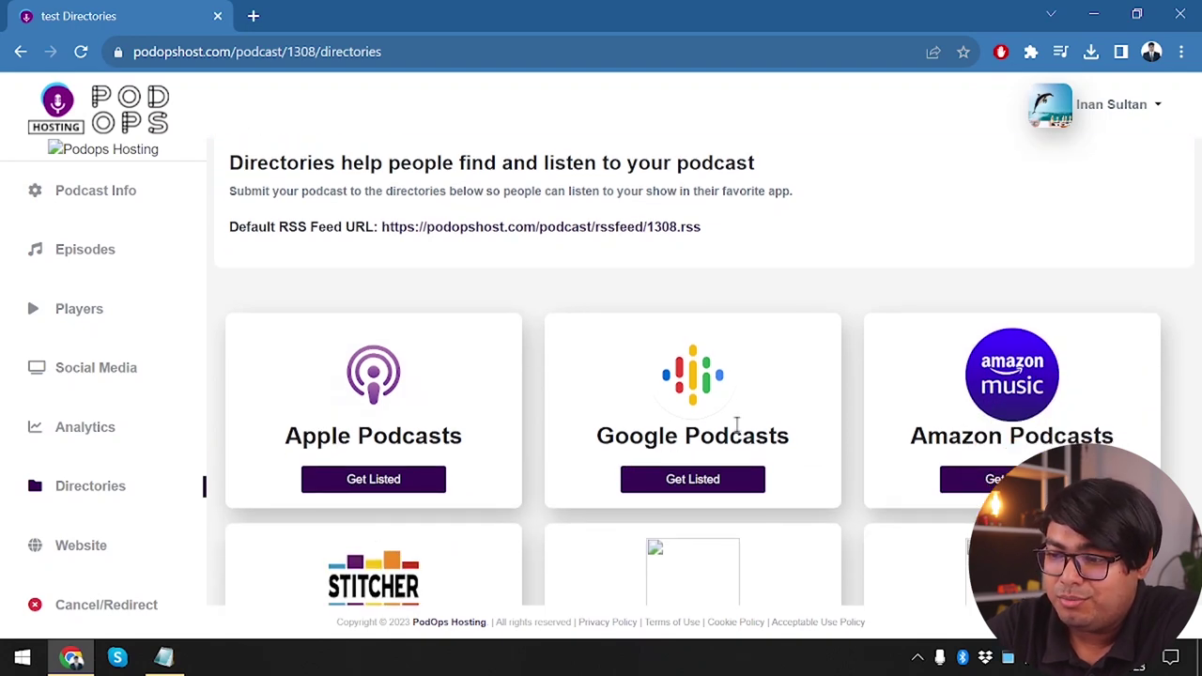
{"action": "scroll", "coordinate": [432, 499], "scroll_direction": "down", "scroll_amount": 2}
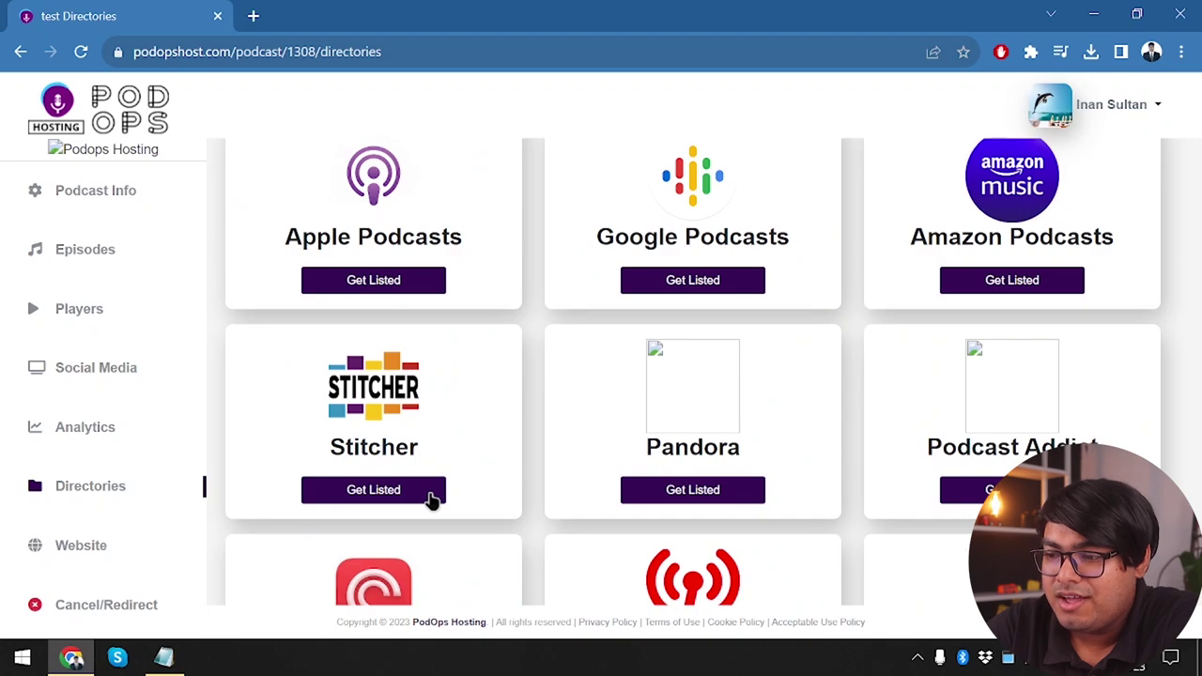
{"action": "scroll", "coordinate": [430, 500], "scroll_direction": "down", "scroll_amount": 3}
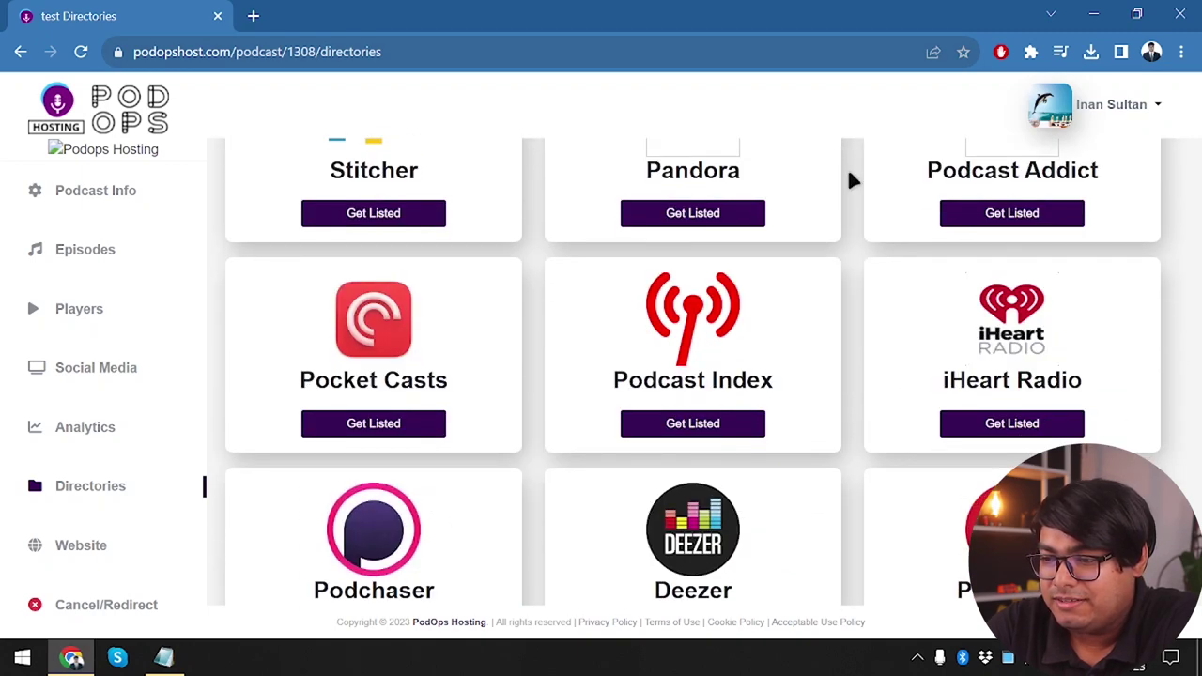
{"action": "scroll", "coordinate": [484, 555], "scroll_direction": "down", "scroll_amount": 1}
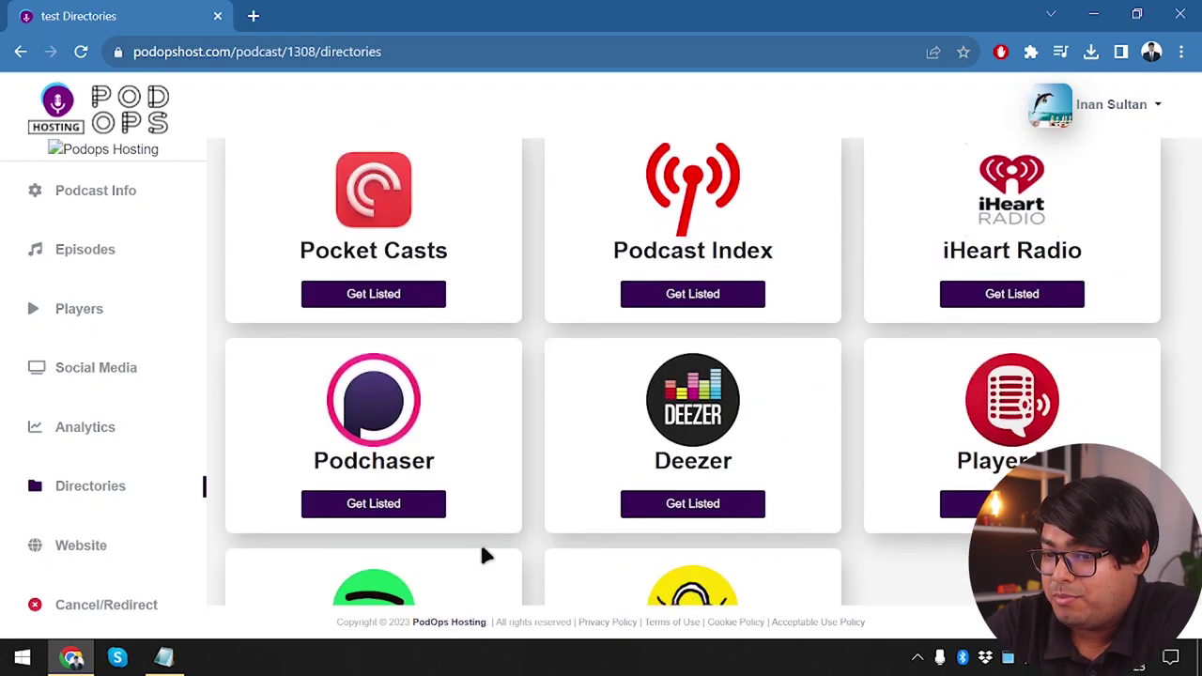
{"action": "scroll", "coordinate": [160, 453], "scroll_direction": "down", "scroll_amount": 1}
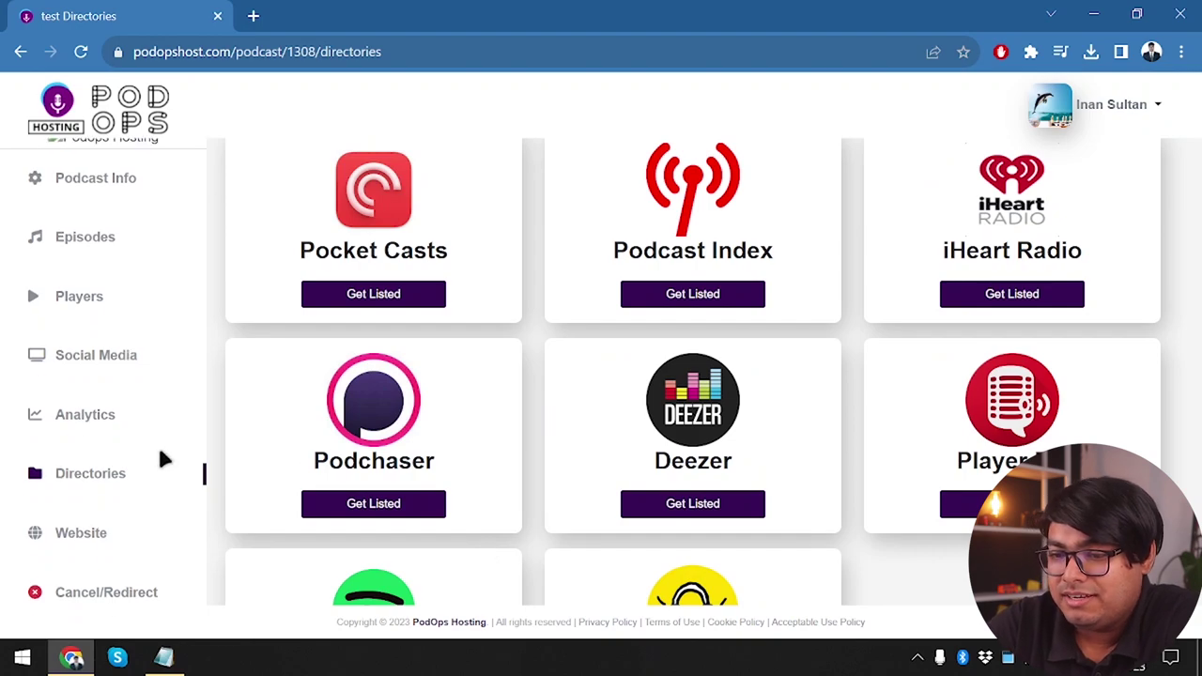
{"action": "scroll", "coordinate": [362, 464], "scroll_direction": "down", "scroll_amount": 2}
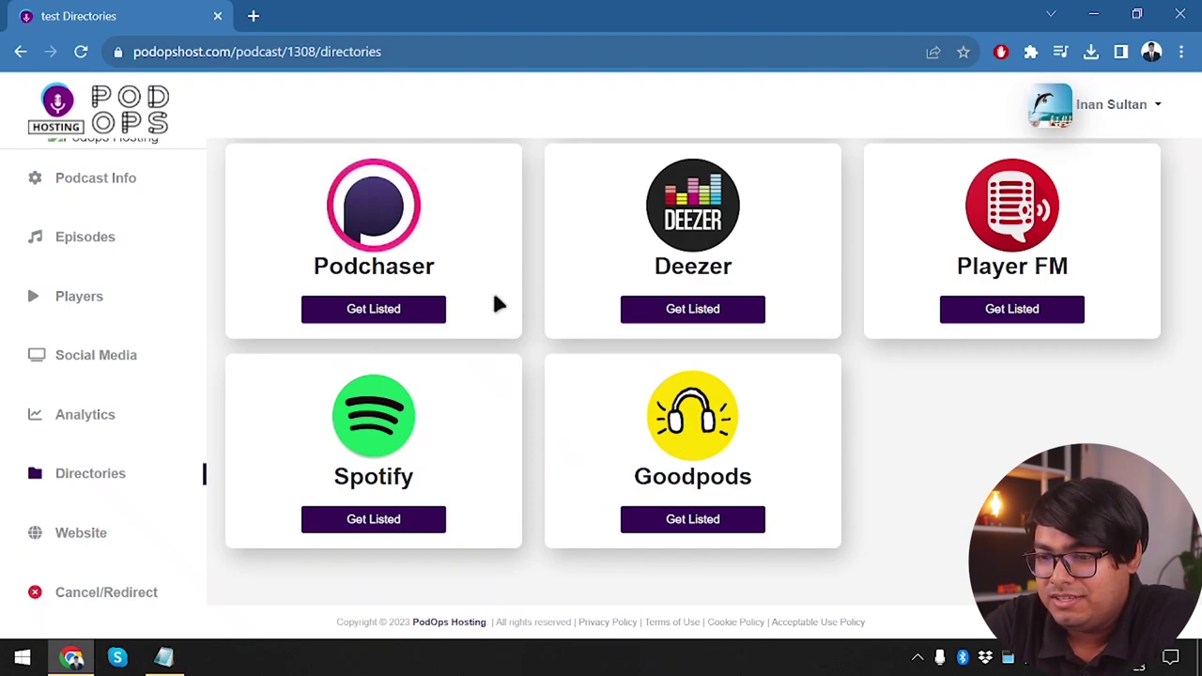
{"action": "scroll", "coordinate": [494, 298], "scroll_direction": "up", "scroll_amount": 8}
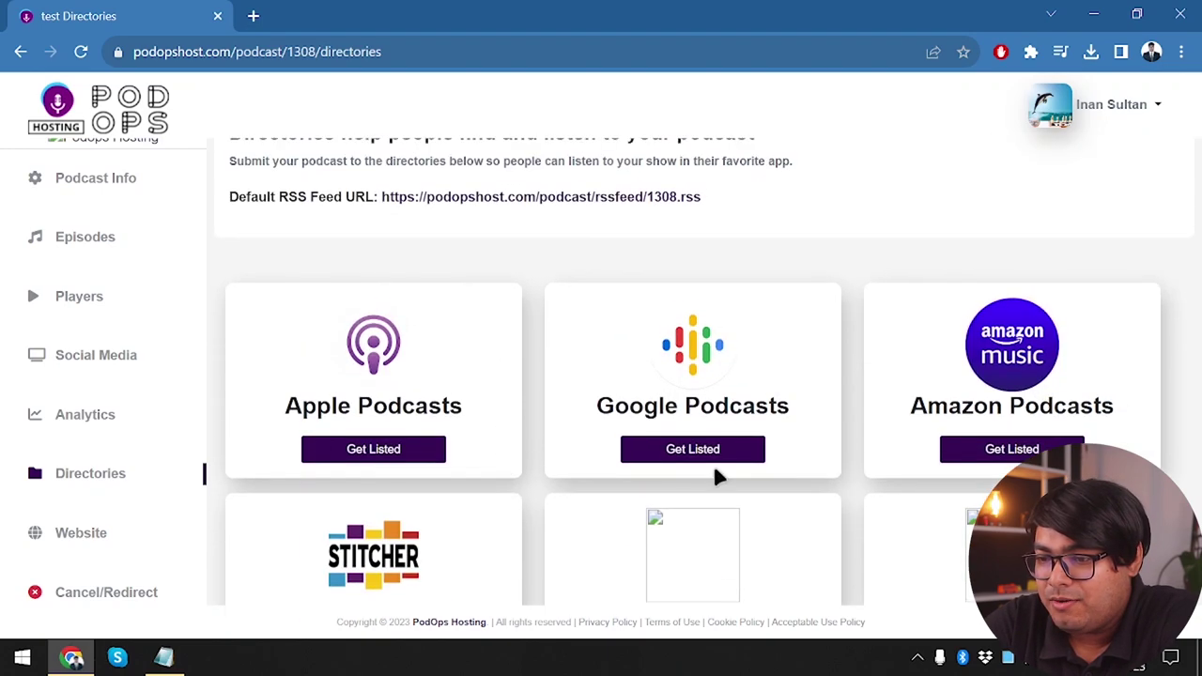
{"action": "left_click", "coordinate": [713, 453]}
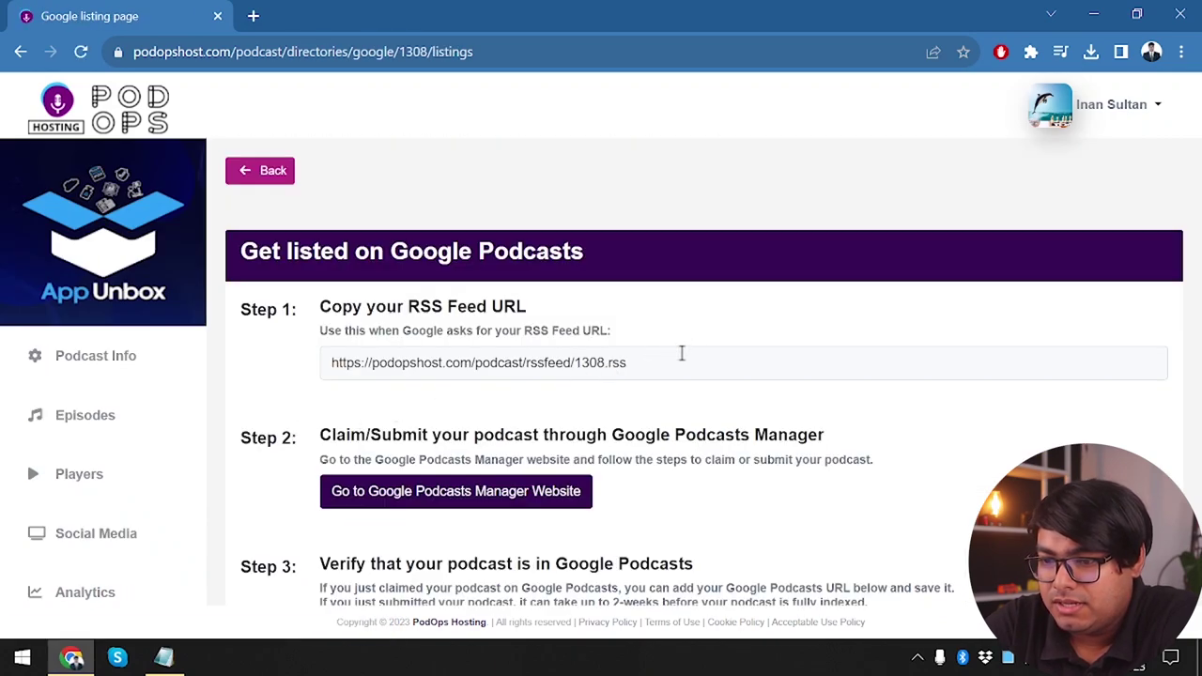
Inspect the RSS feed URL and the empty Google Podcasts URL field, then go to Website
{"action": "left_click", "coordinate": [682, 353]}
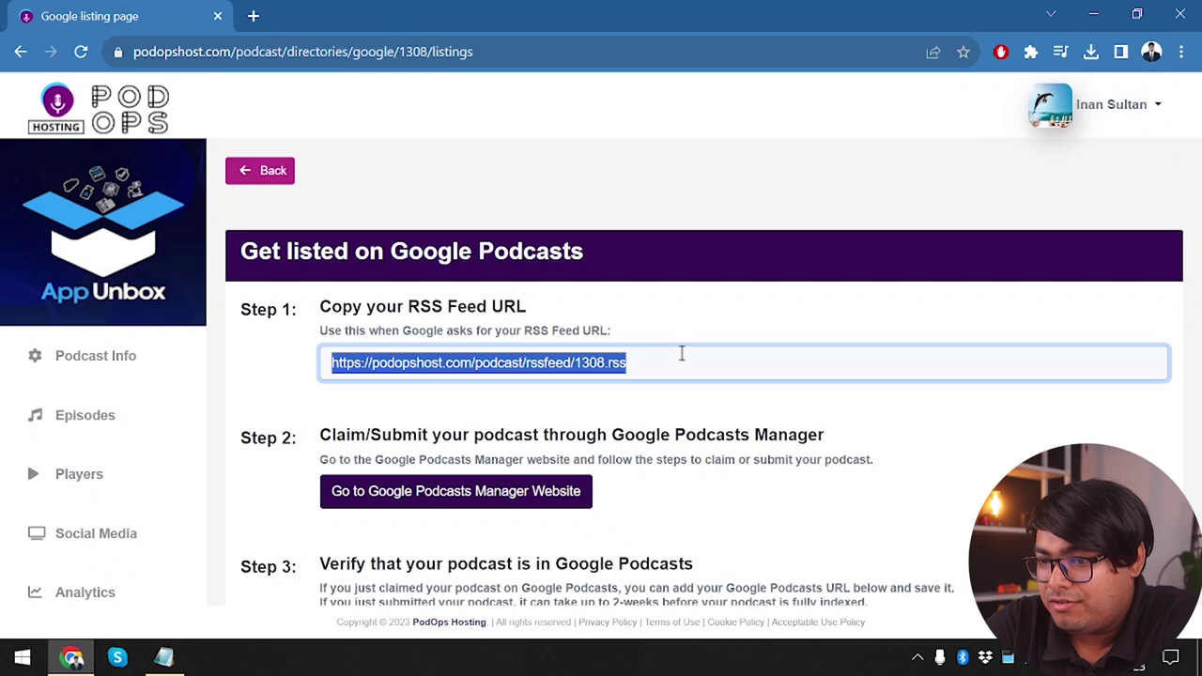
{"action": "left_click", "coordinate": [733, 391]}
{"action": "scroll", "coordinate": [495, 455], "scroll_direction": "down", "scroll_amount": 1}
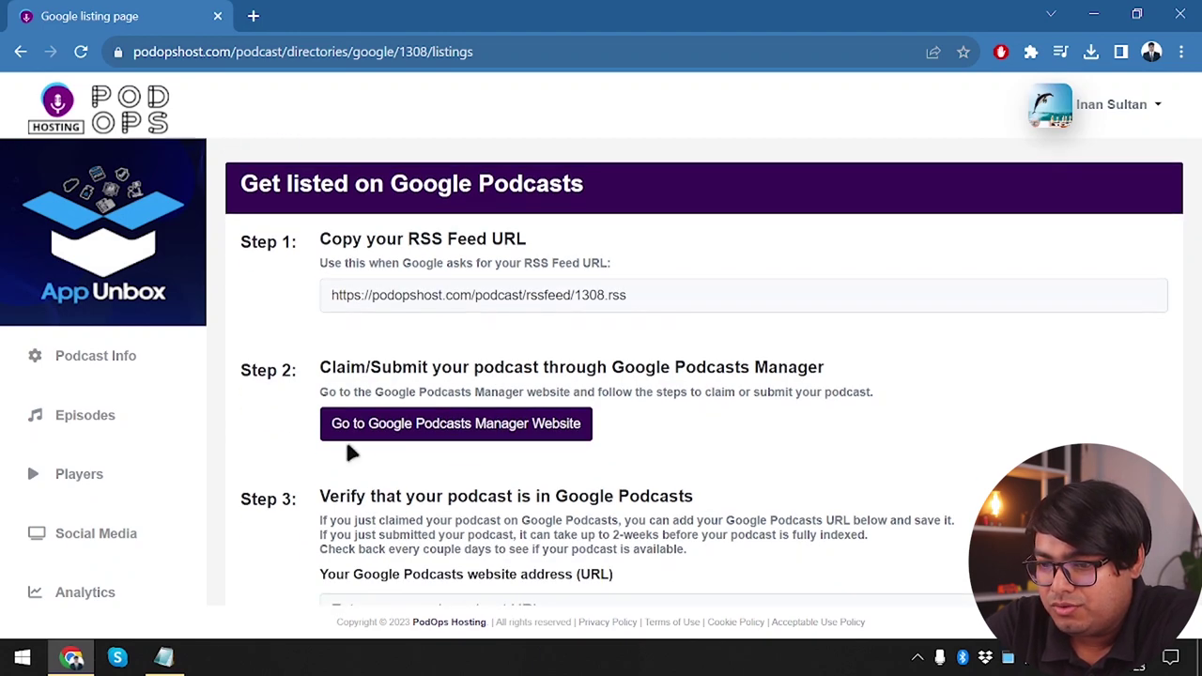
{"action": "scroll", "coordinate": [554, 427], "scroll_direction": "down", "scroll_amount": 2}
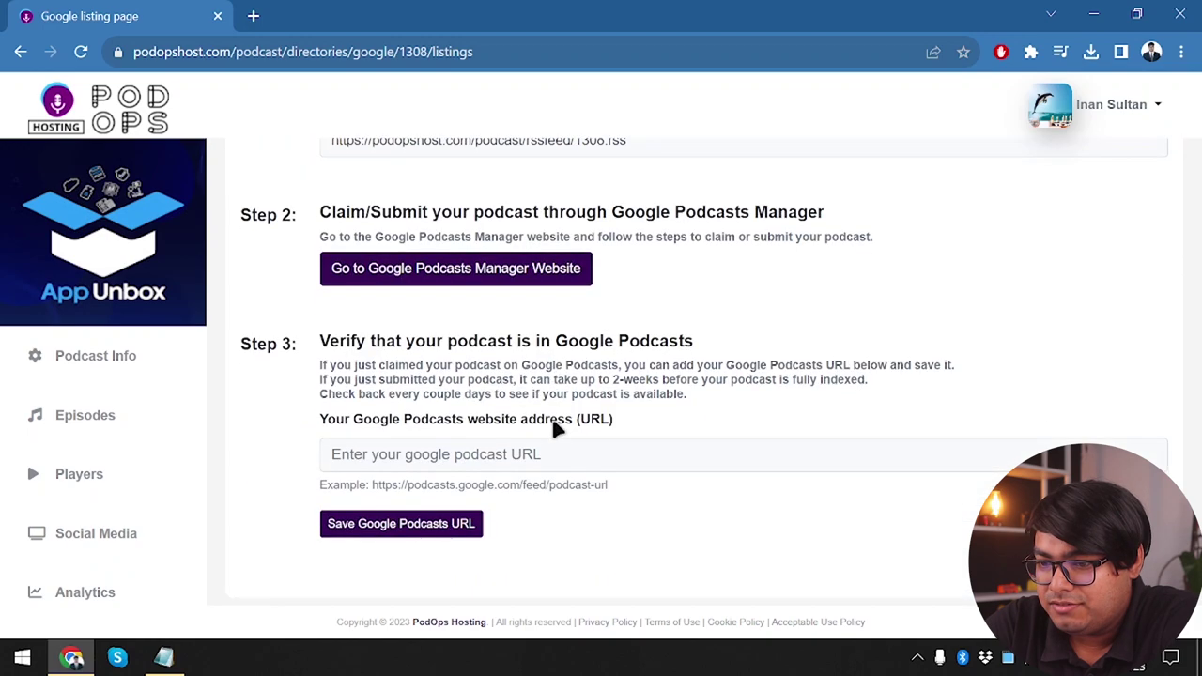
{"action": "left_click", "coordinate": [454, 458]}
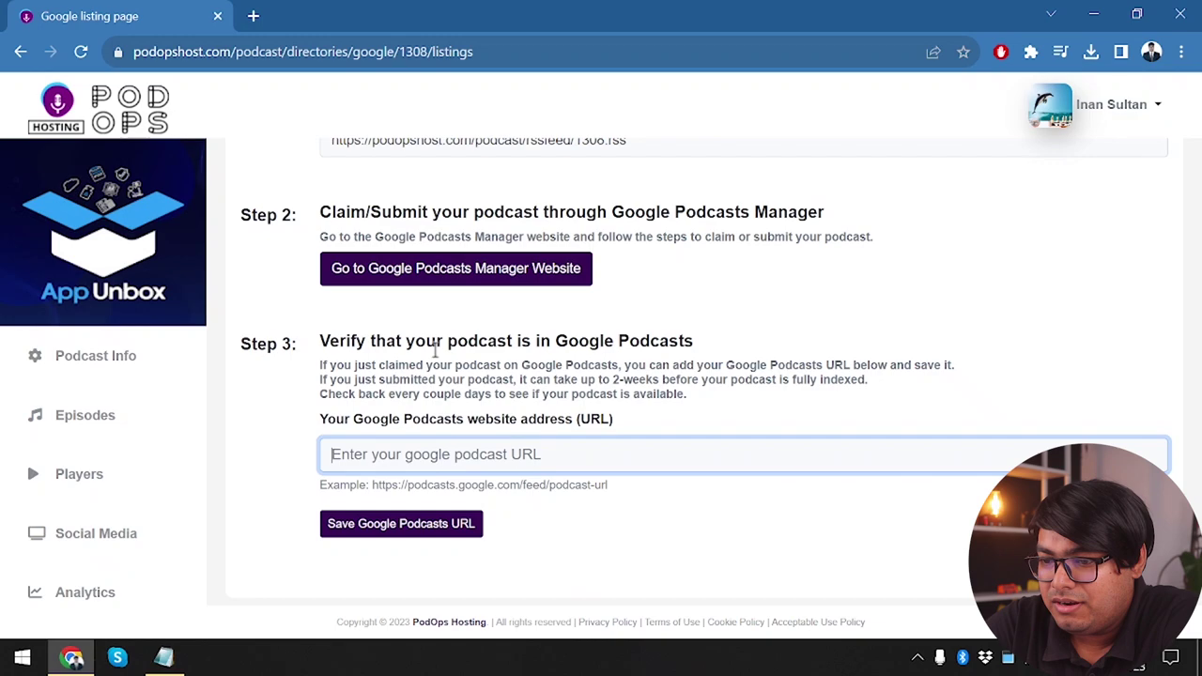
{"action": "scroll", "coordinate": [380, 409], "scroll_direction": "down", "scroll_amount": 1}
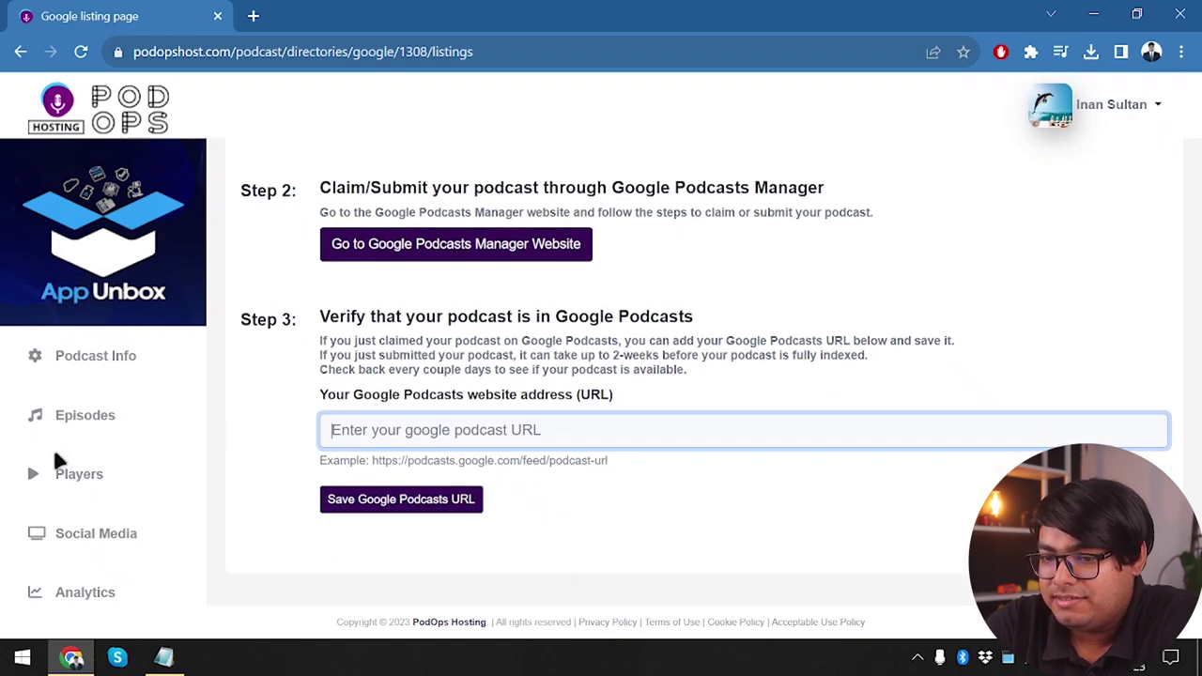
{"action": "scroll", "coordinate": [55, 458], "scroll_direction": "down", "scroll_amount": 2}
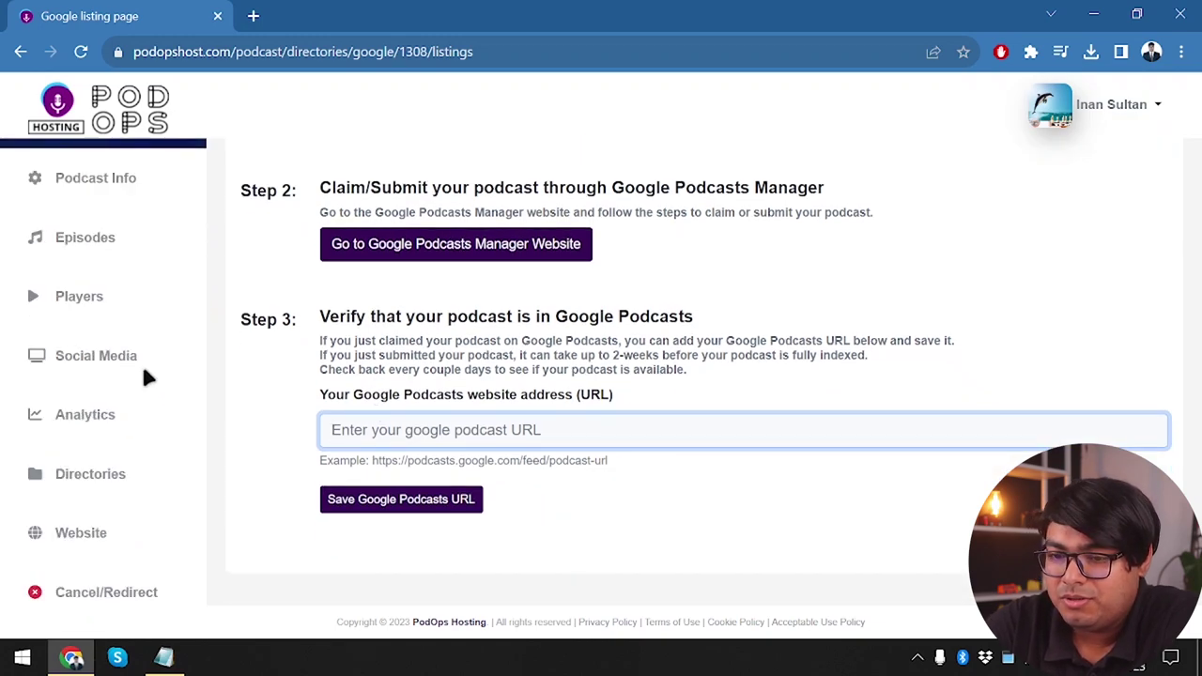
{"action": "left_click", "coordinate": [98, 527]}
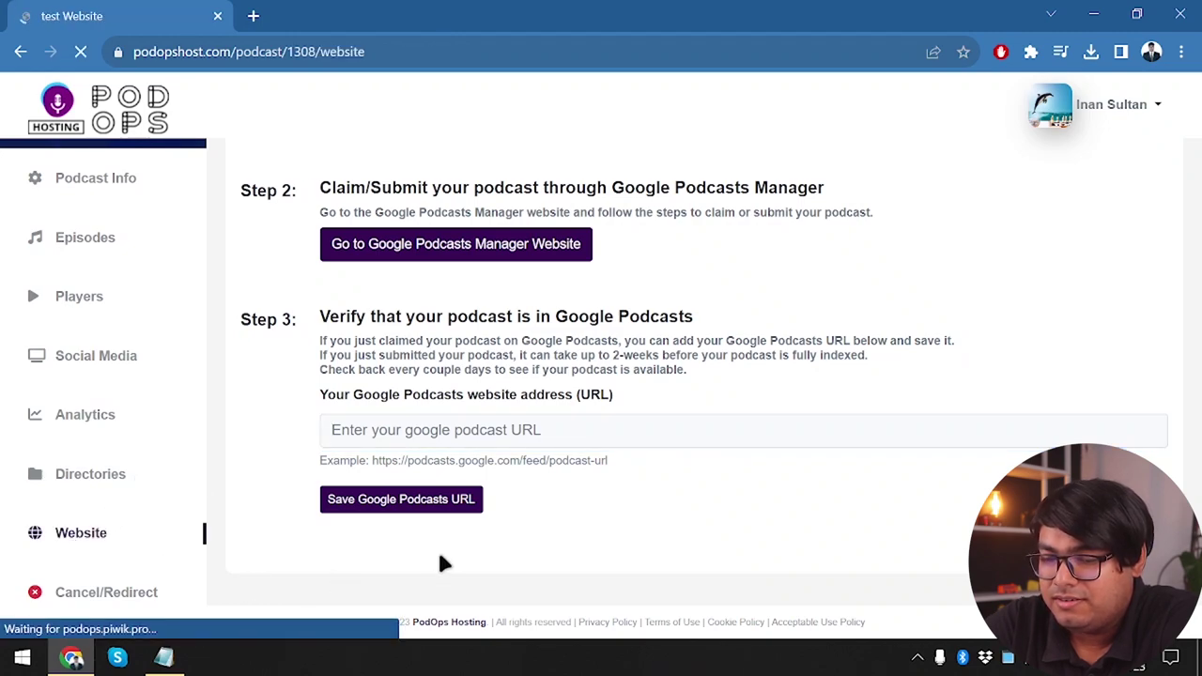
Scroll the website preview and episode list, then show the Website URL options
{"action": "scroll", "coordinate": [371, 312], "scroll_direction": "down", "scroll_amount": 2}
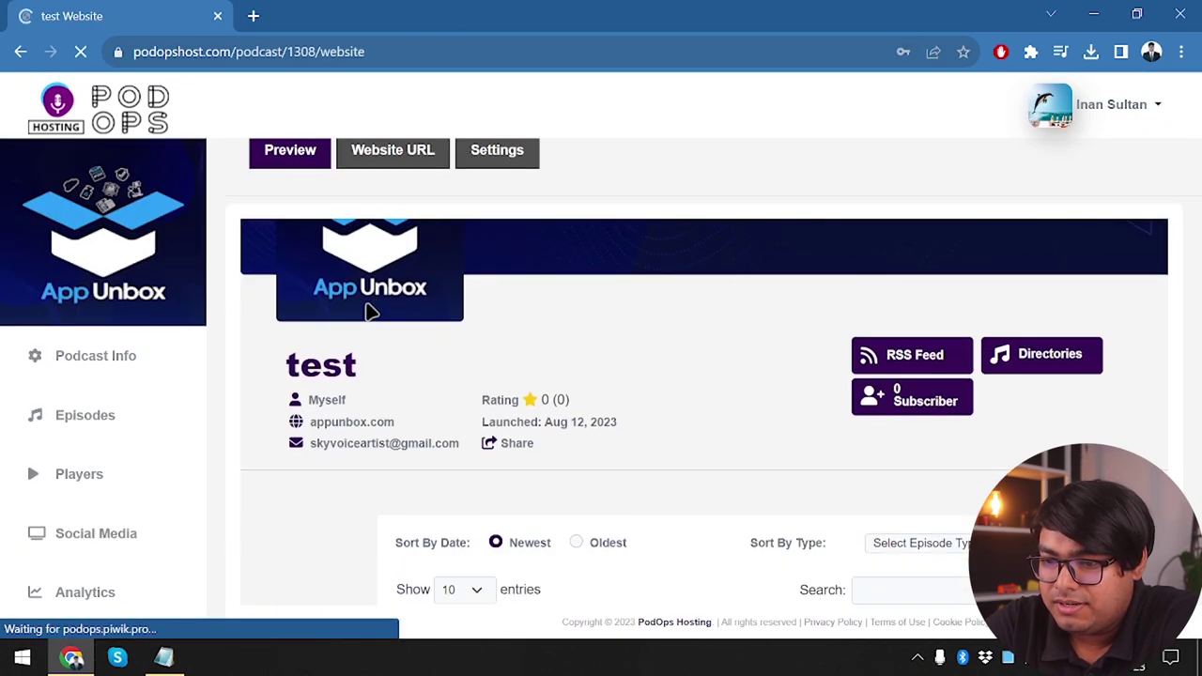
{"action": "scroll", "coordinate": [493, 327], "scroll_direction": "down", "scroll_amount": 2}
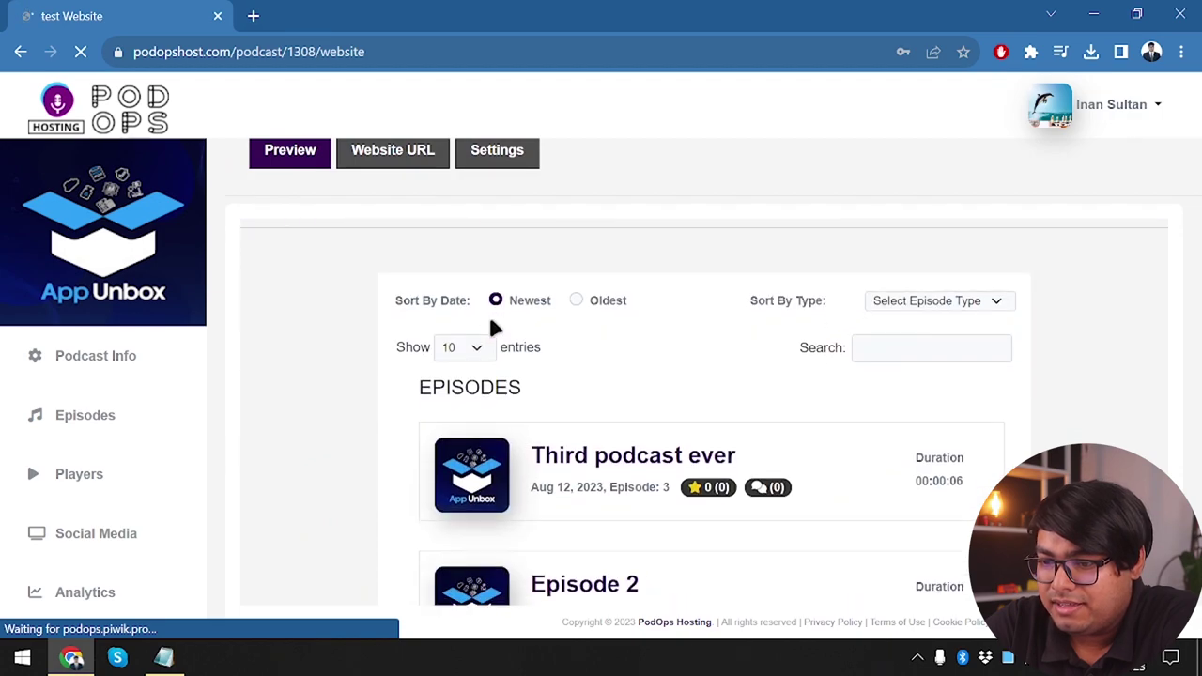
{"action": "scroll", "coordinate": [494, 327], "scroll_direction": "up", "scroll_amount": 5}
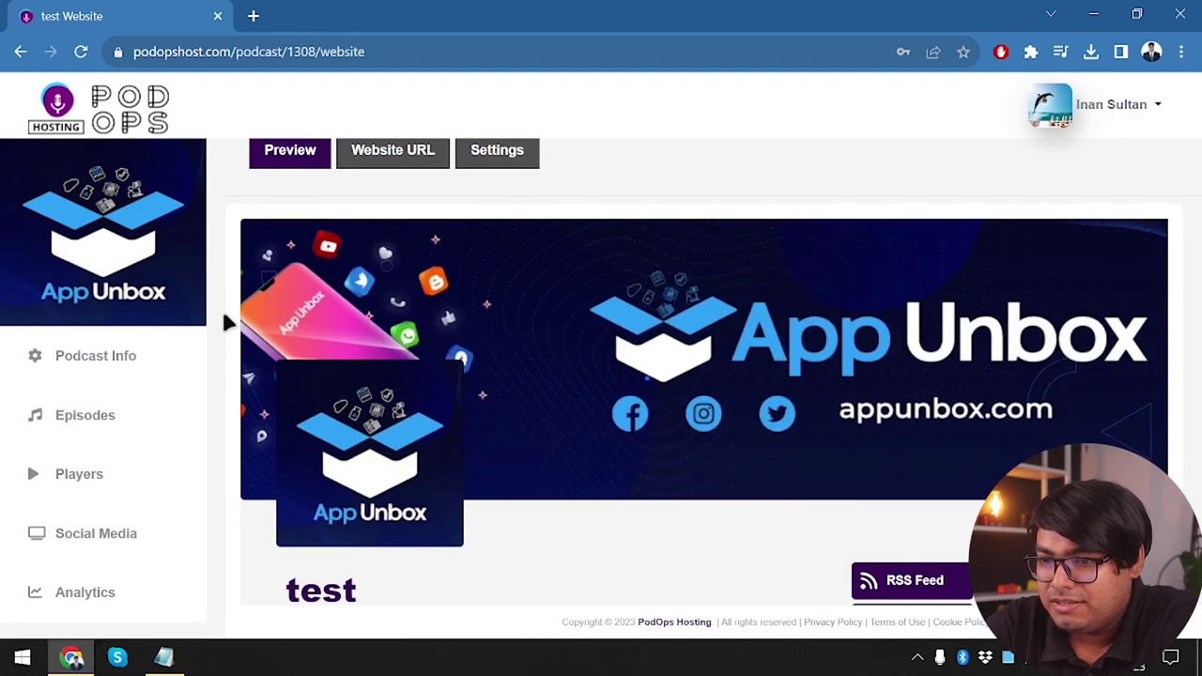
{"action": "left_click", "coordinate": [380, 162]}
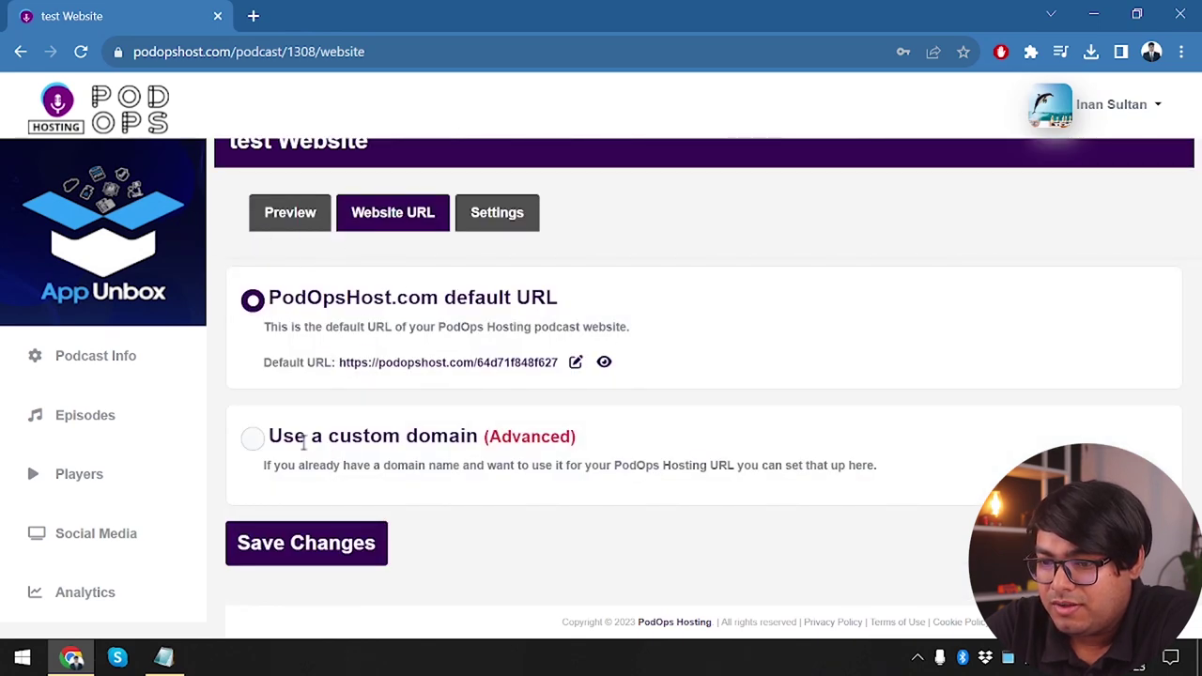
Select the custom domain option to compare its $1.49 monthly and $12 annual plans
{"action": "left_click", "coordinate": [263, 439]}
{"action": "scroll", "coordinate": [451, 478], "scroll_direction": "down", "scroll_amount": 3}
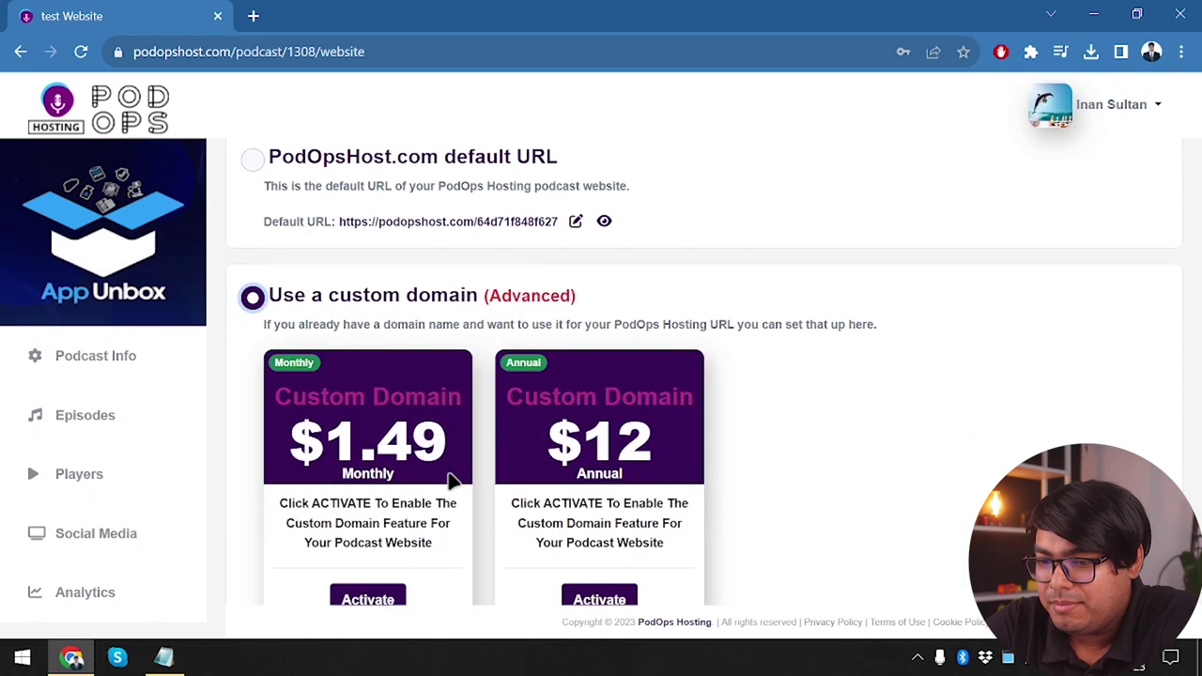
{"action": "scroll", "coordinate": [449, 482], "scroll_direction": "down", "scroll_amount": 1}
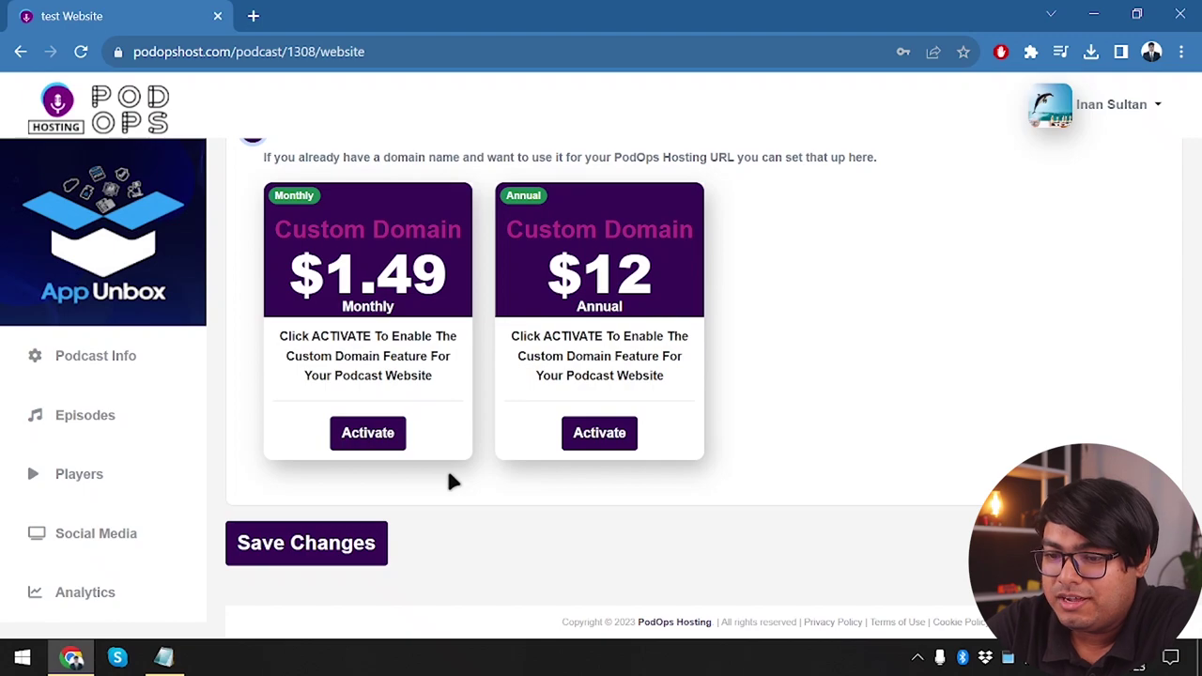
{"action": "scroll", "coordinate": [376, 396], "scroll_direction": "up", "scroll_amount": 1}
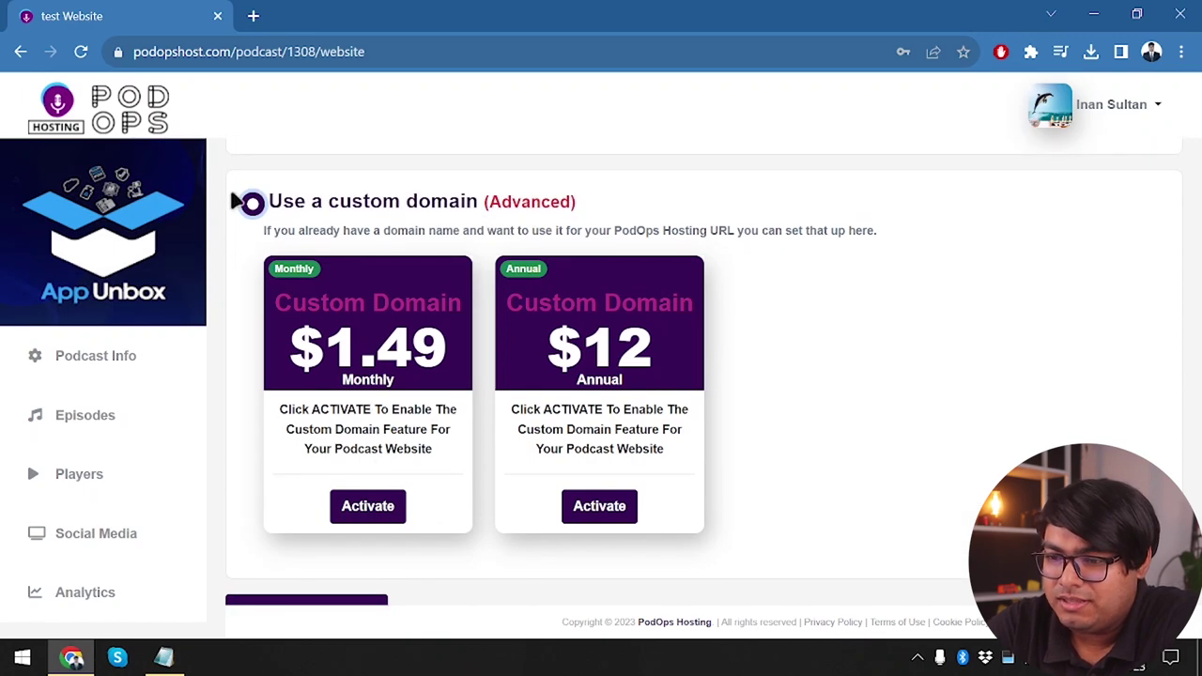
{"action": "scroll", "coordinate": [324, 319], "scroll_direction": "up", "scroll_amount": 5}
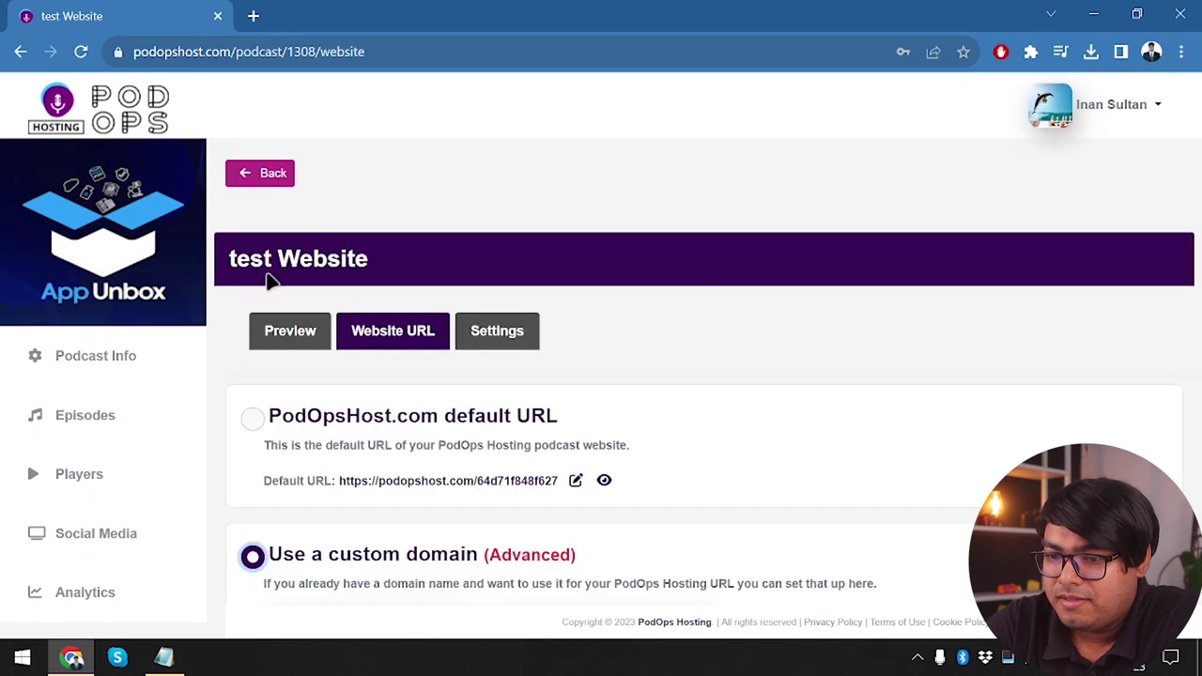
{"action": "left_click", "coordinate": [253, 413]}
{"action": "scroll", "coordinate": [273, 521], "scroll_direction": "down", "scroll_amount": 2}
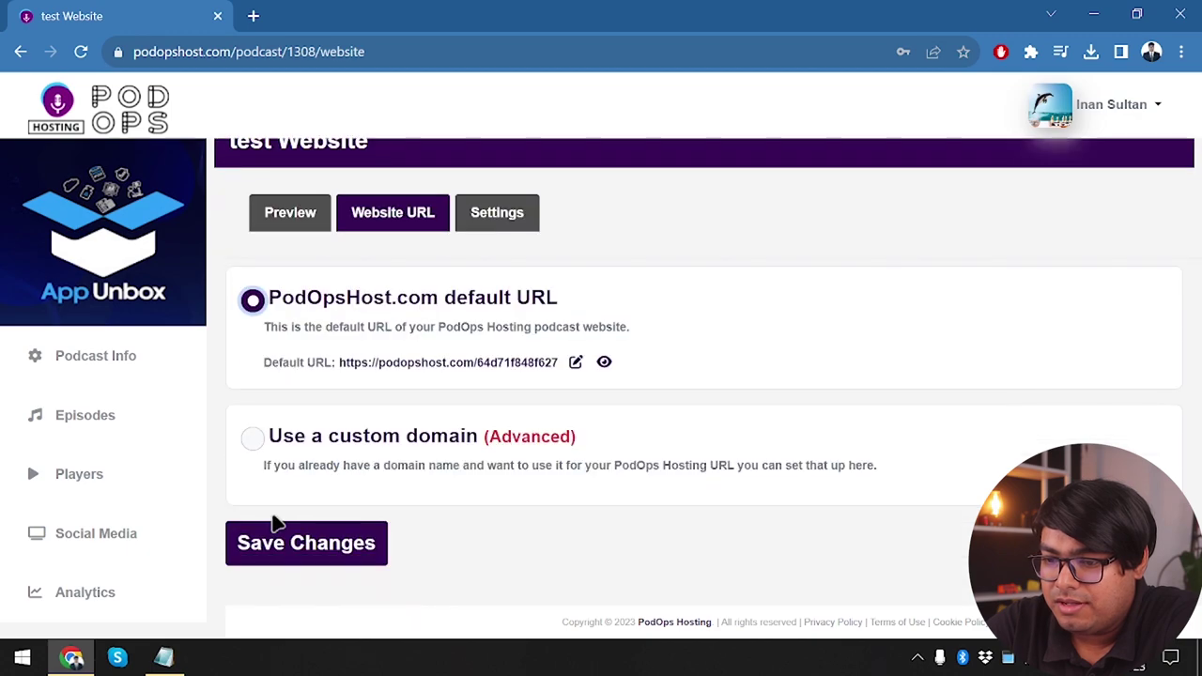
{"action": "left_click", "coordinate": [253, 436]}
{"action": "scroll", "coordinate": [488, 483], "scroll_direction": "down", "scroll_amount": 2}
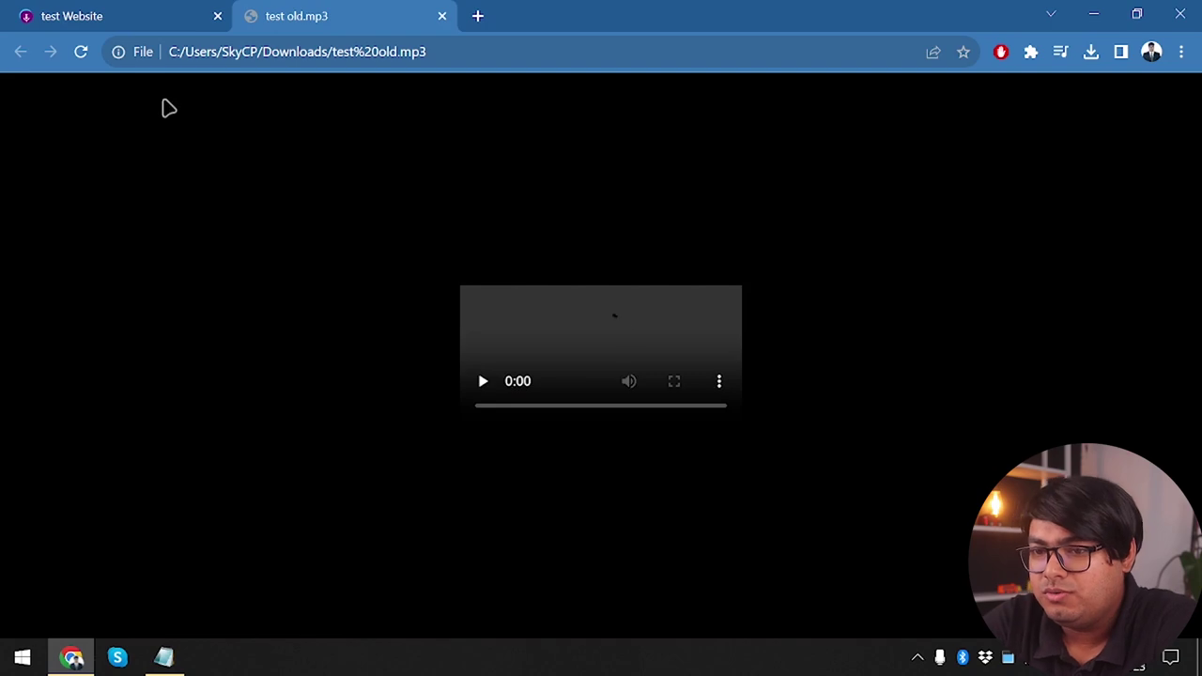
Reopen the recently closed tabs to bring back the AppSumo PodOps page
{"action": "key", "text": "ctrl+shift+t"}
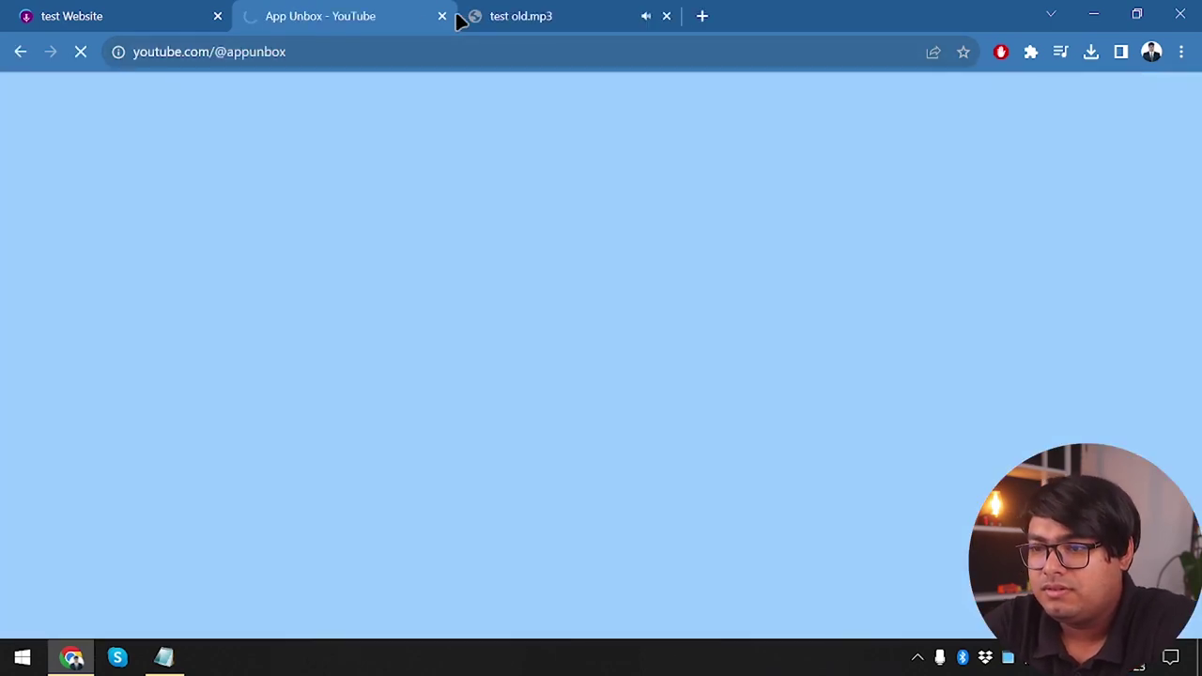
{"action": "key", "text": "ctrl+shift+t"}
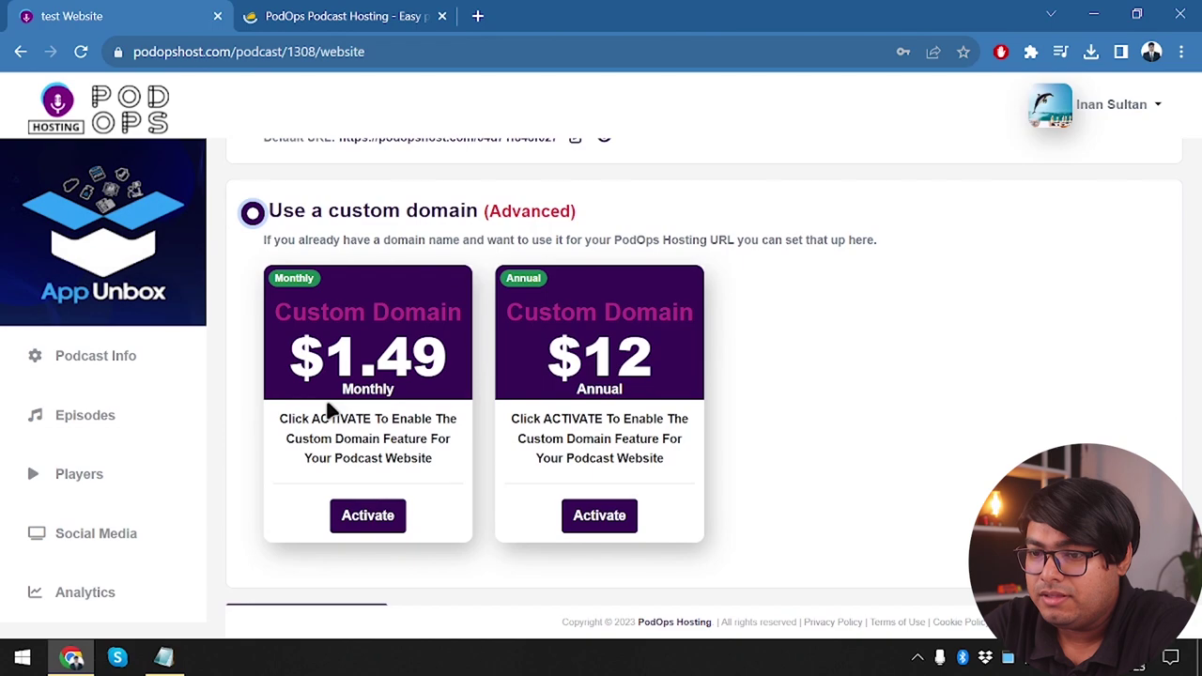
{"action": "scroll", "coordinate": [329, 408], "scroll_direction": "down", "scroll_amount": 1}
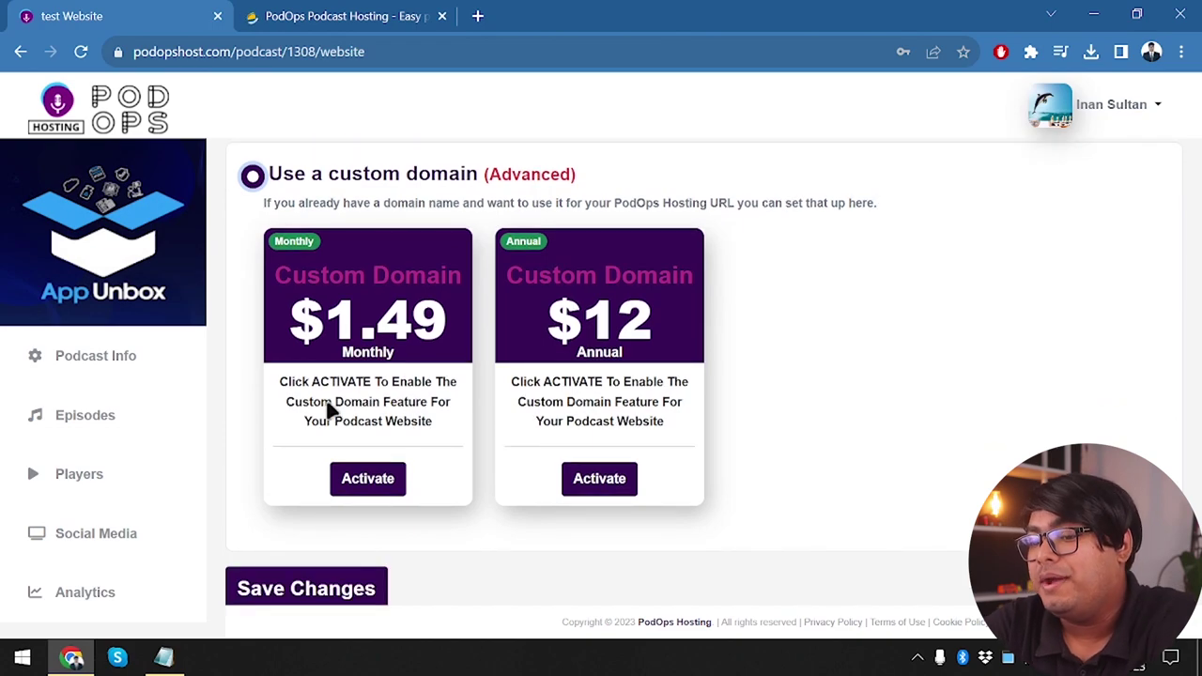
{"action": "scroll", "coordinate": [328, 409], "scroll_direction": "down", "scroll_amount": 1}
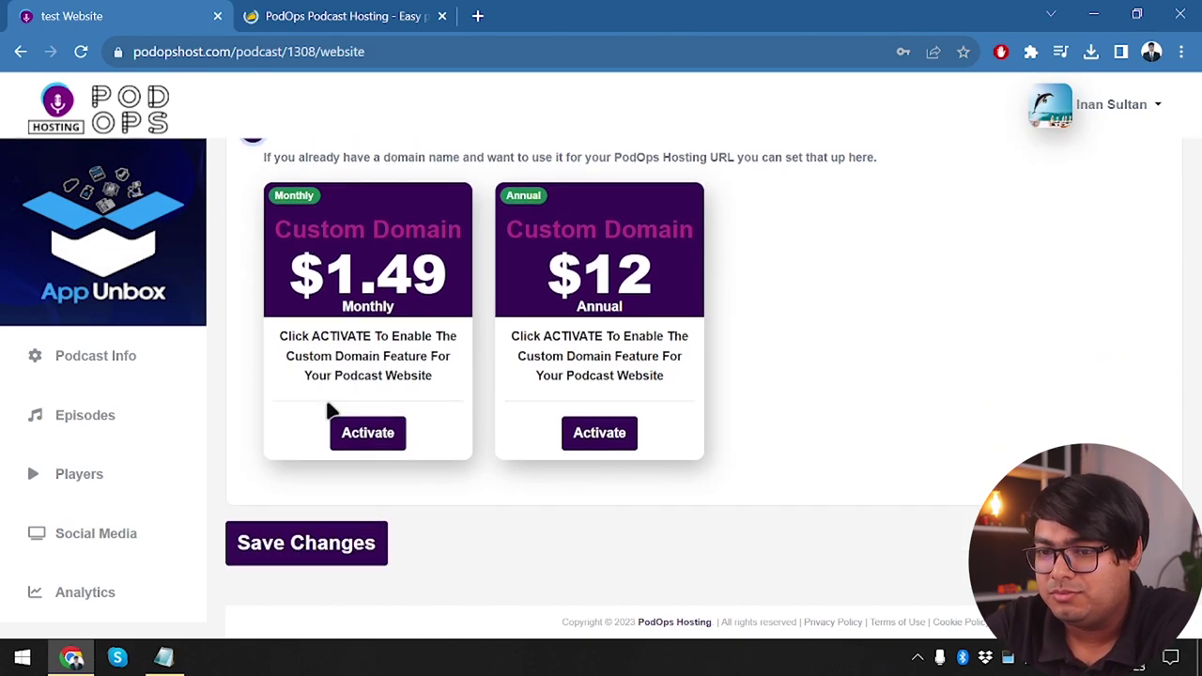
Switch to the AppSumo tab and scroll to the PodOps Plans & features list
{"action": "key", "text": "ctrl+Tab"}
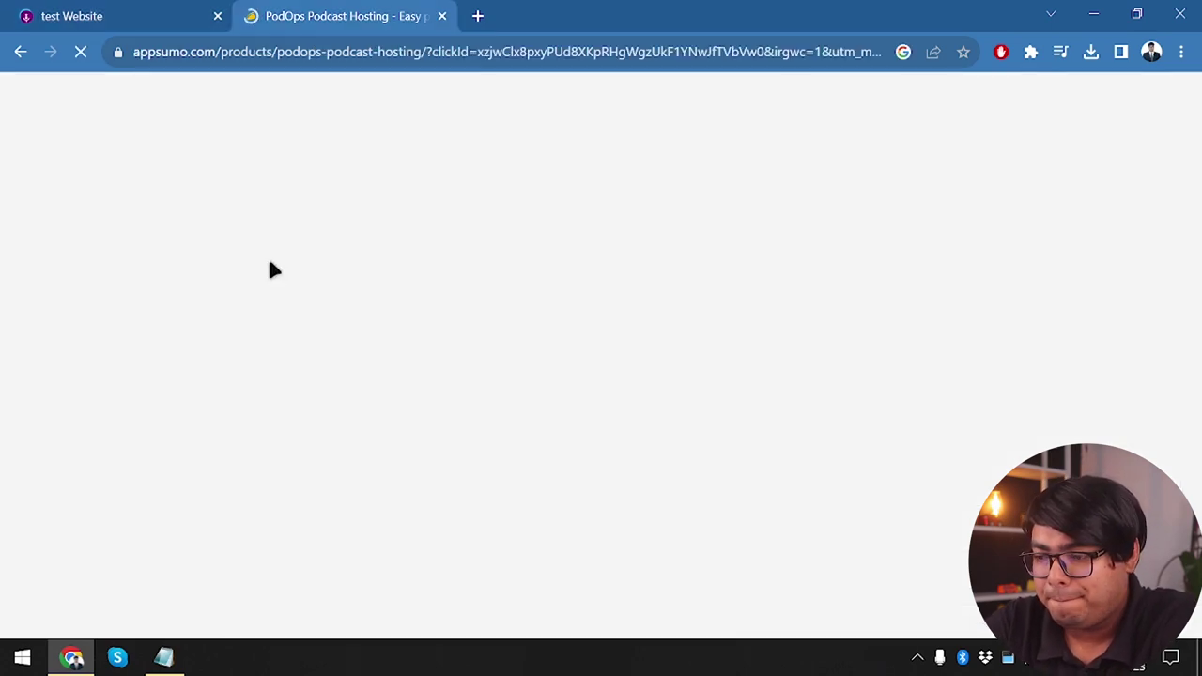
{"action": "scroll", "coordinate": [354, 414], "scroll_direction": "down", "scroll_amount": 10}
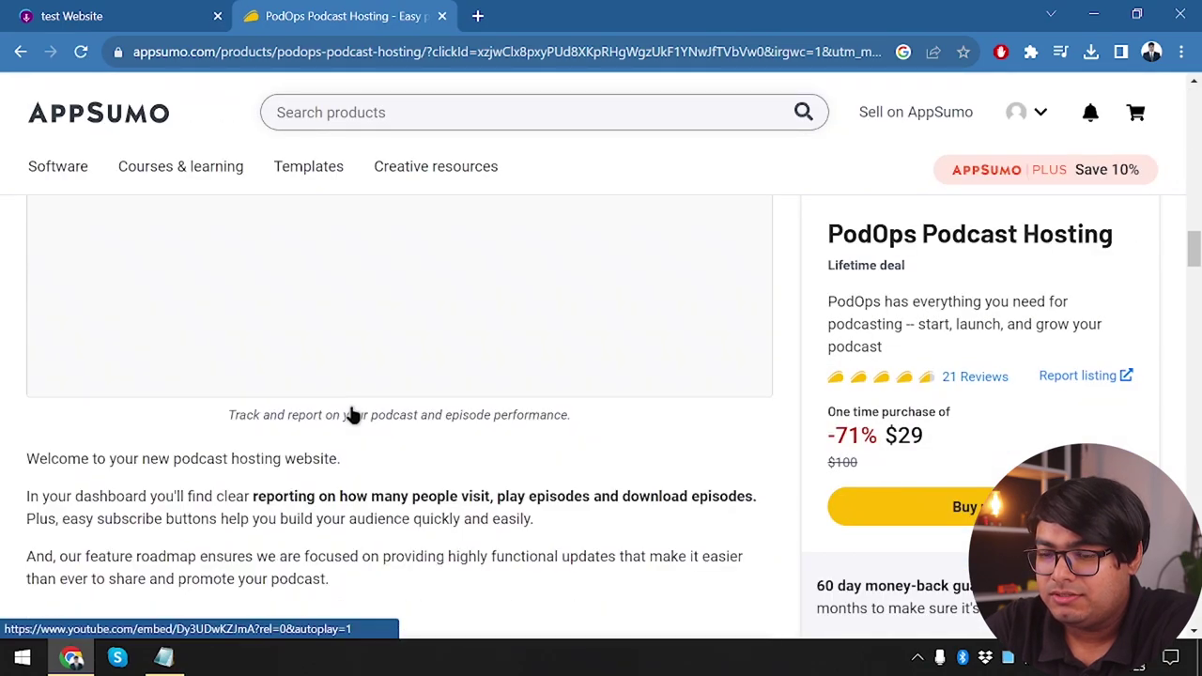
{"action": "scroll", "coordinate": [354, 414], "scroll_direction": "down", "scroll_amount": 3}
{"action": "scroll", "coordinate": [398, 348], "scroll_direction": "down", "scroll_amount": 5}
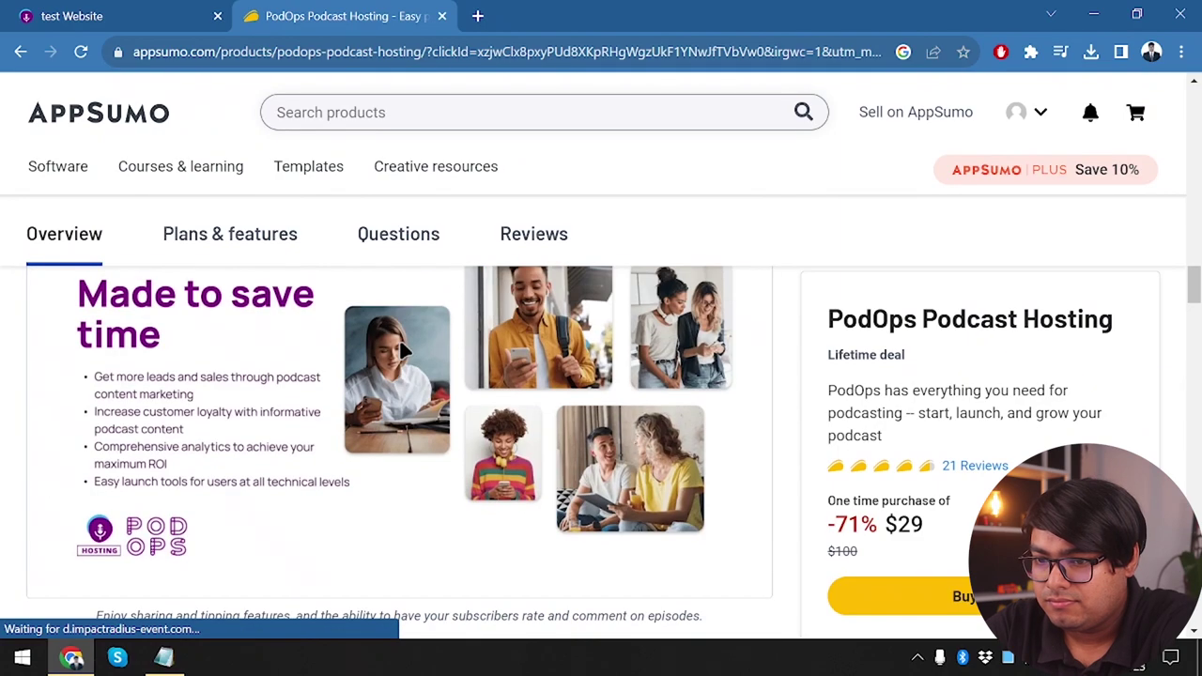
{"action": "scroll", "coordinate": [402, 350], "scroll_direction": "down", "scroll_amount": 10}
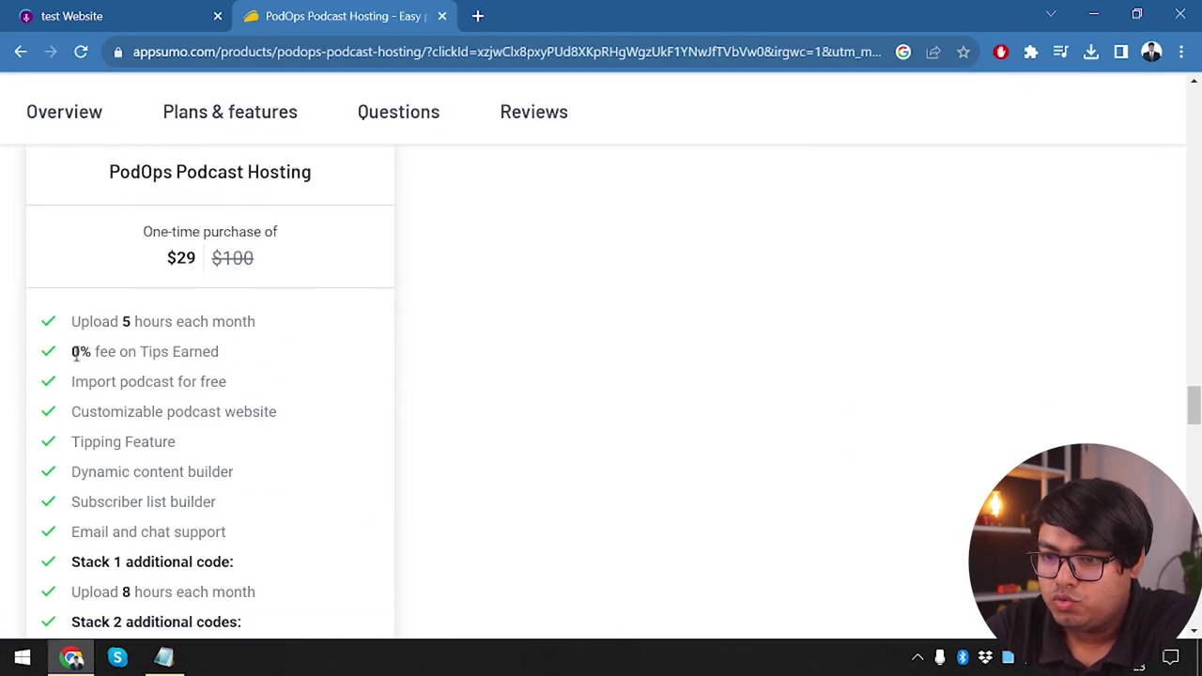
Highlight the tips fee, import and Tipping Feature lines in the feature list
{"action": "left_click_drag", "start_coordinate": [78, 355], "coordinate": [243, 374]}
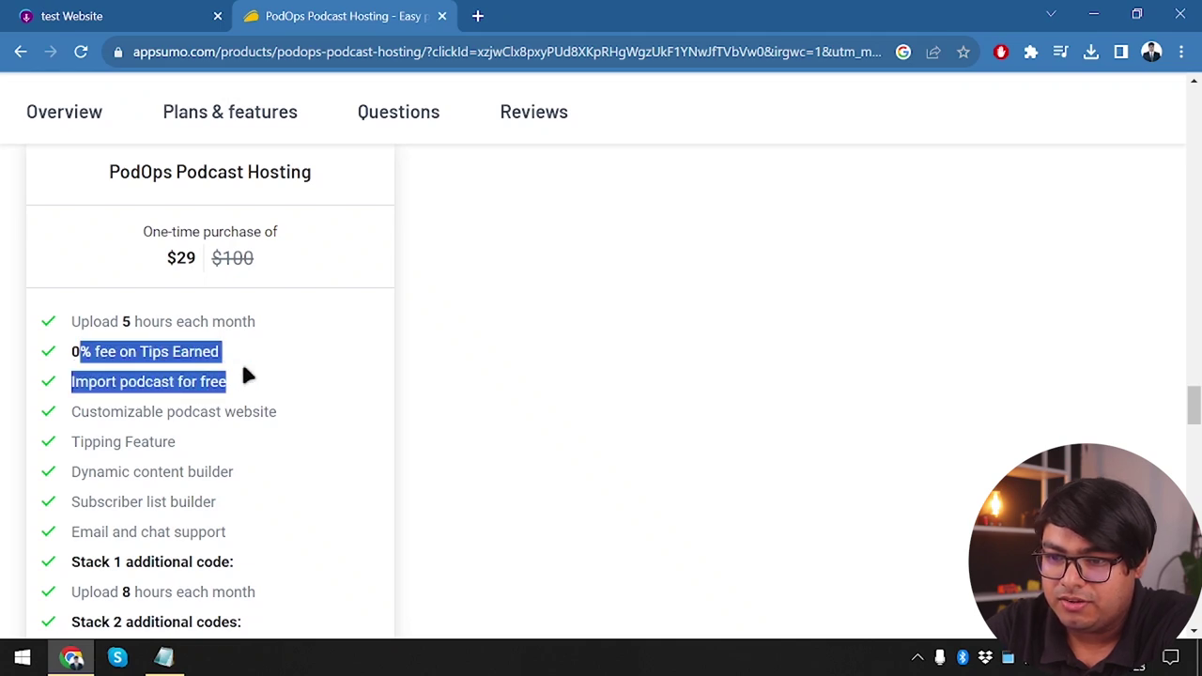
{"action": "double_click", "coordinate": [156, 354]}
{"action": "scroll", "coordinate": [145, 432], "scroll_direction": "down", "scroll_amount": 2}
{"action": "left_click", "coordinate": [131, 334]}
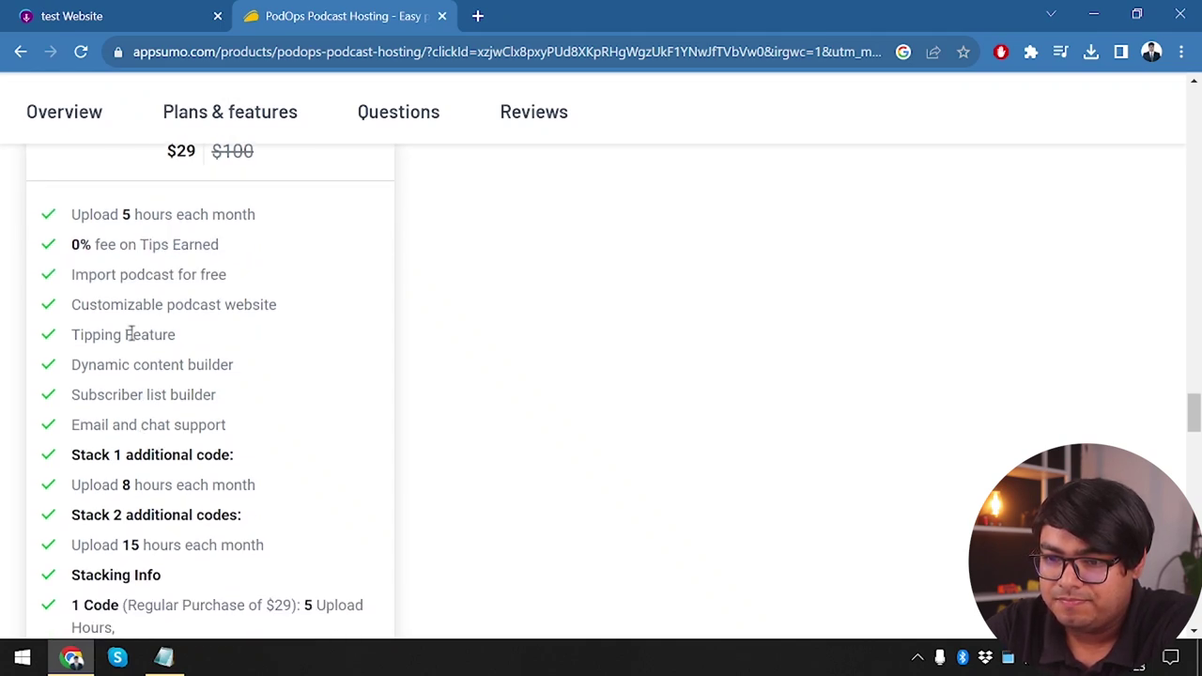
{"action": "double_click", "coordinate": [129, 334]}
{"action": "triple_click", "coordinate": [119, 335]}
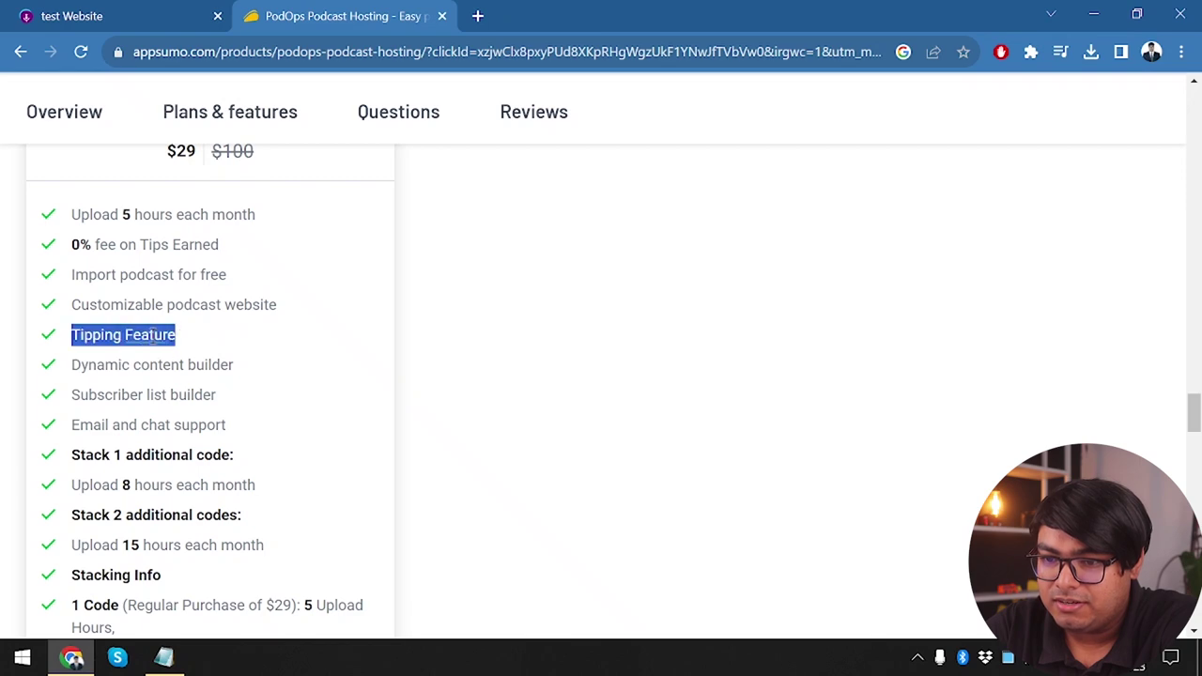
{"action": "scroll", "coordinate": [120, 456], "scroll_direction": "down", "scroll_amount": 1}
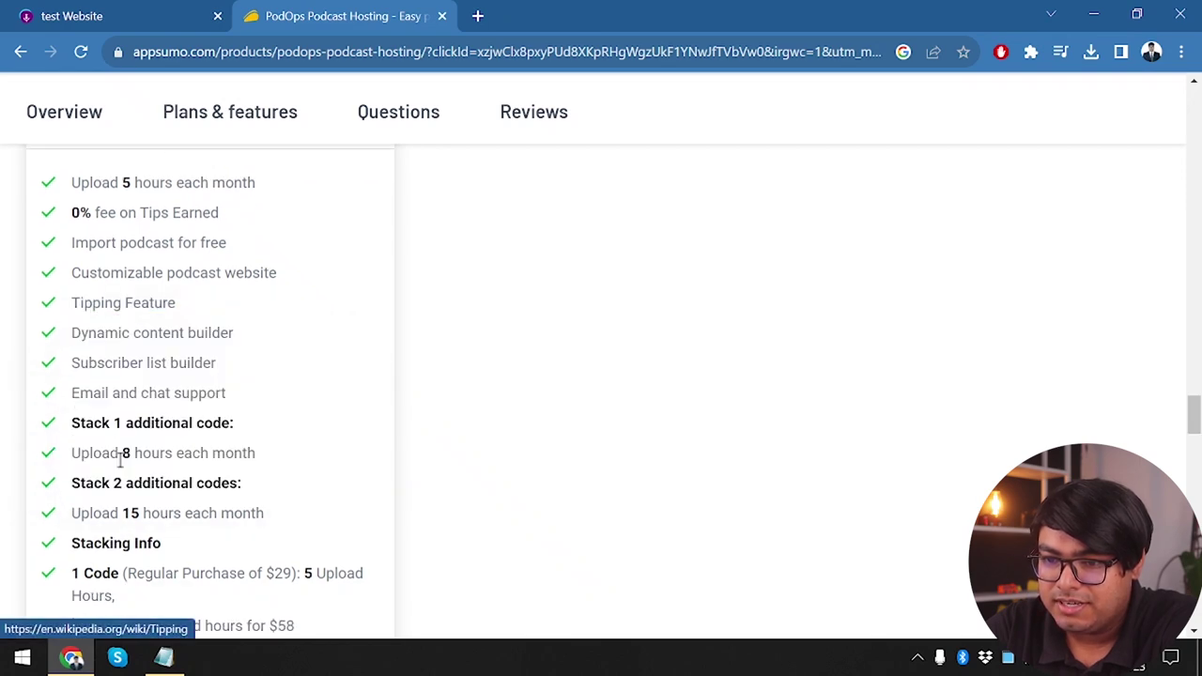
{"action": "scroll", "coordinate": [169, 387], "scroll_direction": "down", "scroll_amount": 1}
{"action": "scroll", "coordinate": [169, 385], "scroll_direction": "up", "scroll_amount": 2}
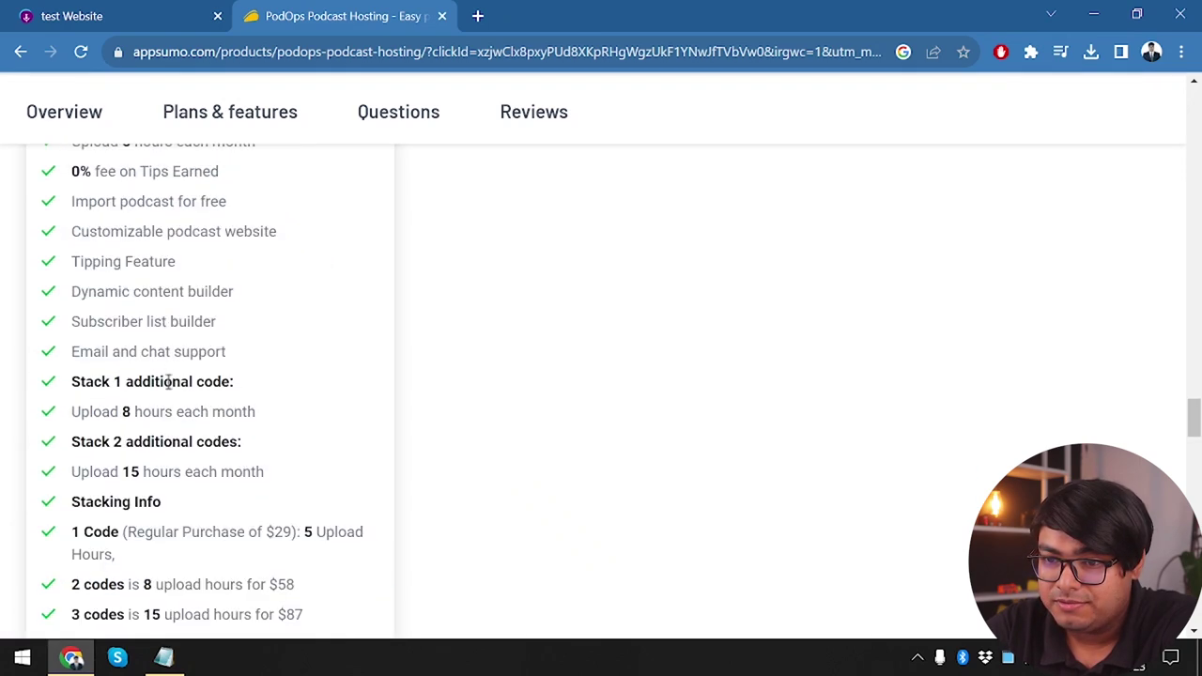
Search the AppSumo page for 'domain', then return to the test Website tab
{"action": "left_click", "coordinate": [105, 11]}
{"action": "left_click", "coordinate": [348, 11]}
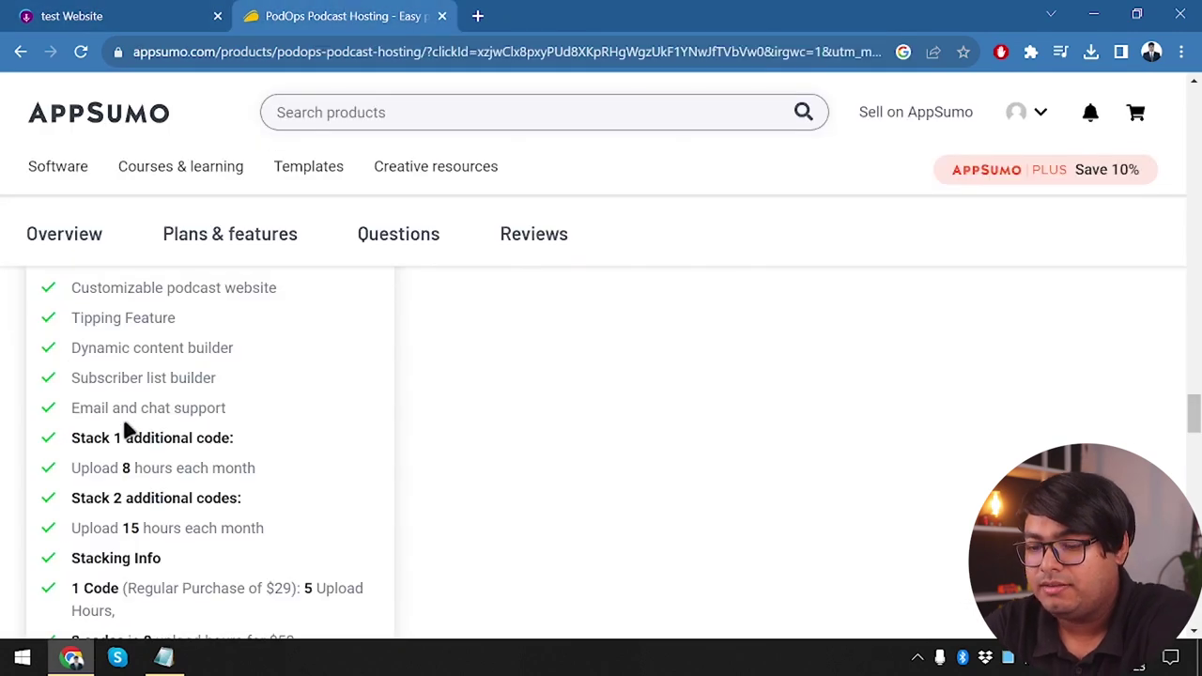
{"action": "key", "text": "ctrl+f"}
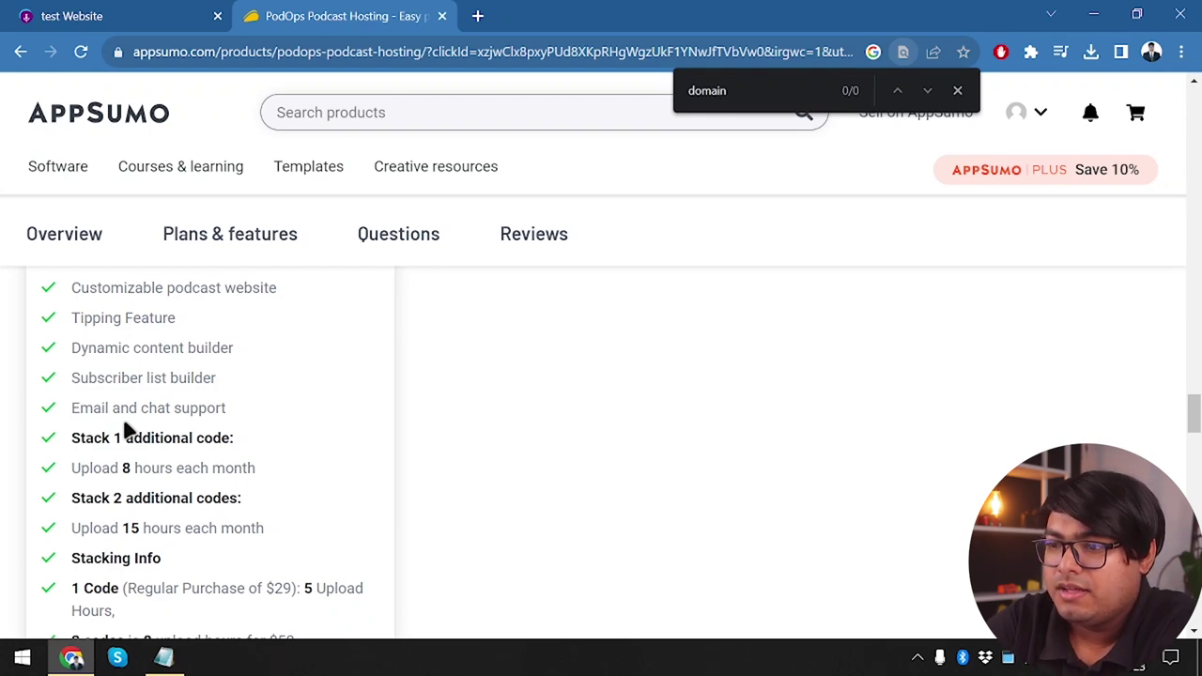
{"action": "left_click", "coordinate": [956, 90]}
{"action": "left_click", "coordinate": [153, 16]}
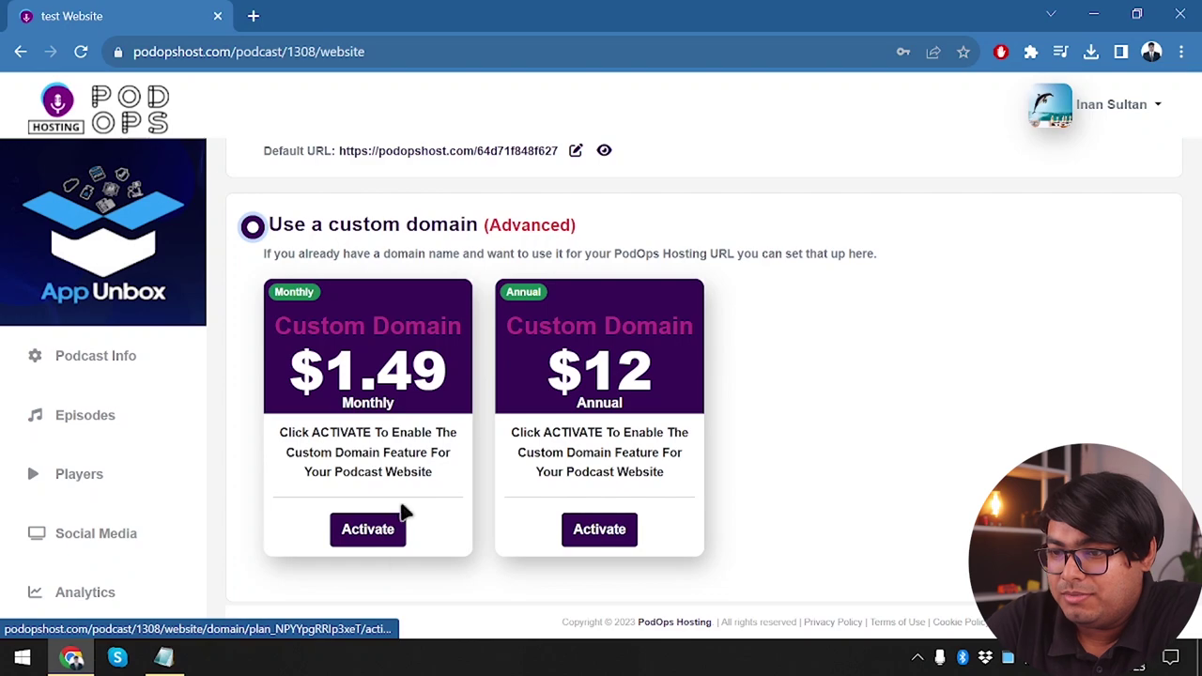
Preview the test podcast's website at its default PodOpsHost.com URL in a new tab
{"action": "scroll", "coordinate": [395, 526], "scroll_direction": "up", "scroll_amount": 1}
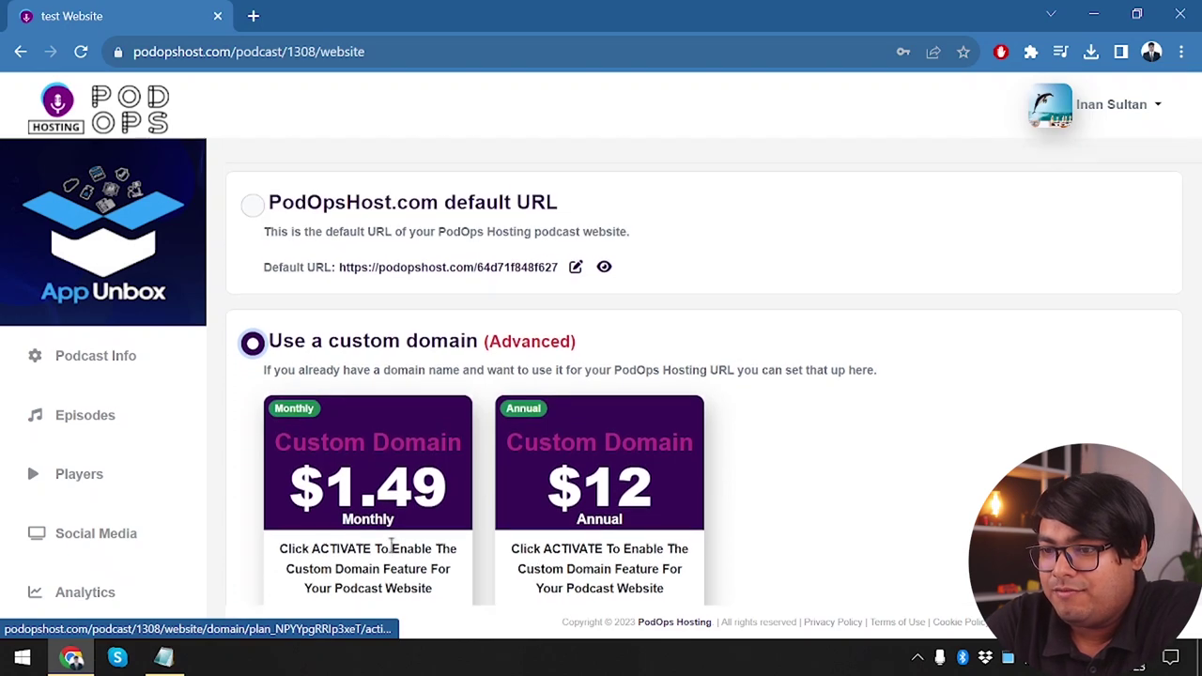
{"action": "left_click", "coordinate": [604, 269]}
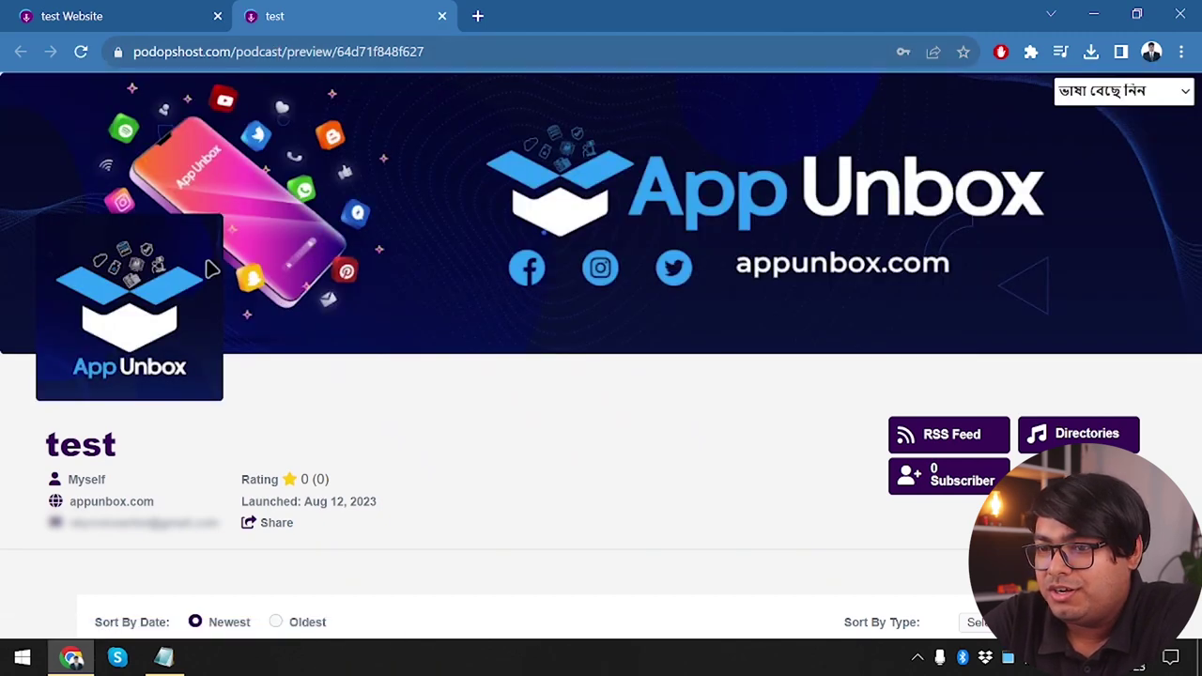
Scroll down to the public site's three-episode list and open Episode 1
{"action": "scroll", "coordinate": [208, 269], "scroll_direction": "down", "scroll_amount": 3}
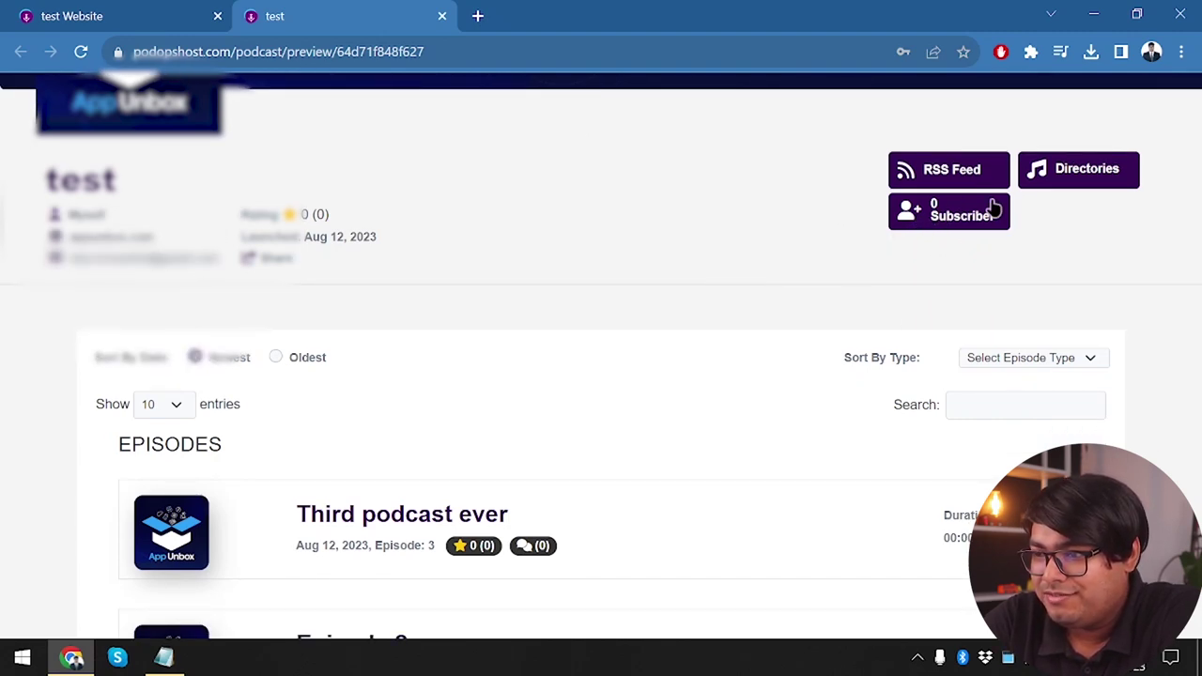
{"action": "scroll", "coordinate": [241, 504], "scroll_direction": "down", "scroll_amount": 2}
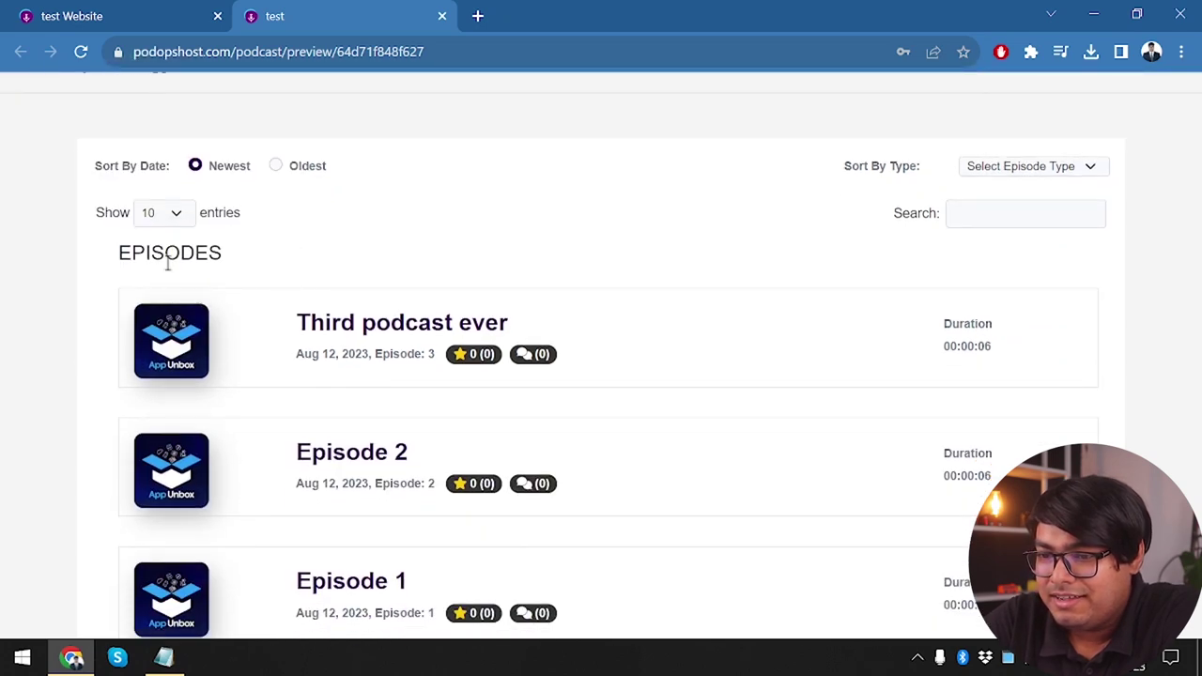
{"action": "scroll", "coordinate": [376, 474], "scroll_direction": "down", "scroll_amount": 2}
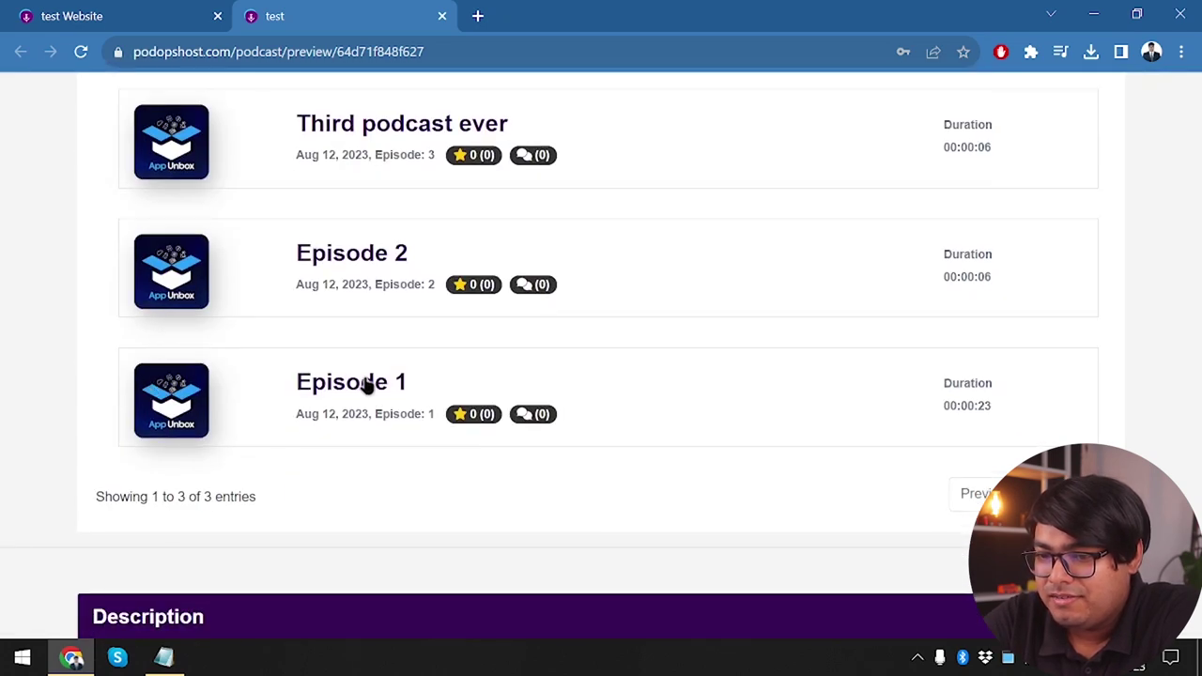
{"action": "left_click", "coordinate": [366, 383]}
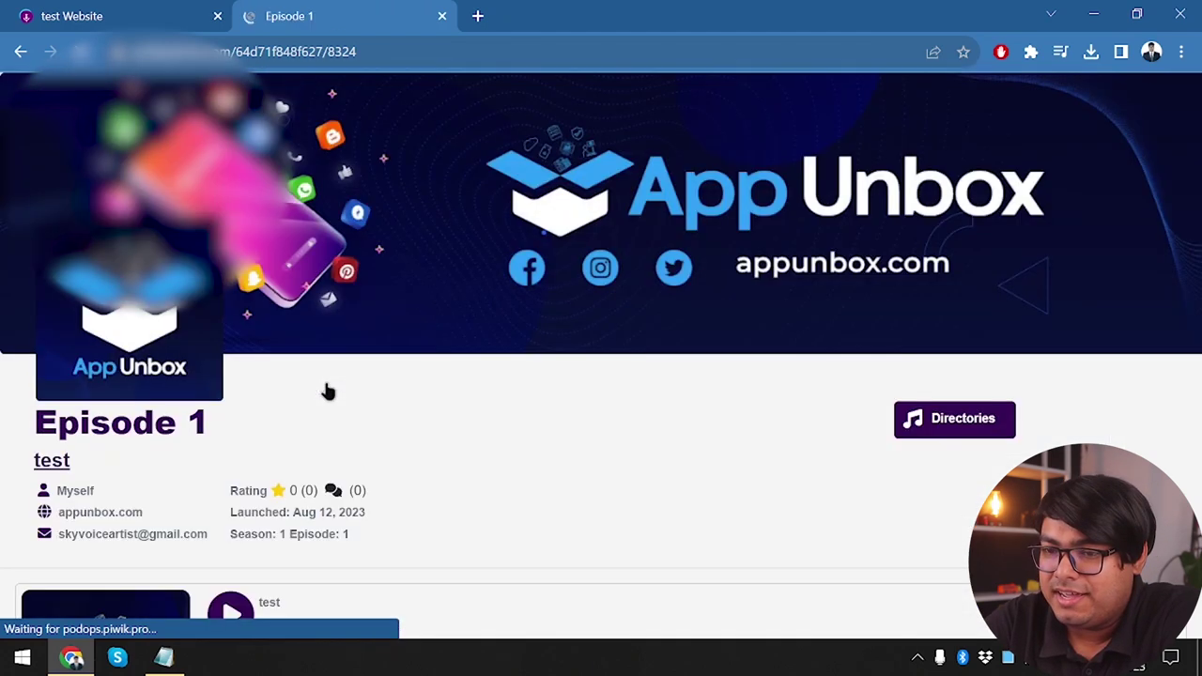
Play Episode 1, mute it, turn on looping, and seek to the end at 00:00:23
{"action": "scroll", "coordinate": [635, 351], "scroll_direction": "down", "scroll_amount": 5}
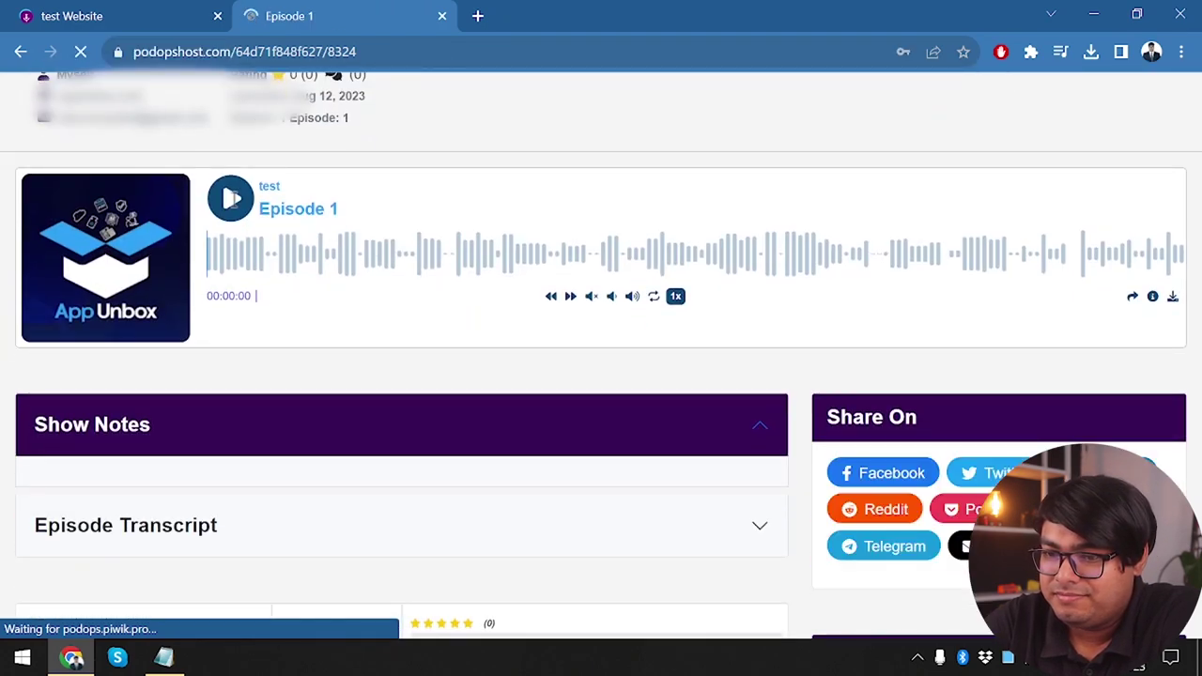
{"action": "left_click", "coordinate": [233, 197]}
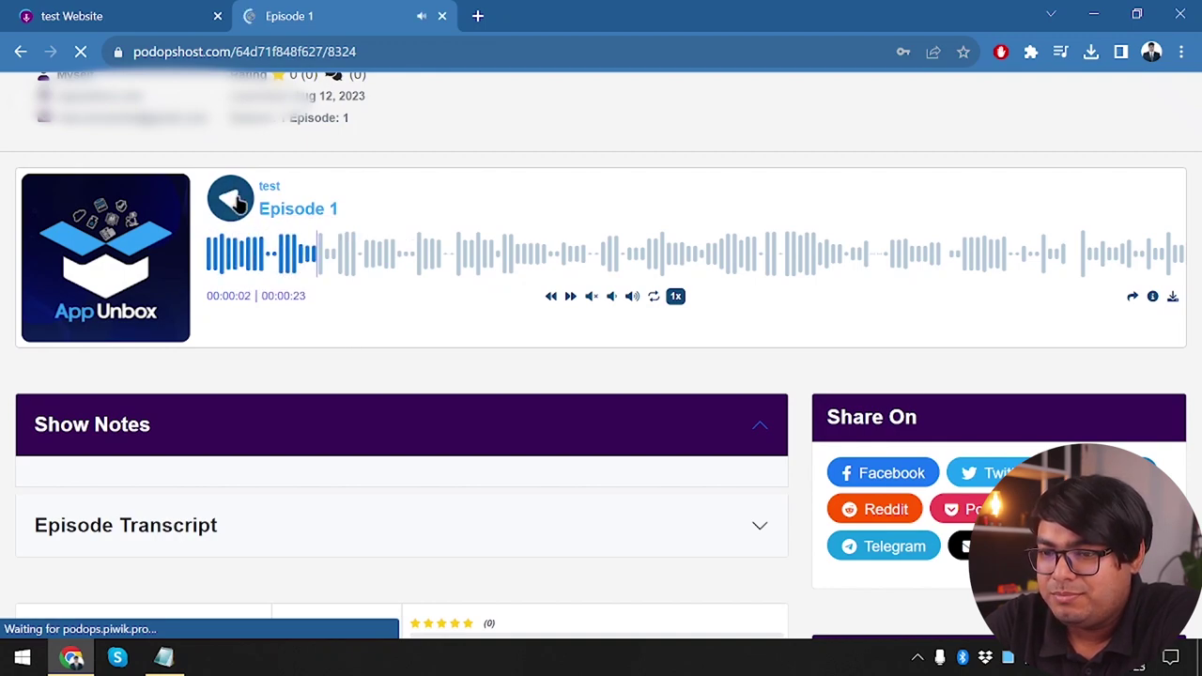
{"action": "left_click", "coordinate": [591, 296]}
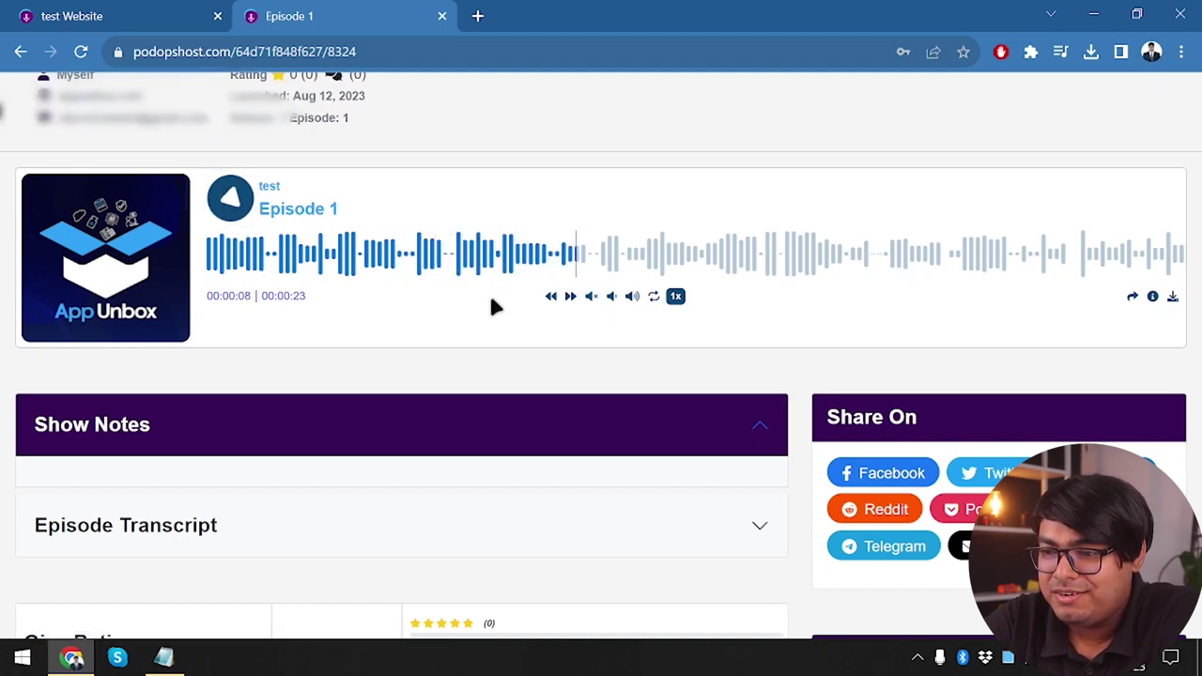
{"action": "left_click", "coordinate": [653, 297]}
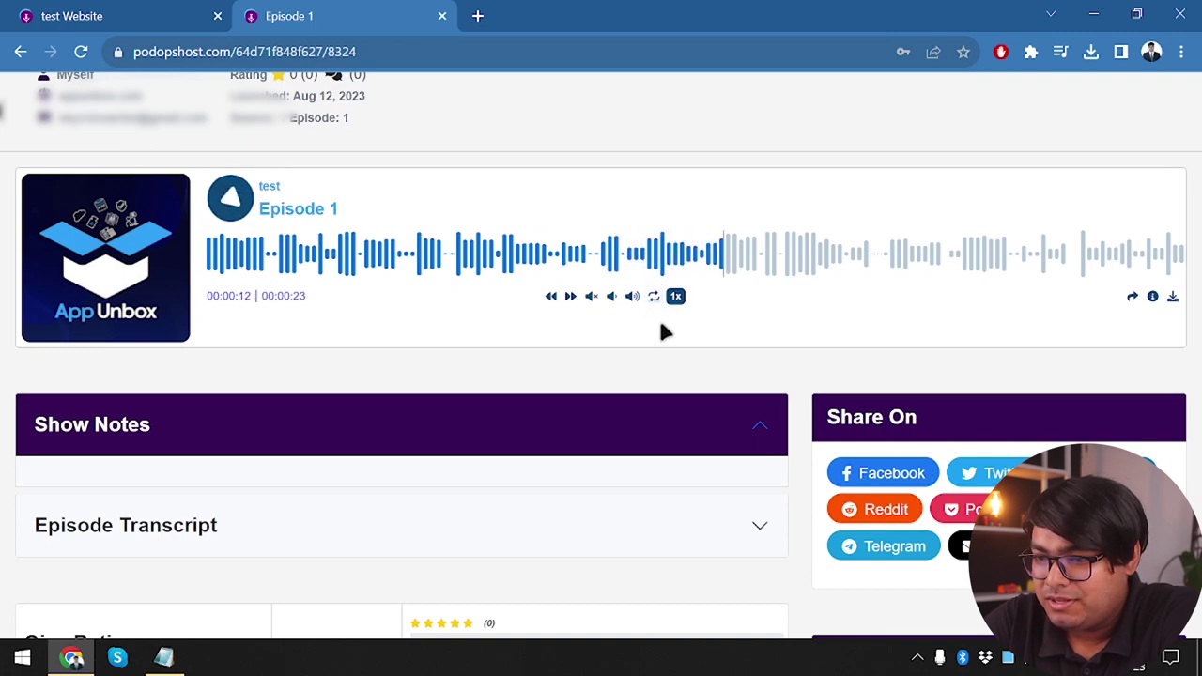
{"action": "left_click", "coordinate": [1176, 254]}
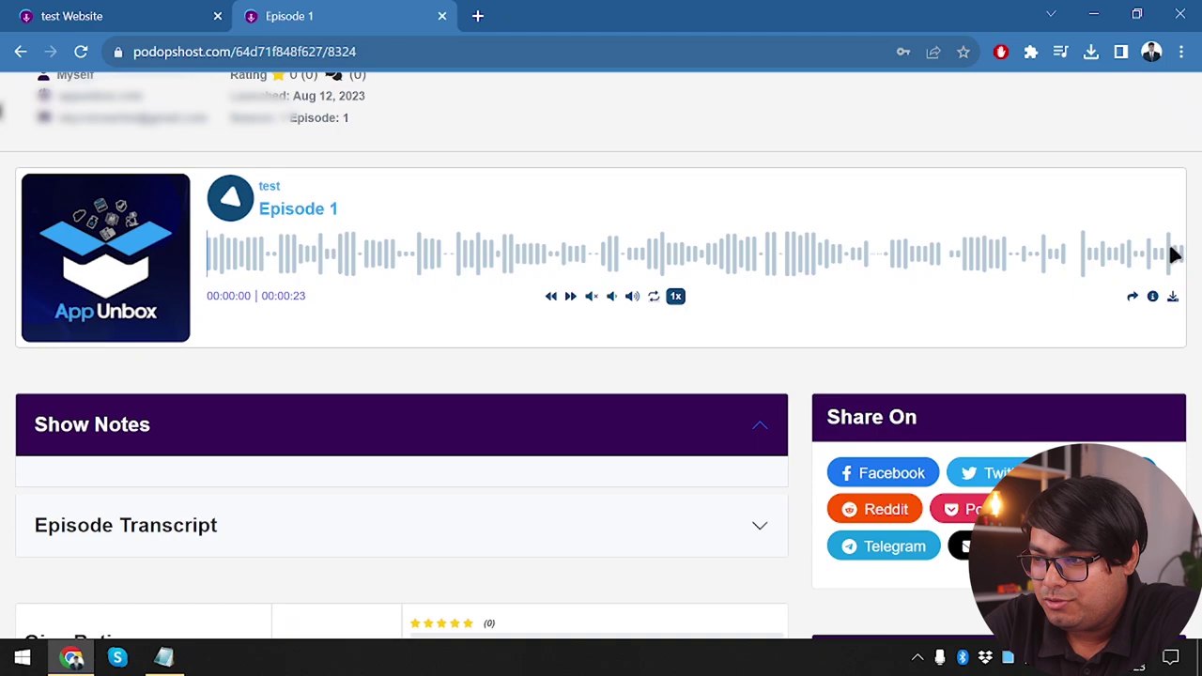
{"action": "left_click", "coordinate": [1175, 254]}
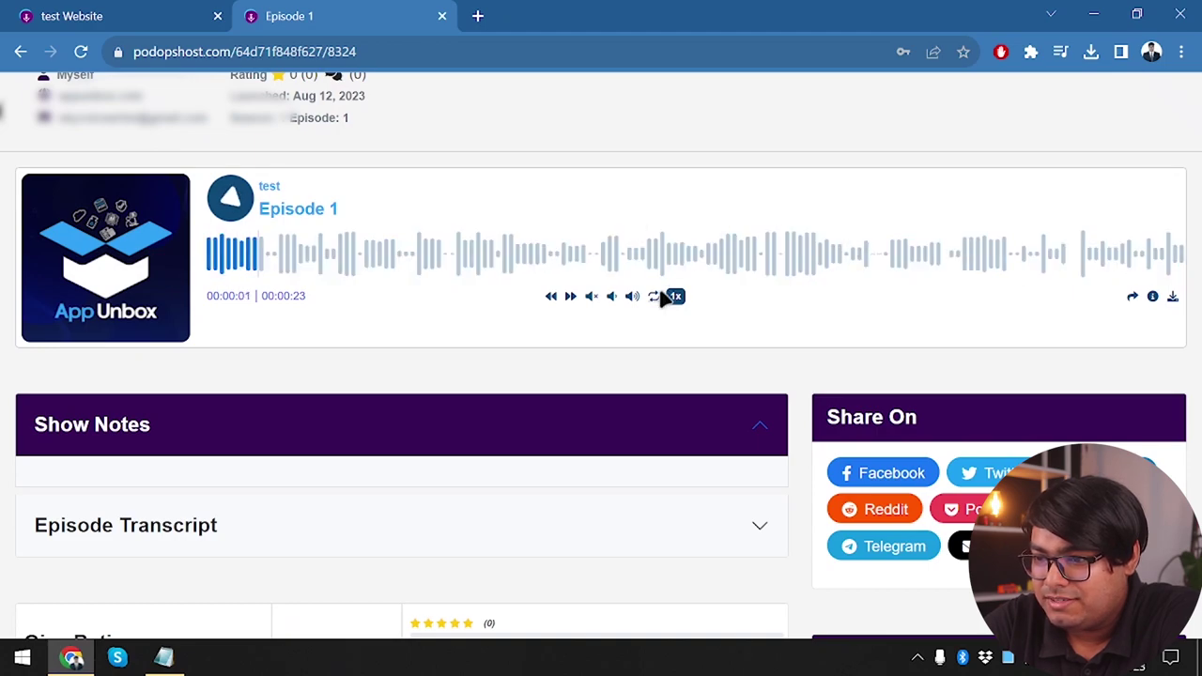
{"action": "left_click", "coordinate": [1164, 250]}
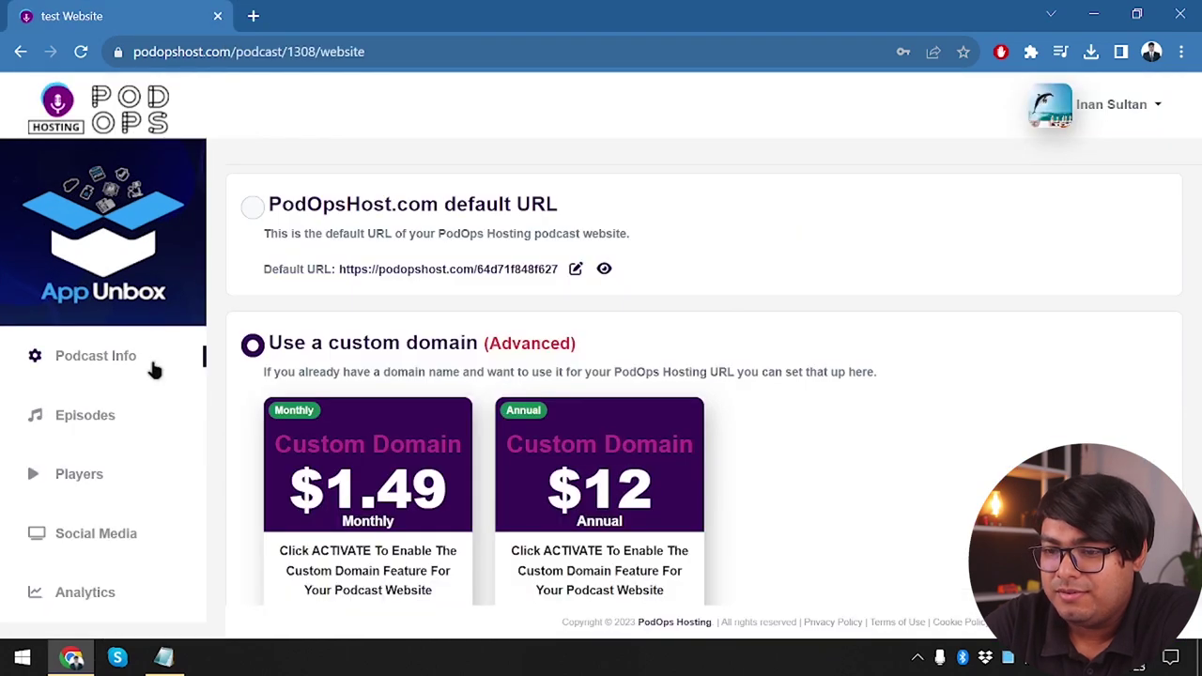
Open the 'test' podcast's Cancel/Redirect page showing Archive at $5/month, Redirect, or Cancel and Delete
{"action": "scroll", "coordinate": [156, 367], "scroll_direction": "down", "scroll_amount": 1}
{"action": "scroll", "coordinate": [62, 472], "scroll_direction": "down", "scroll_amount": 1}
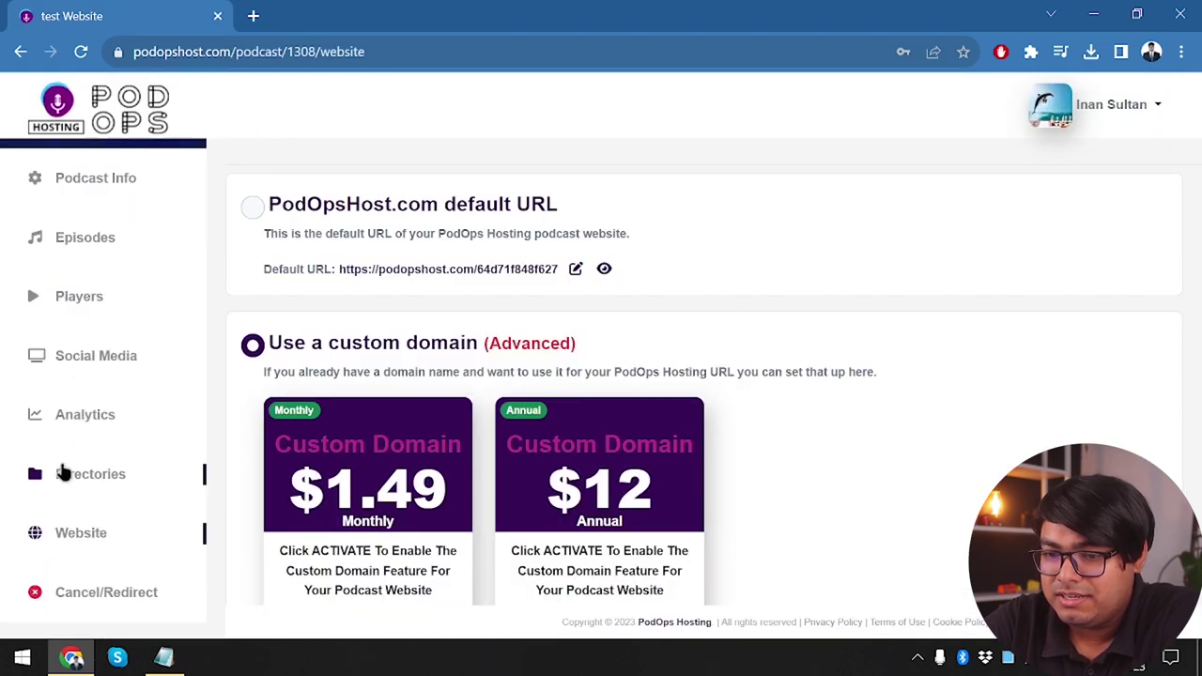
{"action": "left_click", "coordinate": [139, 591]}
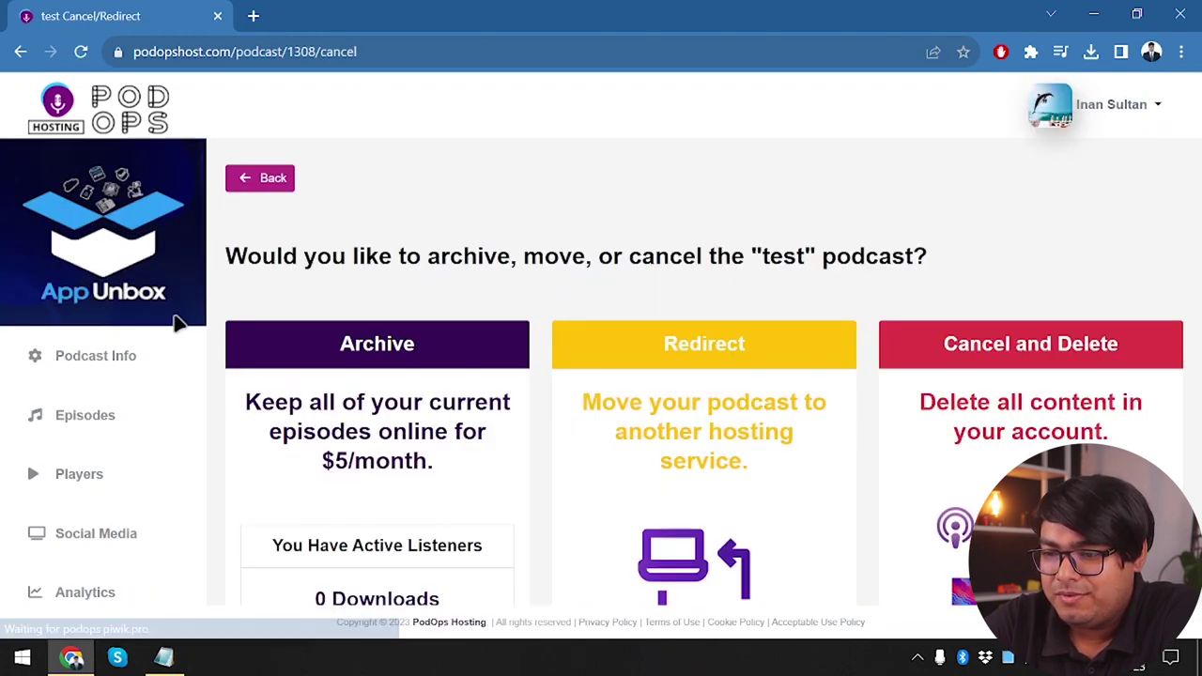
{"action": "scroll", "coordinate": [548, 481], "scroll_direction": "down", "scroll_amount": 1}
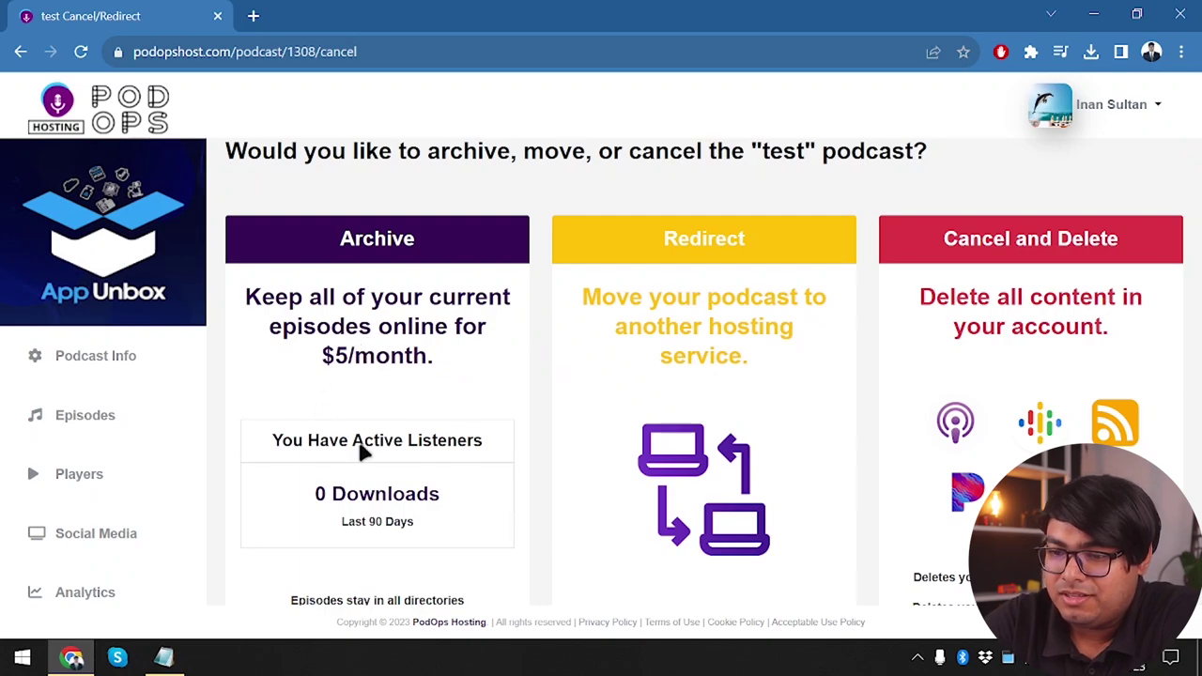
Review the 'test' Podcast Info form, then return to My Podcasts showing 3 episodes
{"action": "left_click", "coordinate": [106, 362]}
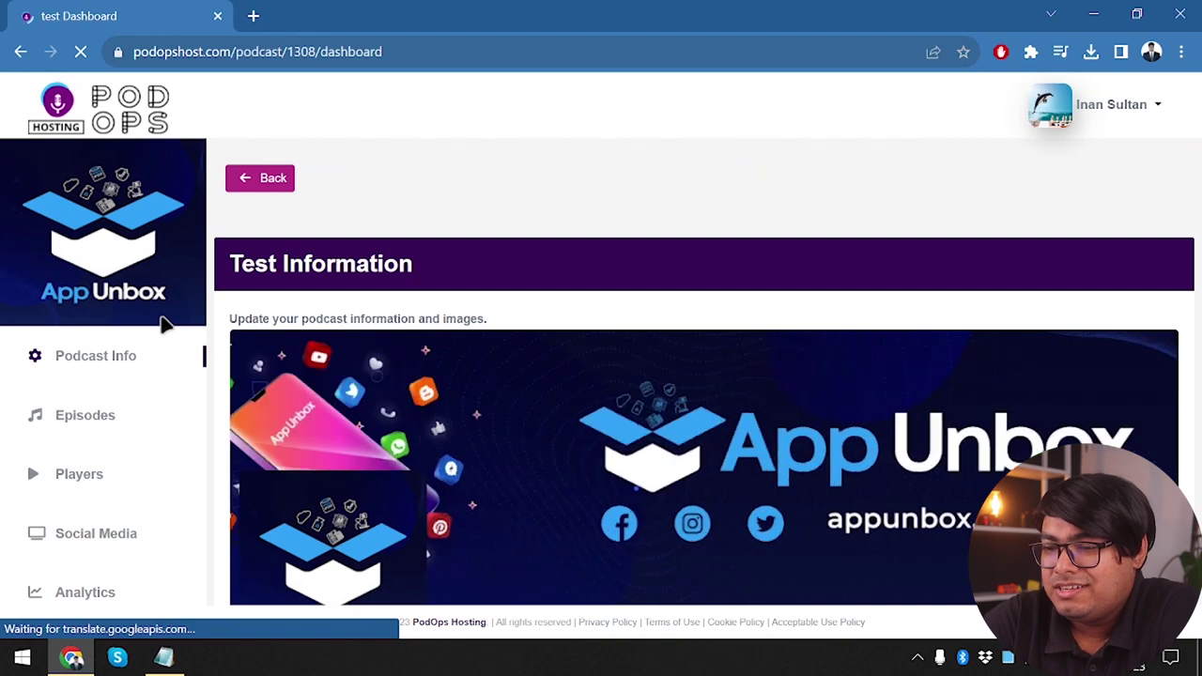
{"action": "scroll", "coordinate": [504, 413], "scroll_direction": "down", "scroll_amount": 4}
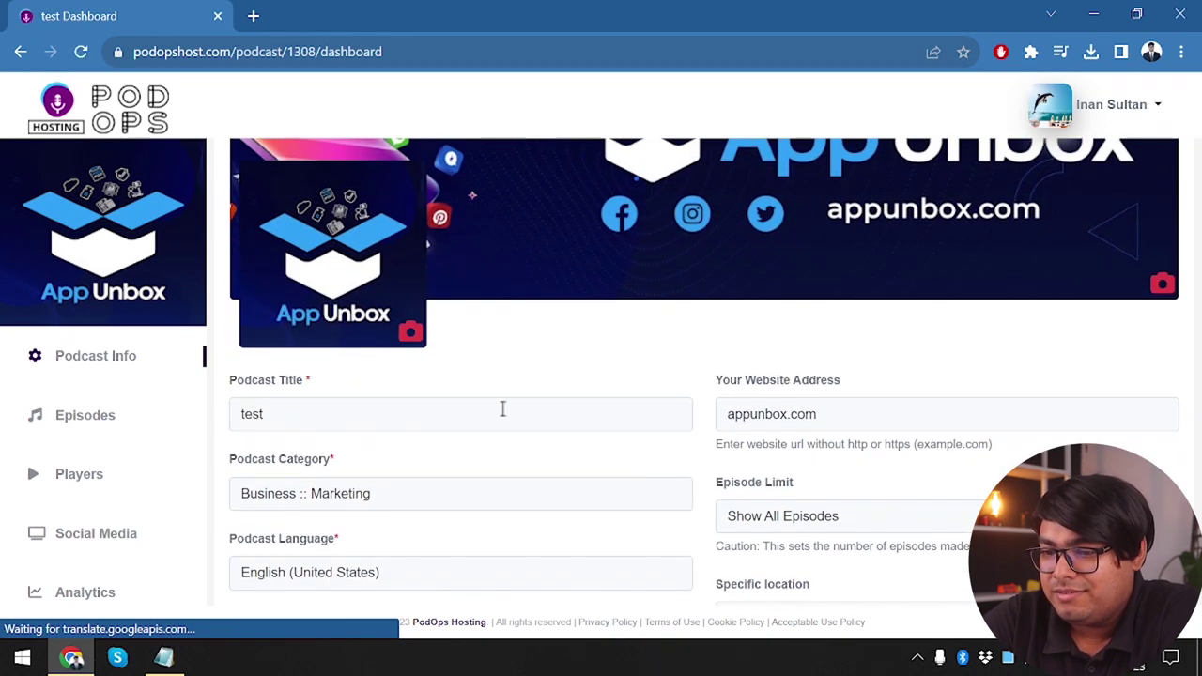
{"action": "scroll", "coordinate": [502, 416], "scroll_direction": "down", "scroll_amount": 2}
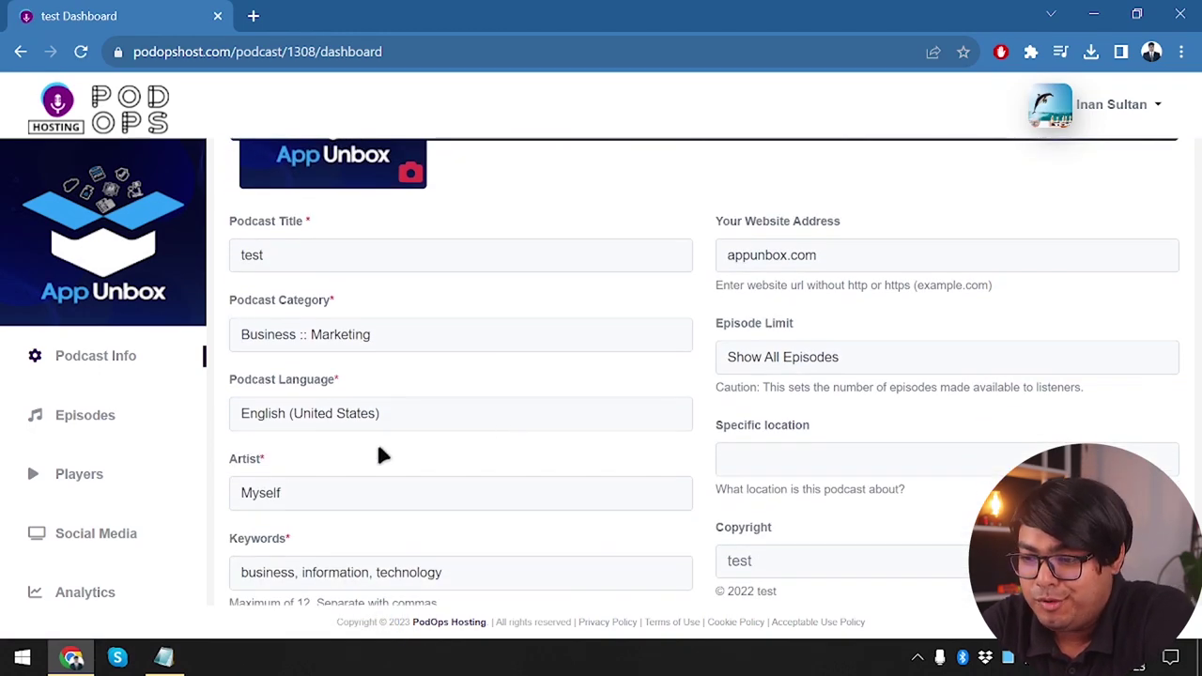
{"action": "scroll", "coordinate": [378, 457], "scroll_direction": "down", "scroll_amount": 4}
{"action": "scroll", "coordinate": [380, 455], "scroll_direction": "up", "scroll_amount": 8}
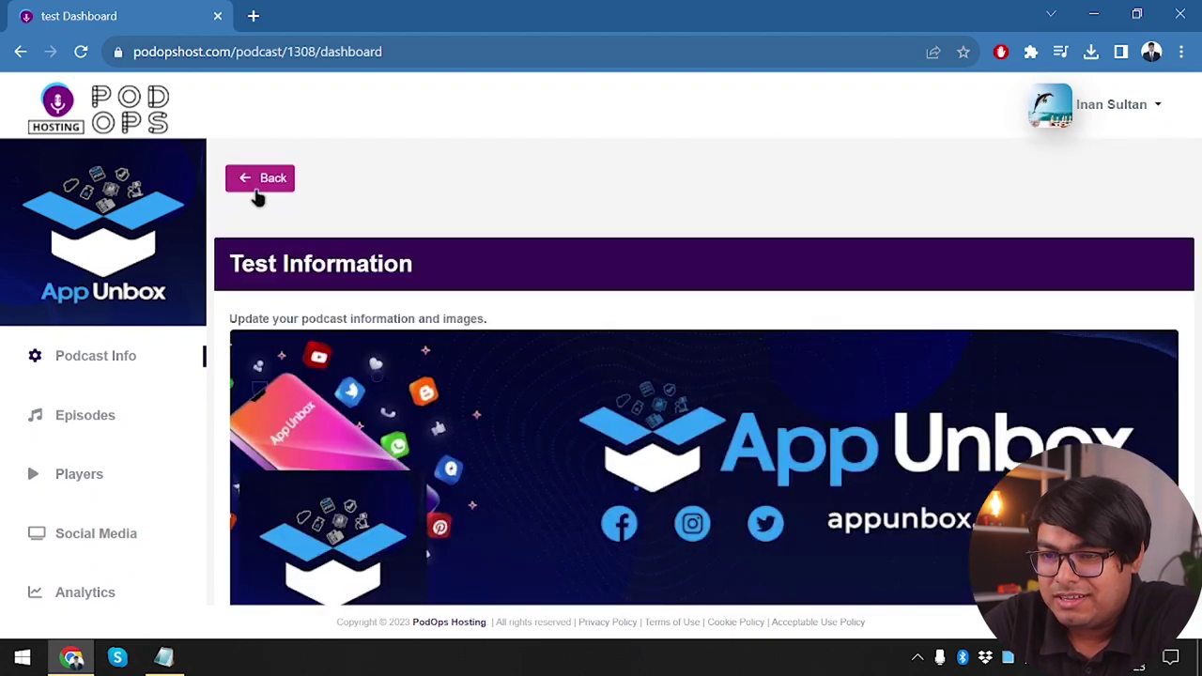
{"action": "left_click", "coordinate": [262, 189]}
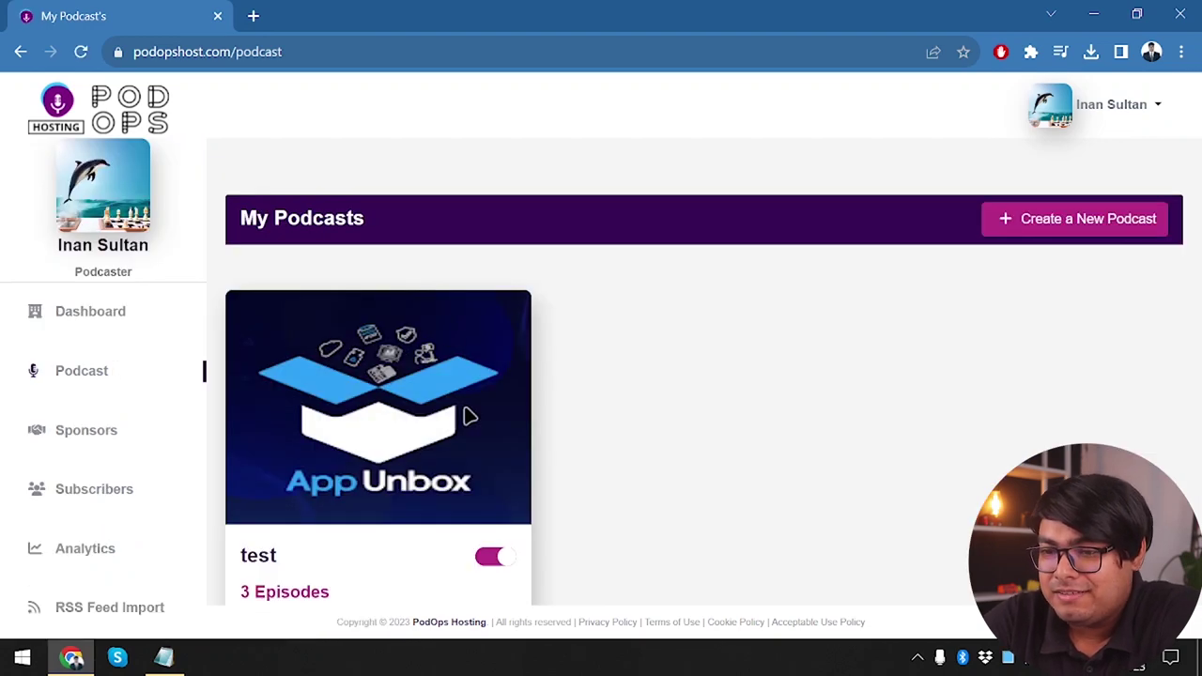
{"action": "left_click", "coordinate": [148, 94]}
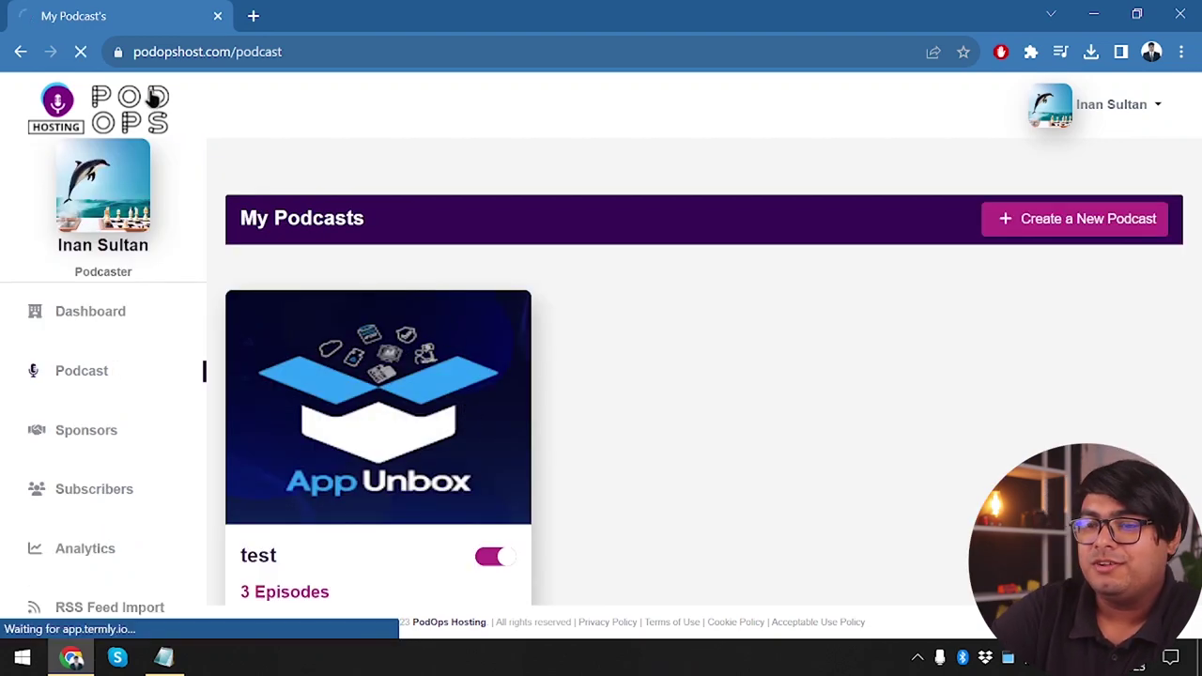